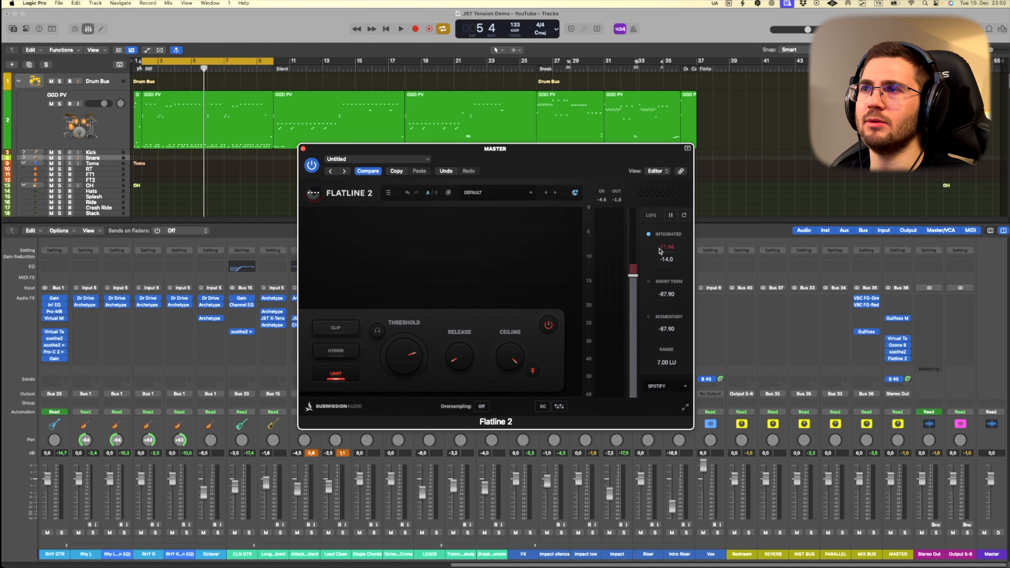
Close the Flatline 2 limiter and open the soothe2 plug-in of the MASTER channel.
click(303, 149)
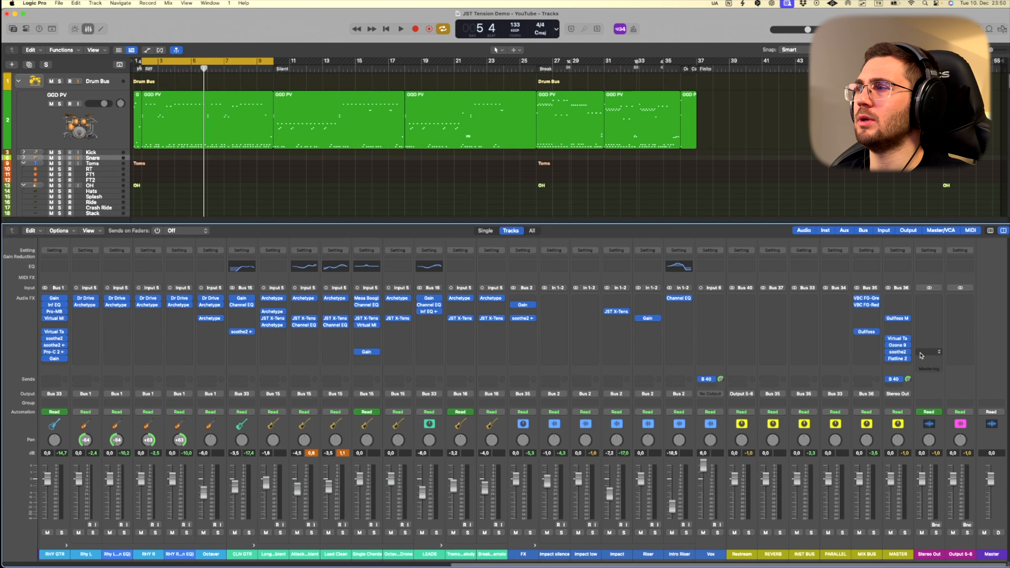
click(897, 352)
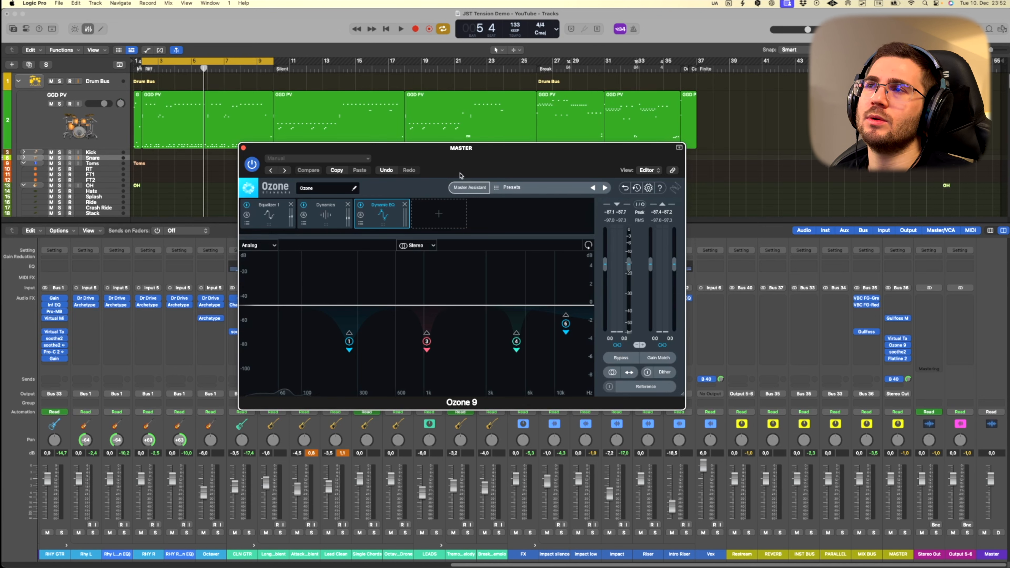
Examine the Equalizer, Dynamics and Dynamic EQ modules of Ozone 9 on the MASTER channel, including the Dynamics presets, and close the plug-in.
click(283, 226)
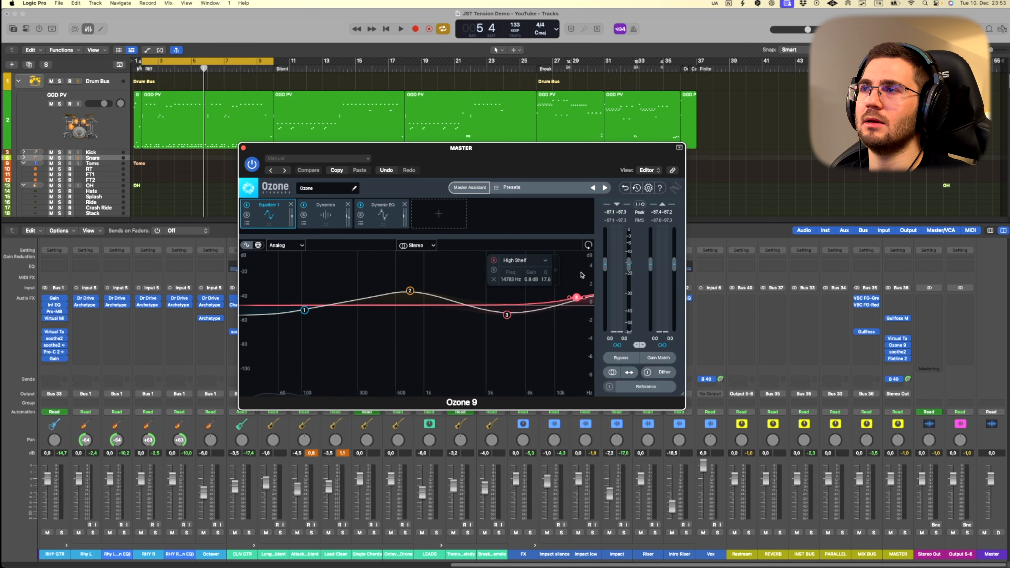
click(335, 221)
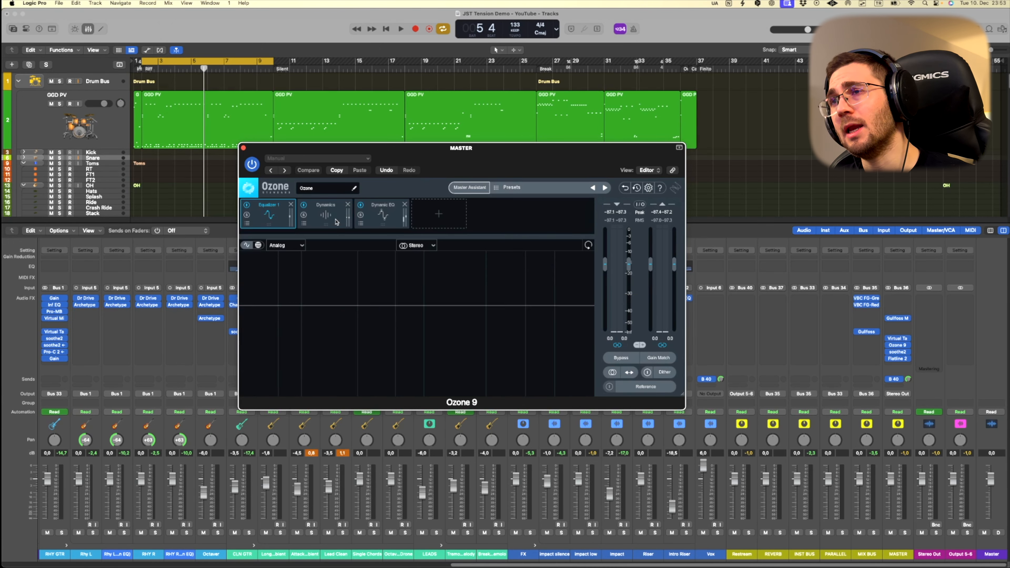
click(304, 223)
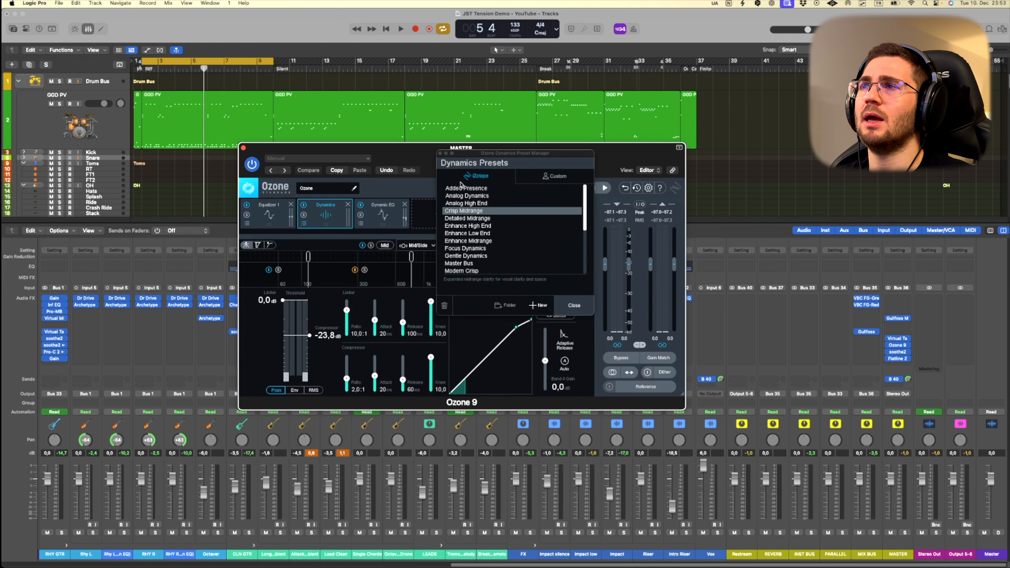
click(440, 153)
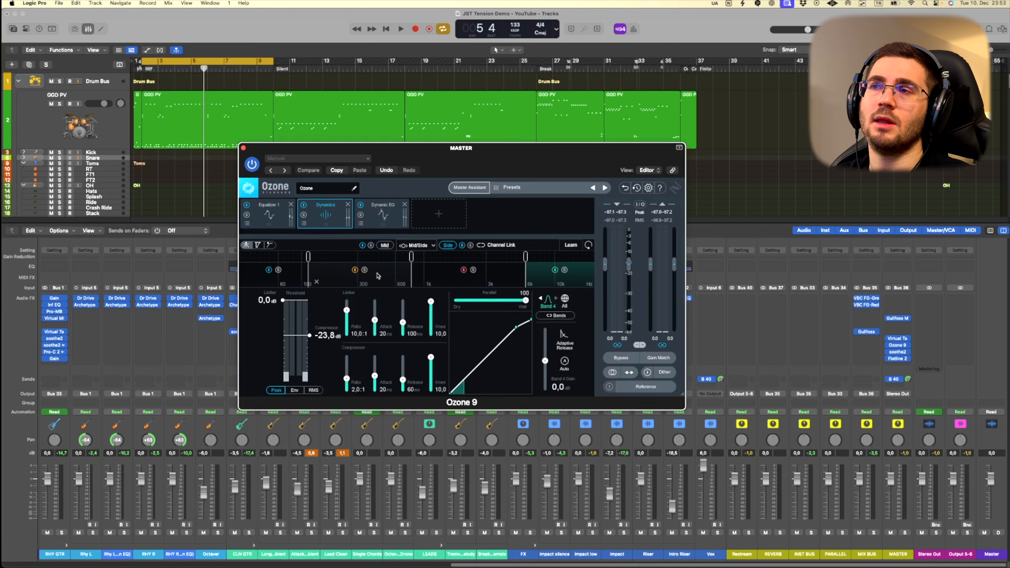
click(377, 212)
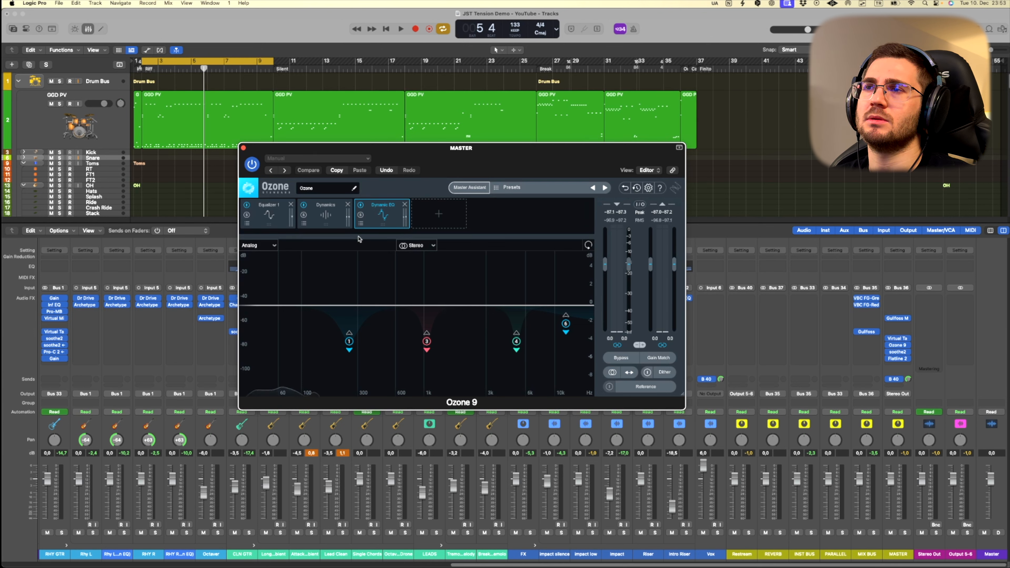
click(244, 149)
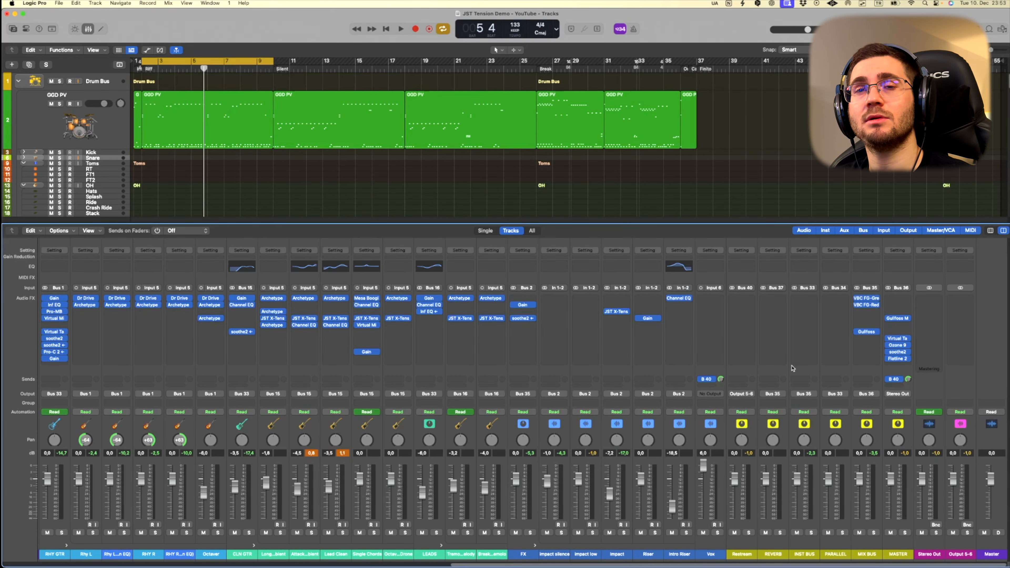
Examine the settings of Virtual Tape Machines and Gullfoss Master on the MASTER channel, closing each plug-in window.
click(897, 338)
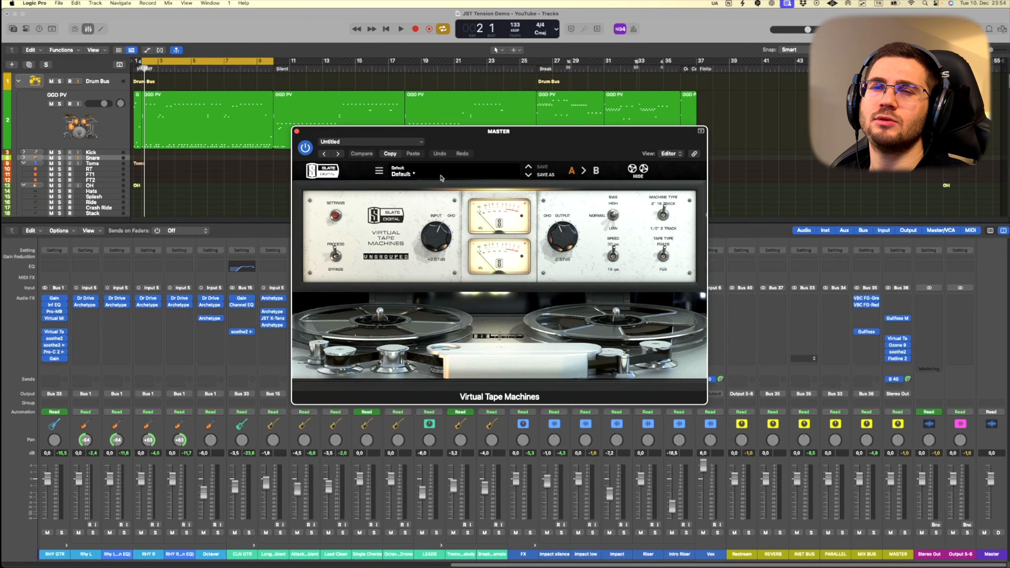
click(297, 131)
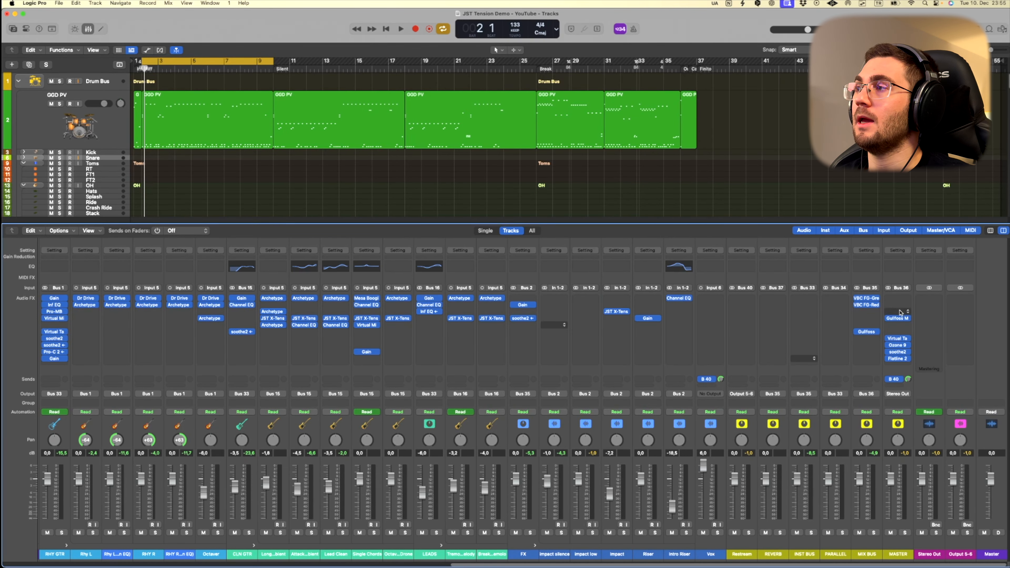
click(897, 319)
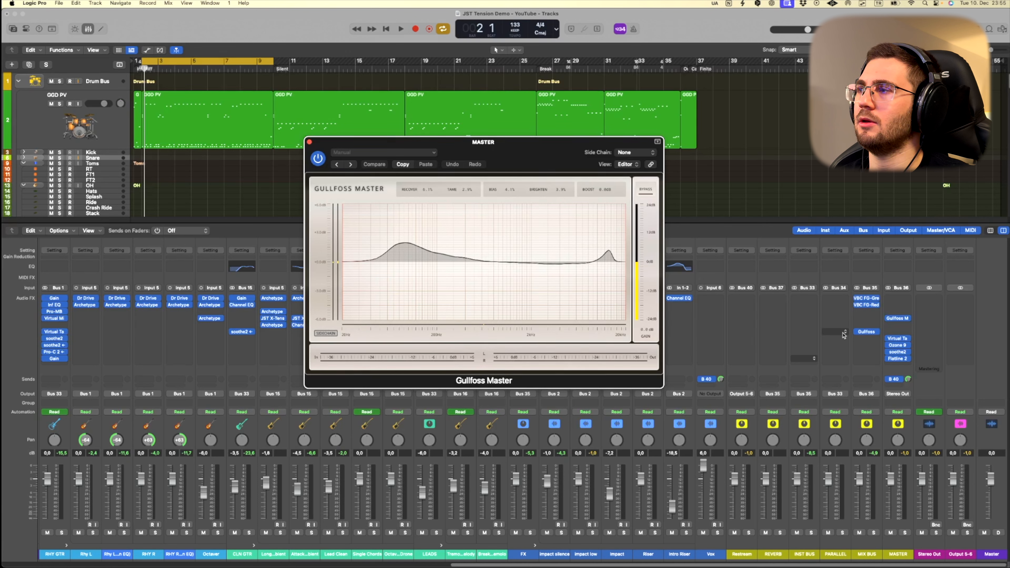
mouse_move(898, 318)
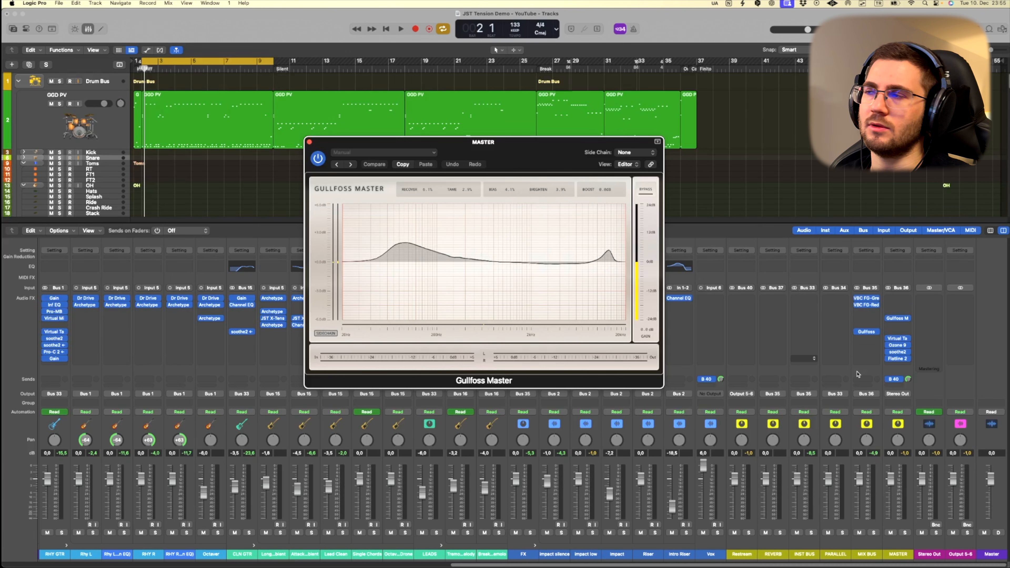
drag(498, 160, 494, 159)
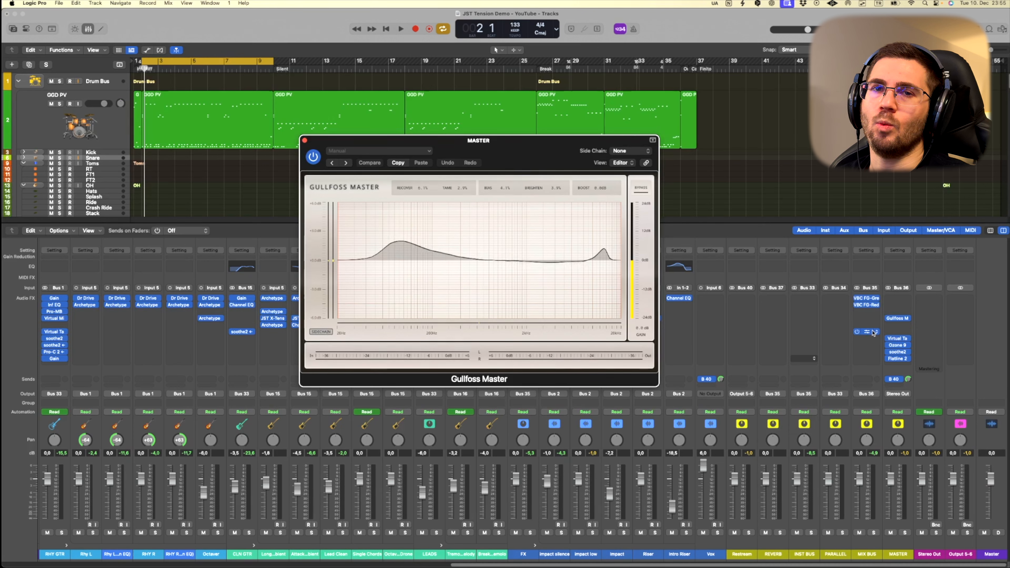
mouse_move(517, 151)
mouse_down()
mouse_move(535, 148)
mouse_move(528, 157)
mouse_up()
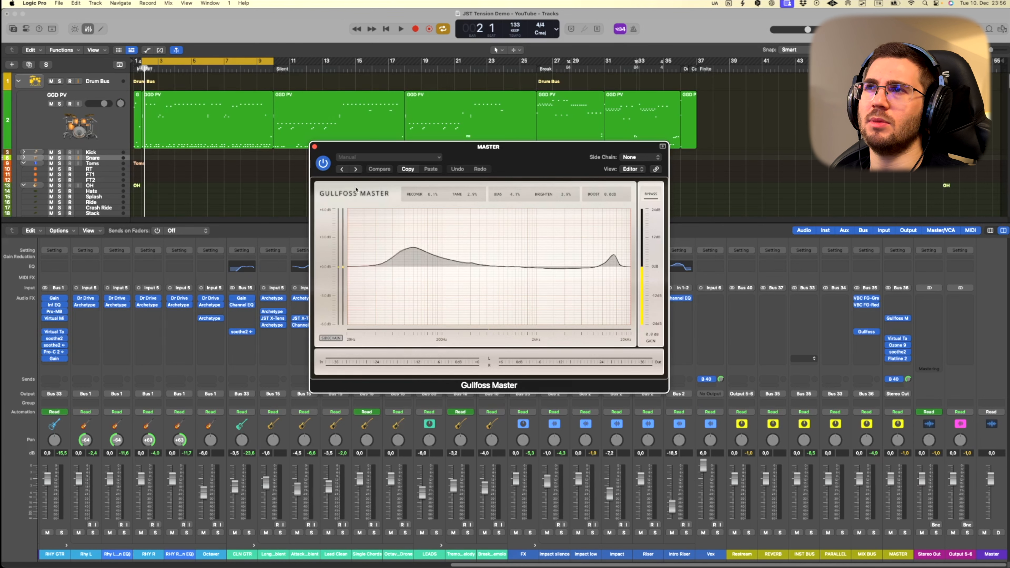
click(315, 148)
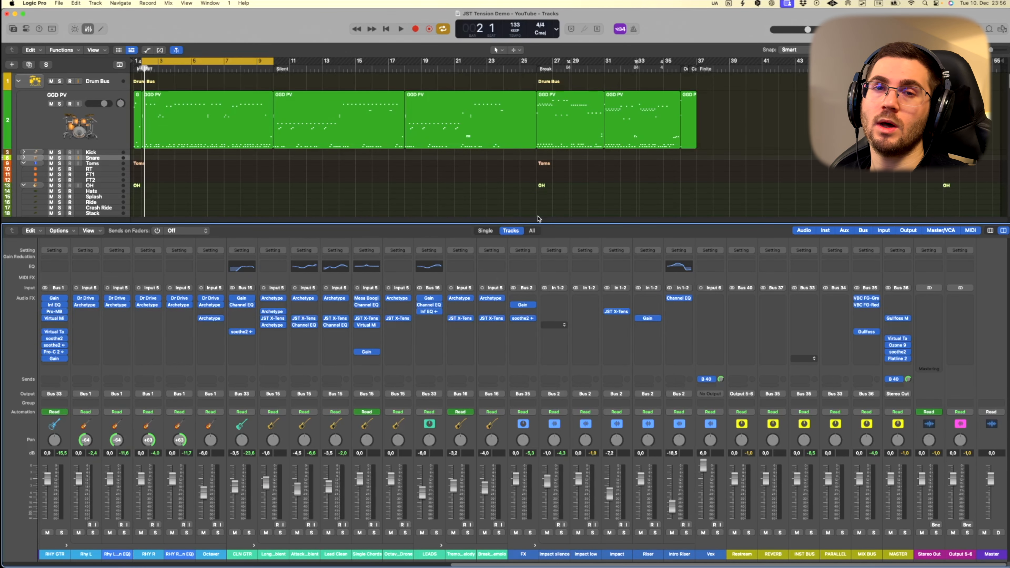
Audition the mix with Gullfoss Master, Virtual Tape Machines, Ozone 9 and soothe2 bypassed on the MASTER channel, compared with all four enabled.
click(888, 319)
drag(887, 324, 887, 353)
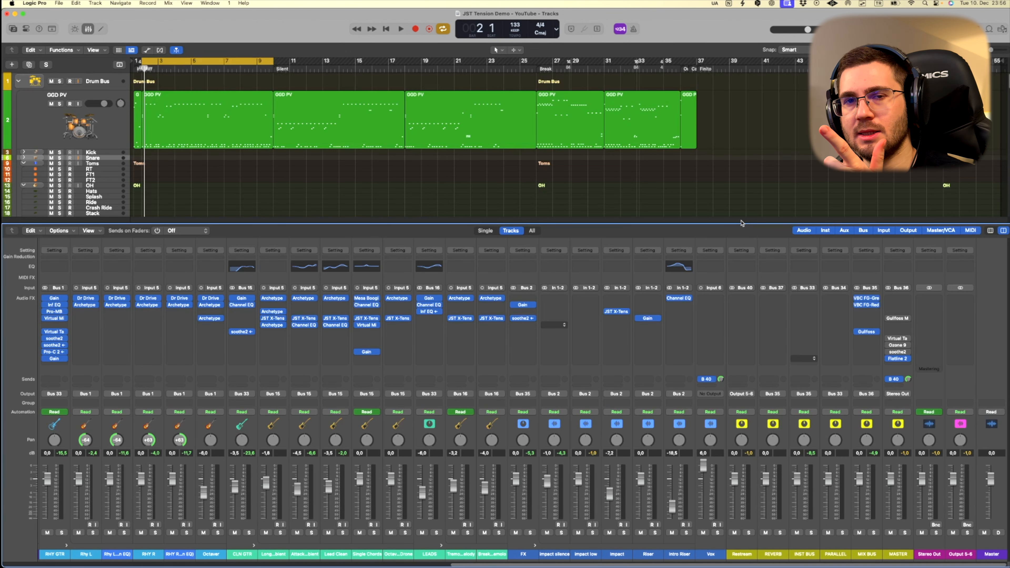
key(space)
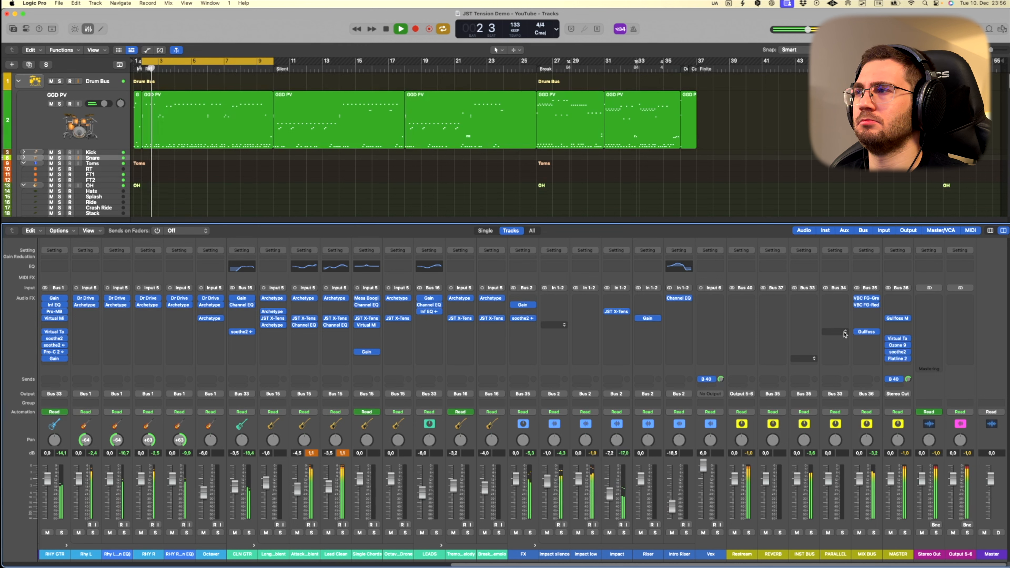
key(space)
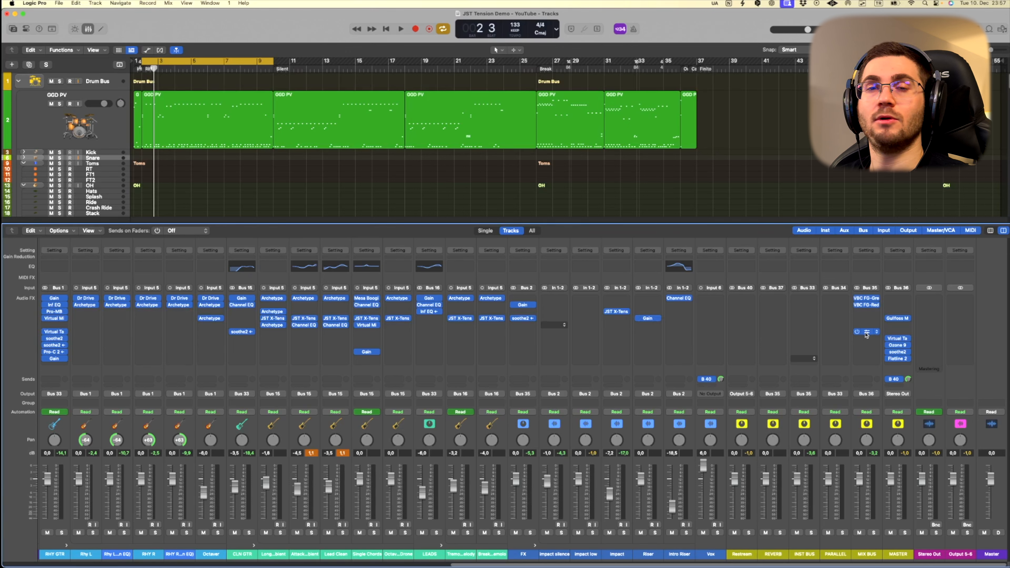
Open VBC FG-Grey, VBC FG-Red and Gullfoss on the MIX BUS channel and arrange their windows side by side.
click(869, 299)
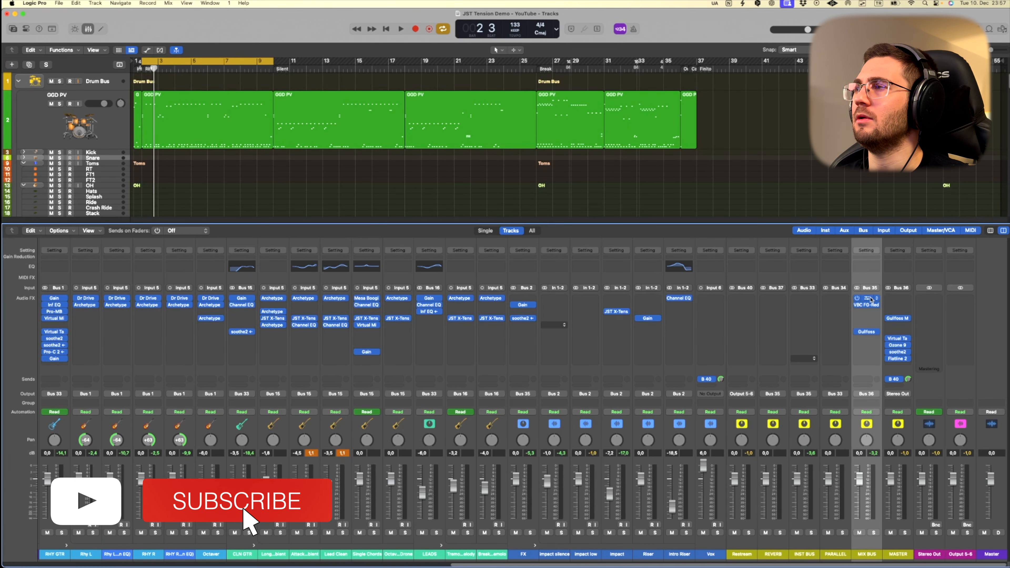
click(867, 305)
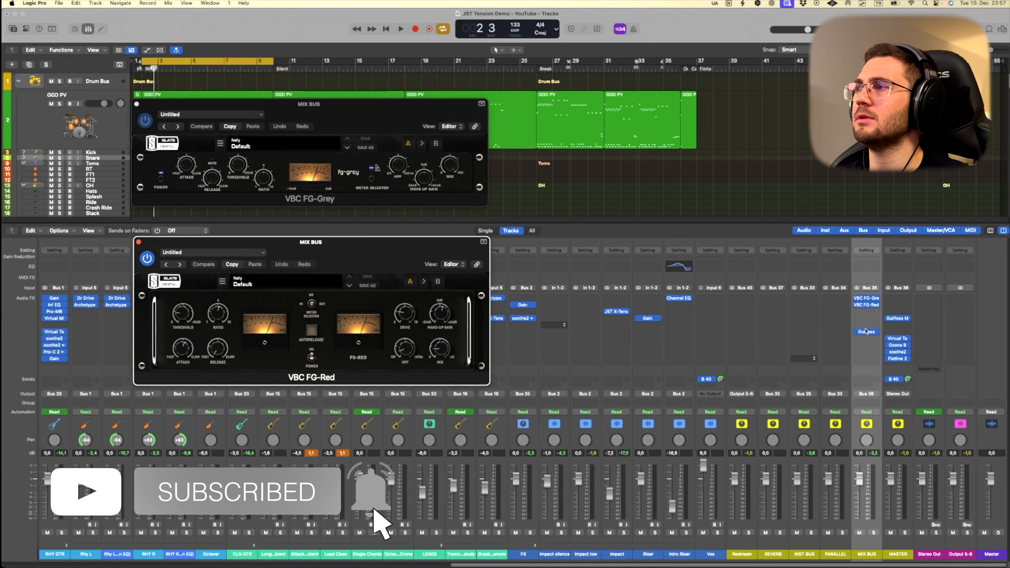
click(867, 333)
drag(756, 138, 749, 126)
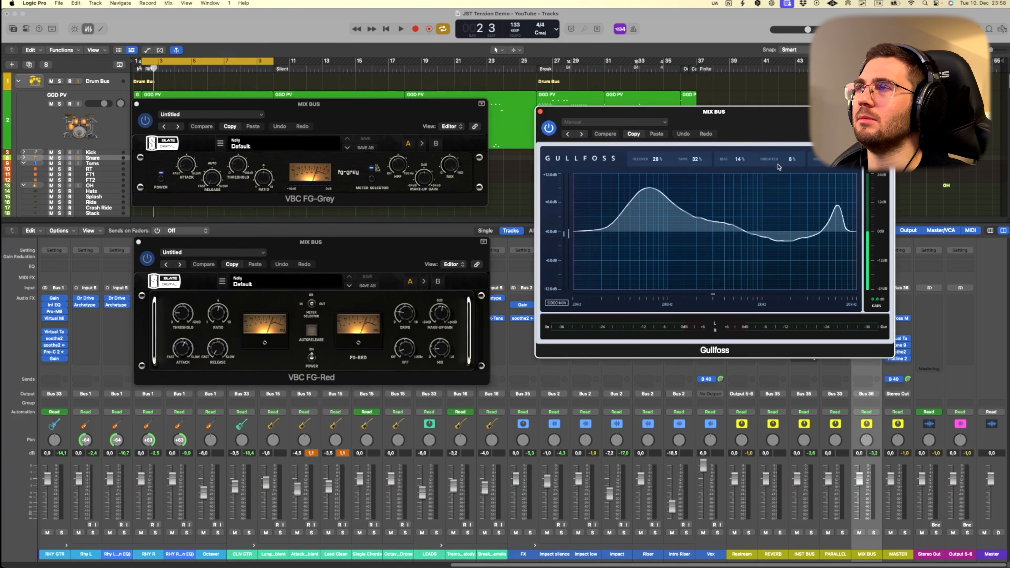
drag(753, 129, 752, 131)
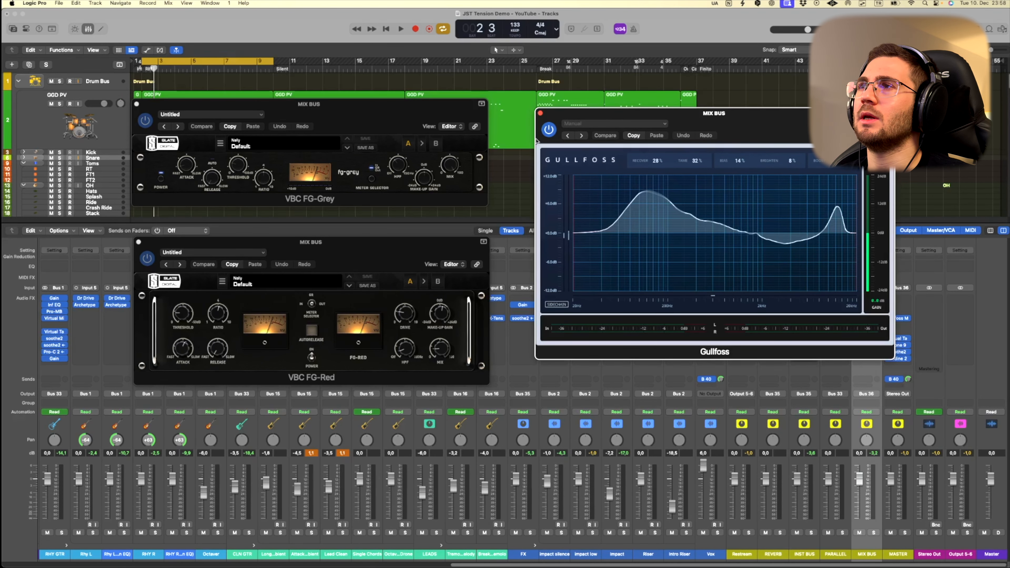
Bypass all three MIX BUS plug-ins and re-enable FG-Grey, FG-Red and Gullfoss one by one during playback.
click(549, 129)
click(147, 258)
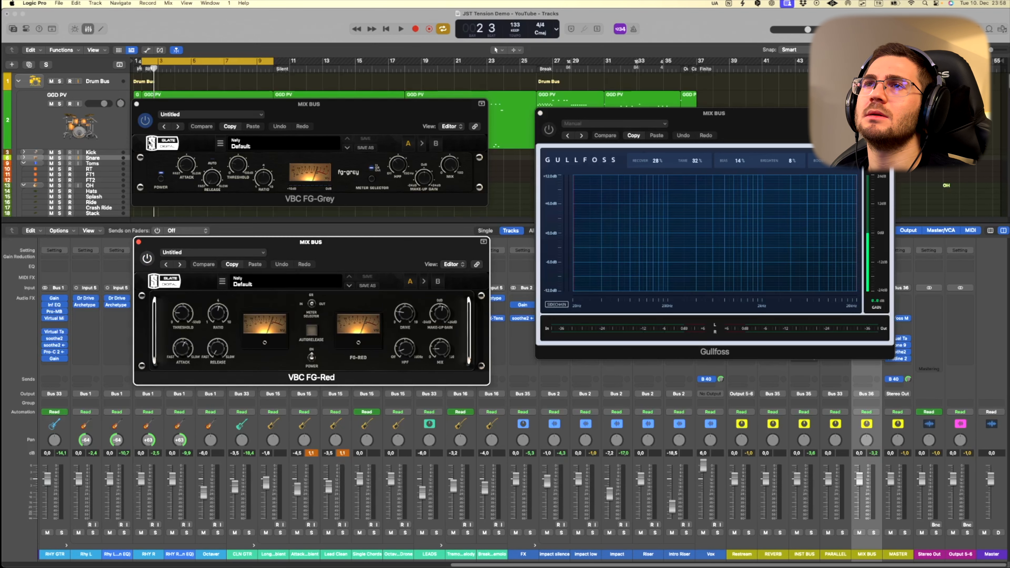
click(145, 119)
key(space)
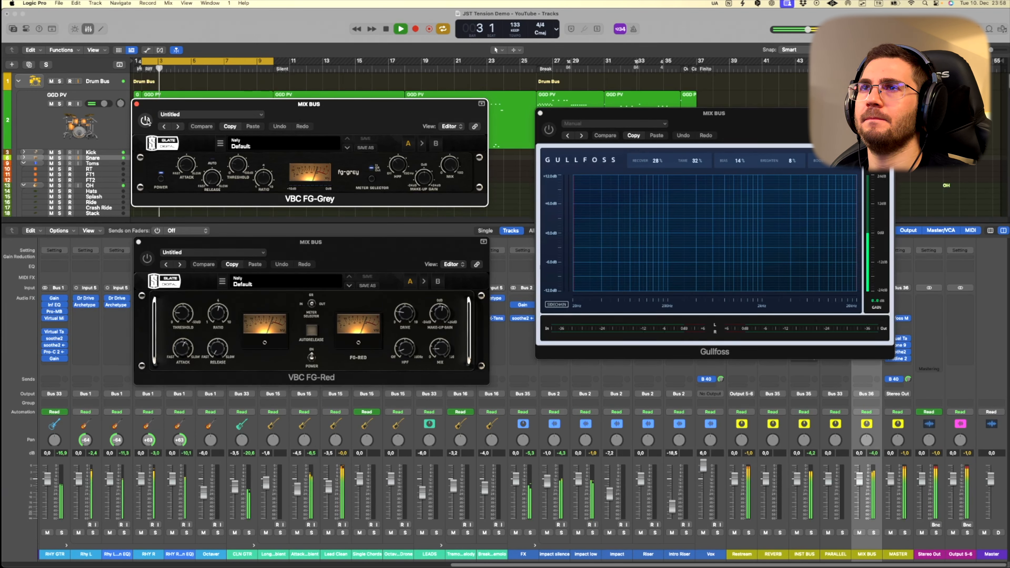
click(146, 120)
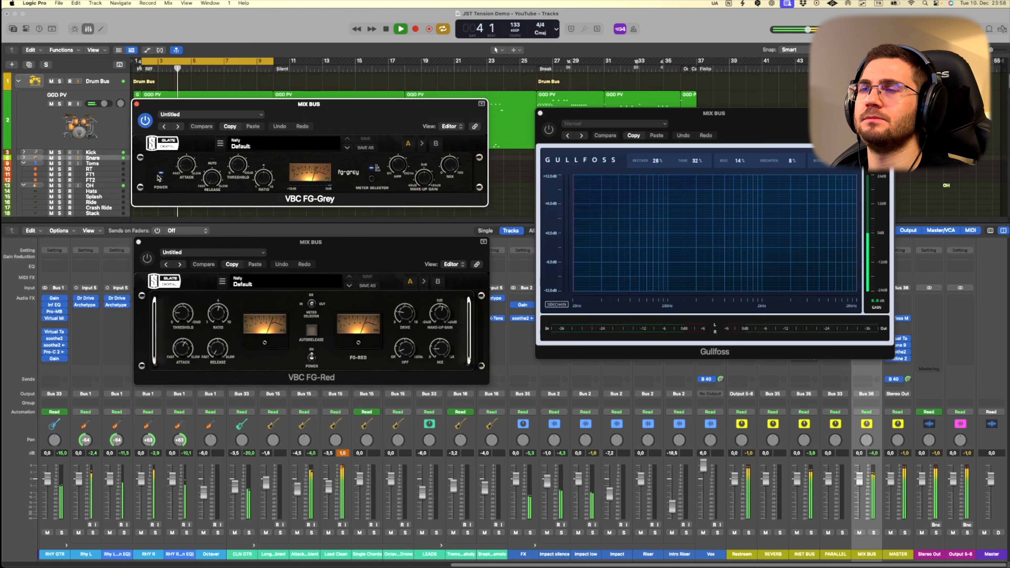
click(146, 259)
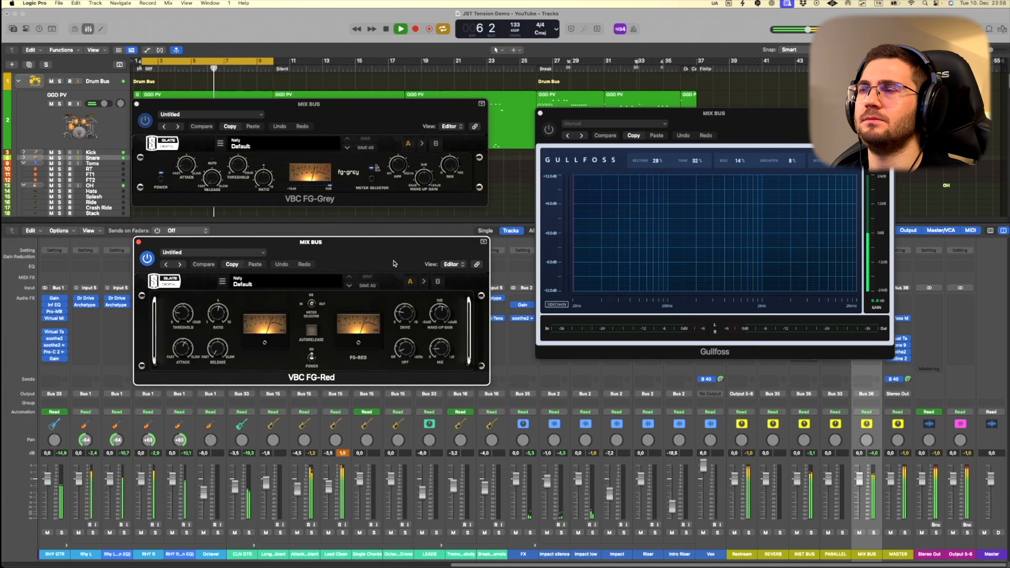
click(549, 129)
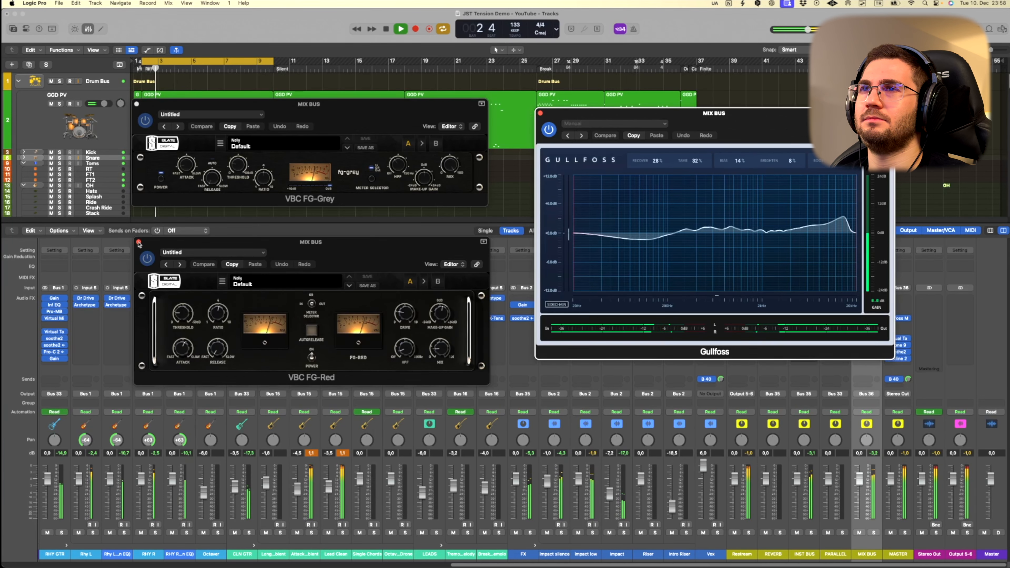
Stop playback and close the FG-Red, FG-Grey and Gullfoss windows of the MIX BUS.
click(139, 243)
click(136, 104)
key(space)
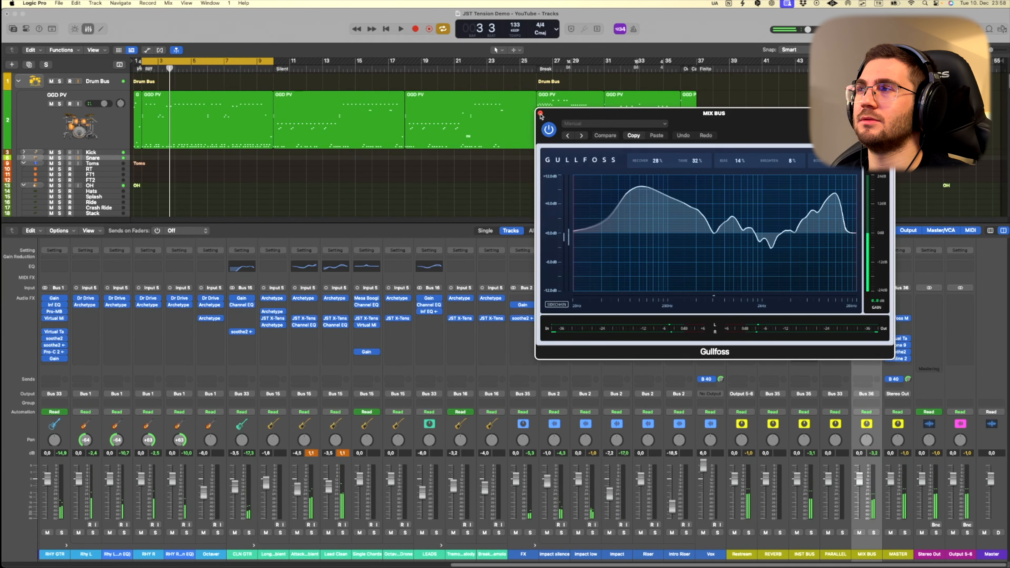
click(541, 114)
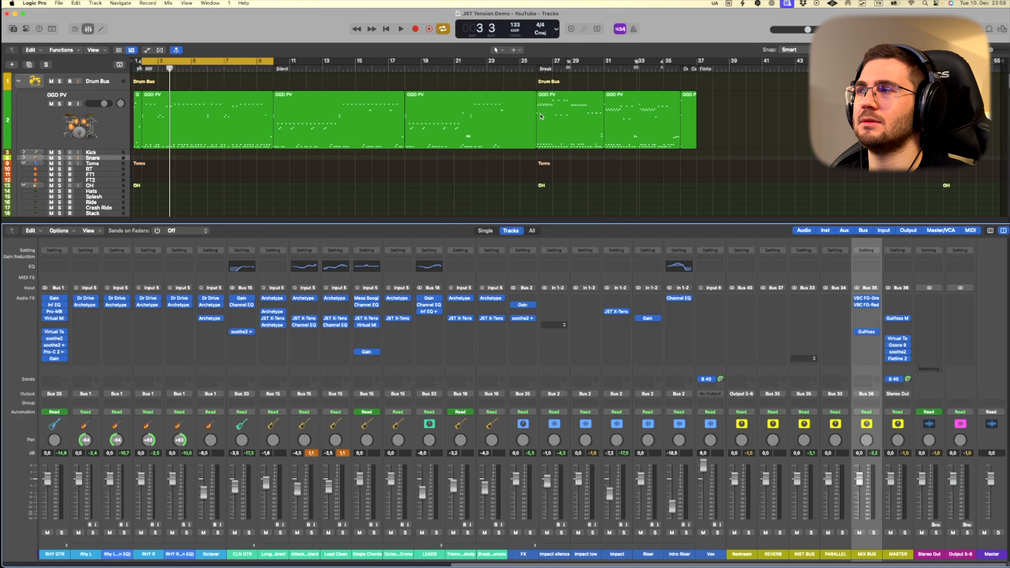
Select the INST BUS, REVERB and PARALLEL channel strips in turn to review the bus routing.
click(801, 540)
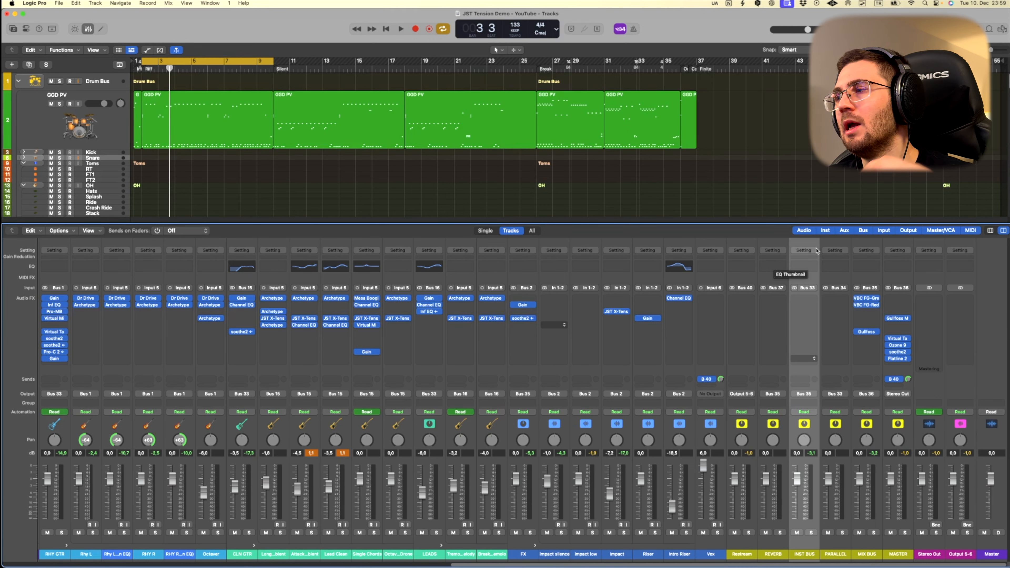
click(781, 559)
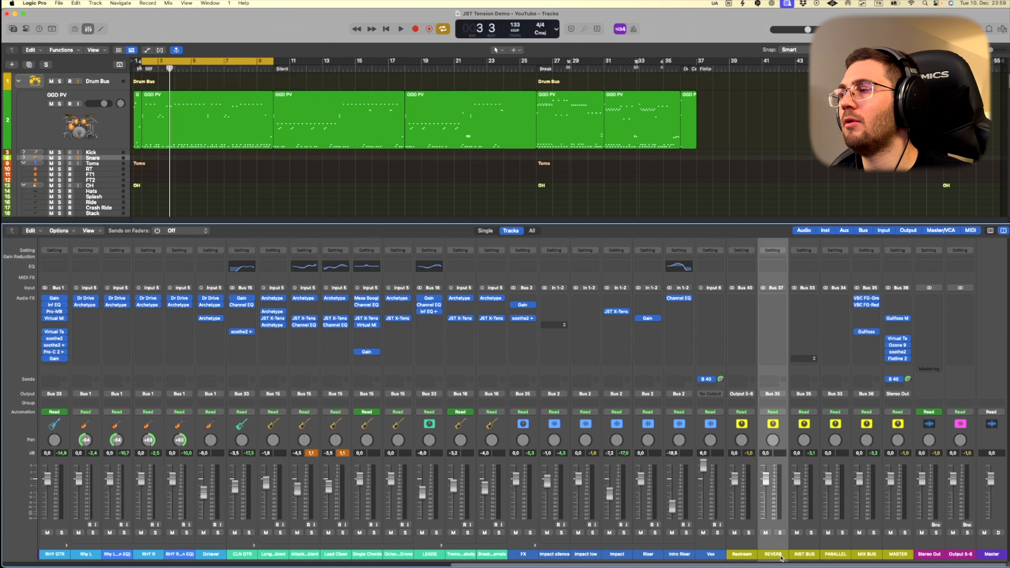
click(843, 557)
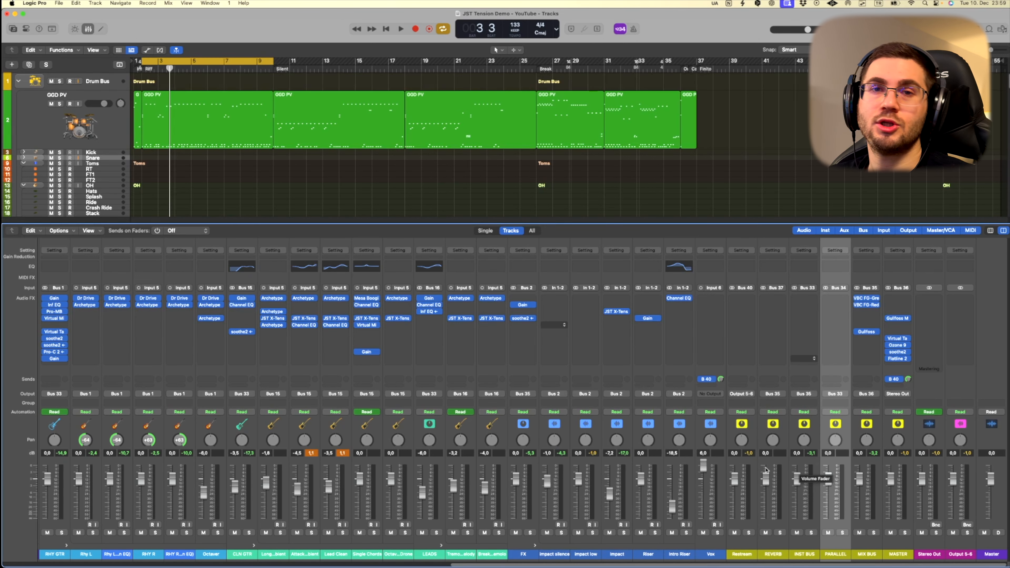
Open the Kontakt 7 instrument on the GGD PV drum channel and view its loaded drum kits.
scroll(750, 469, left, 10)
scroll(747, 466, left, 10)
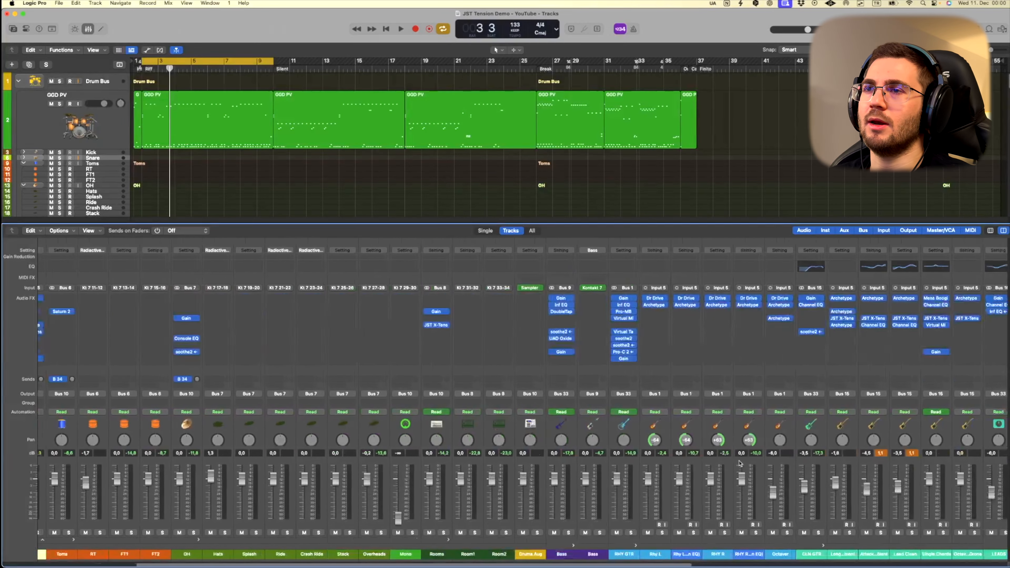
click(84, 288)
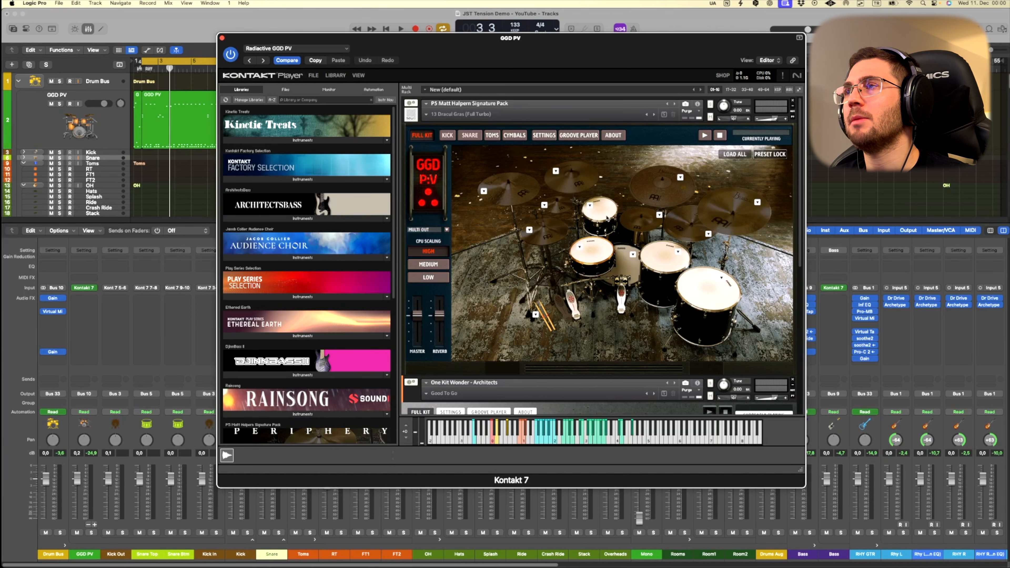
scroll(606, 221, down, 1)
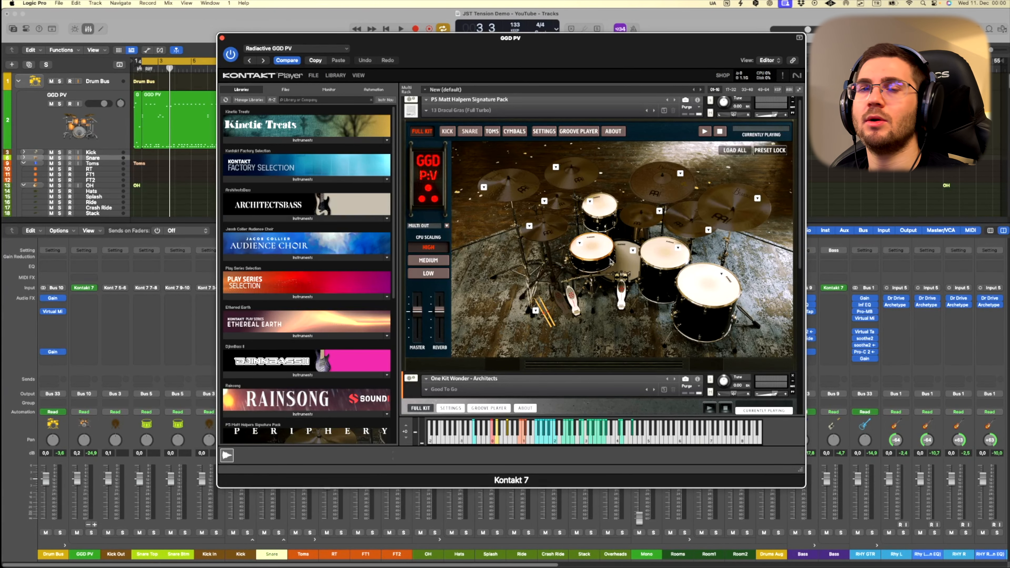
Leave the Kontakt drum instrument, review the Virtual Mix Rack modules on the Drum Bus, and close the plug-in window.
scroll(634, 278, down, 10)
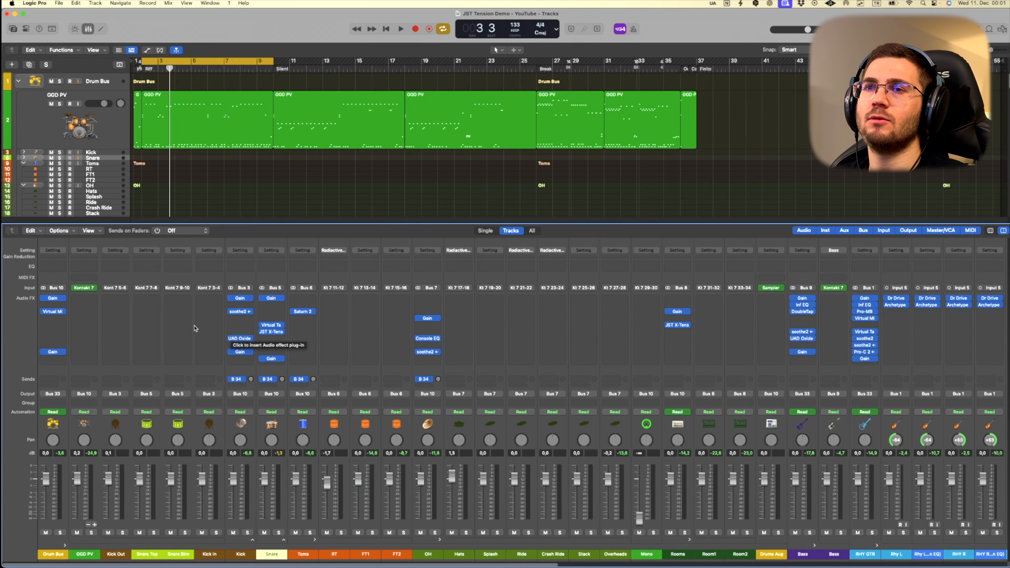
click(55, 314)
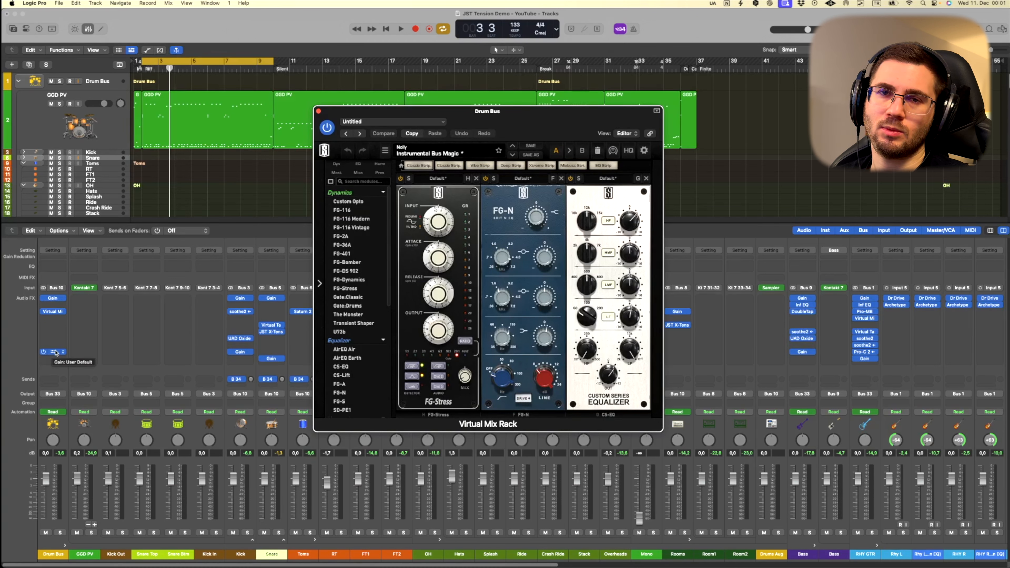
drag(552, 131, 548, 132)
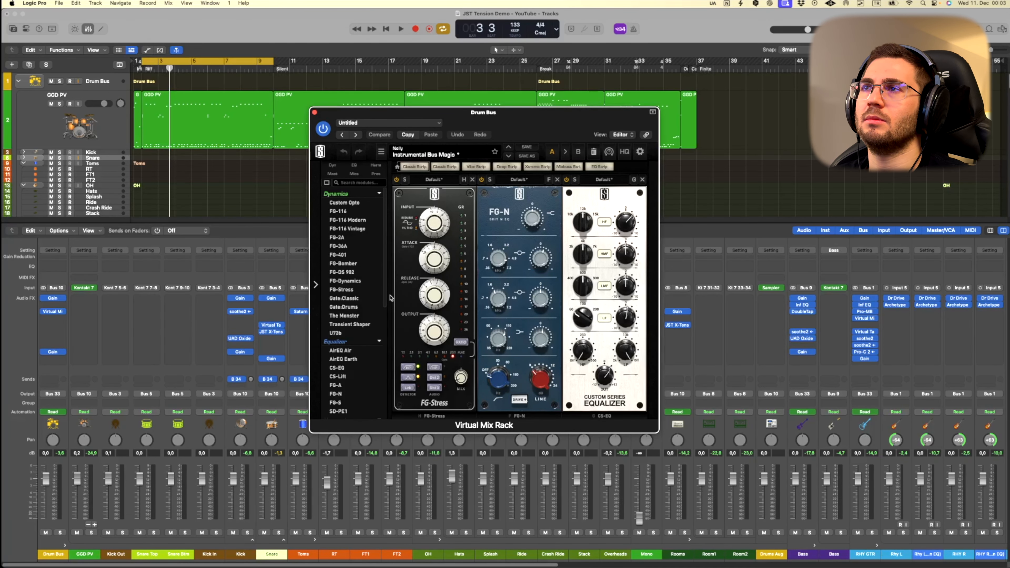
key(super+w)
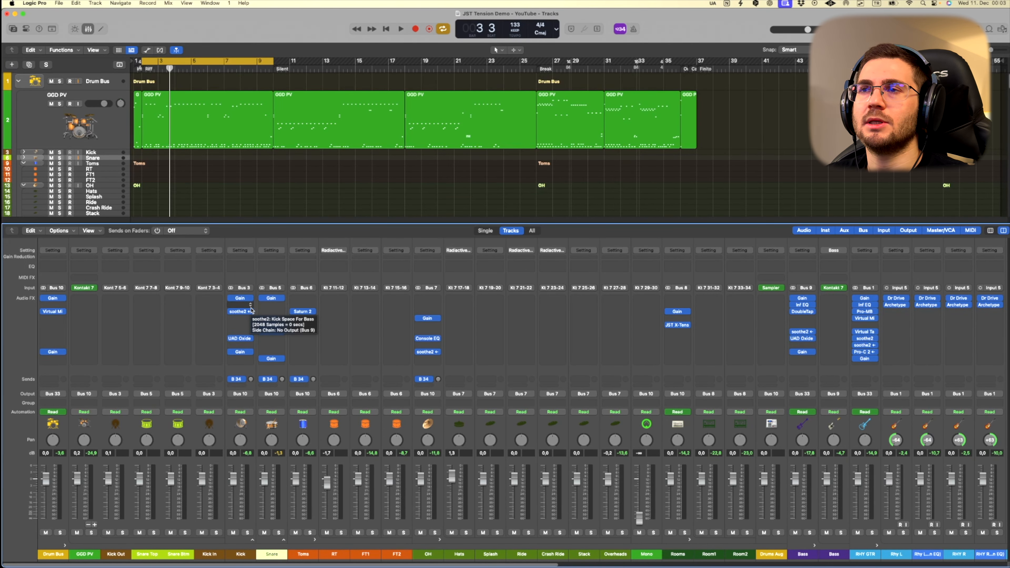
Inspect the soothe2 and UAD Oxide Tape plug-ins on the Kick channel, closing each window after viewing it.
click(238, 312)
drag(435, 87, 676, 92)
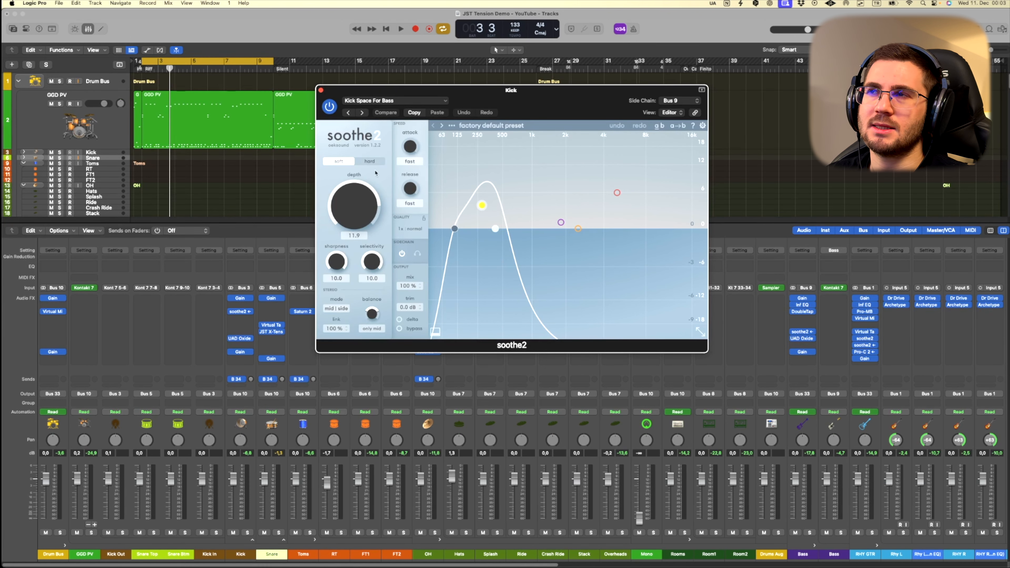
click(321, 90)
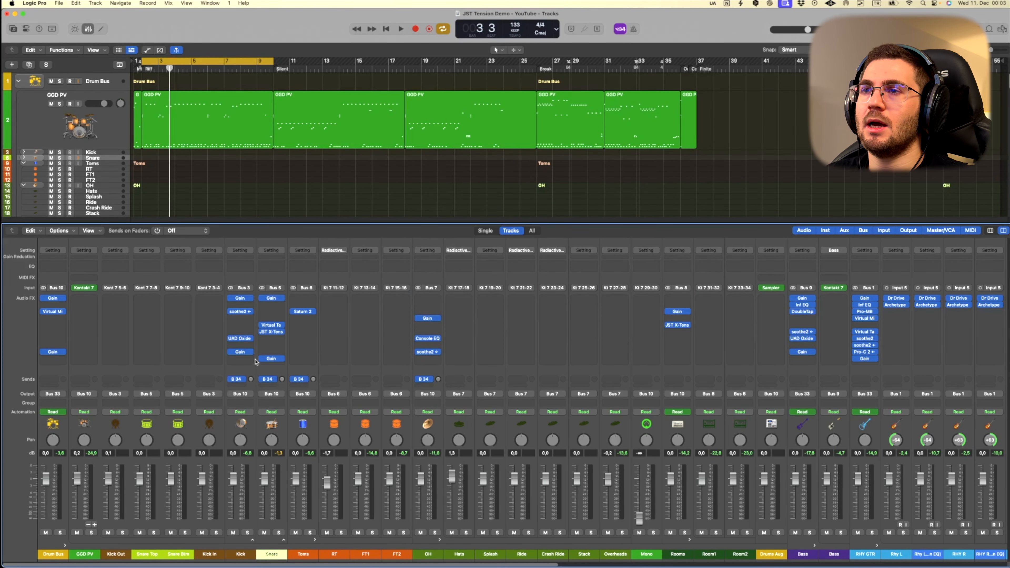
click(241, 338)
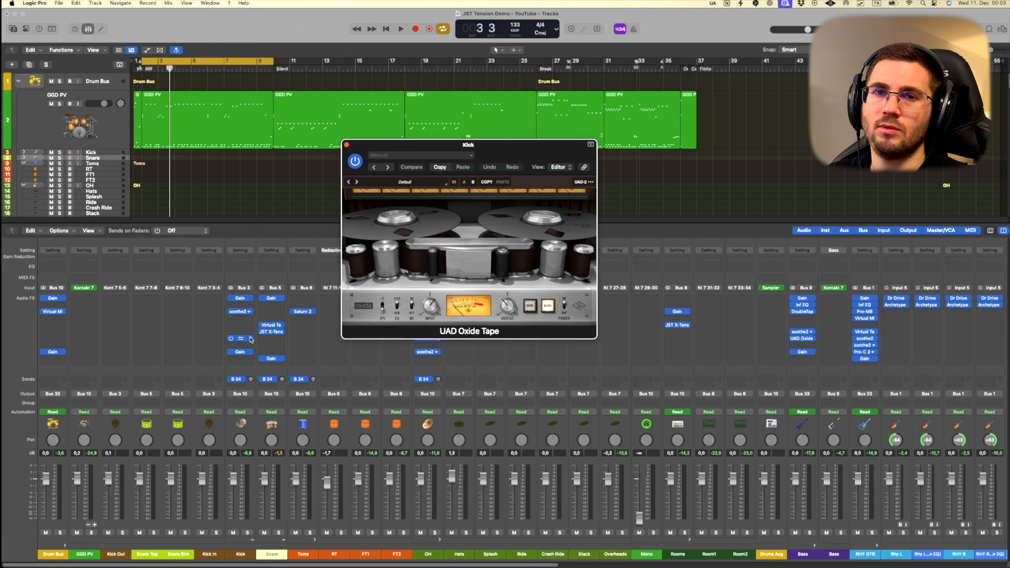
mouse_move(300, 313)
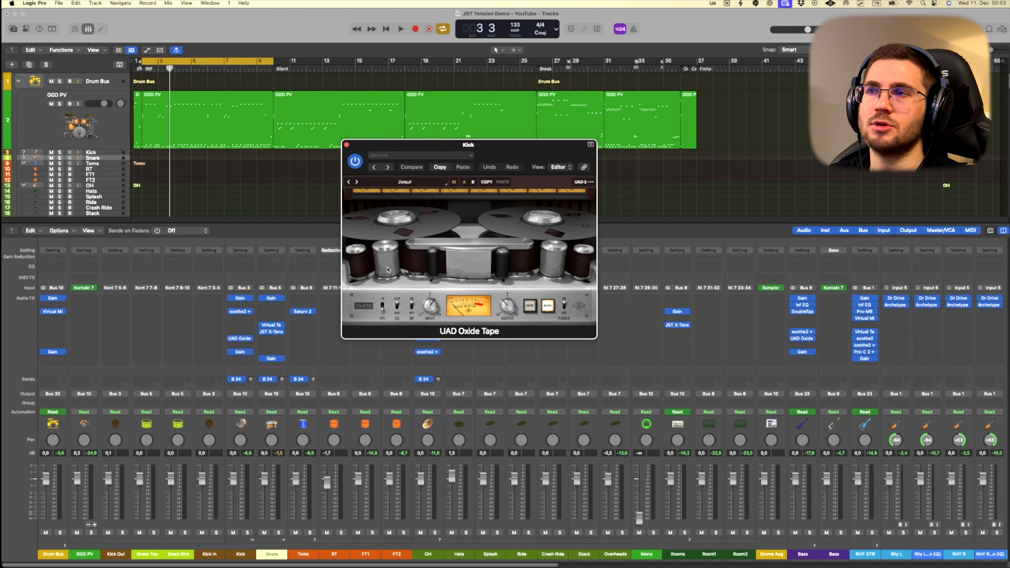
click(346, 145)
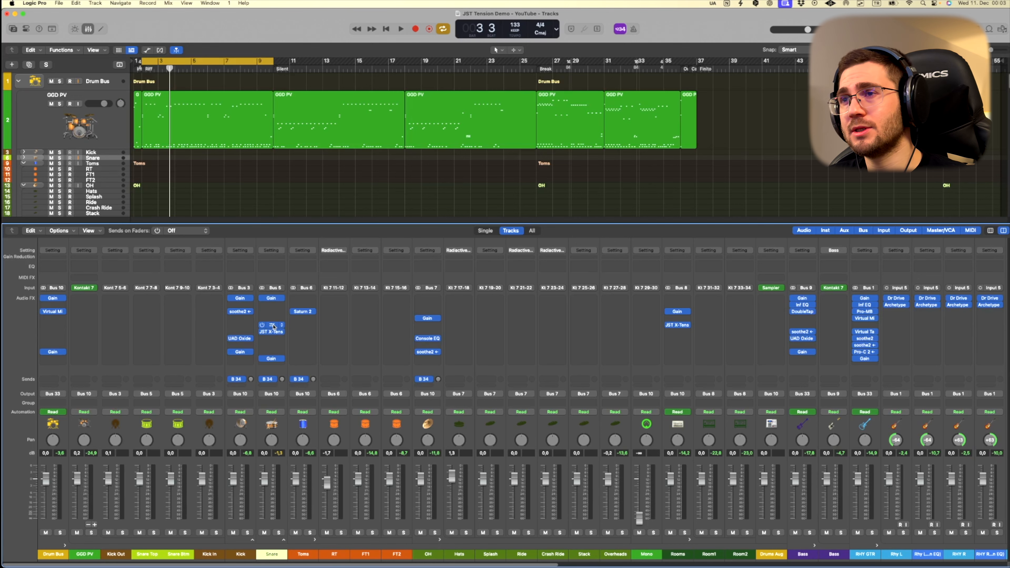
View the Virtual Tape Machines settings on the Snare channel and close the plug-in.
click(273, 327)
drag(544, 128, 597, 122)
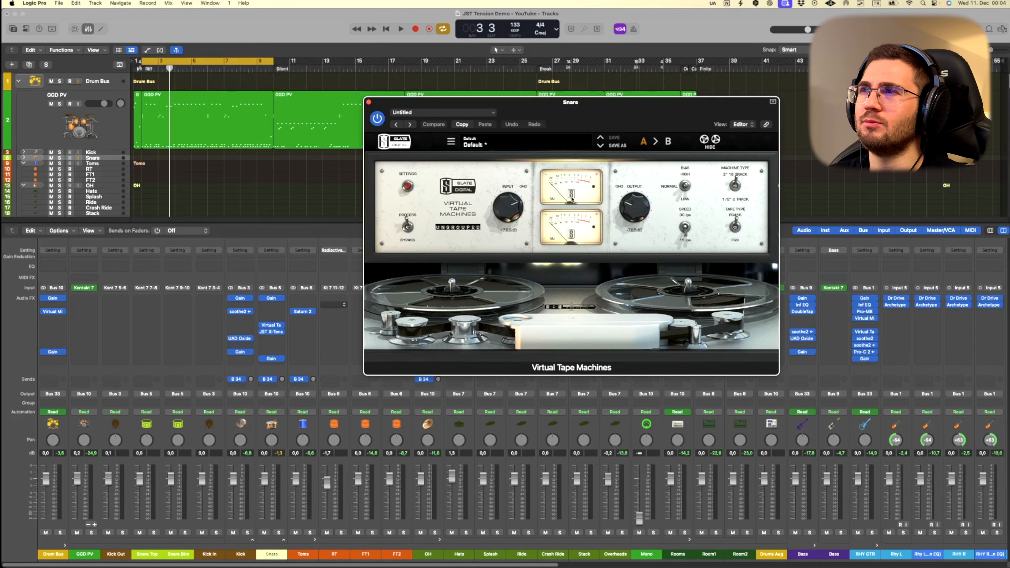
click(369, 103)
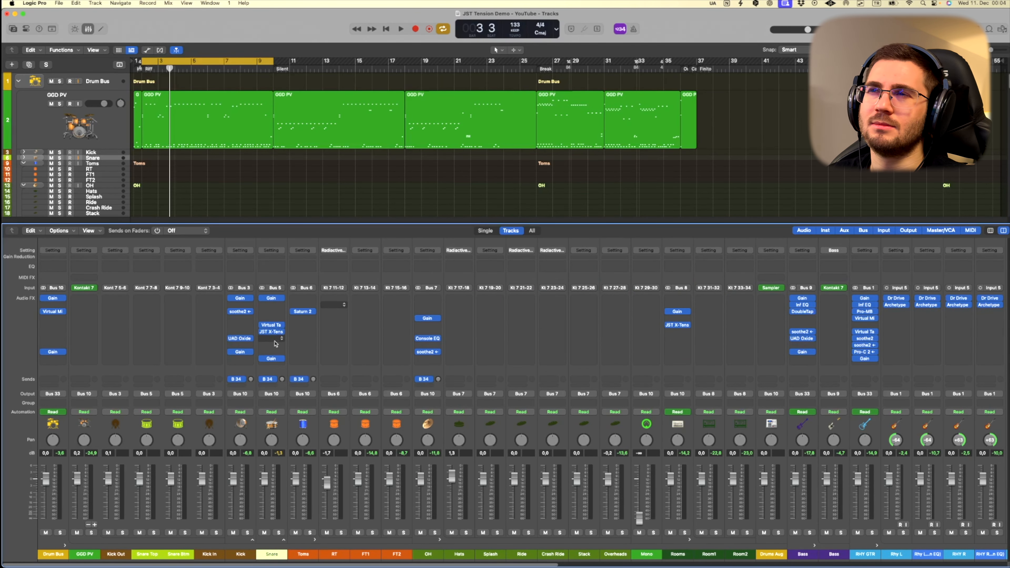
Open JST X-Tension on the Snare channel and audition its effect with the snare soloed, ending with playback stopped and solo off.
click(271, 331)
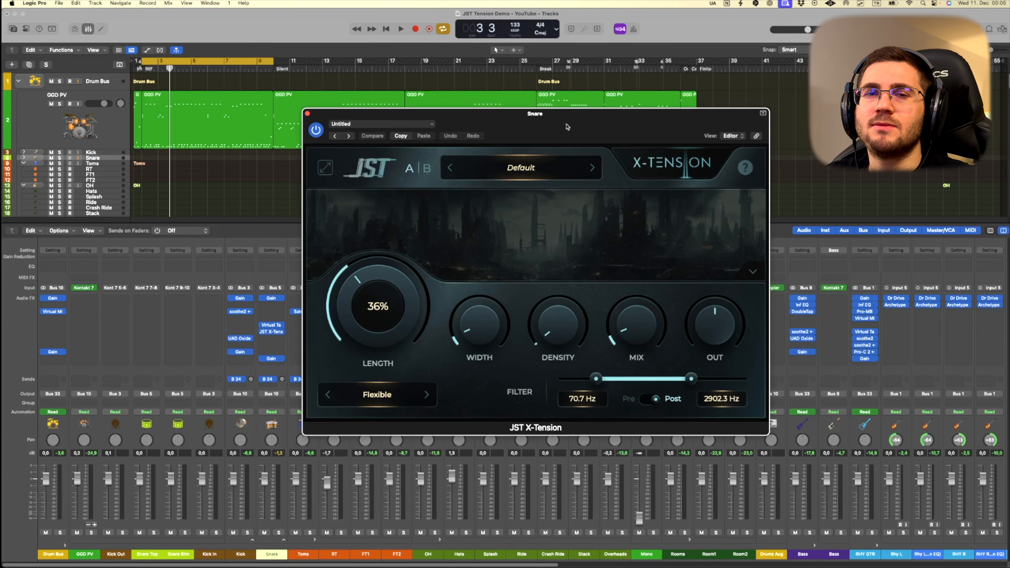
drag(568, 126, 708, 100)
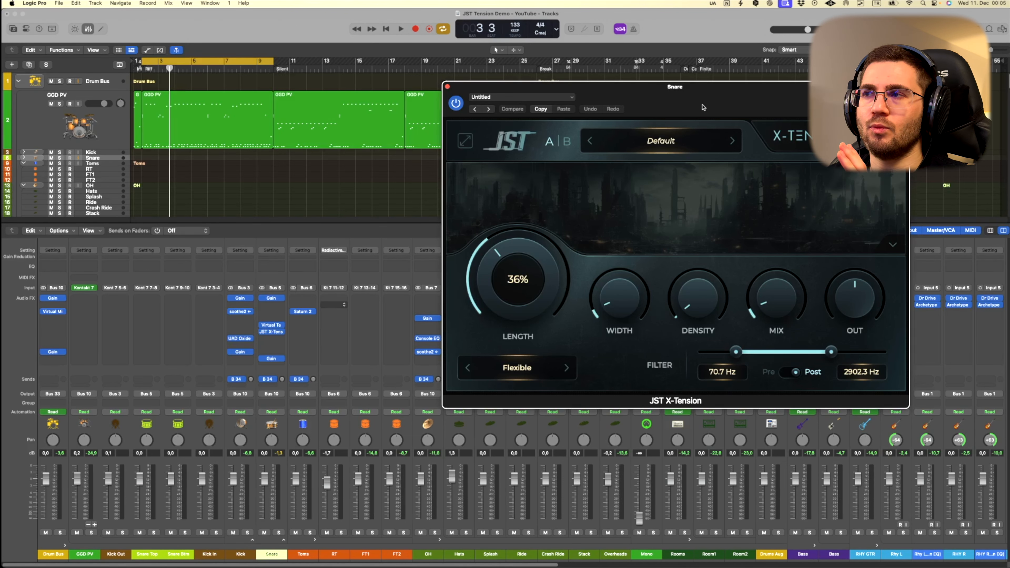
drag(703, 107, 675, 114)
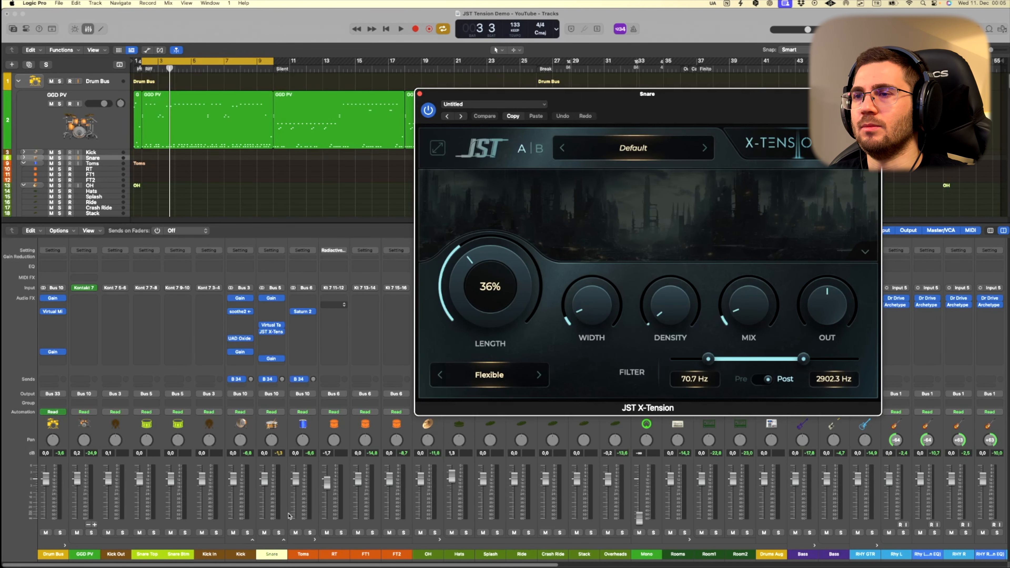
click(279, 533)
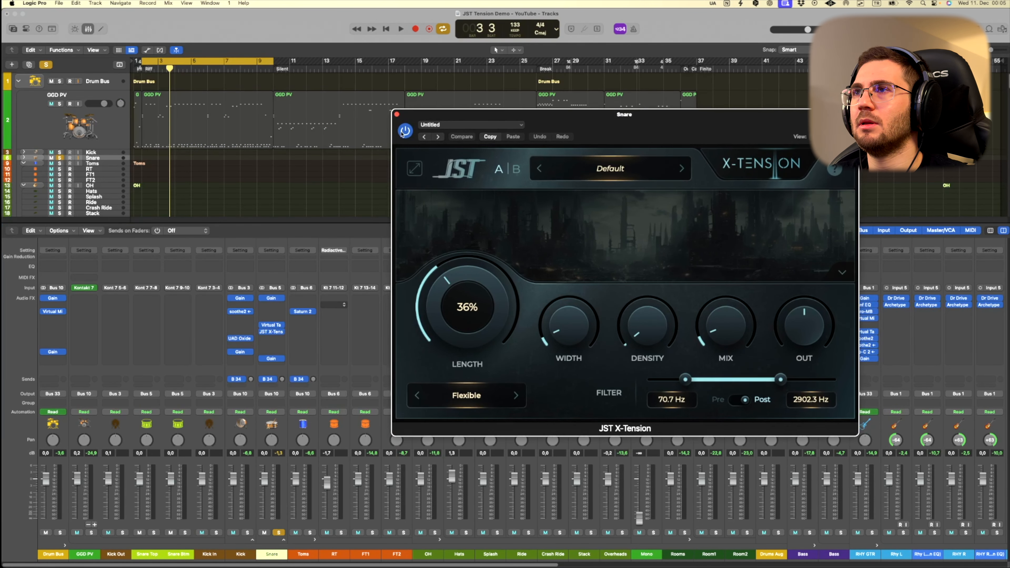
key(space)
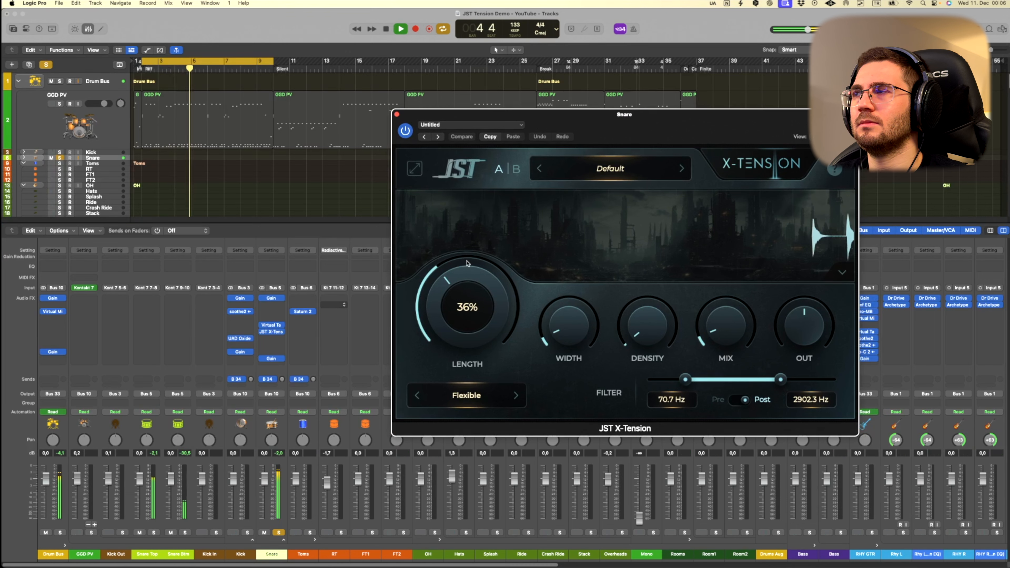
mouse_move(587, 331)
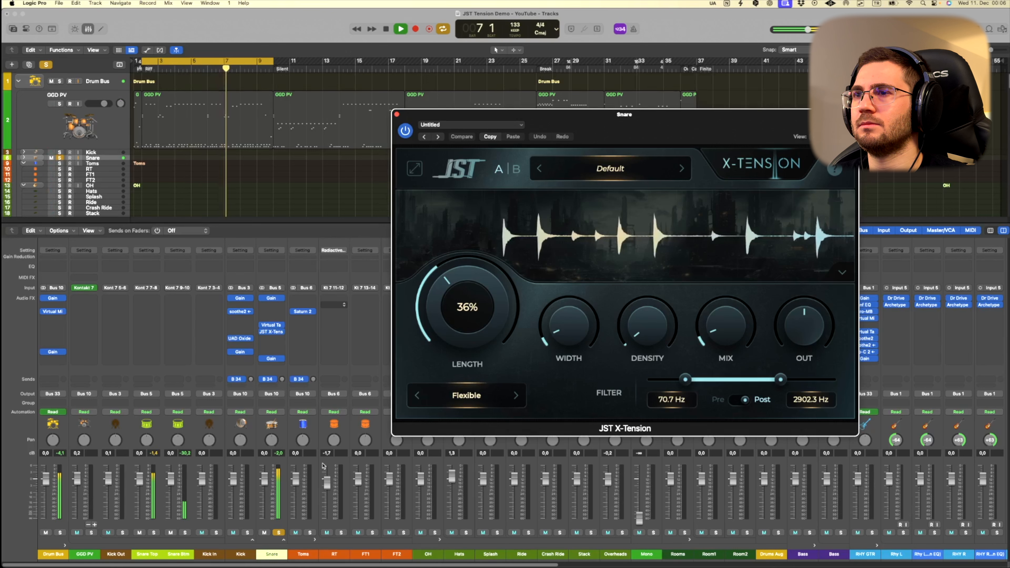
key(space)
click(280, 534)
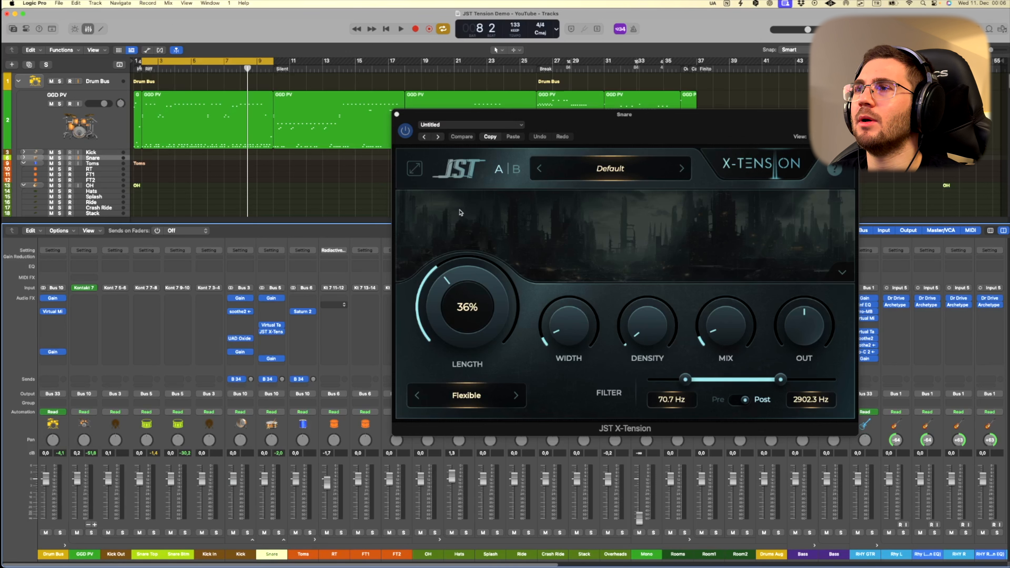
Save the current X-Tension settings as a new preset named Snare Magic and close the plug-in window.
click(612, 170)
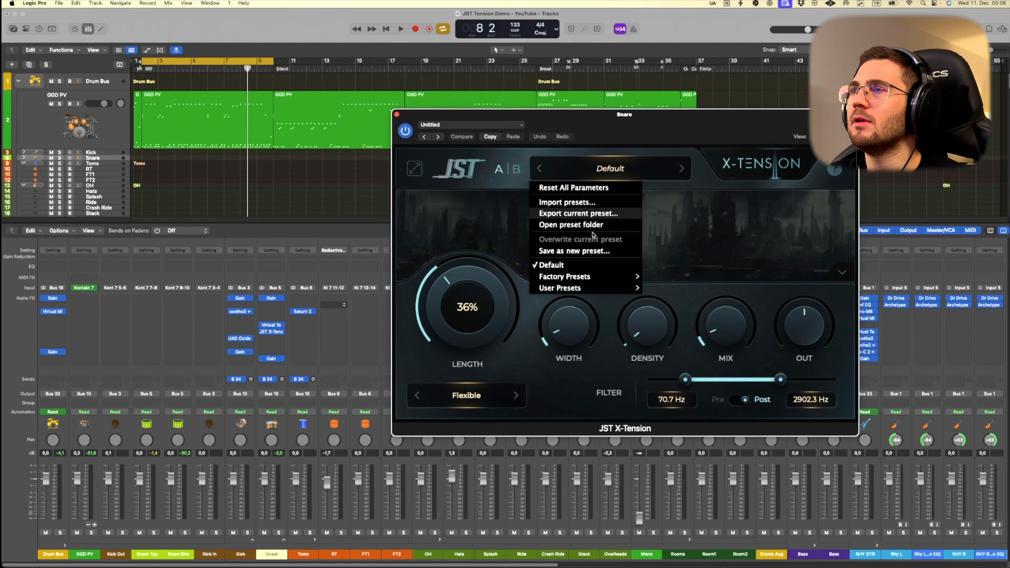
click(597, 251)
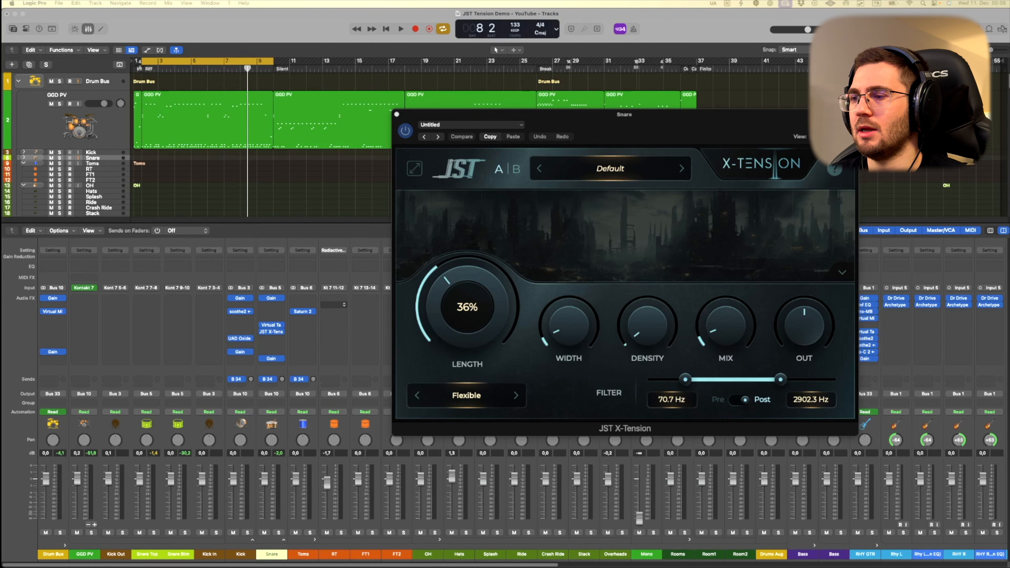
key(Return)
drag(448, 120, 438, 121)
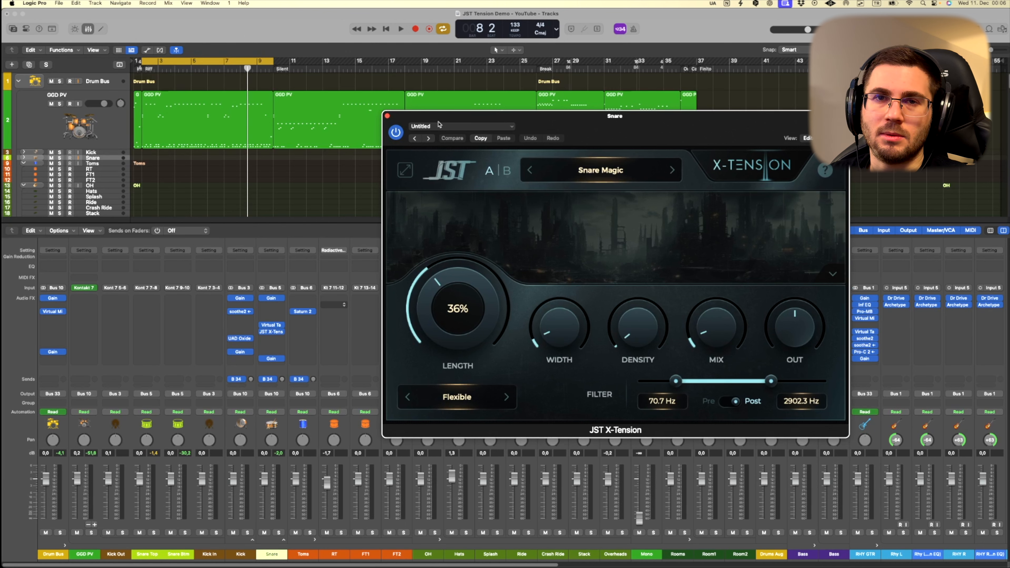
click(387, 116)
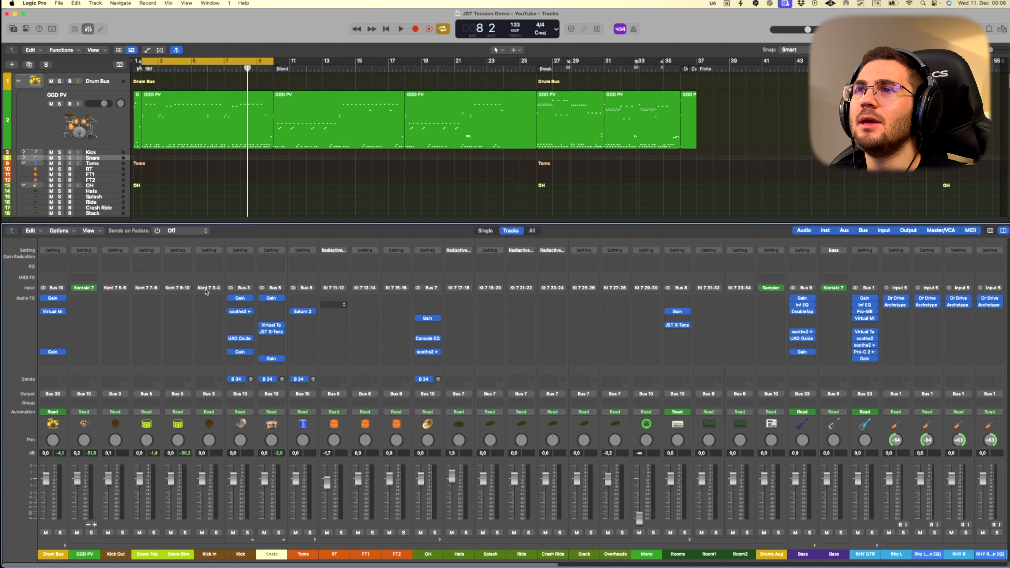
Select the Toms channel and examine its Saturn 2 saturation settings.
click(308, 554)
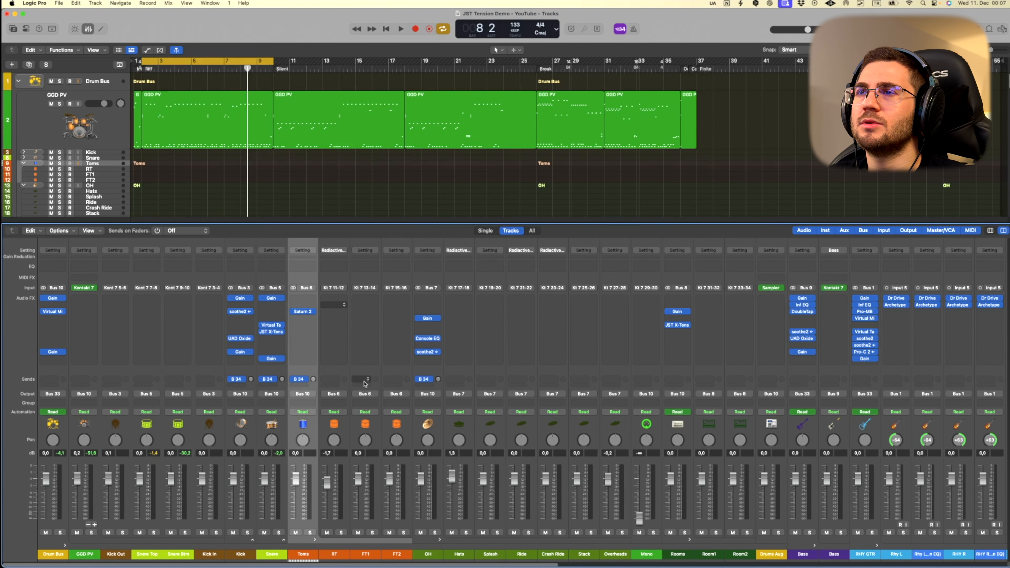
click(302, 311)
drag(495, 144, 532, 151)
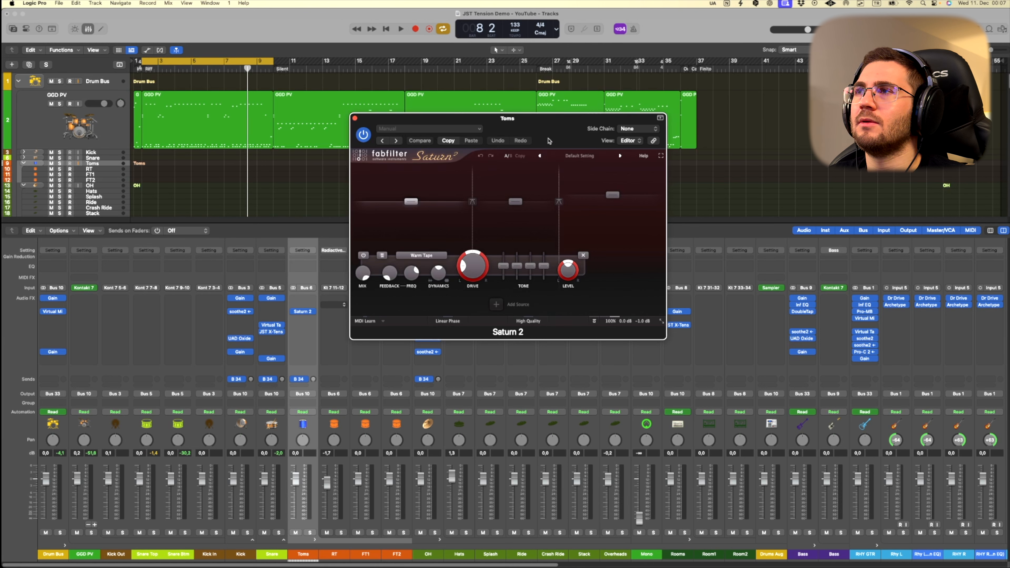
drag(551, 136, 655, 204)
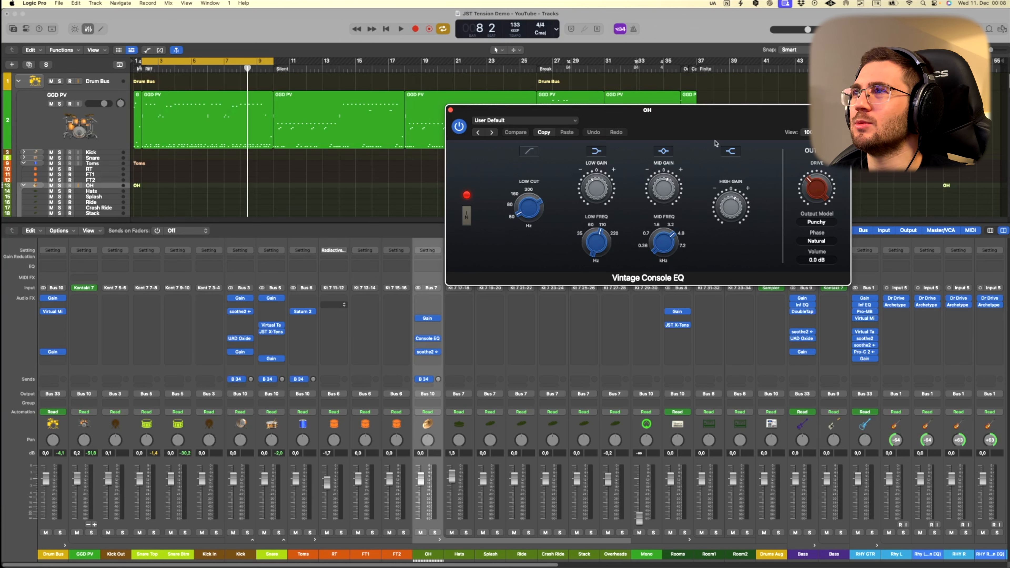
Review the low, mid and high bands and the drive of the Vintage Console EQ on the OH channel, then close it.
drag(718, 134, 726, 146)
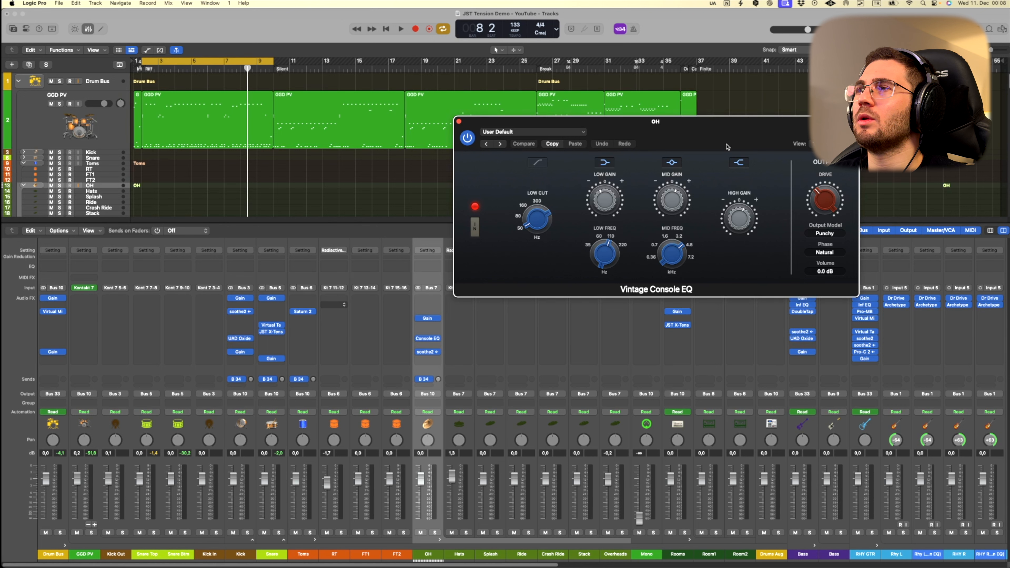
mouse_move(611, 254)
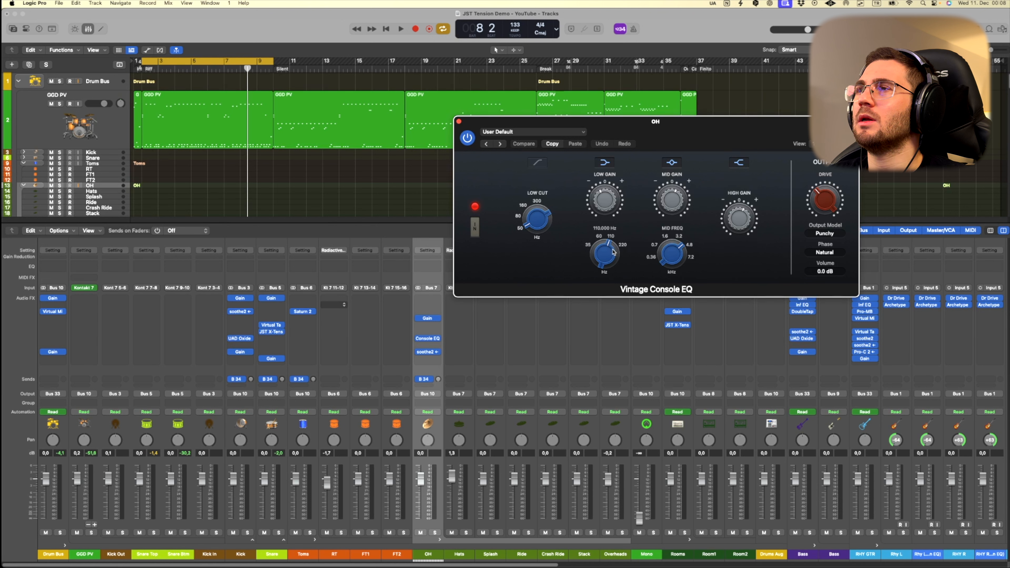
mouse_move(610, 196)
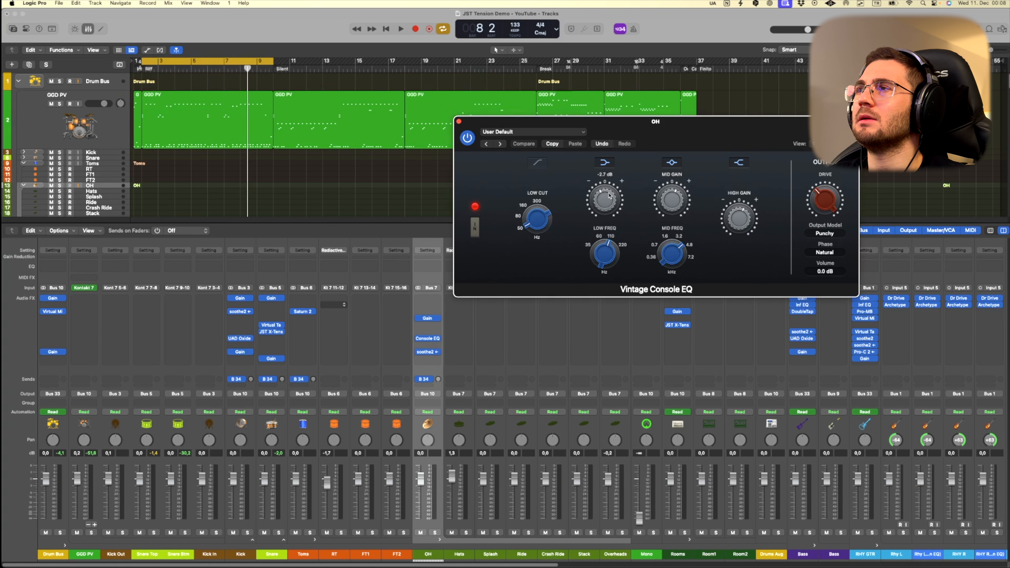
mouse_move(679, 202)
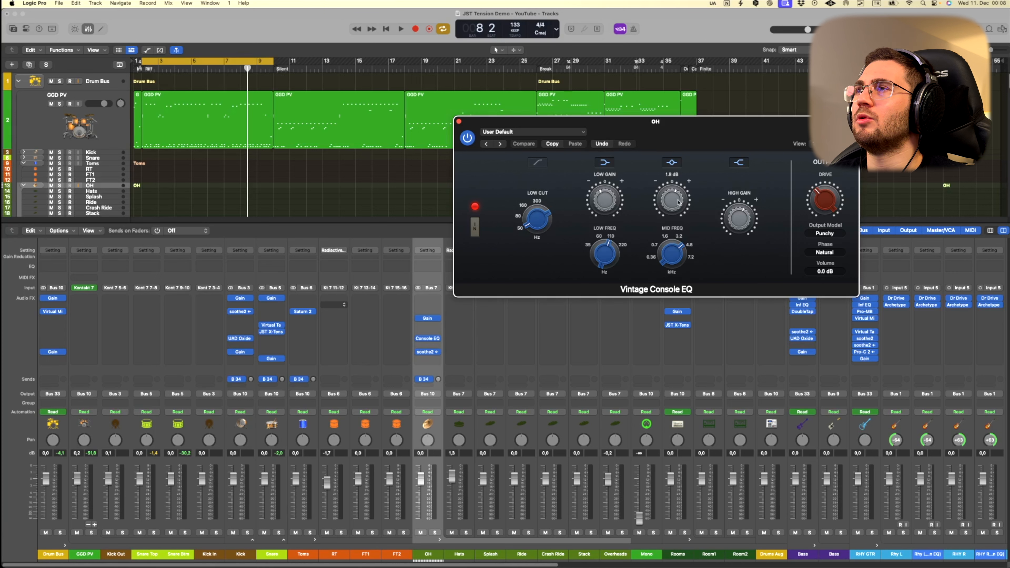
mouse_move(677, 259)
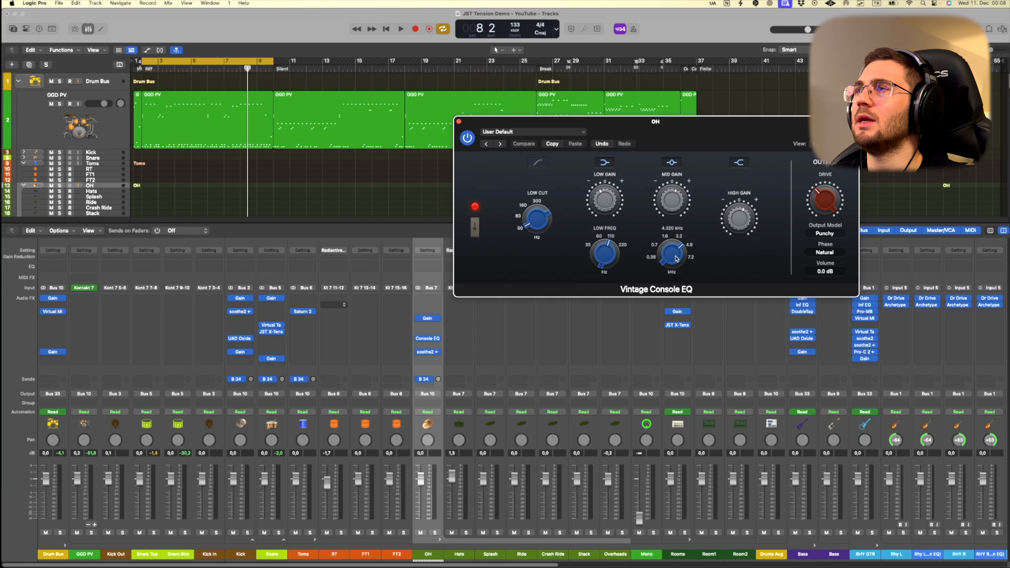
mouse_move(735, 211)
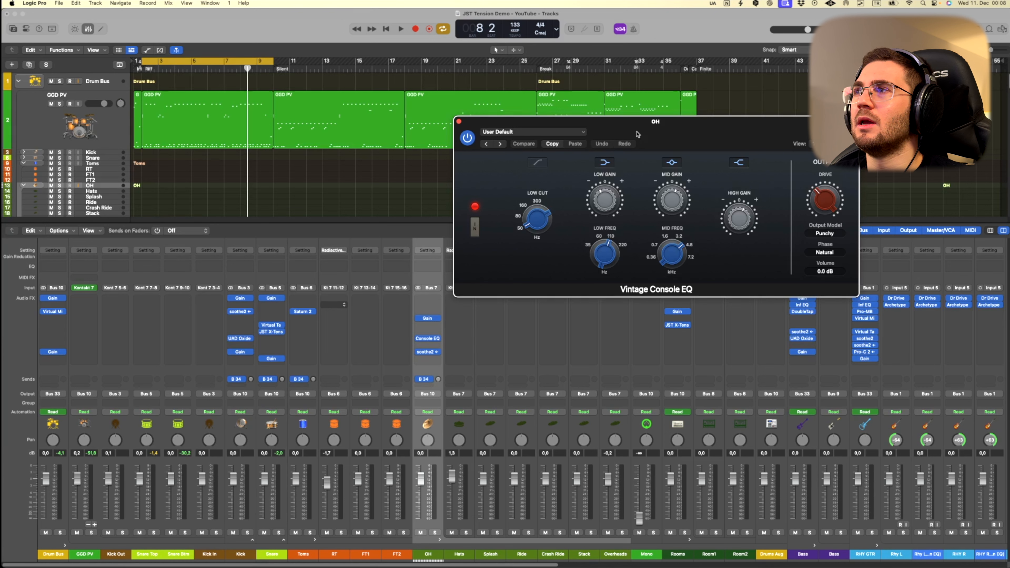
drag(639, 136, 614, 140)
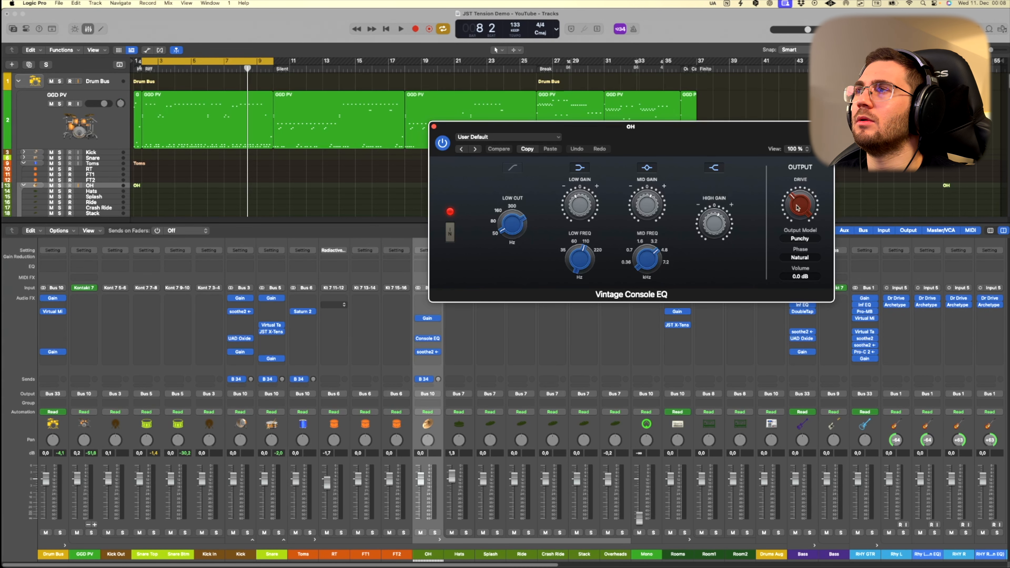
click(435, 128)
Open soothe2 on the OH channel and check which bus feeds its side chain.
click(427, 353)
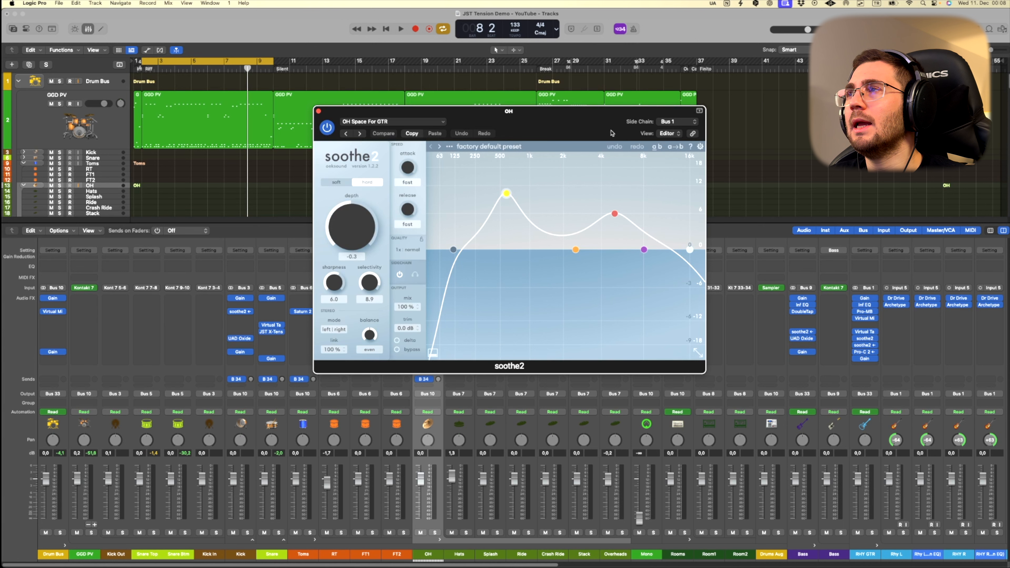
click(652, 120)
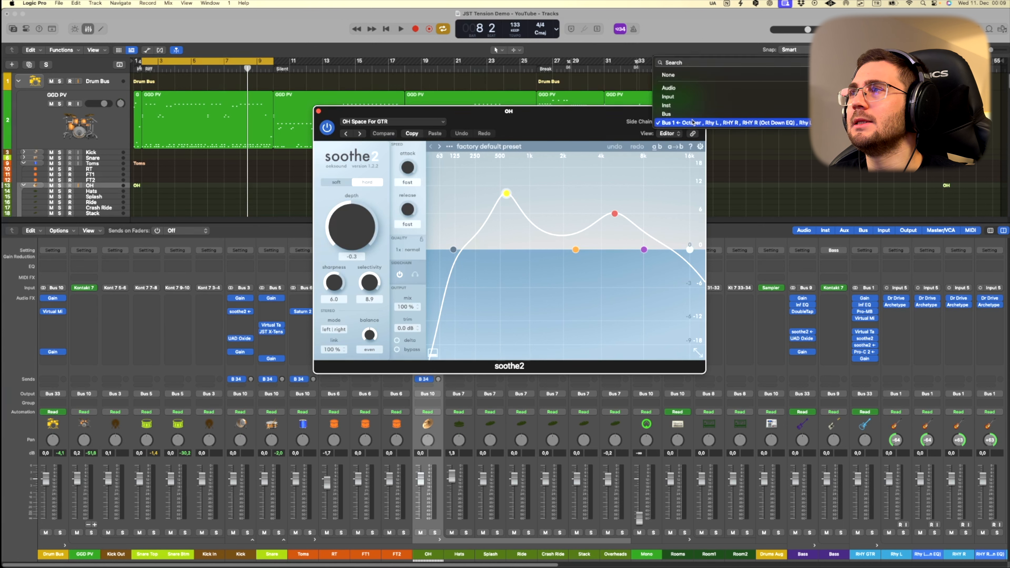
click(534, 126)
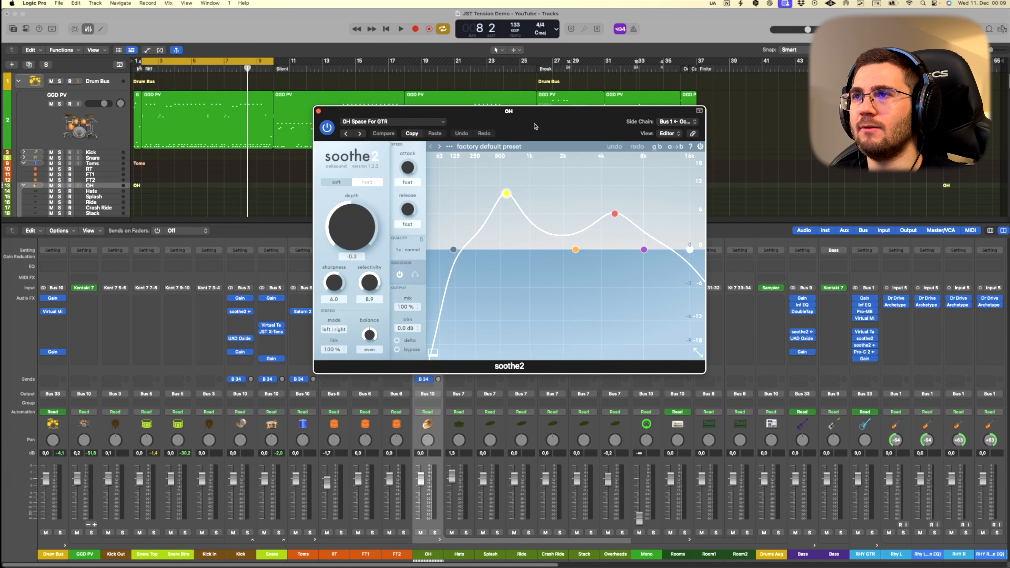
Move the soothe2 window aside to view the mixer channels behind it, and close the plug-in.
drag(535, 126, 532, 140)
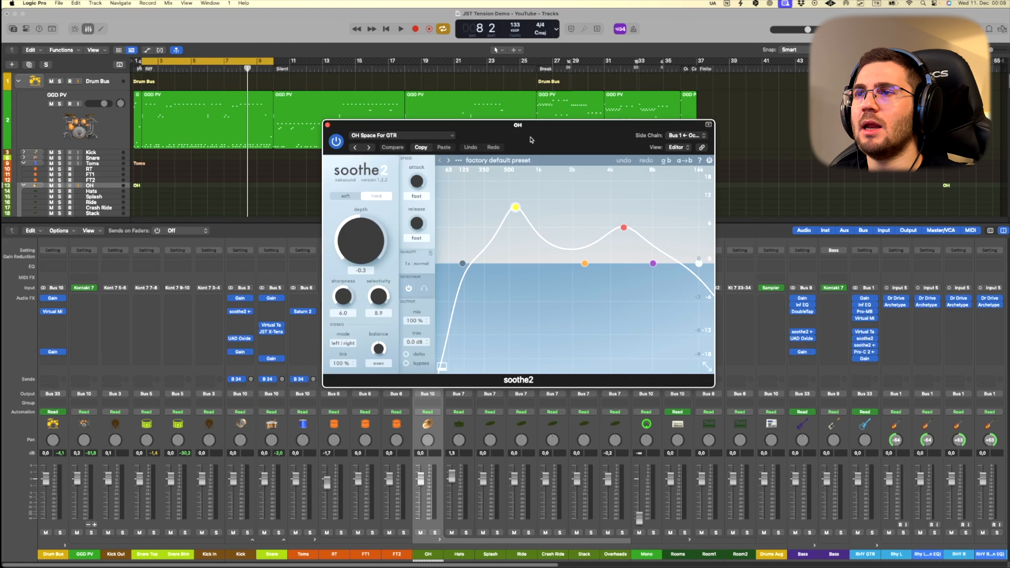
drag(531, 140, 546, 136)
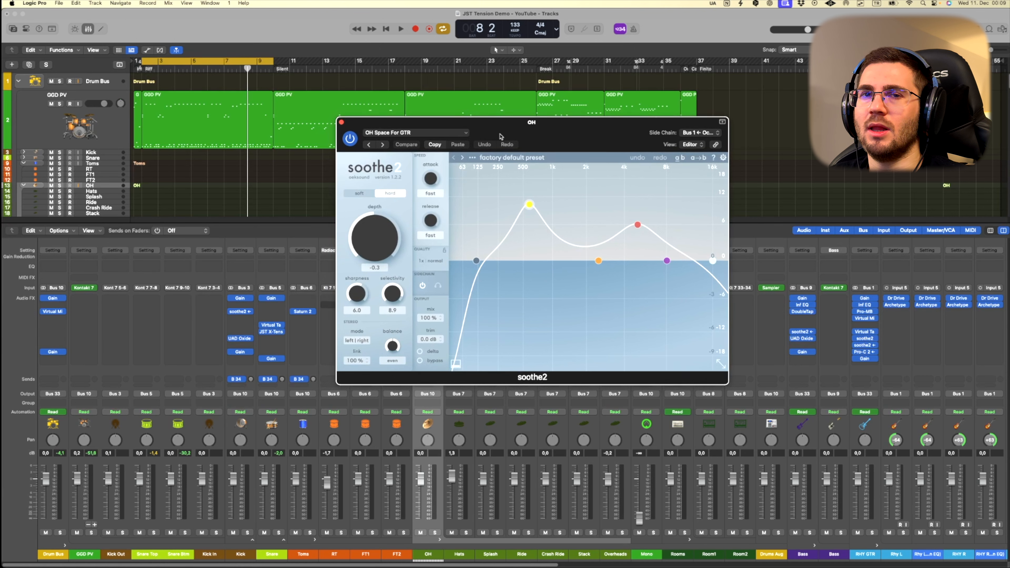
drag(500, 136, 638, 133)
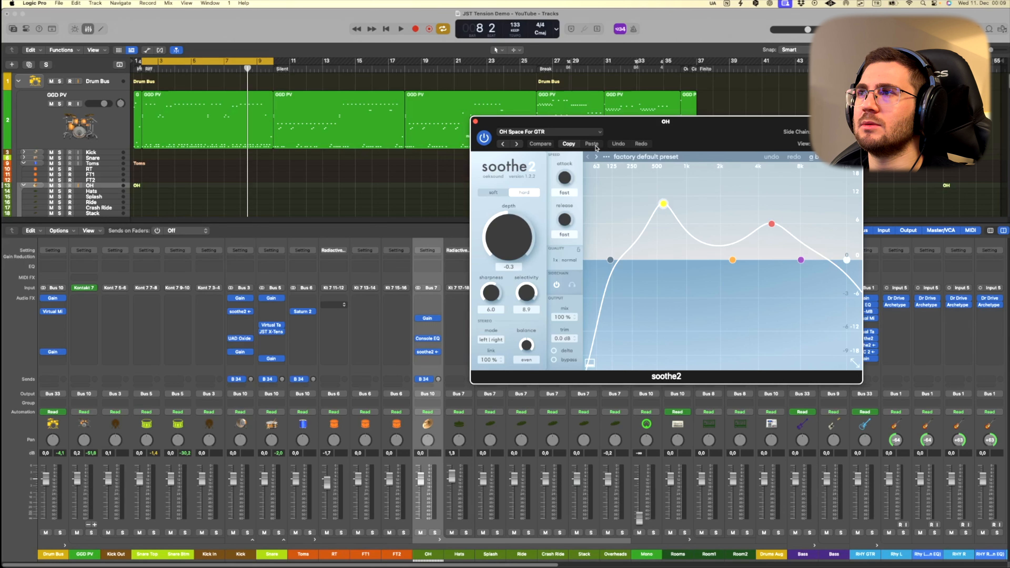
click(476, 123)
Open JST X-Tension on the Rooms channel and save its current settings as a preset named Room Magic.
click(681, 554)
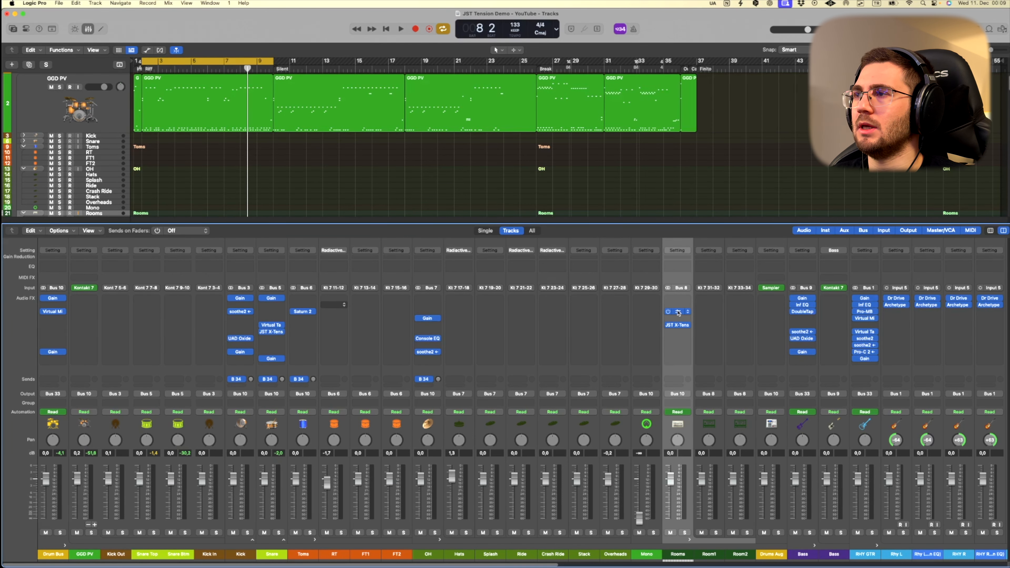
click(677, 325)
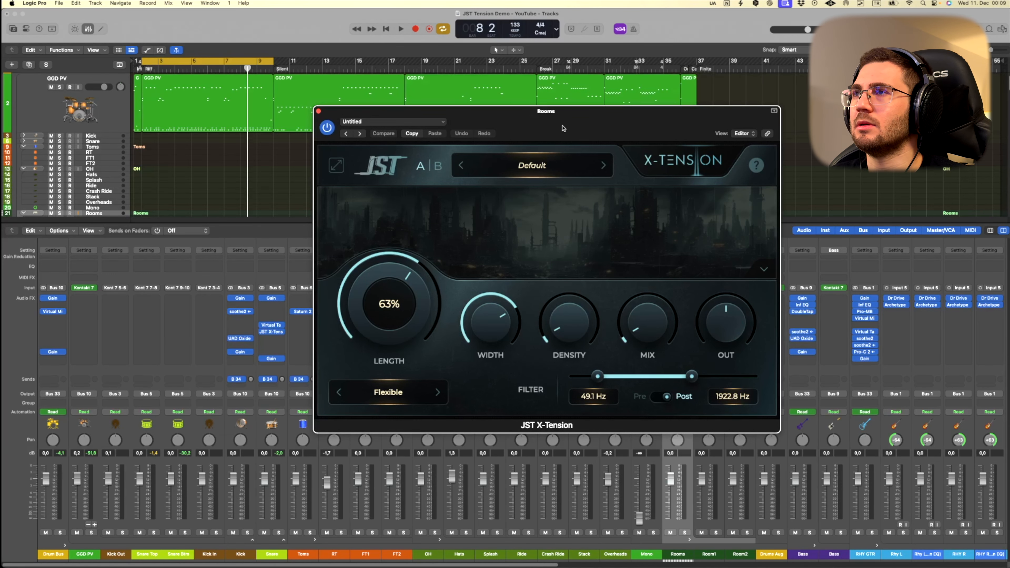
drag(563, 128, 548, 126)
click(526, 162)
click(465, 246)
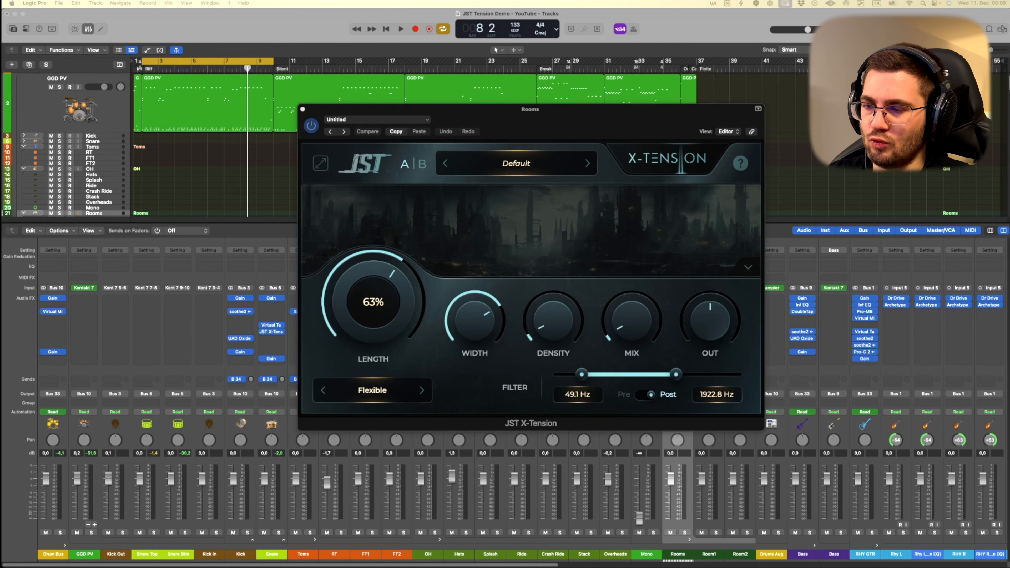
key(Return)
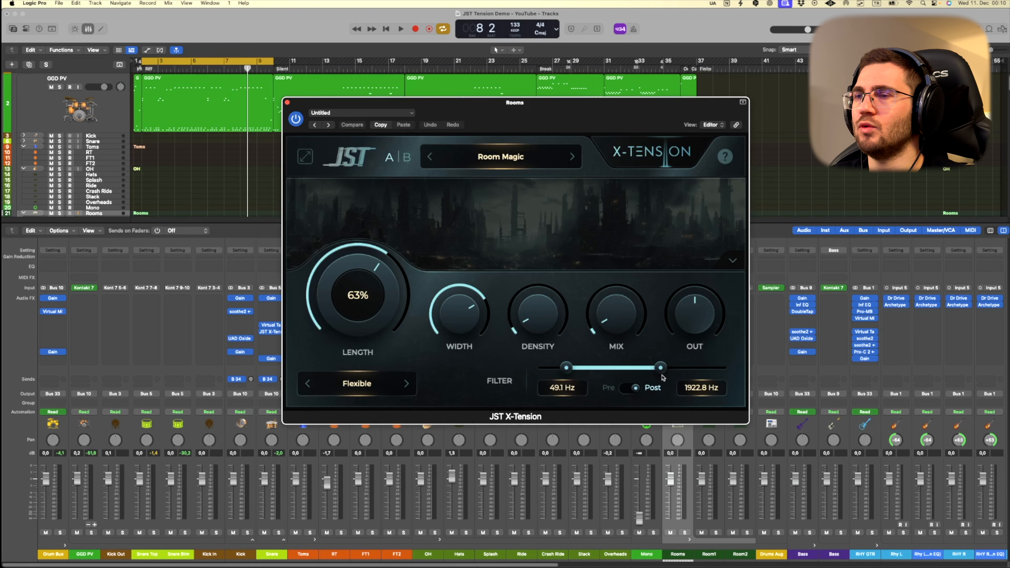
Solo the Rooms channel during playback to compare X-Tension bypassed and active, leaving it active, and close the plug-in and clear the solo.
drag(549, 103, 431, 84)
key(s)
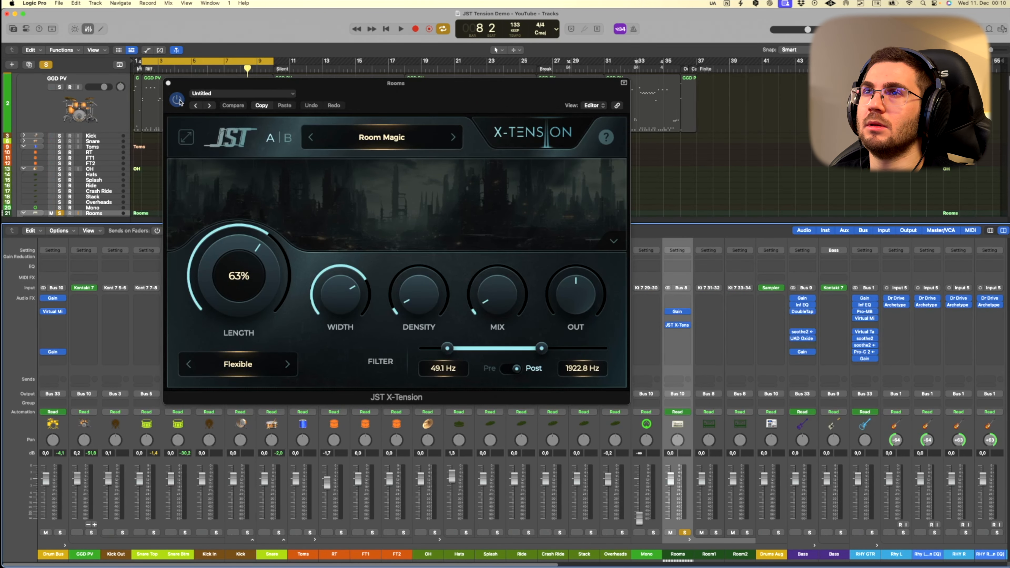
key(space)
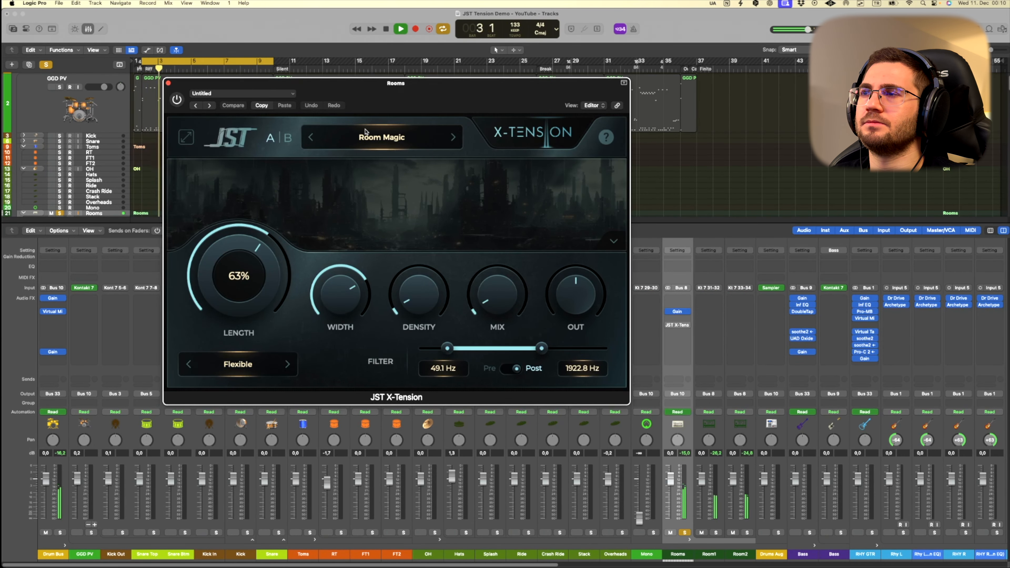
click(177, 99)
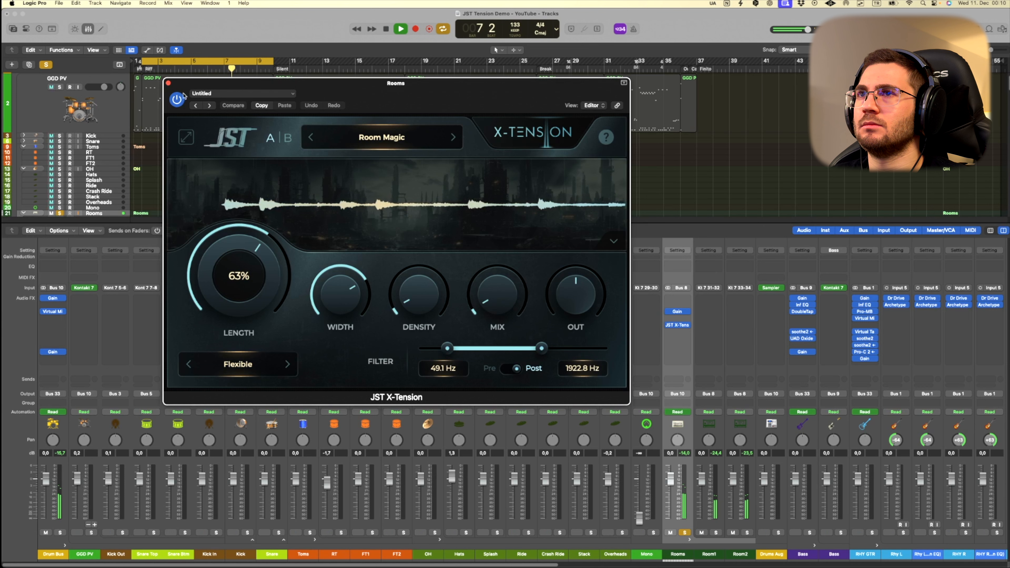
click(177, 99)
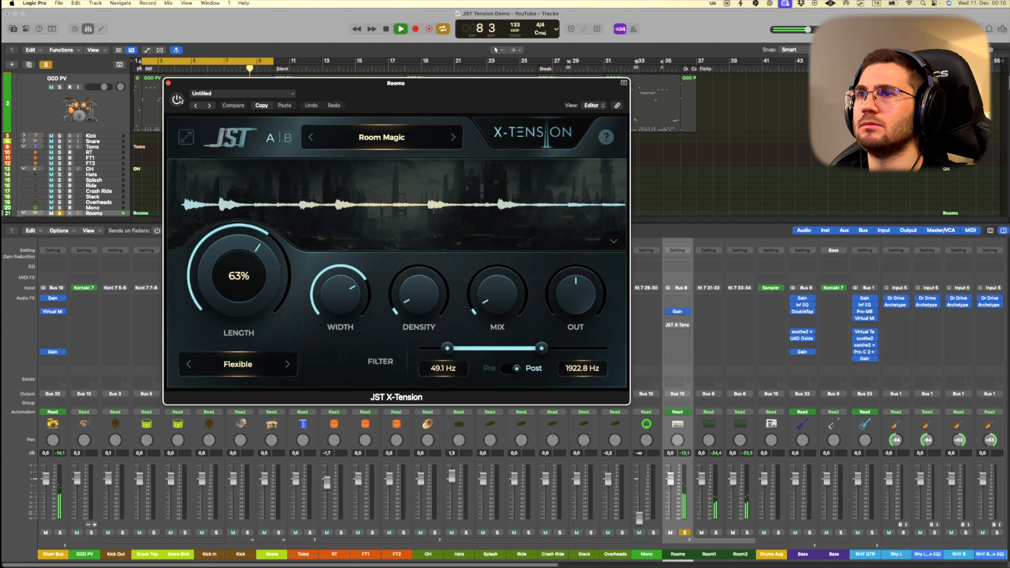
click(177, 100)
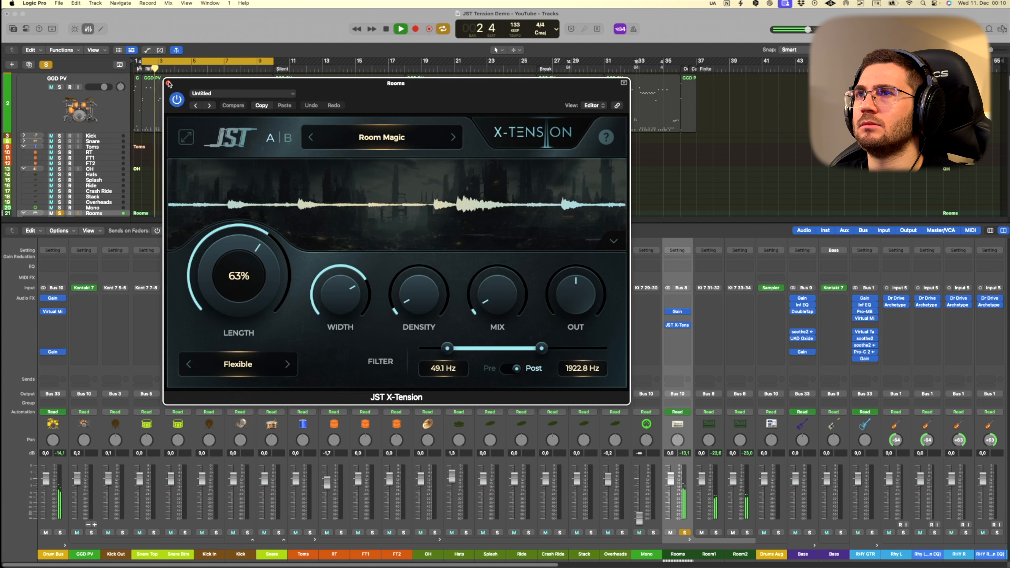
click(177, 100)
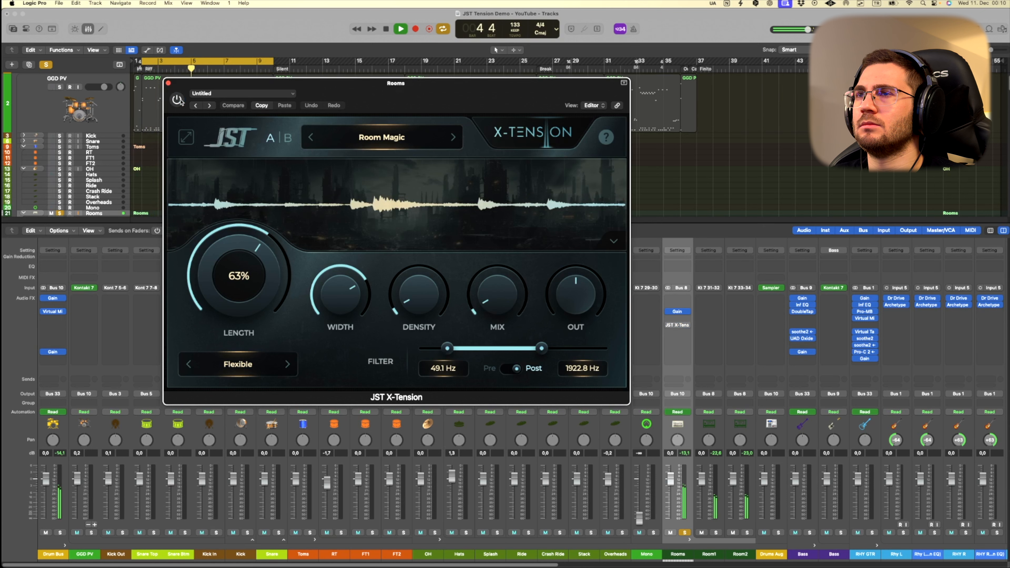
click(178, 100)
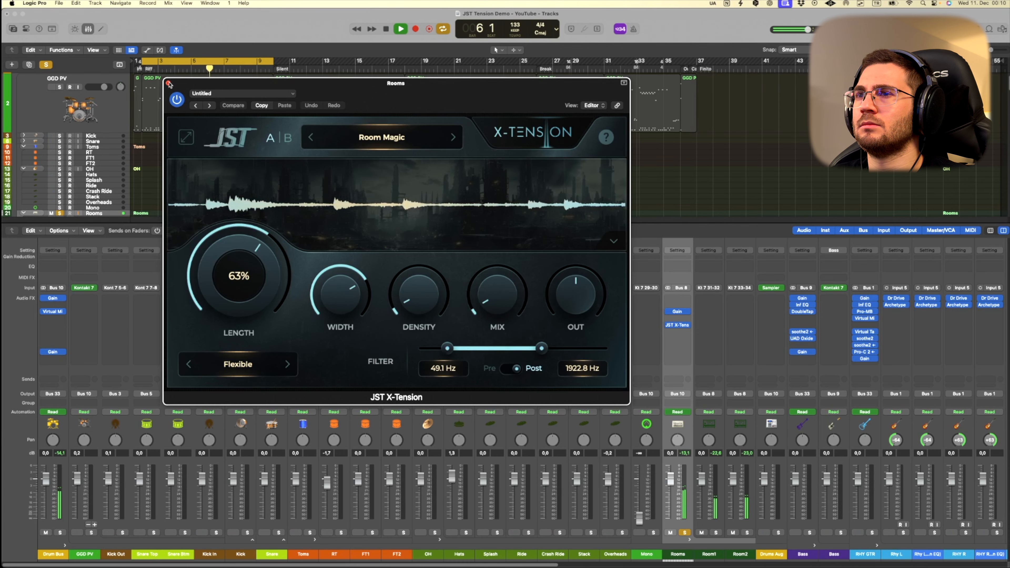
click(168, 83)
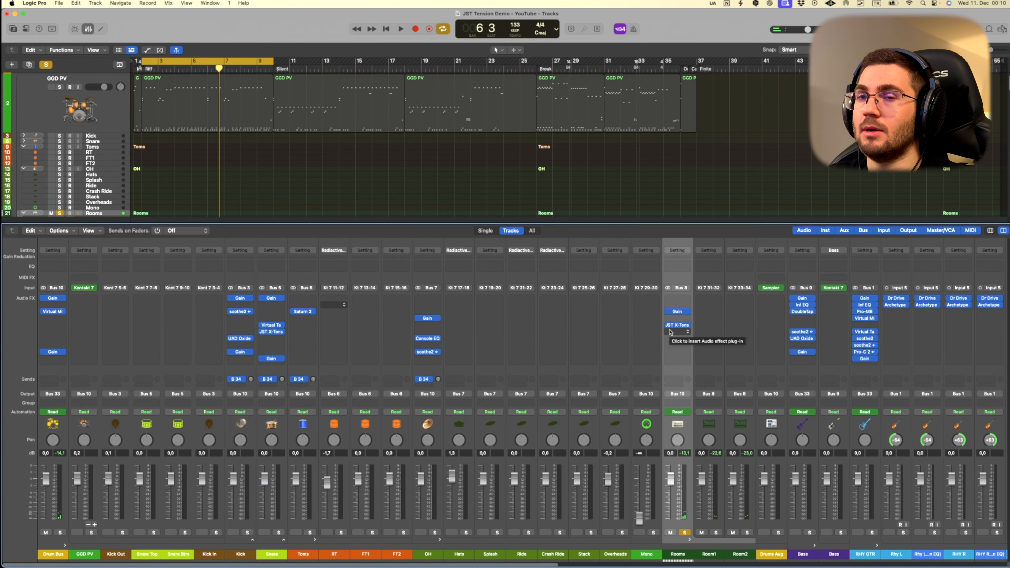
key(s)
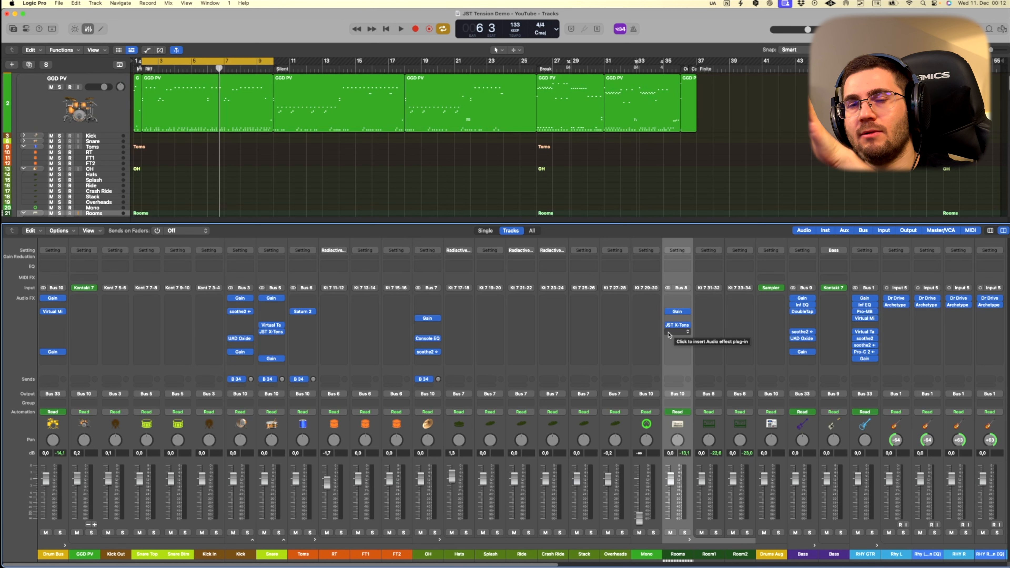
Play back the full mix to judge the drum bus processing in context, and stop playback.
key(space)
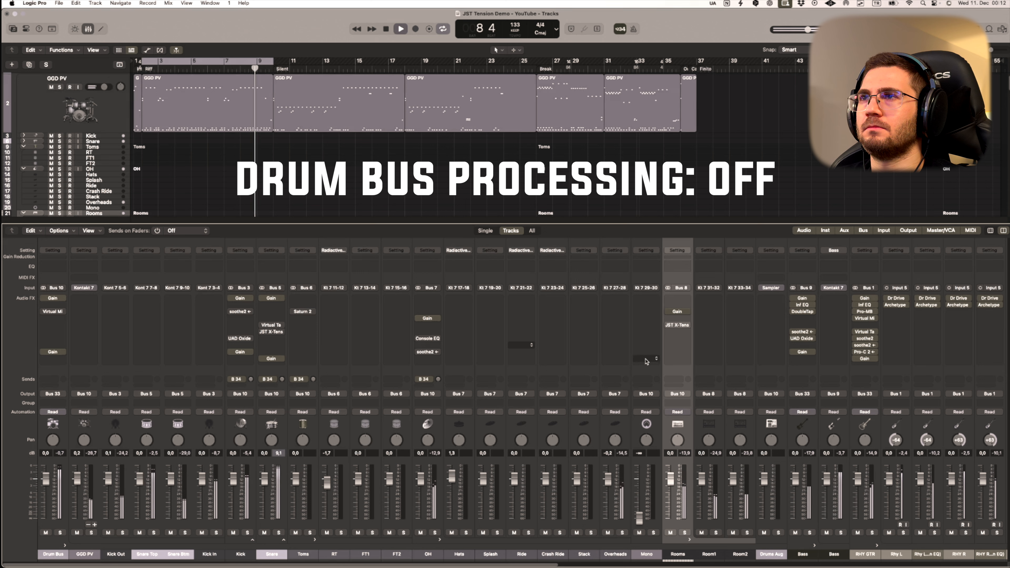
key(space)
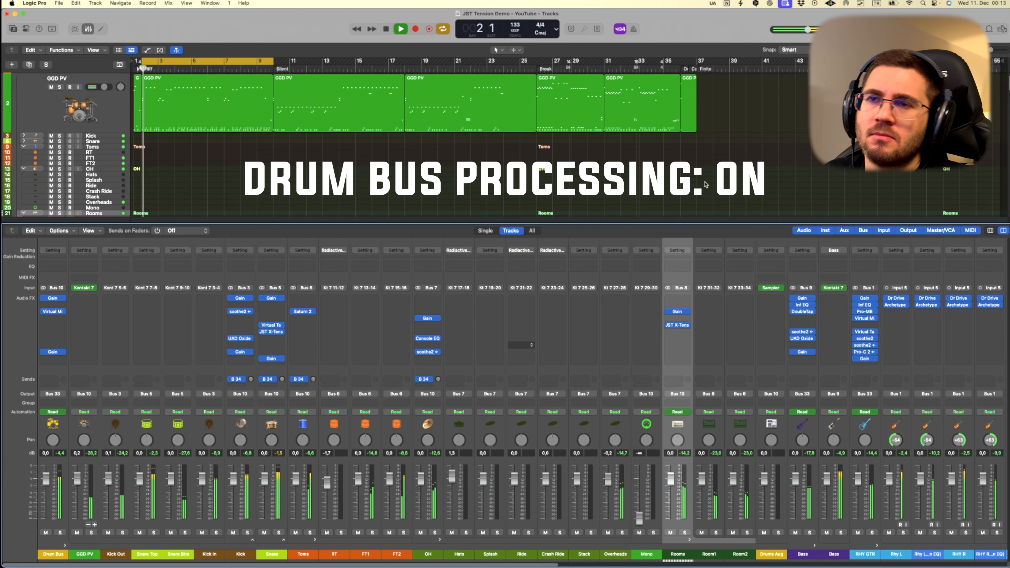
key(space)
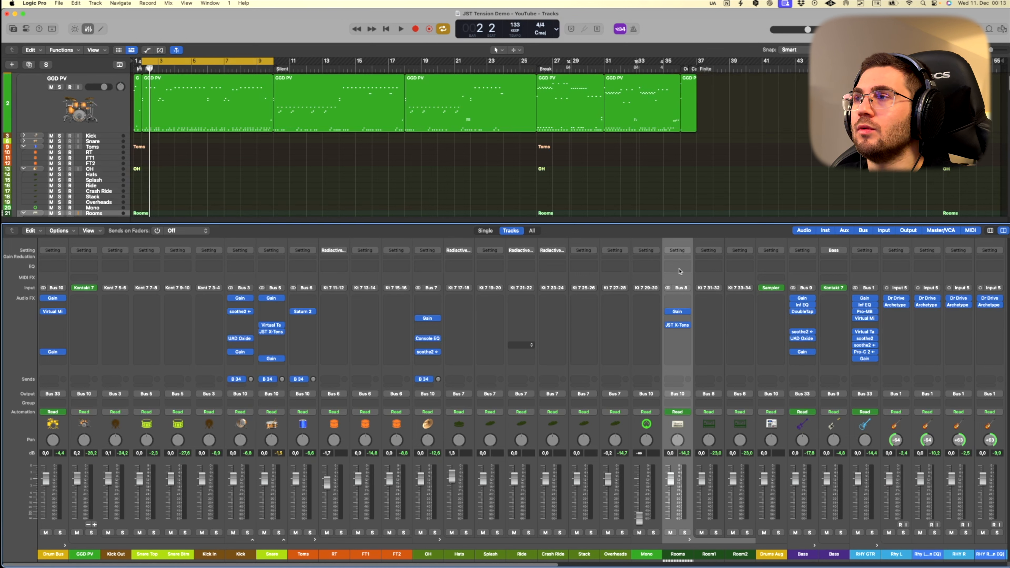
Open Inf EQ on the Bass bus channel, inspect its low-cut, low boost and dip bands, and close it.
scroll(621, 355, right, 8)
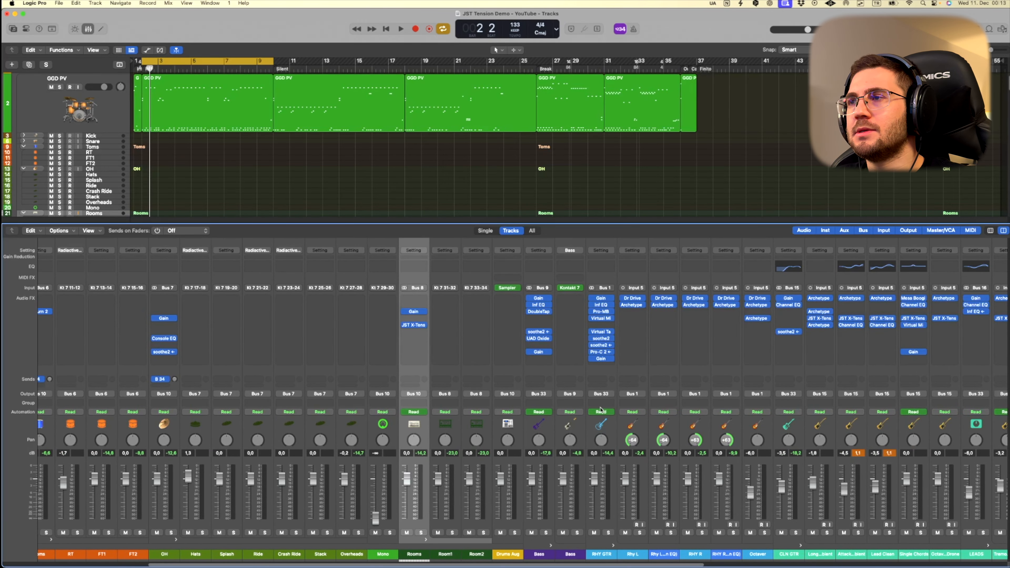
scroll(549, 404, right, 3)
click(453, 517)
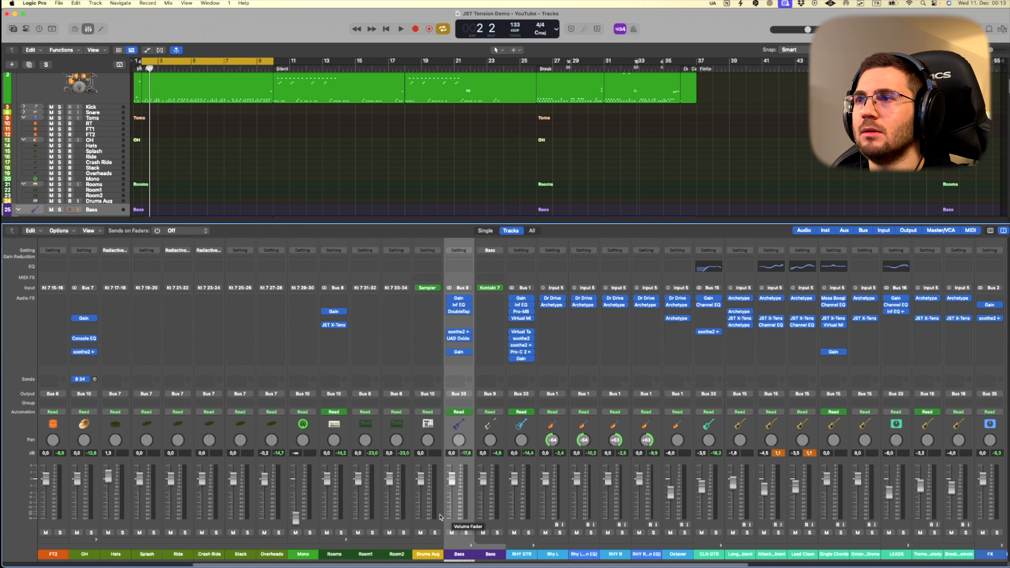
click(461, 305)
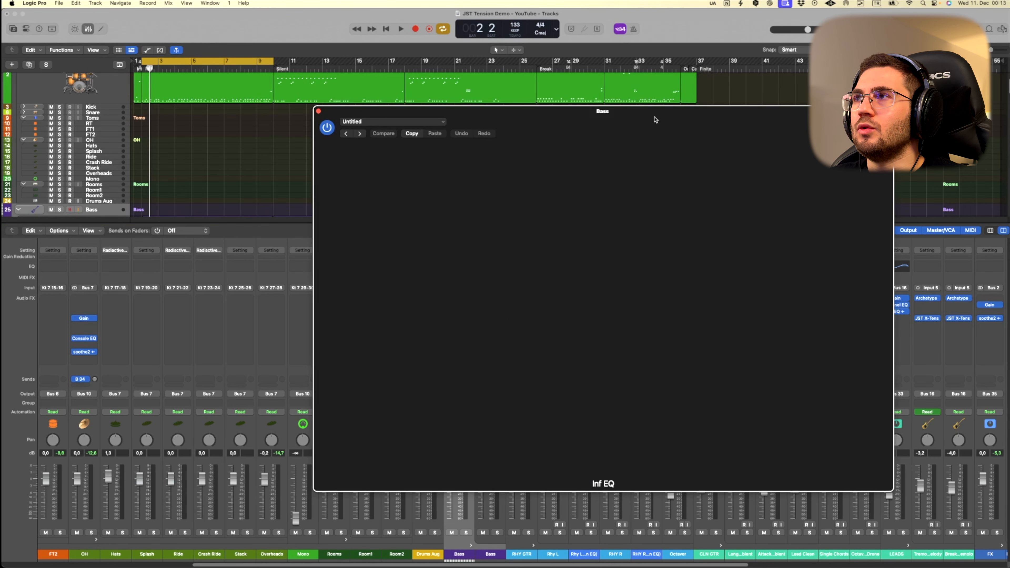
drag(656, 116, 488, 103)
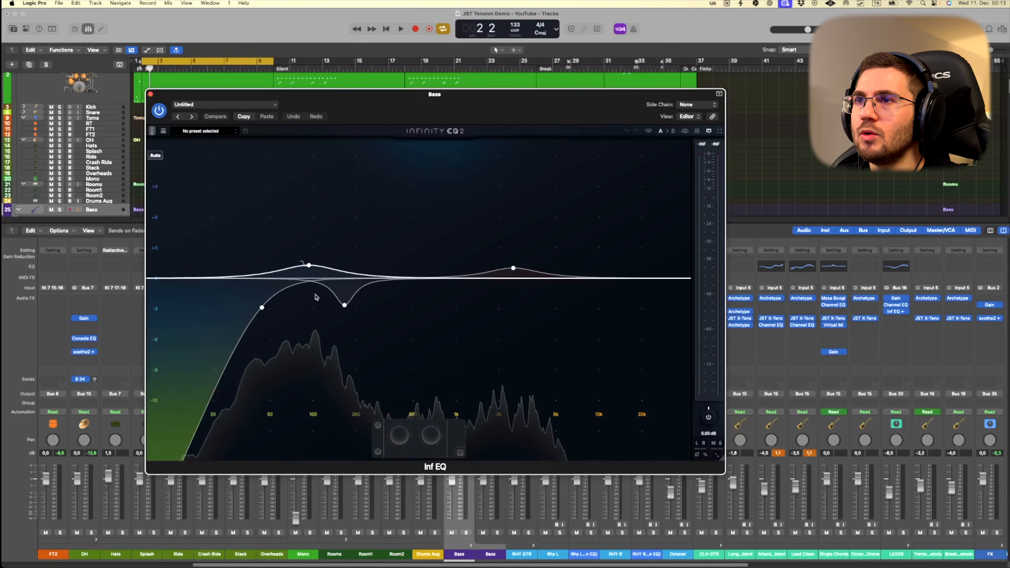
click(262, 308)
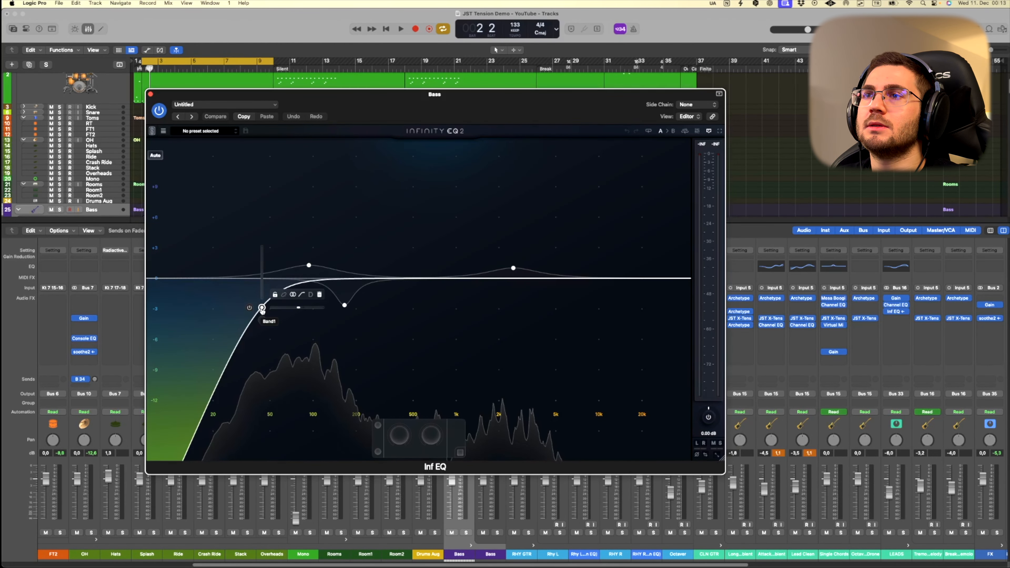
click(262, 308)
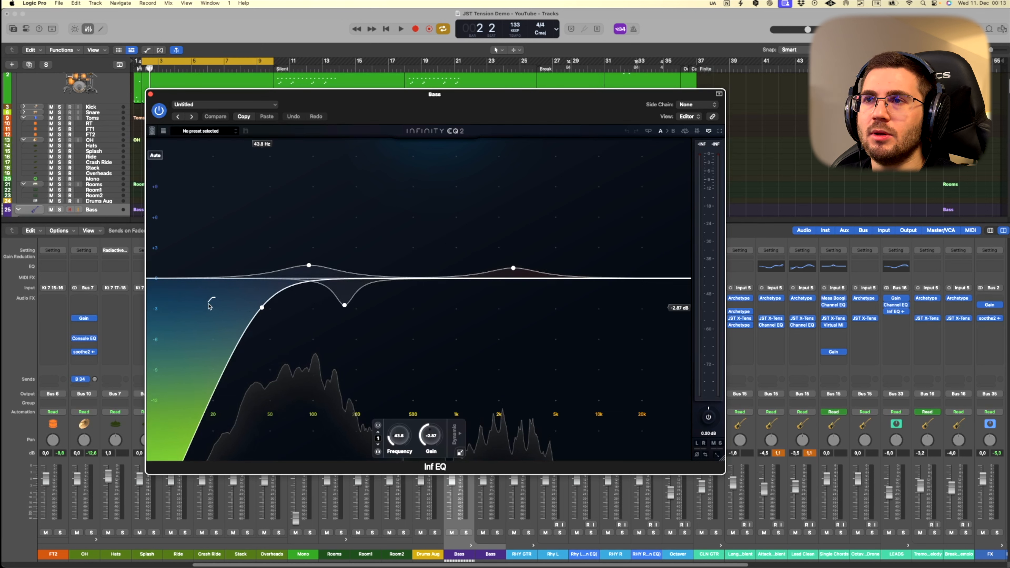
mouse_move(262, 309)
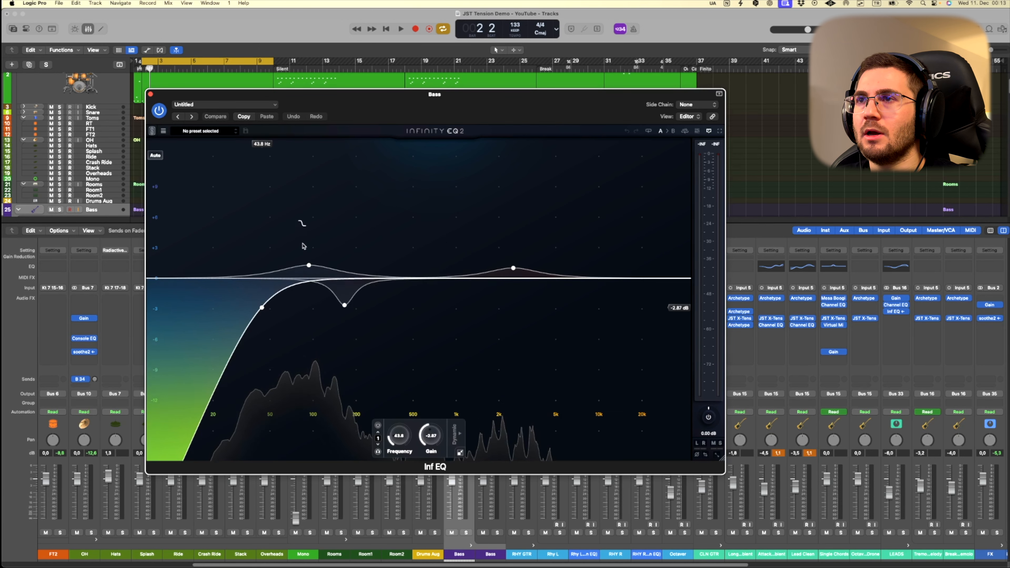
mouse_move(309, 265)
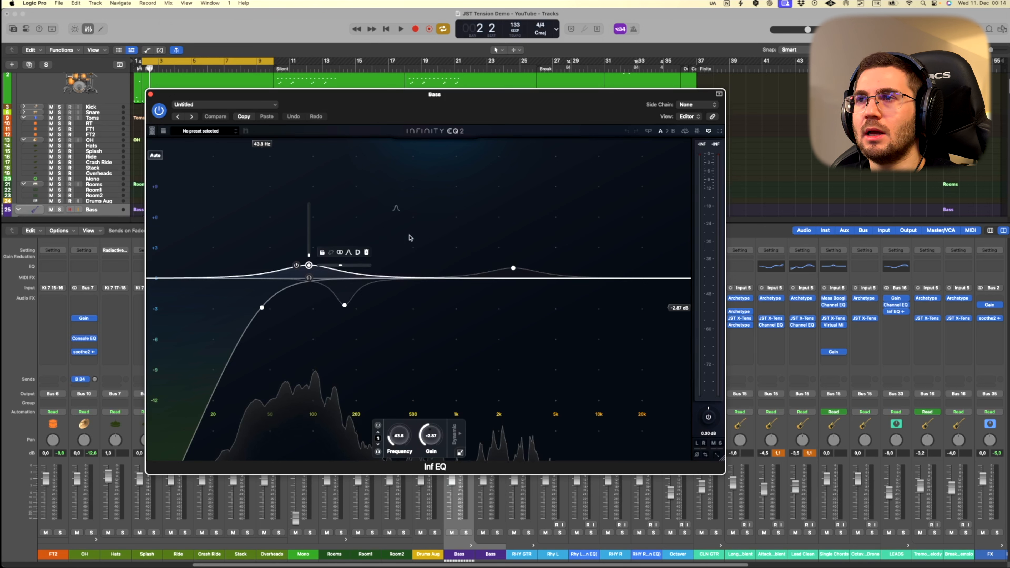
mouse_move(345, 306)
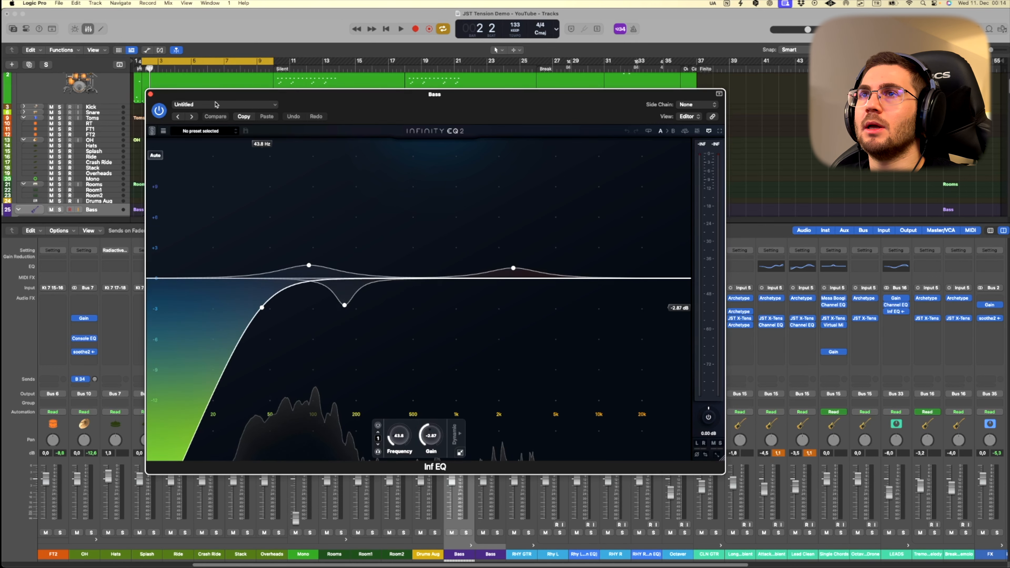
click(151, 95)
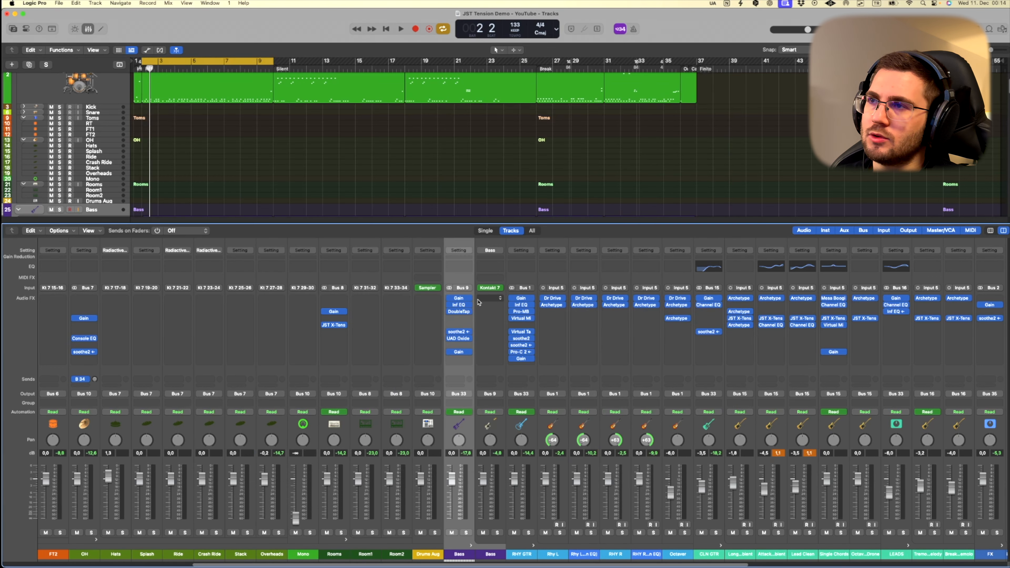
Open the Kontakt 7 instrument on the Bass track, view Nocturnal Bass's mixer page, return to the fretboard and close it.
click(490, 288)
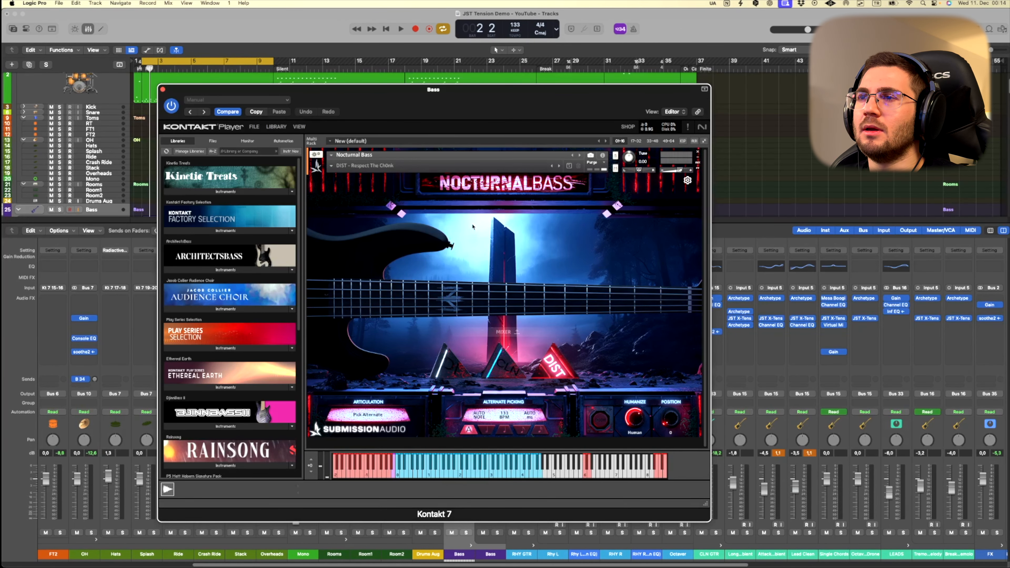
drag(521, 113, 592, 101)
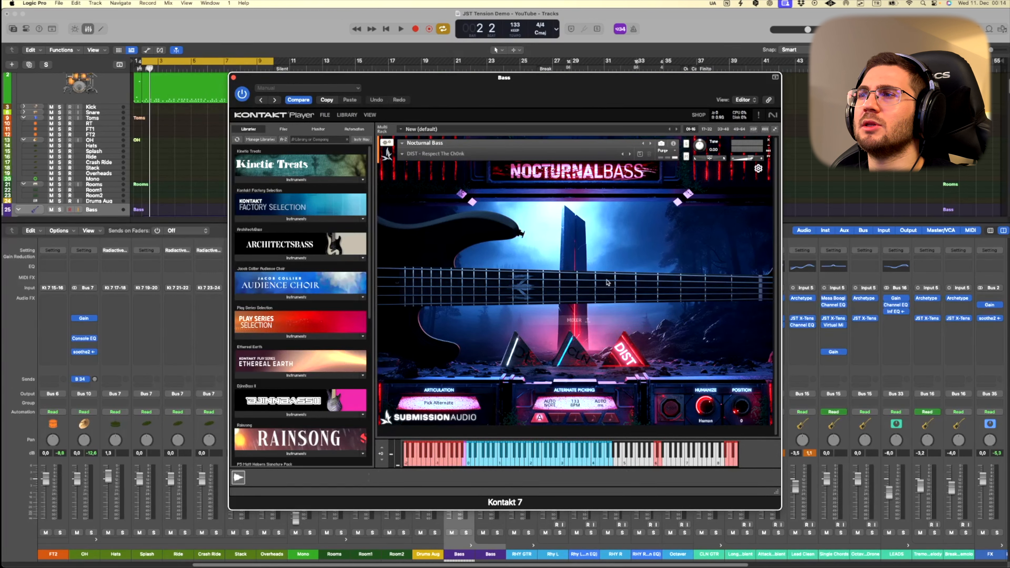
click(574, 321)
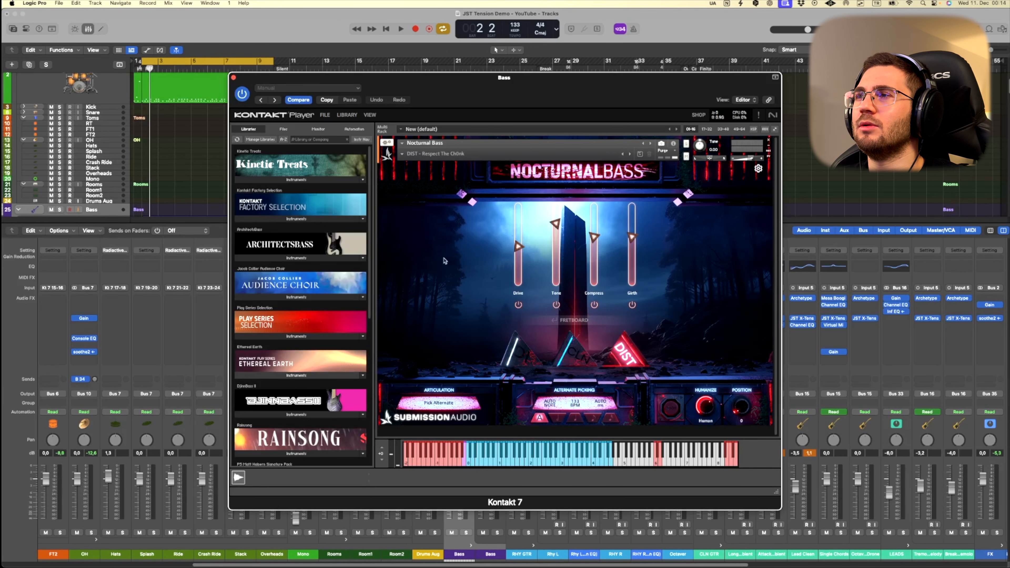
click(575, 319)
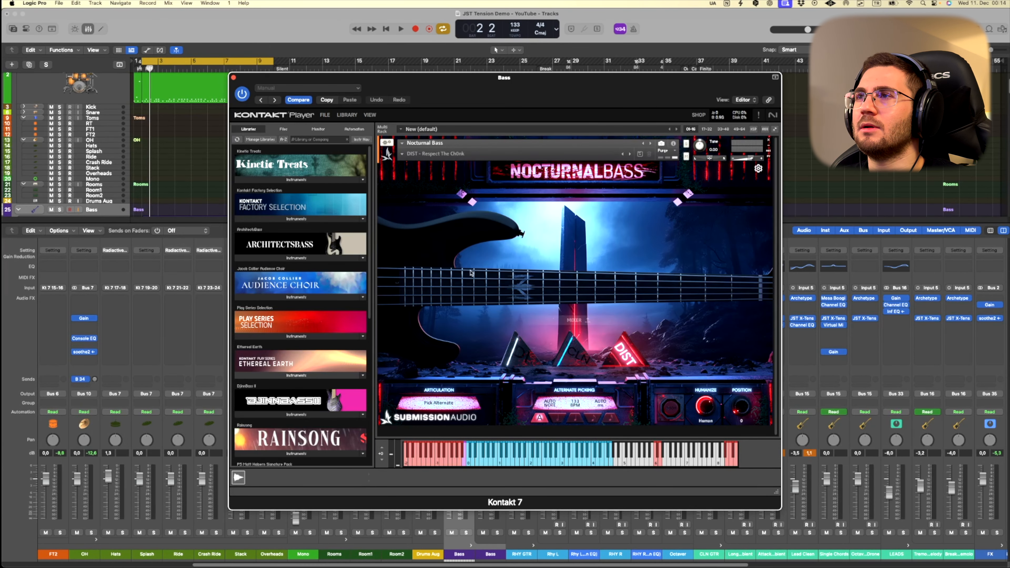
click(234, 78)
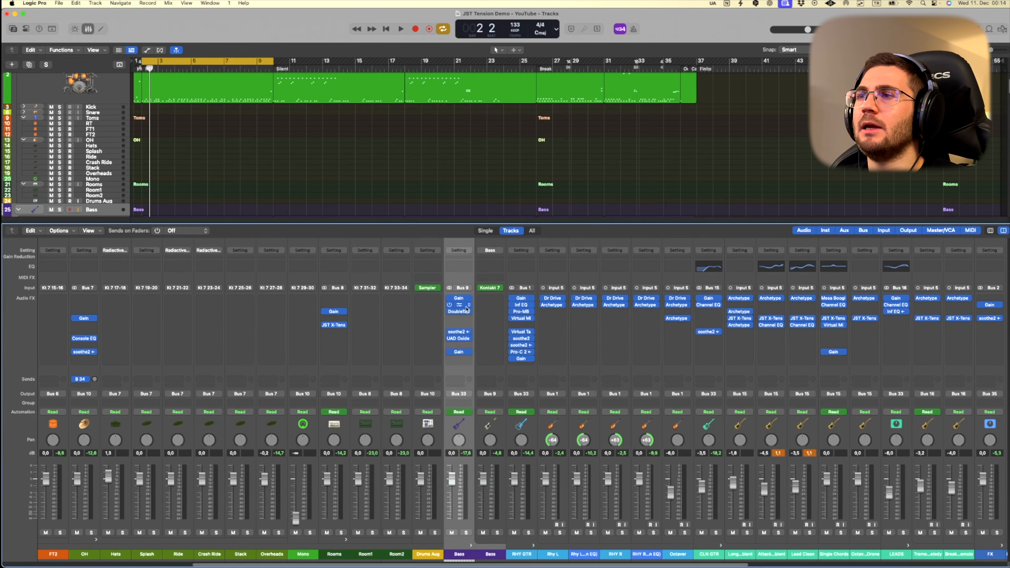
Open Inf EQ on the Bass bus channel again, inspect its dip and upper-mid boost bands, and close it.
click(459, 308)
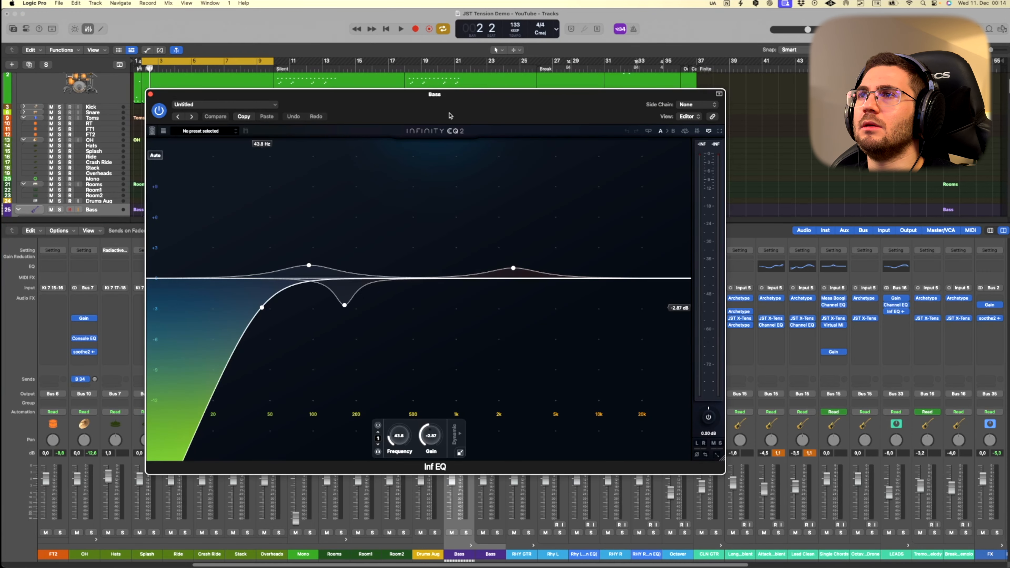
drag(464, 112, 461, 110)
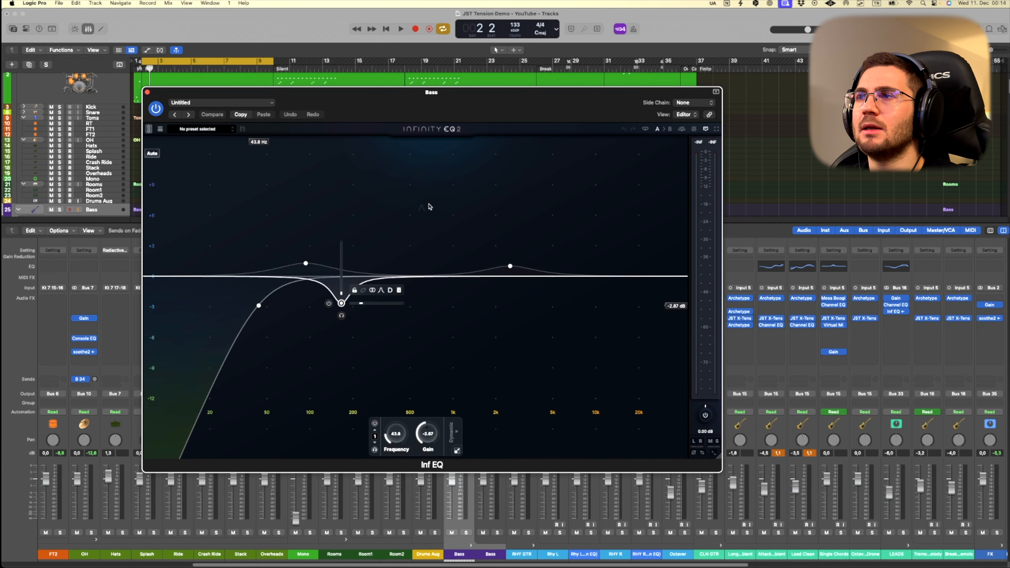
mouse_move(510, 266)
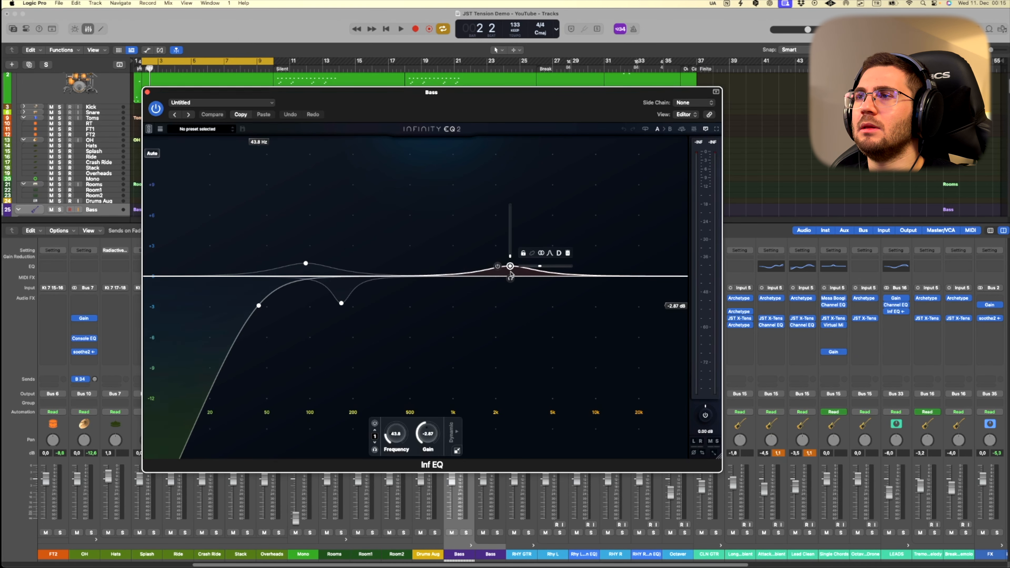
click(511, 267)
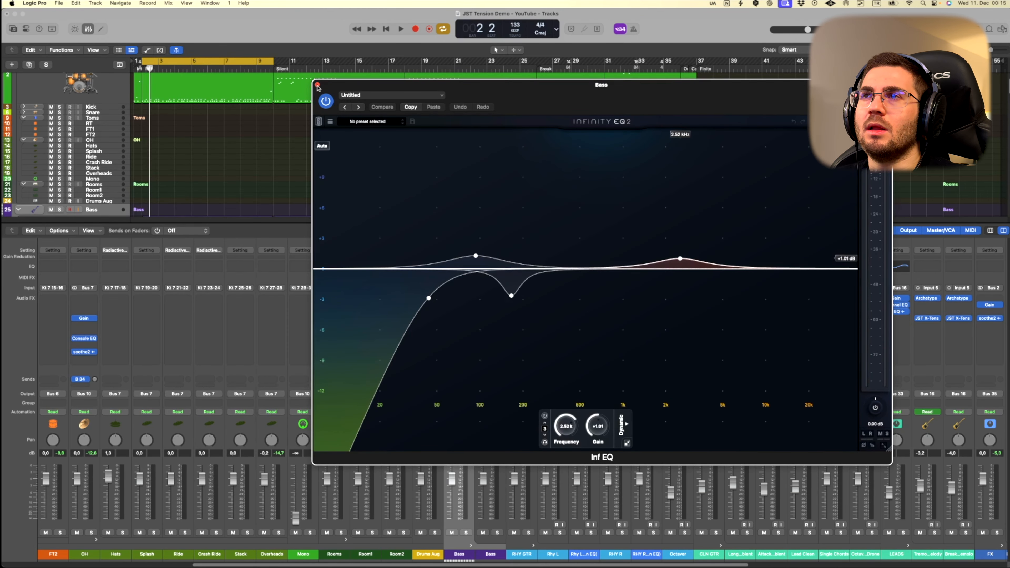
click(318, 85)
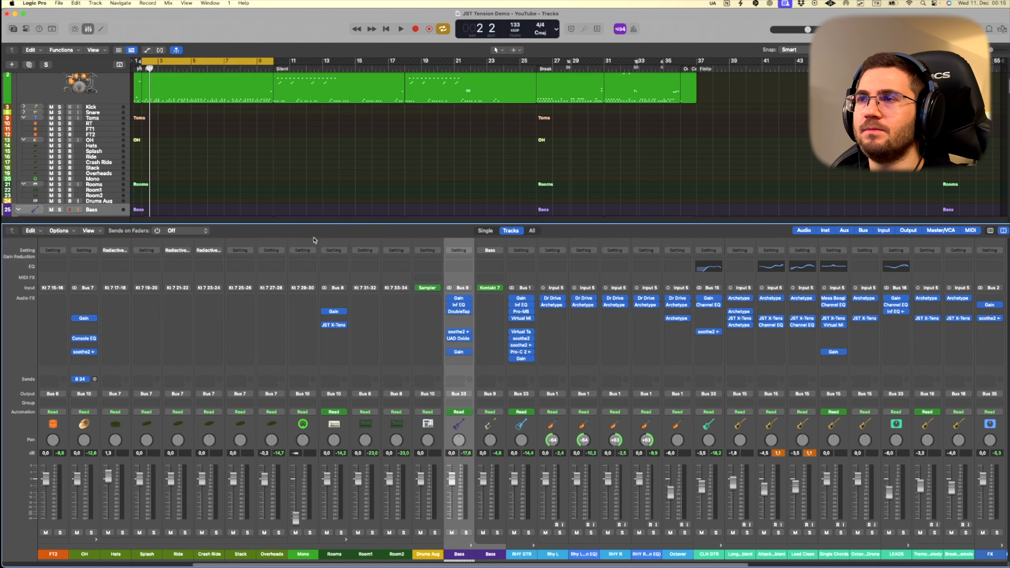
Open DoubleTap on the Bass bus channel, examine its Low Comp, All Comp and saturation controls, and close it.
mouse_move(460, 314)
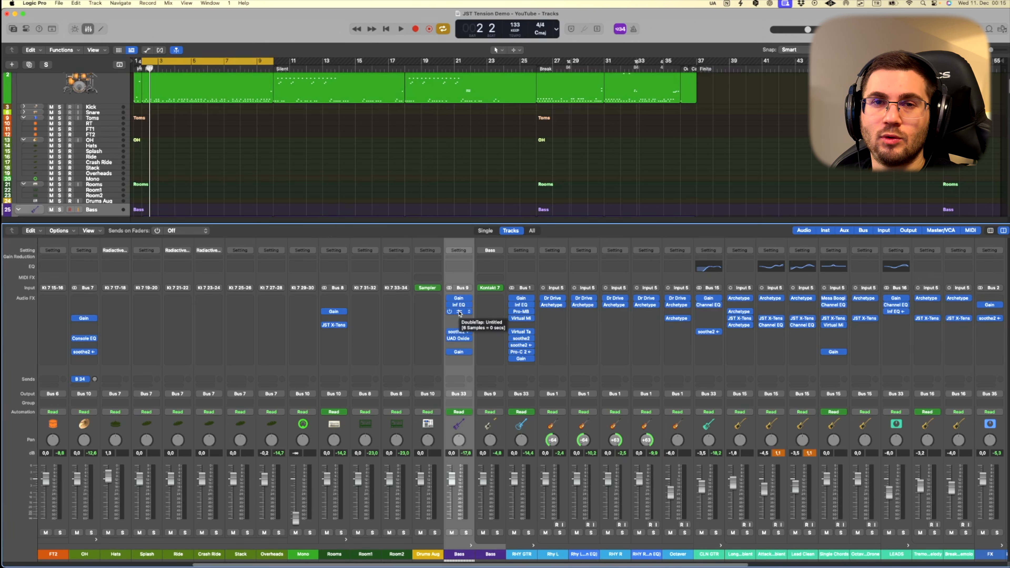
click(459, 312)
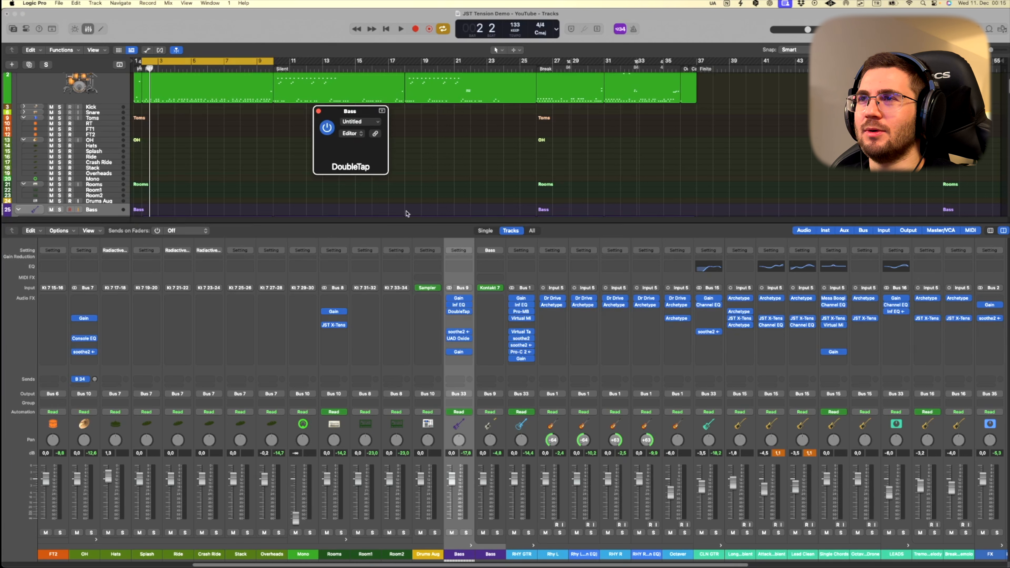
drag(518, 125, 637, 128)
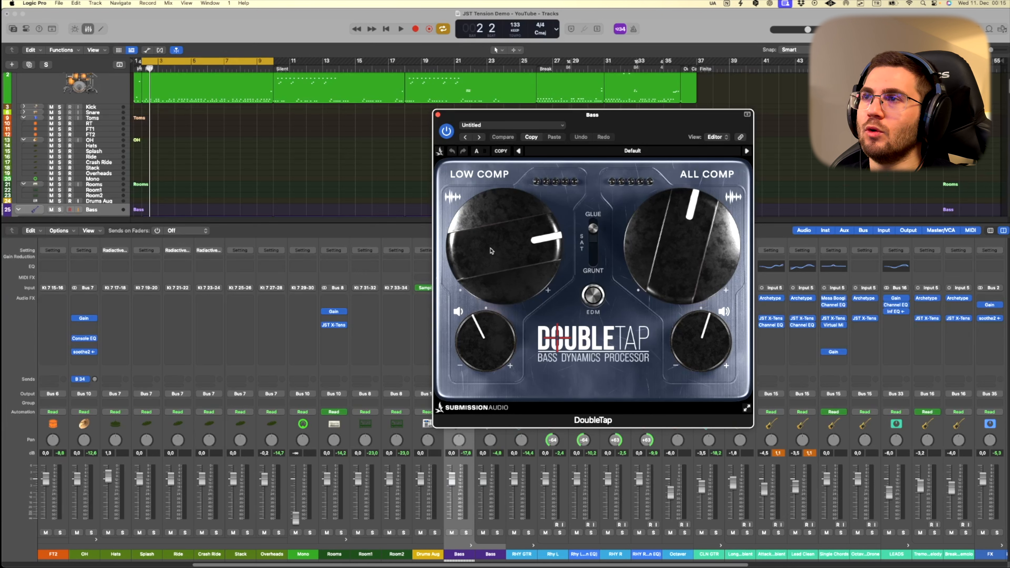
mouse_move(491, 251)
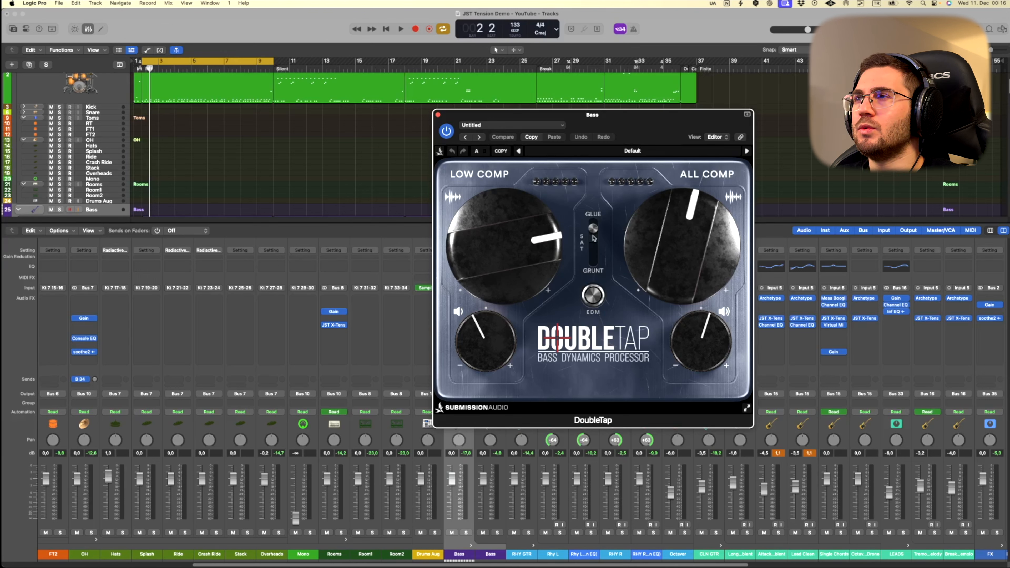
key(super+w)
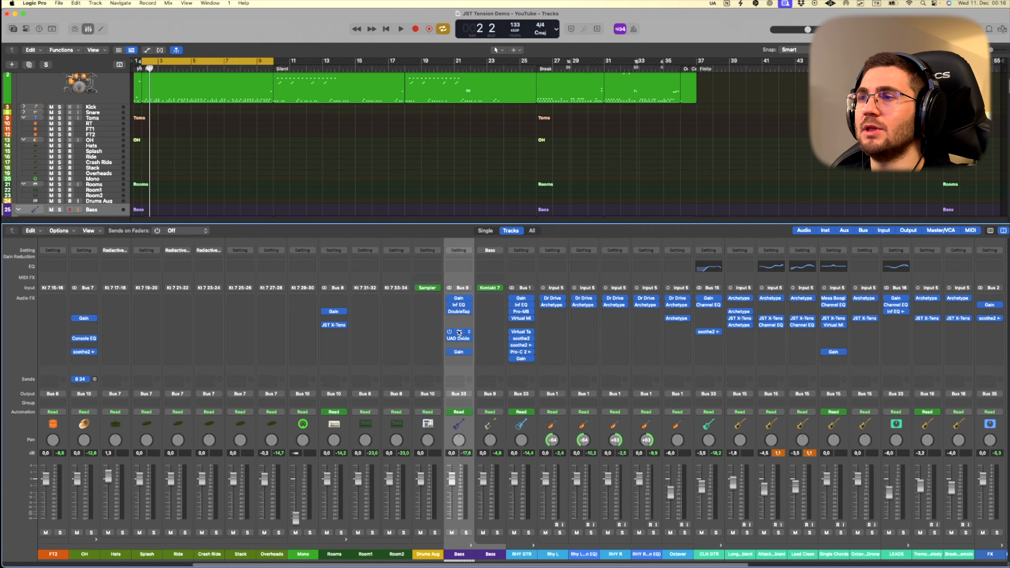
View the settings of soothe2 and UAD Oxide Tape on the Bass bus channel, closing each plug-in after viewing.
click(459, 332)
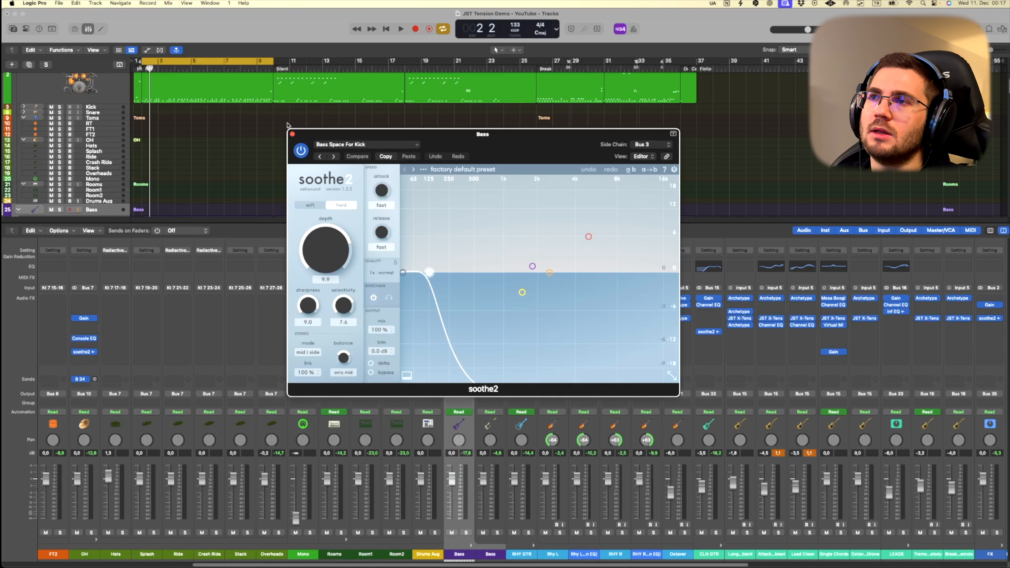
click(292, 134)
click(459, 338)
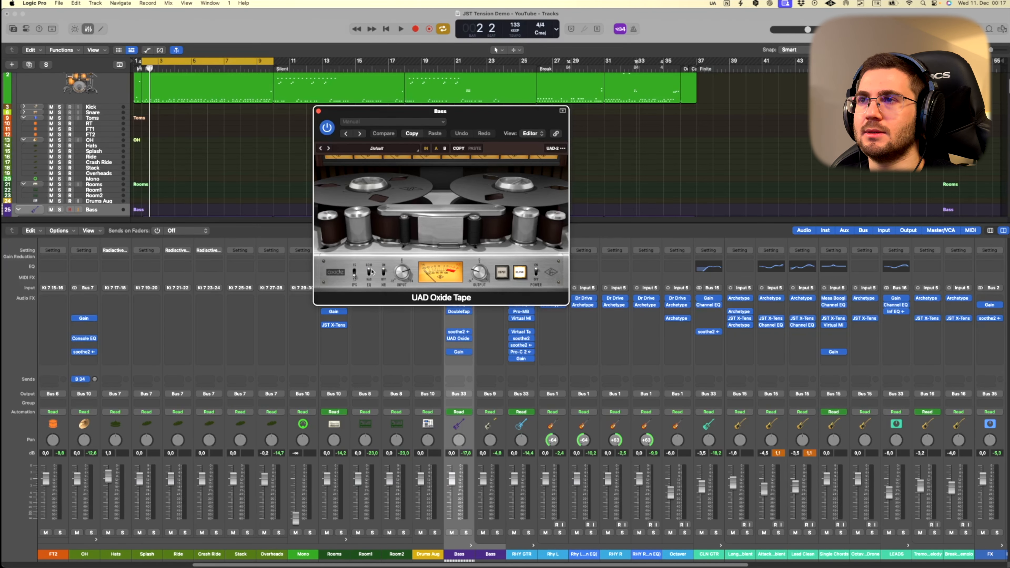
click(319, 111)
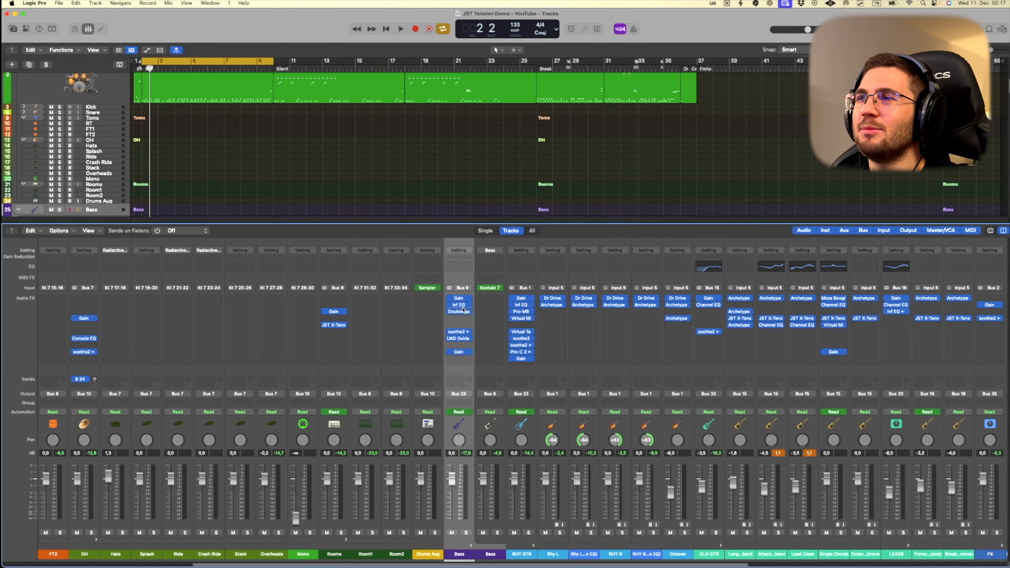
Bypass Inf EQ, DoubleTap, soothe2 and UAD Oxide Tape on the Bass bus, and audition the mix while re-enabling them one by one.
click(450, 312)
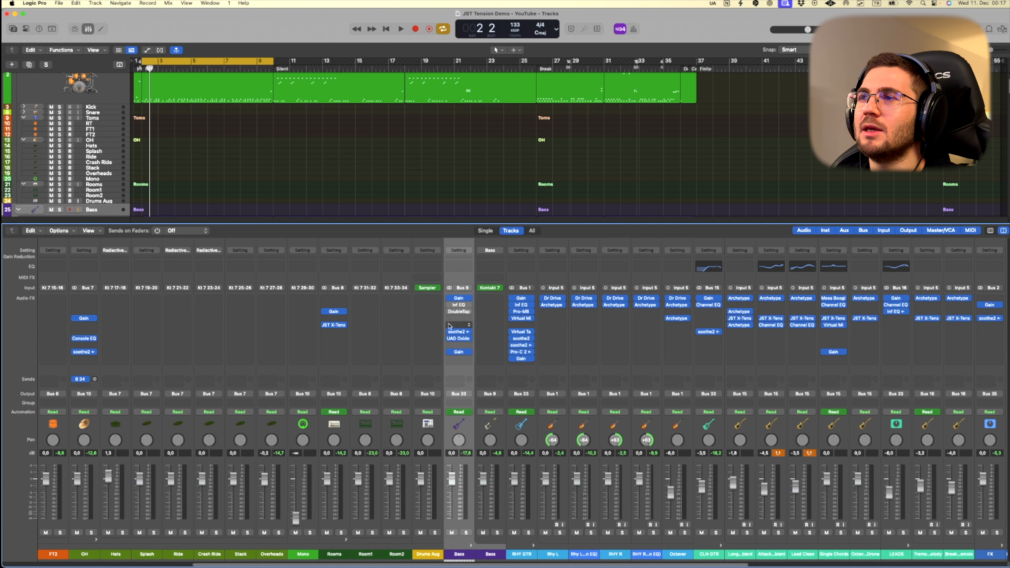
click(449, 332)
click(449, 339)
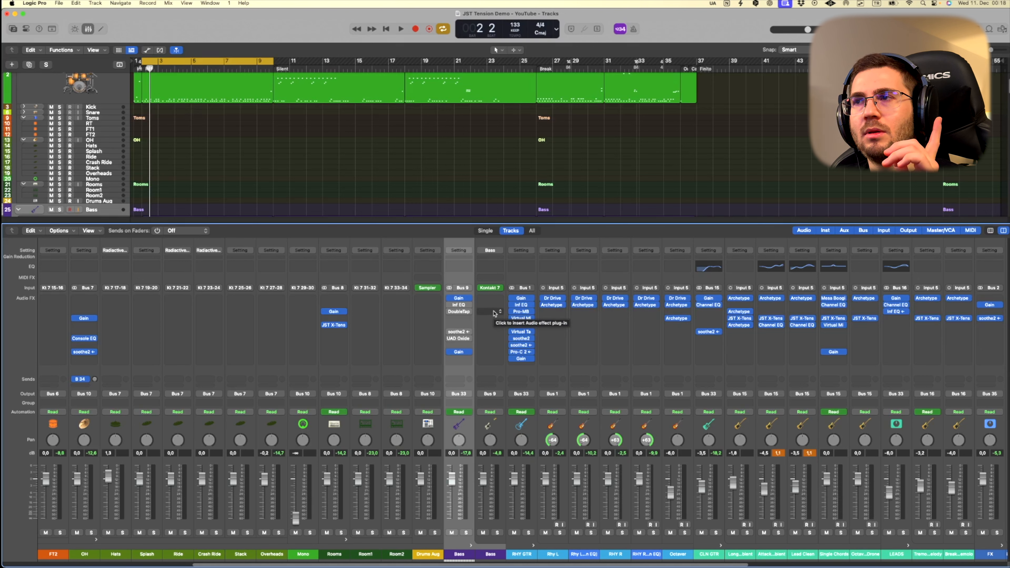
key(space)
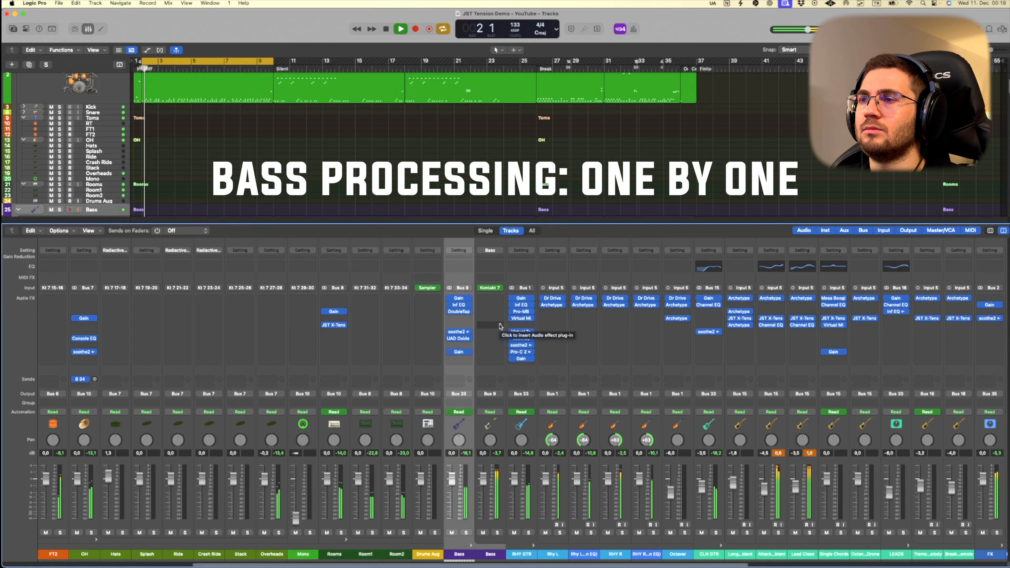
key(space)
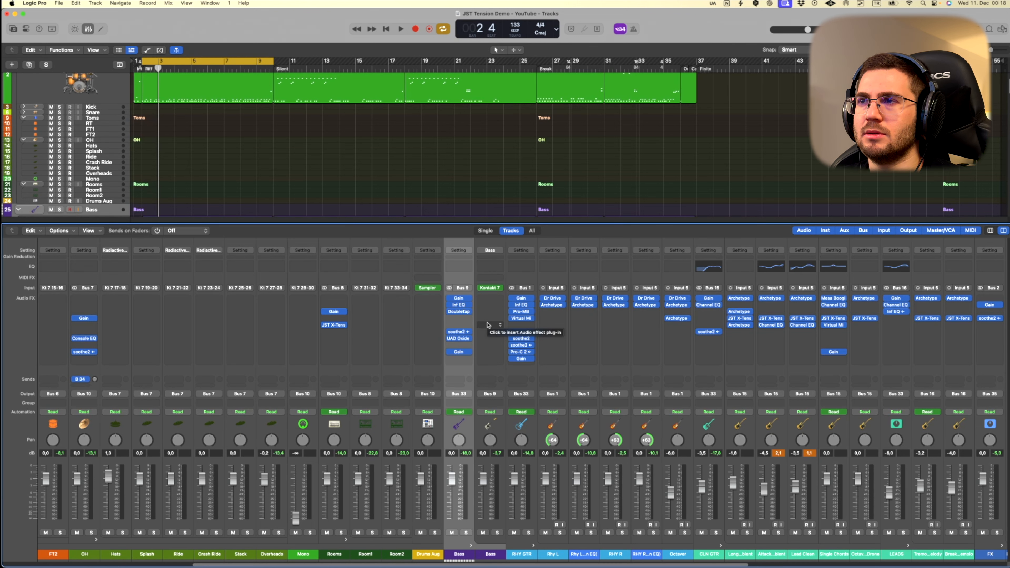
Reopen Inf EQ on the Bass bus channel, select its low boost band for inspection, and close the plug-in.
click(459, 304)
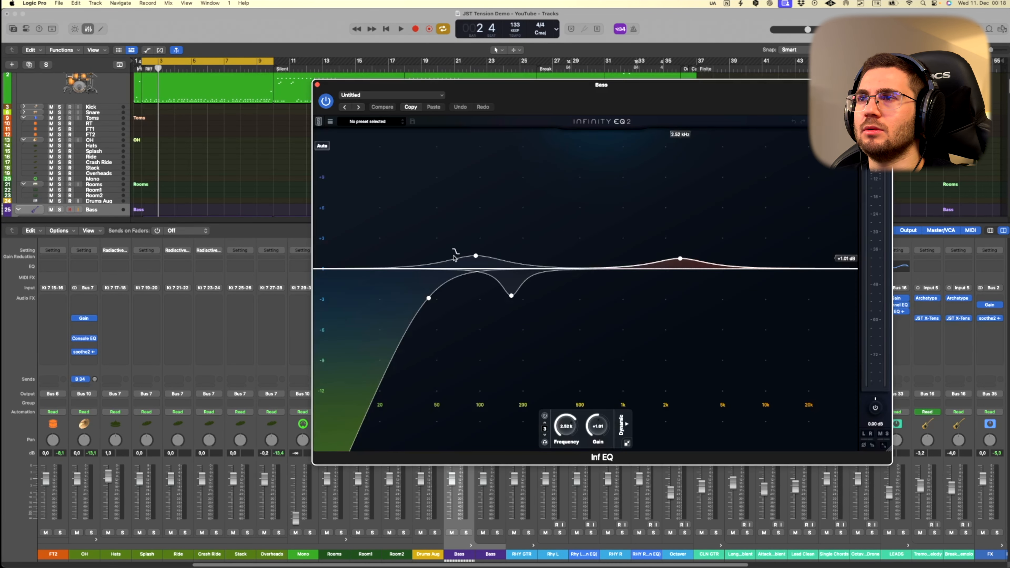
click(475, 256)
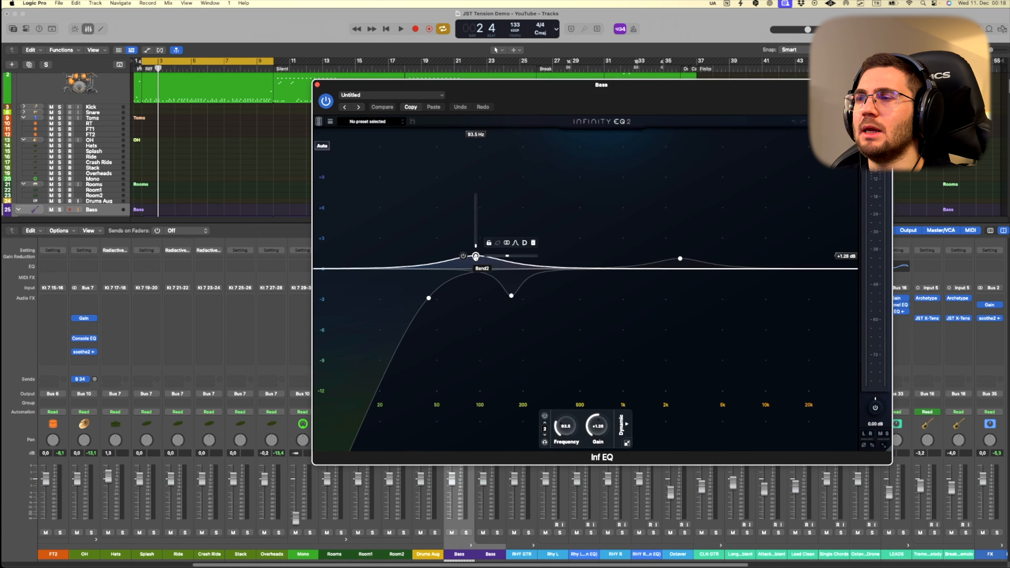
click(318, 85)
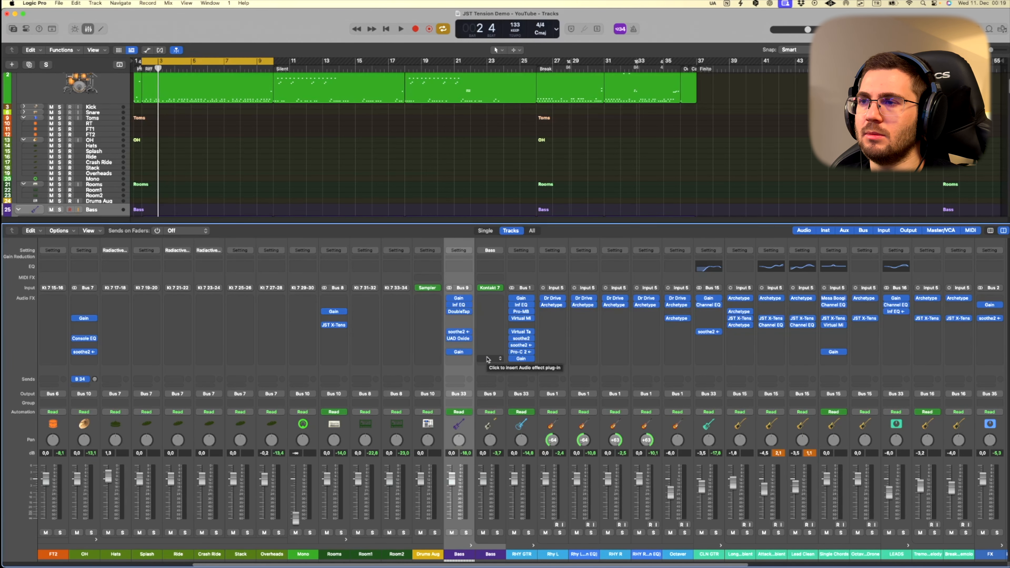
Open Archetype Nolly X on the Rhy L guitar channel, look over its amp settings, and close it.
scroll(468, 438, right, 4)
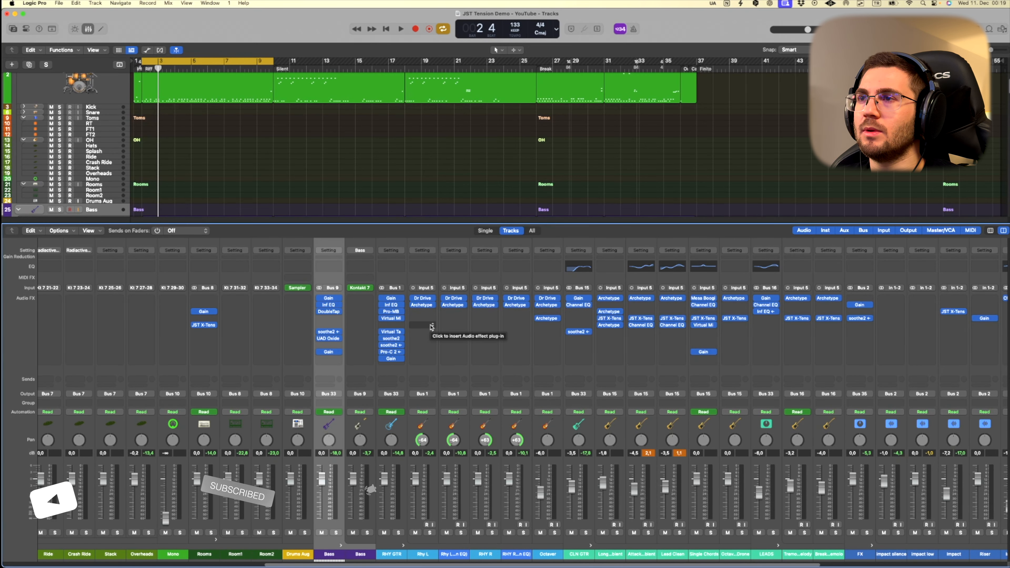
click(424, 306)
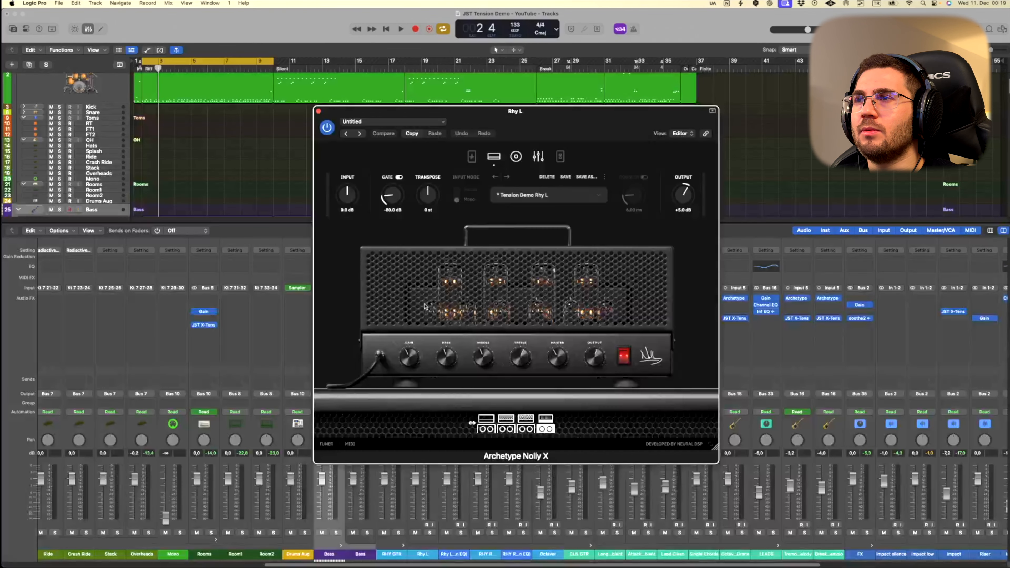
drag(612, 138, 599, 156)
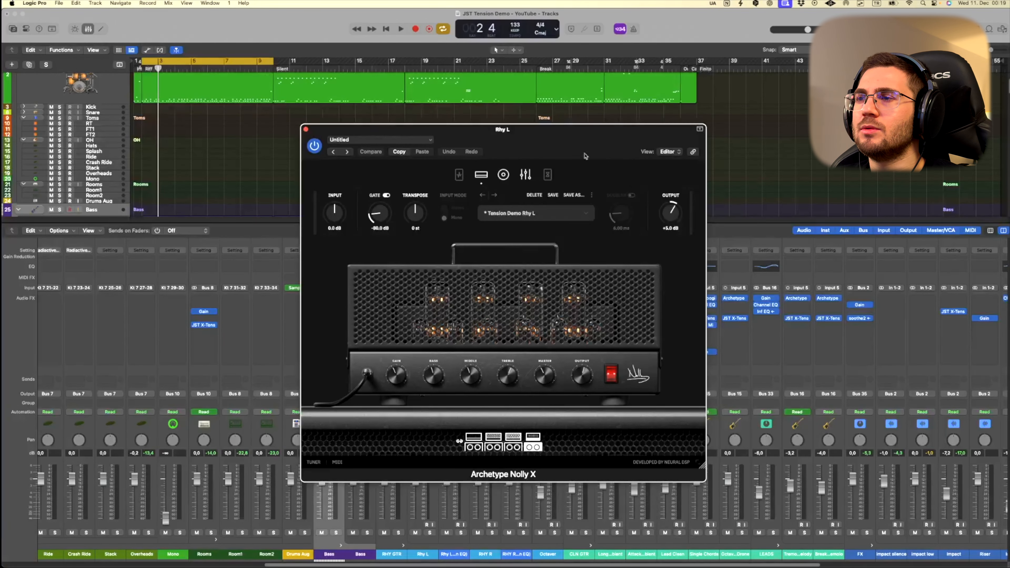
click(306, 128)
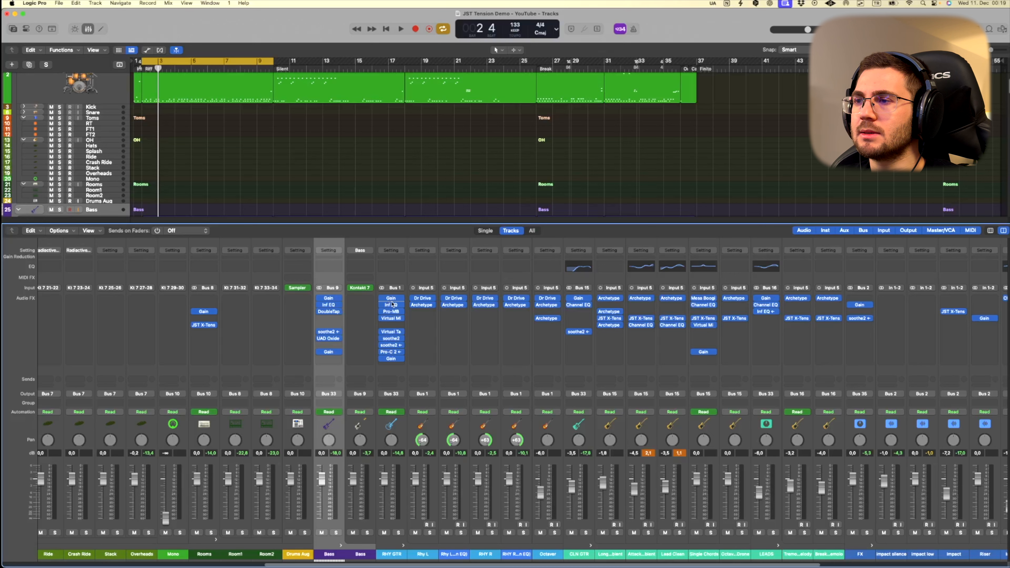
Open Archetype Nolly X on the Rhy L (Oct Down EQ) channel, review its transpose, cab, amp and EQ settings, and close it.
click(454, 305)
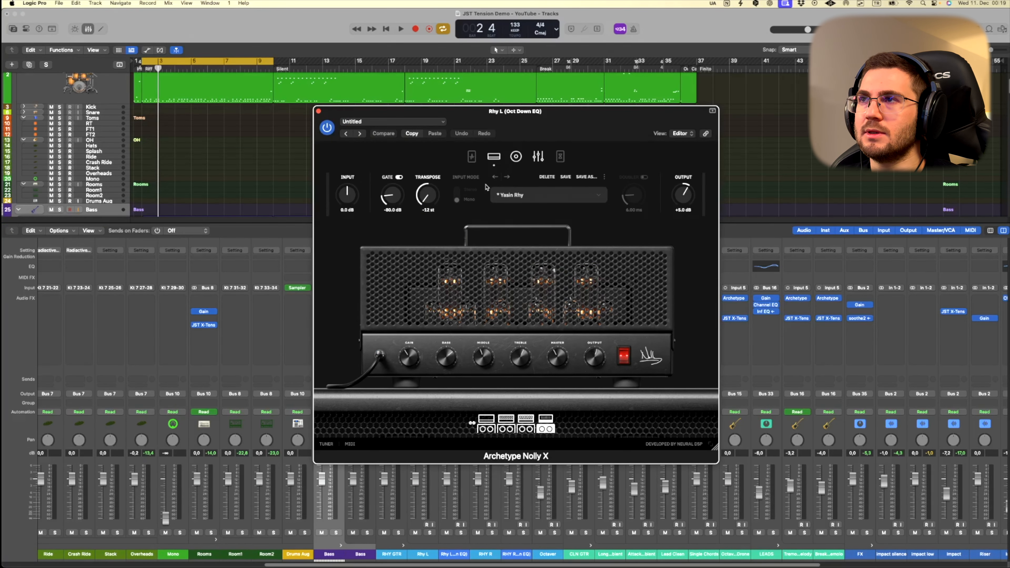
drag(543, 131, 550, 174)
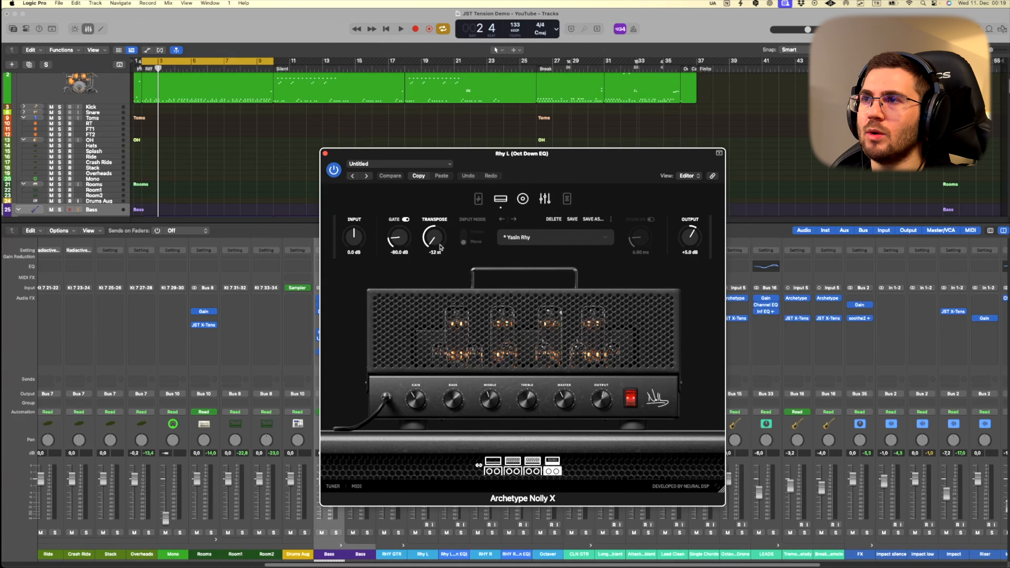
click(530, 200)
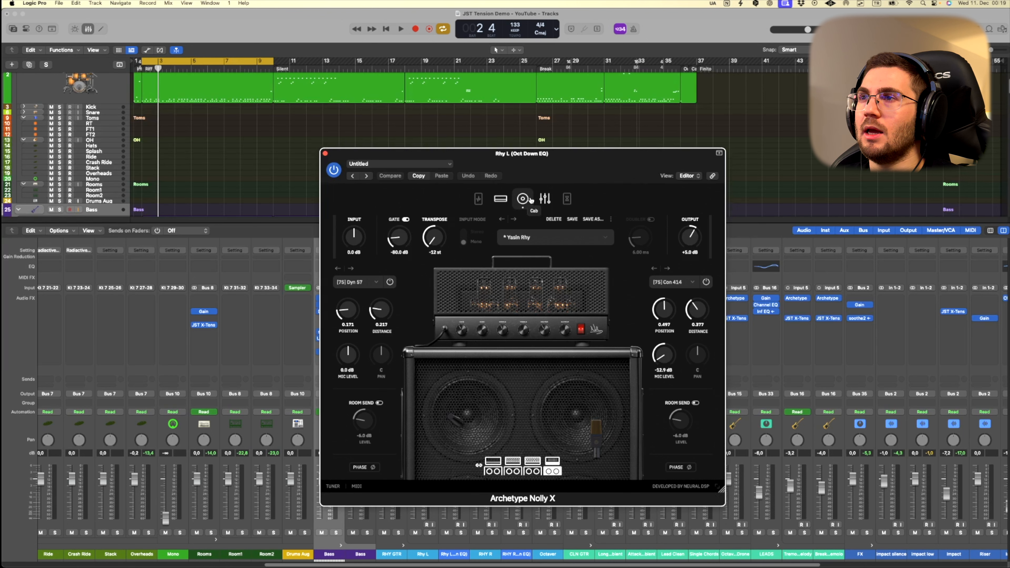
click(502, 200)
click(545, 198)
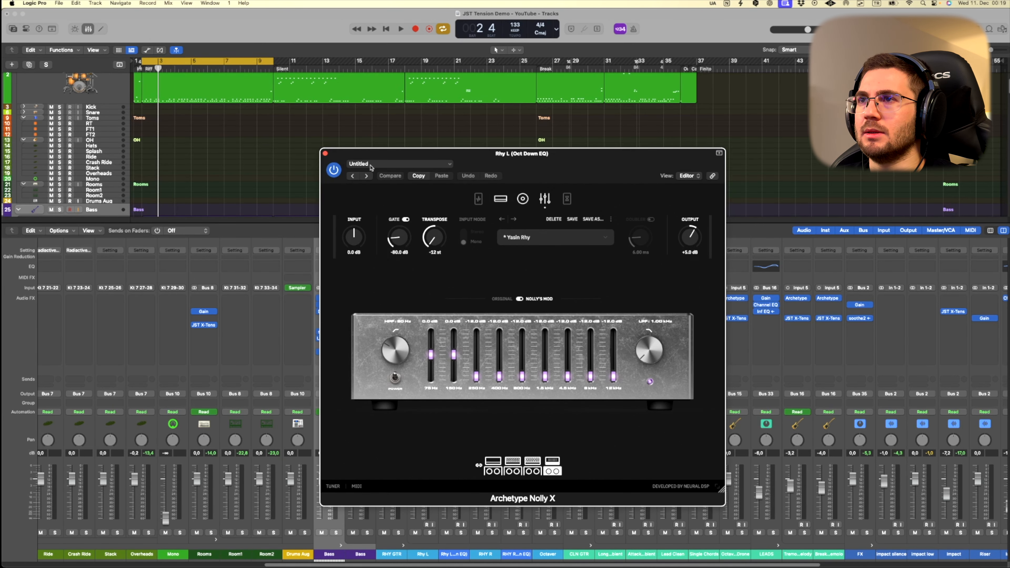
click(325, 153)
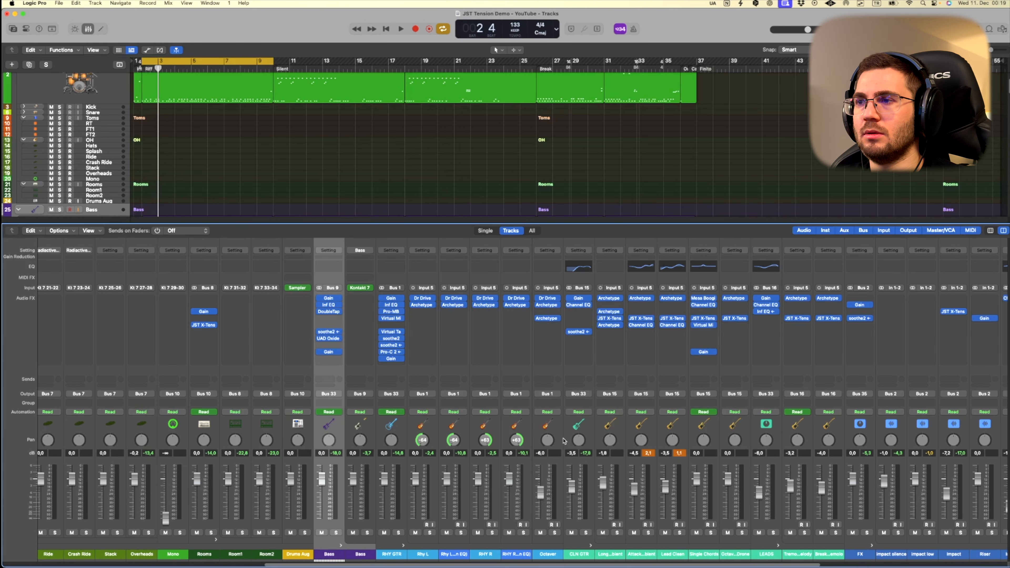
Select the Octaver channel, view the Chaos Bed octaver pedal in its Archetype Rabea plug-in, and close the plug-in.
click(554, 560)
click(548, 306)
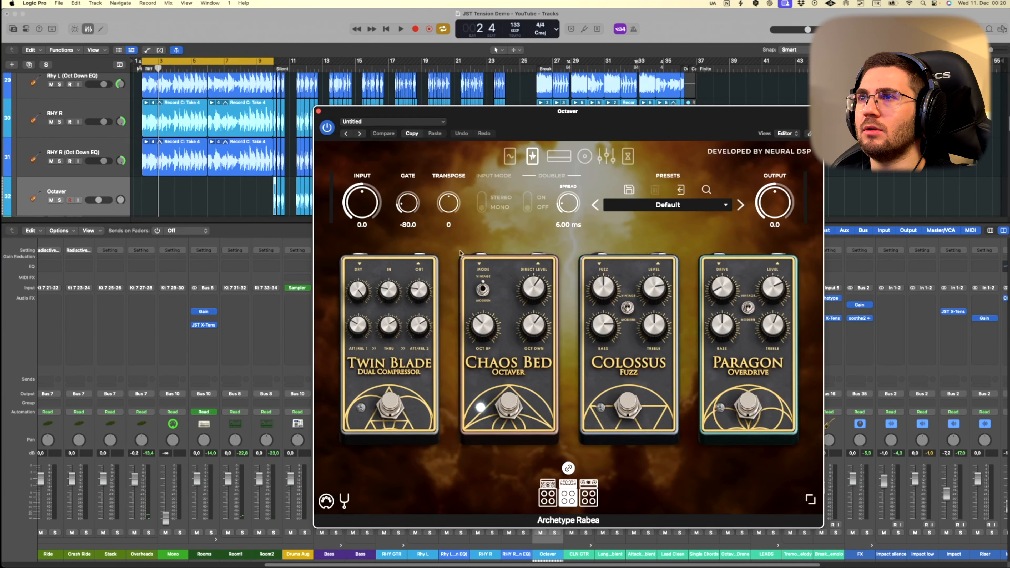
drag(565, 120, 486, 105)
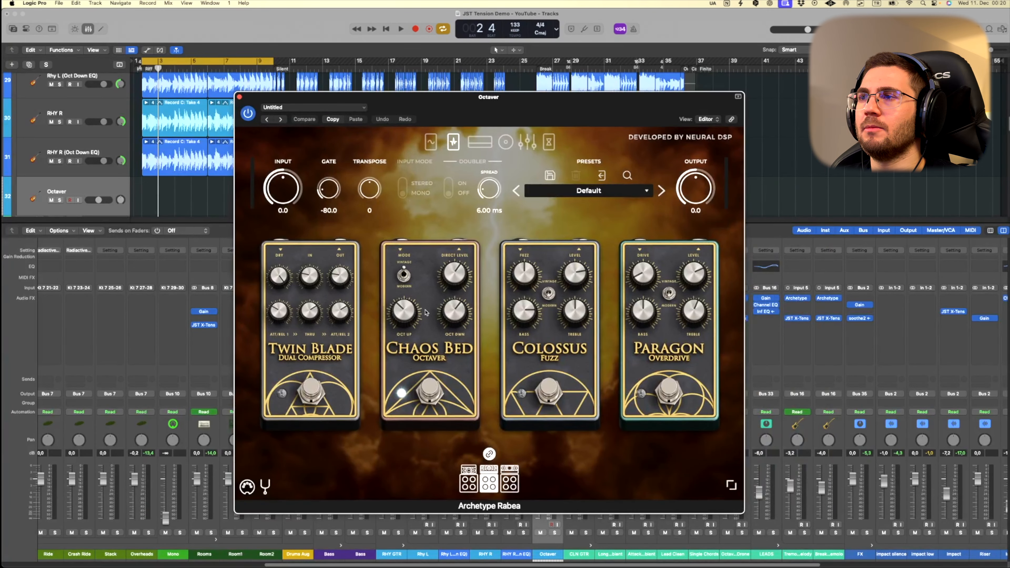
click(239, 97)
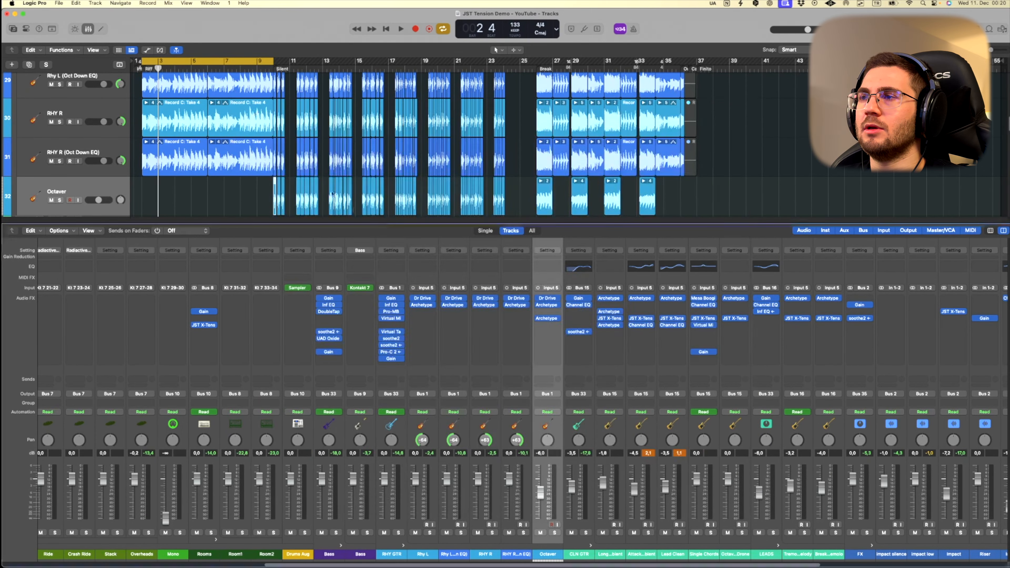
Open Archetype Nolly X on the Octaver channel, view its EQ and amp pages, and close it.
click(547, 319)
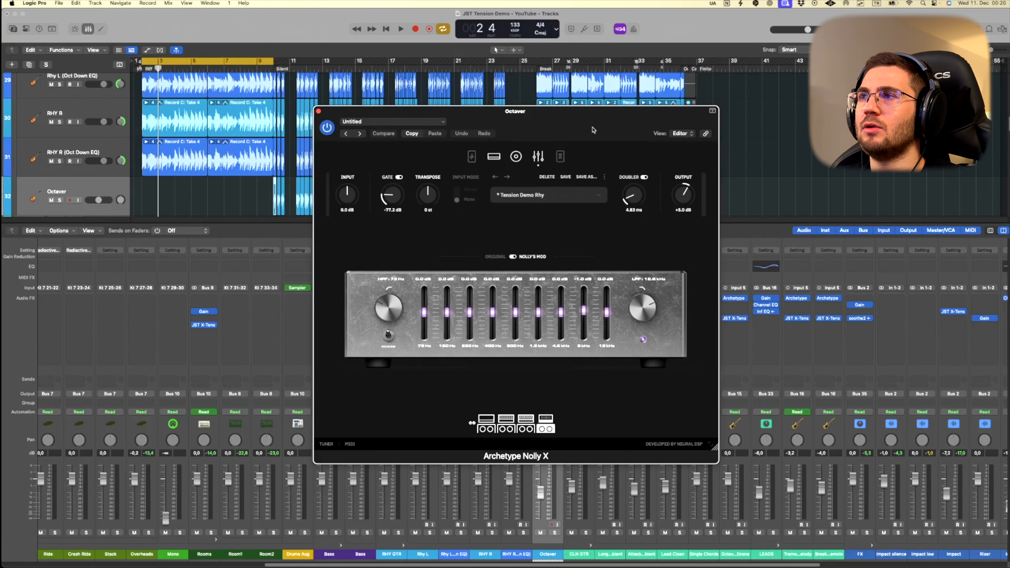
drag(593, 130, 584, 133)
click(485, 159)
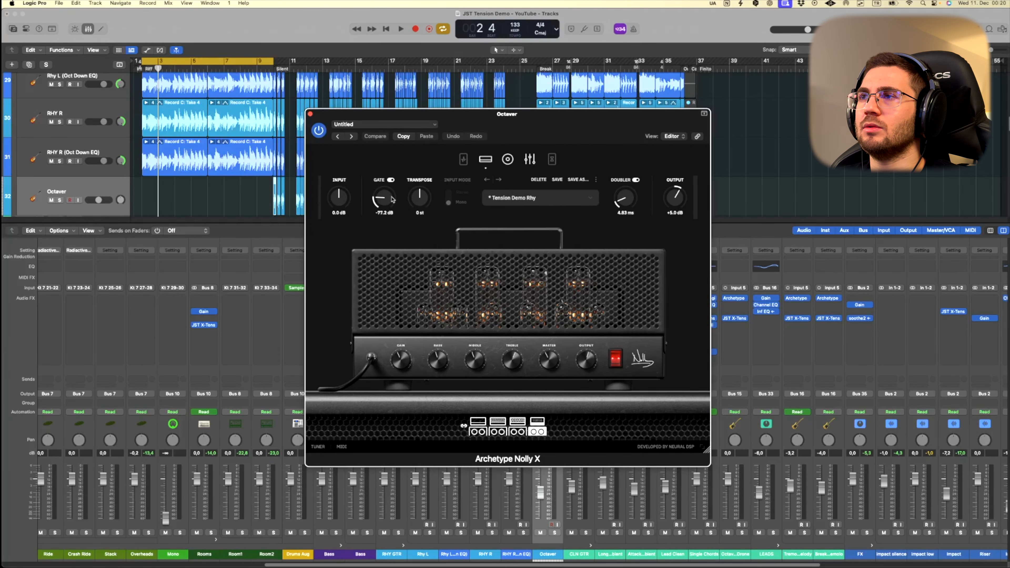
click(310, 114)
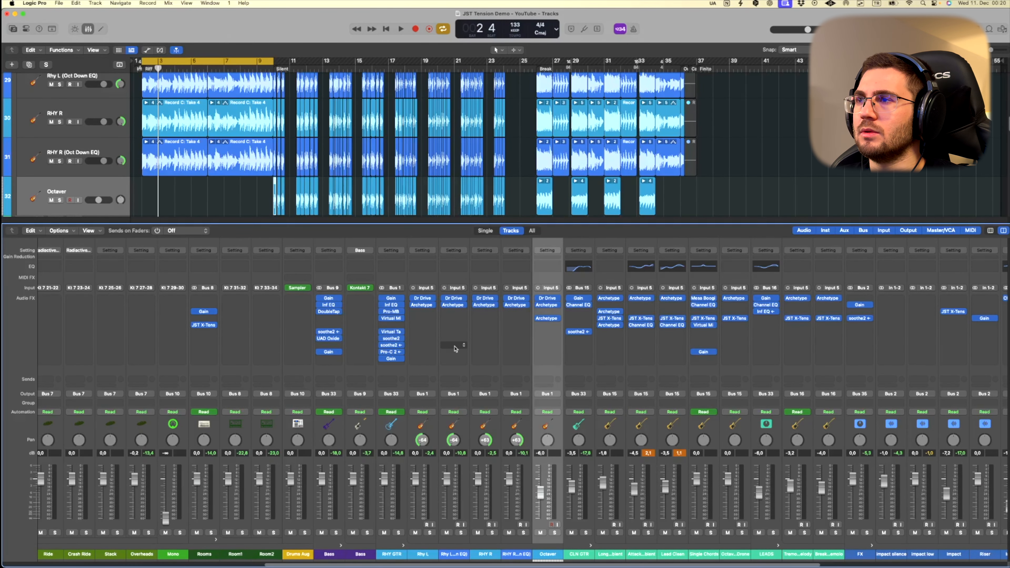
Select the RHY GTR channel, open its Infinity EQ 2, inspect the low-cut, high-cut and four bell bands, and close it.
click(389, 554)
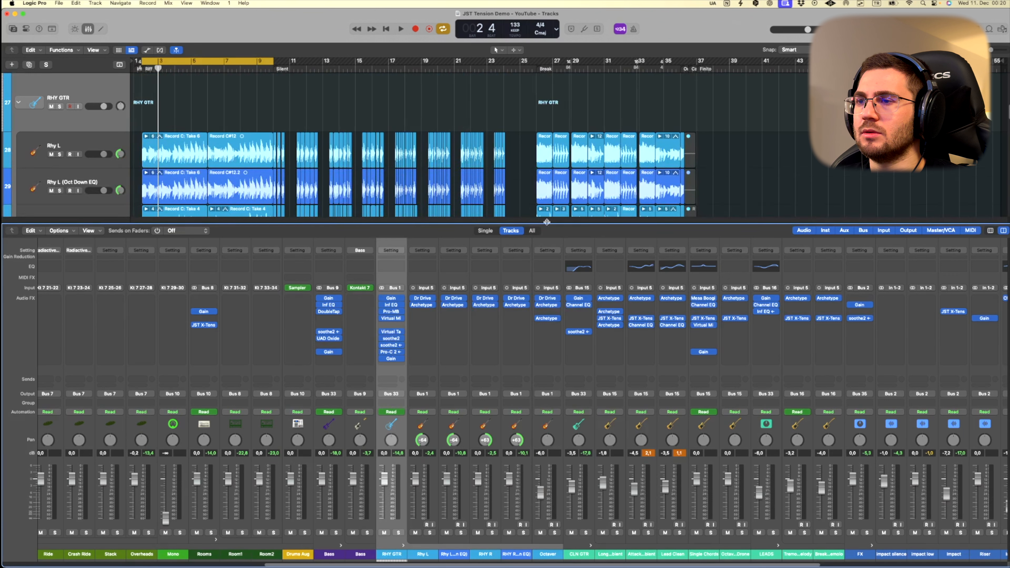
click(395, 307)
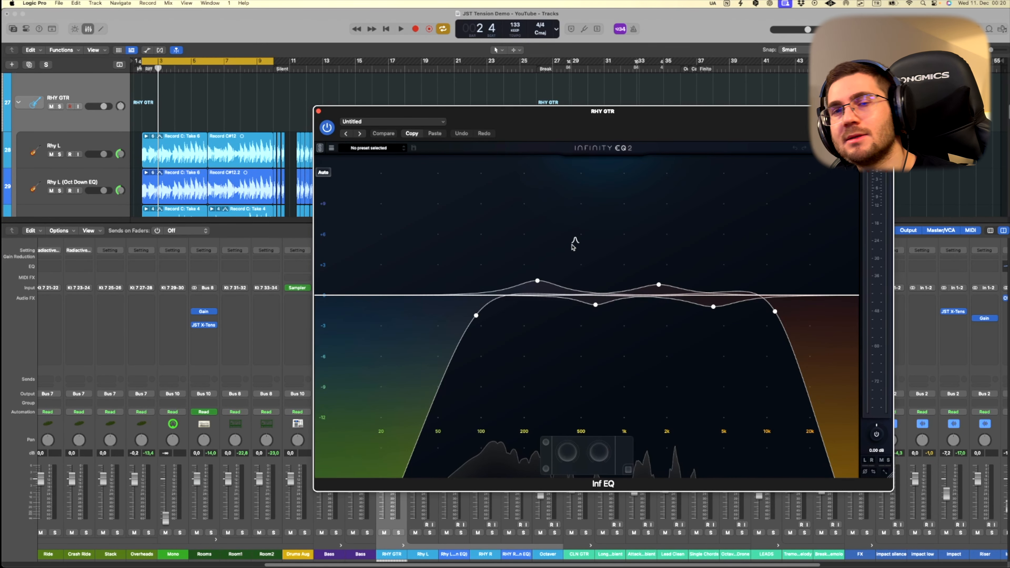
click(476, 316)
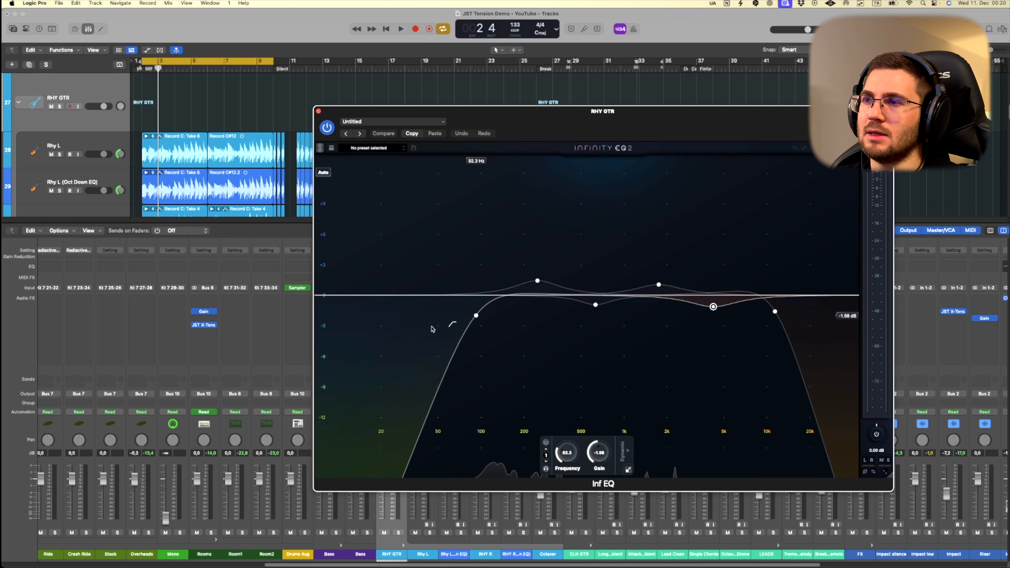
click(776, 312)
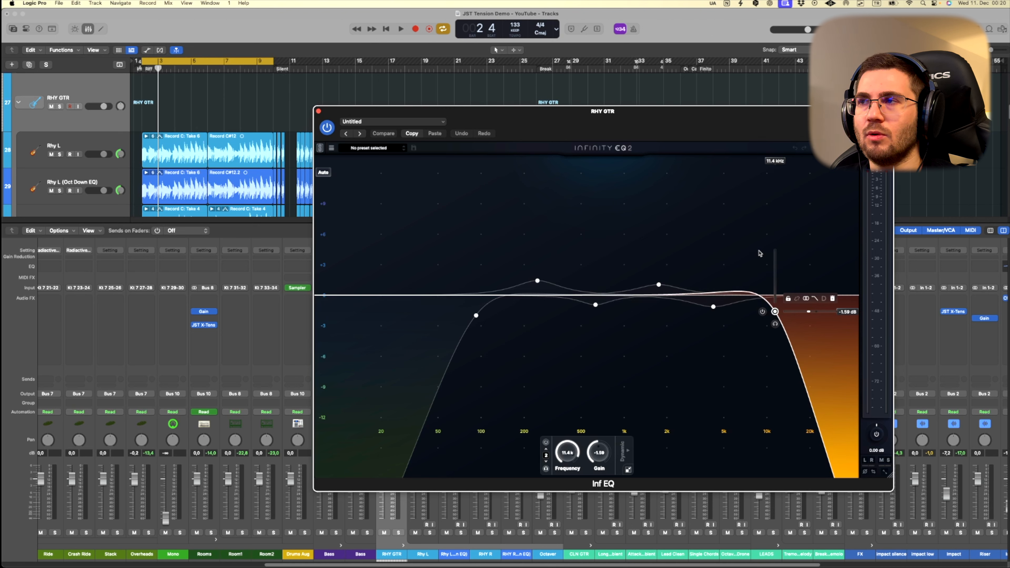
click(538, 280)
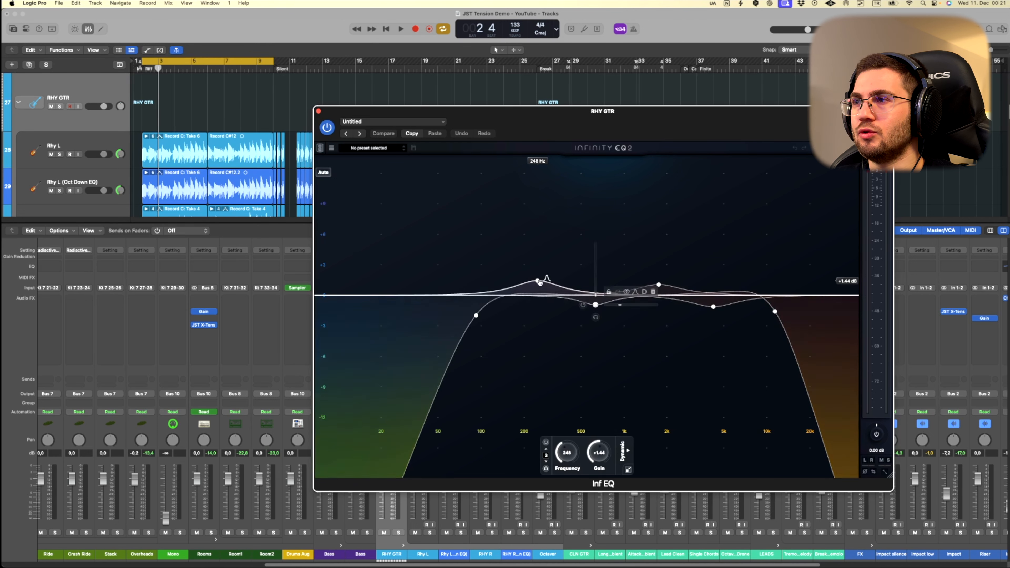
click(595, 305)
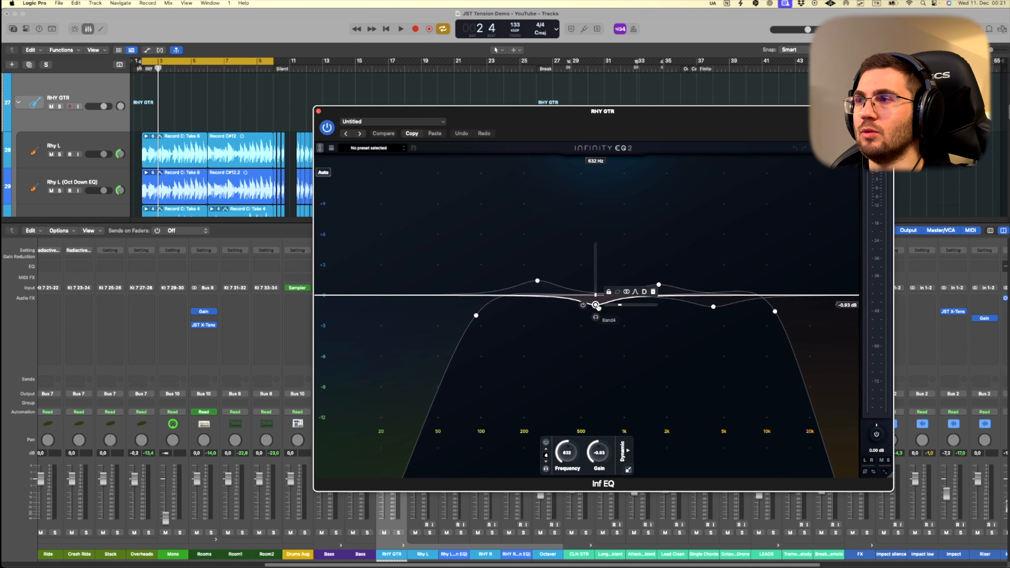
click(659, 285)
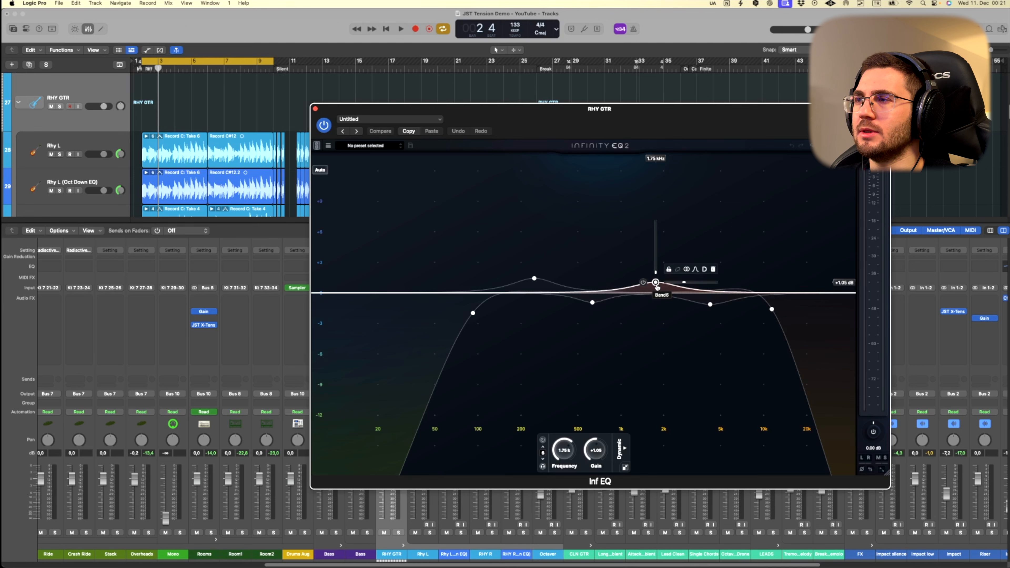
click(710, 304)
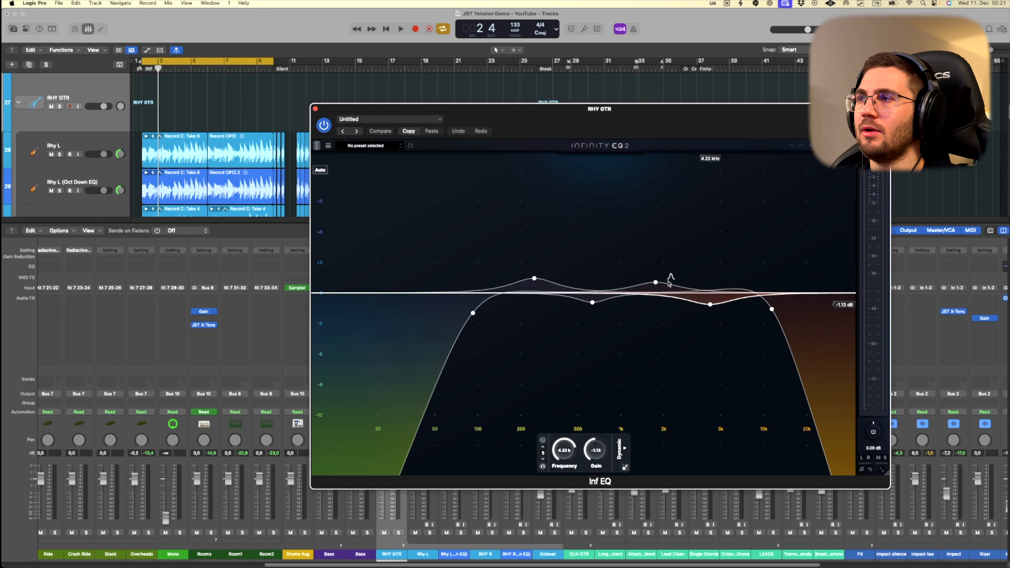
mouse_move(706, 307)
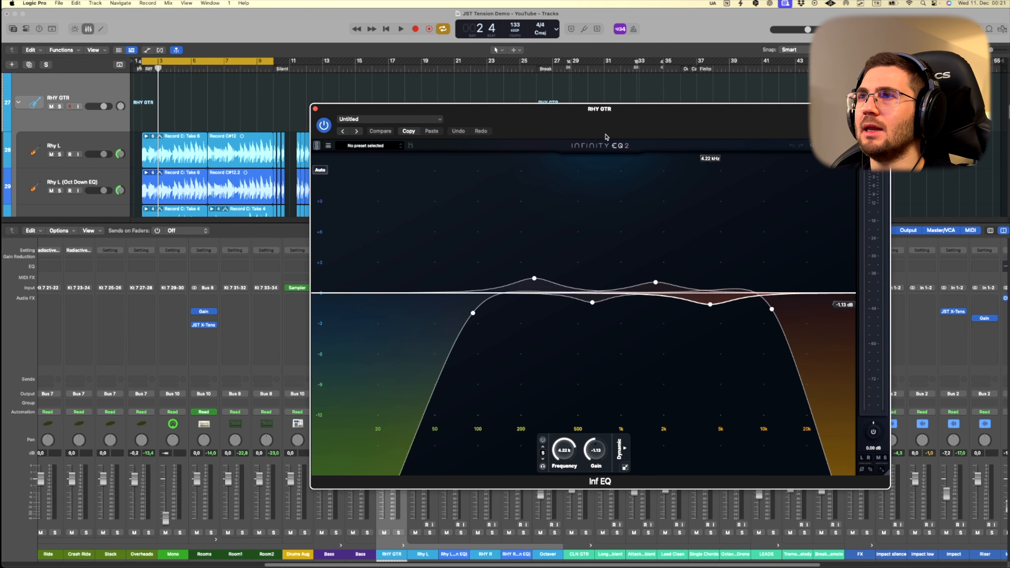
drag(603, 135, 596, 122)
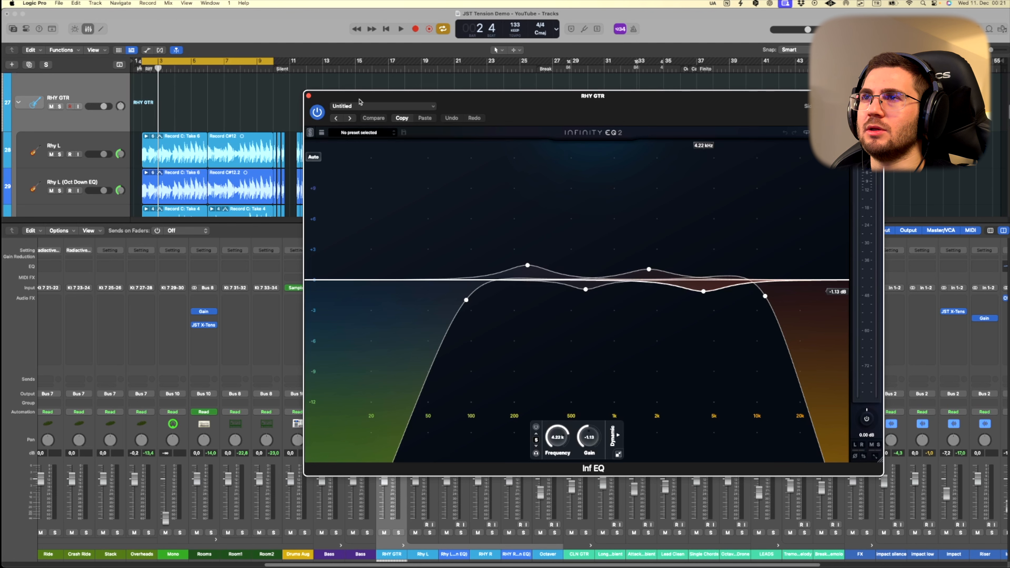
click(309, 96)
Open Pro-MB on the RHY GTR channel, examine its low-frequency compression band, and close it.
click(393, 325)
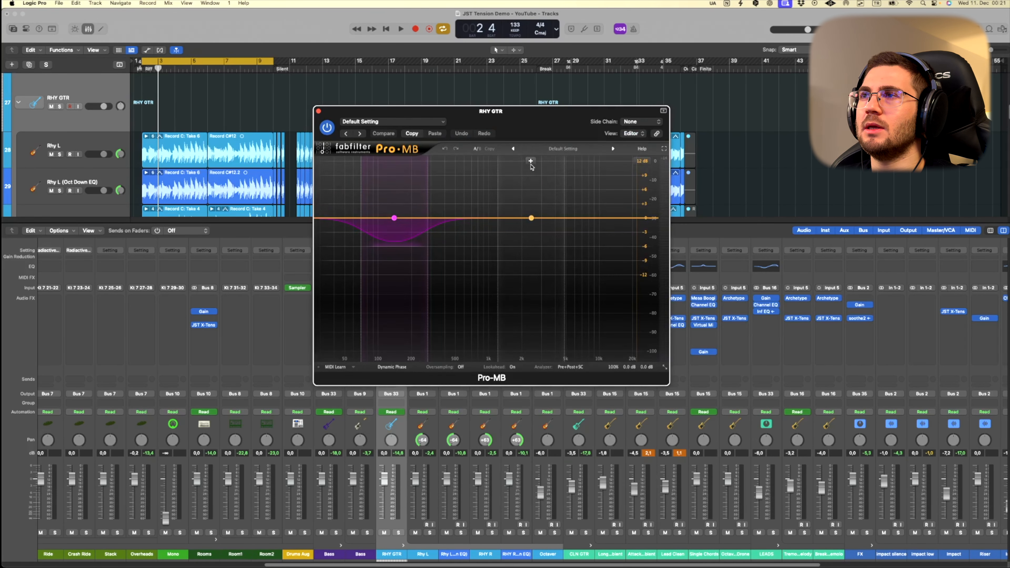
drag(531, 115, 528, 124)
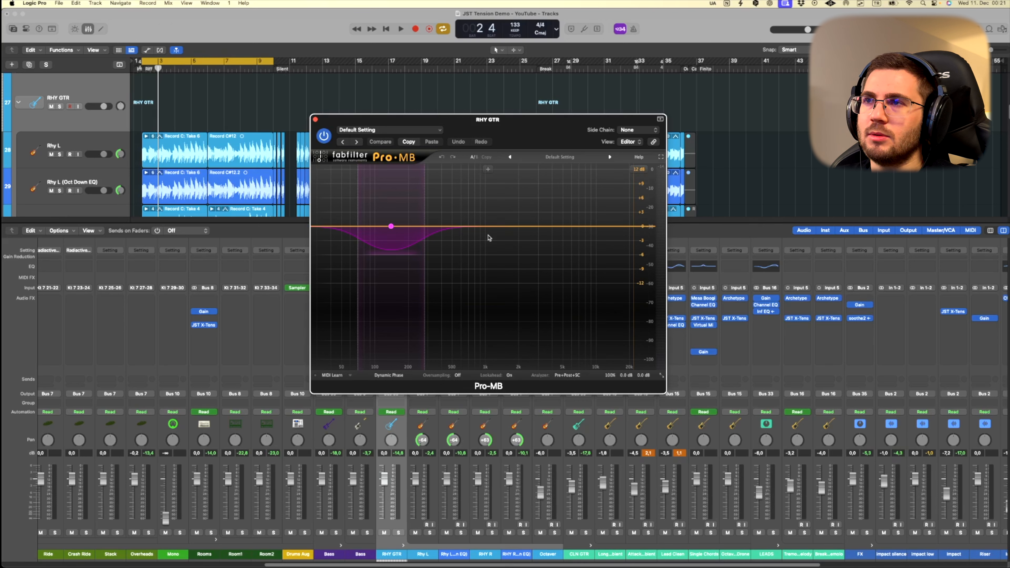
click(315, 120)
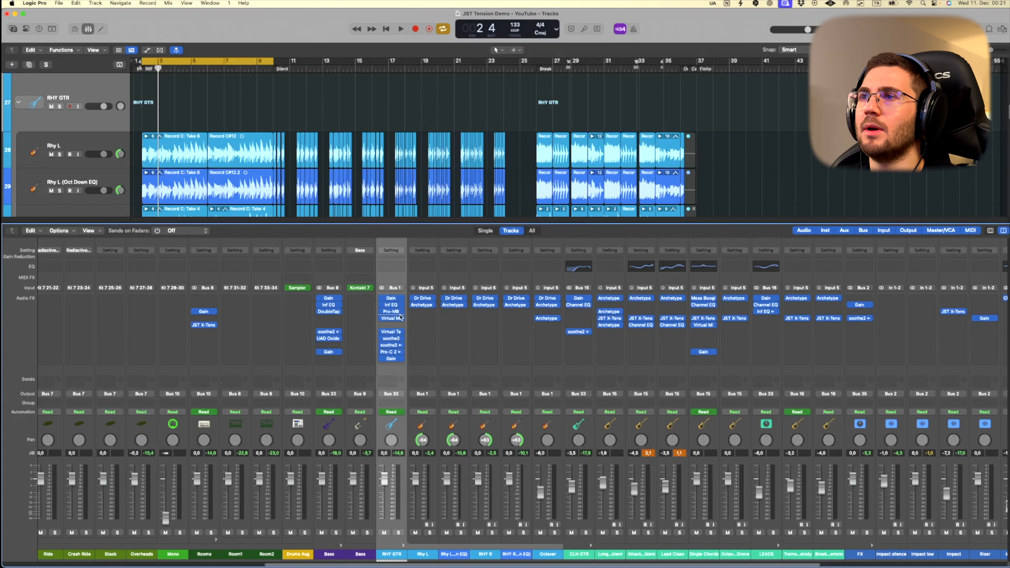
View the Virtual Mix Rack modules and the Virtual Tape Machines settings on the RHY GTR channel, closing each plug-in.
click(400, 318)
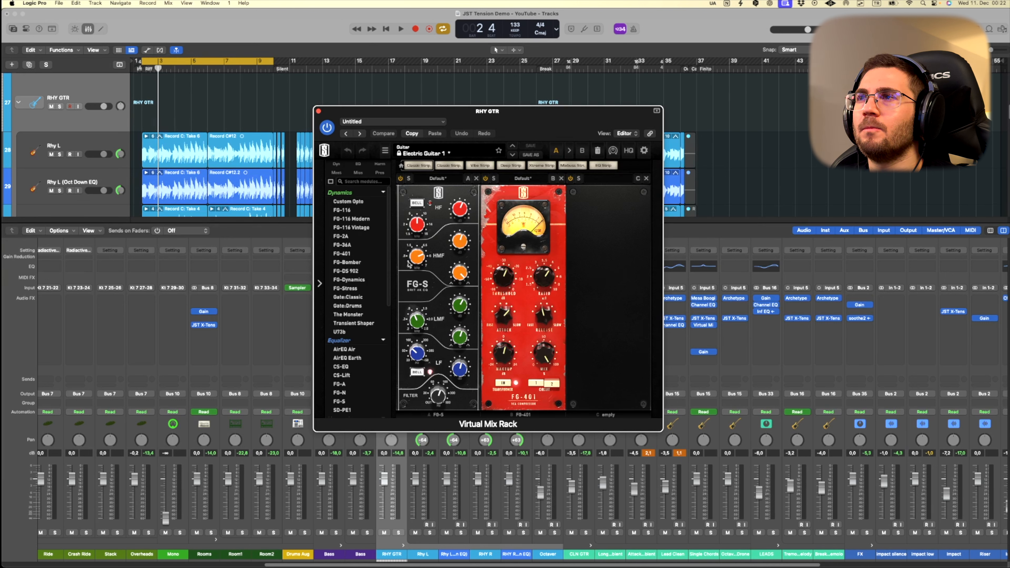
click(318, 112)
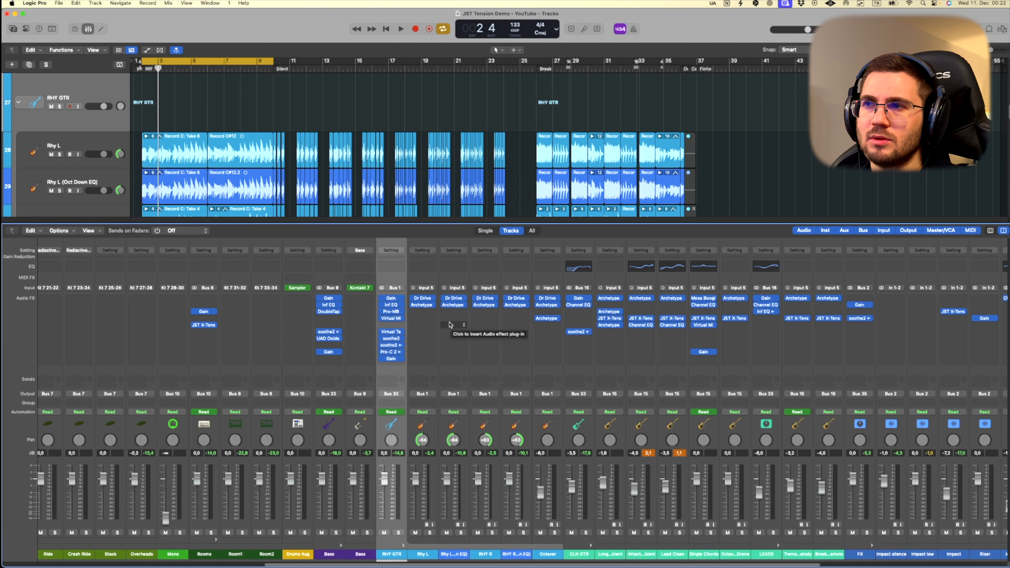
click(392, 333)
drag(544, 124, 550, 168)
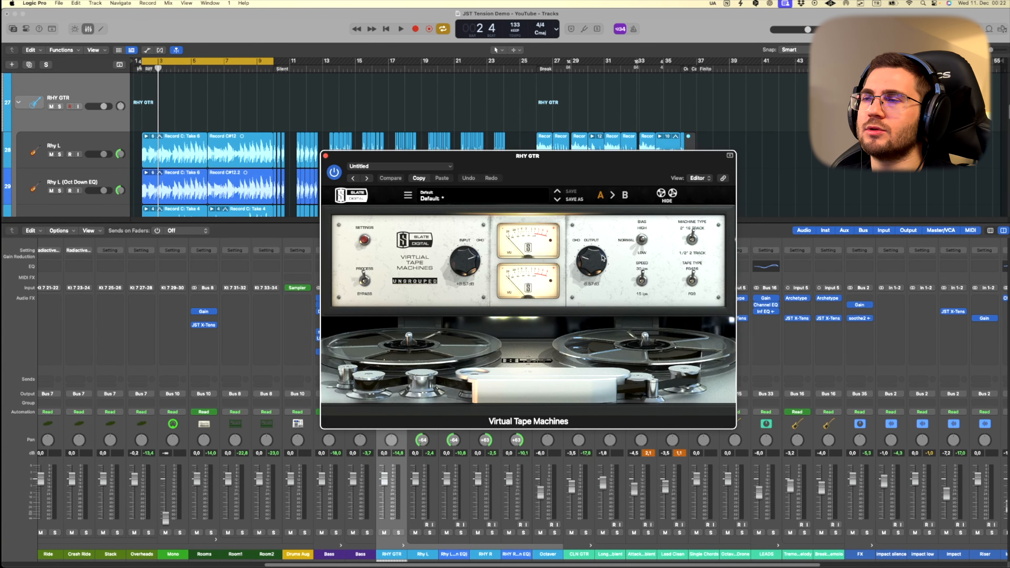
drag(579, 173, 611, 166)
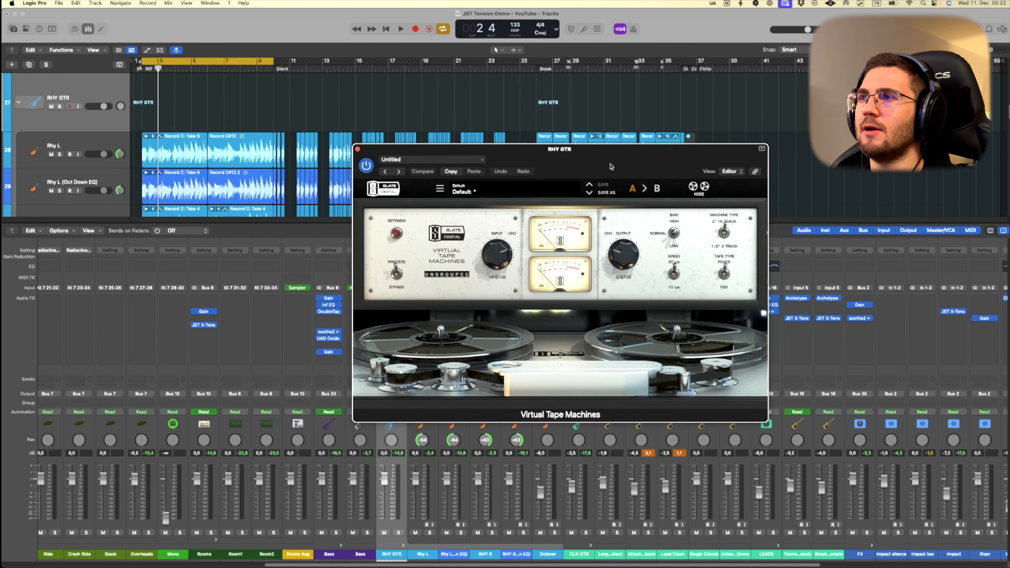
click(358, 149)
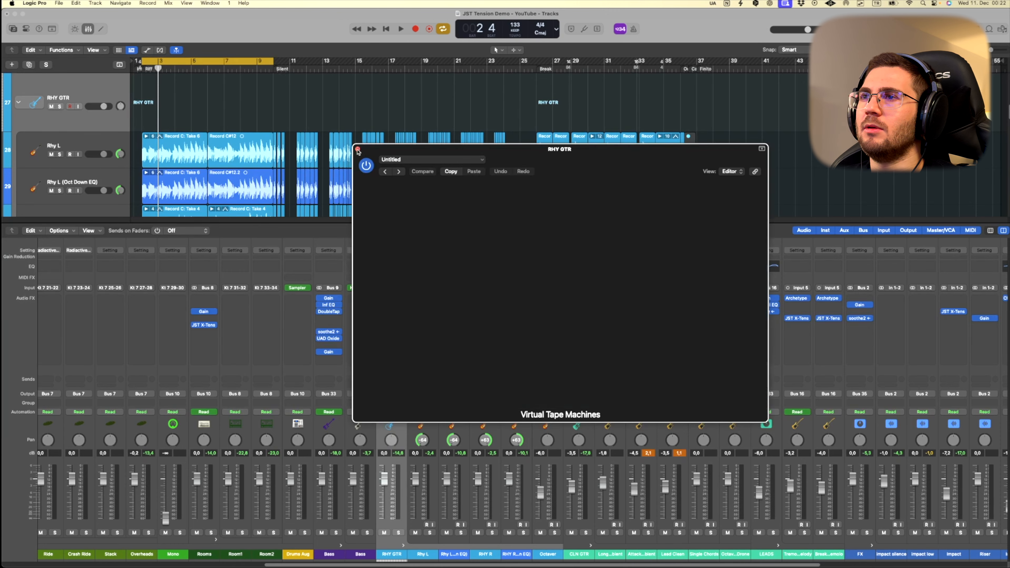
View soothe2 on the RHY GTR channel and close it, and check the side-chain source of its Pro-C 2 compressor.
click(395, 339)
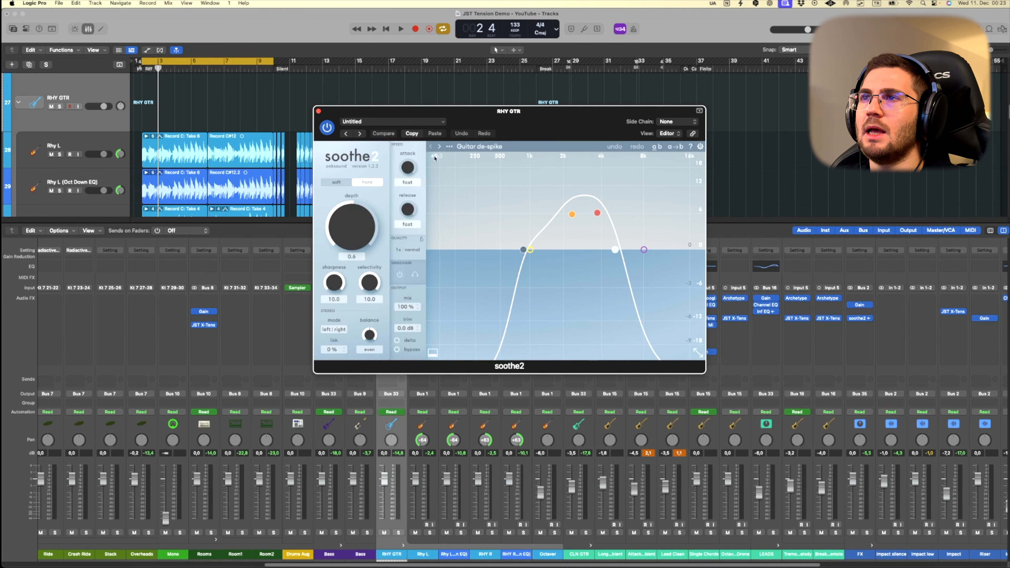
click(320, 113)
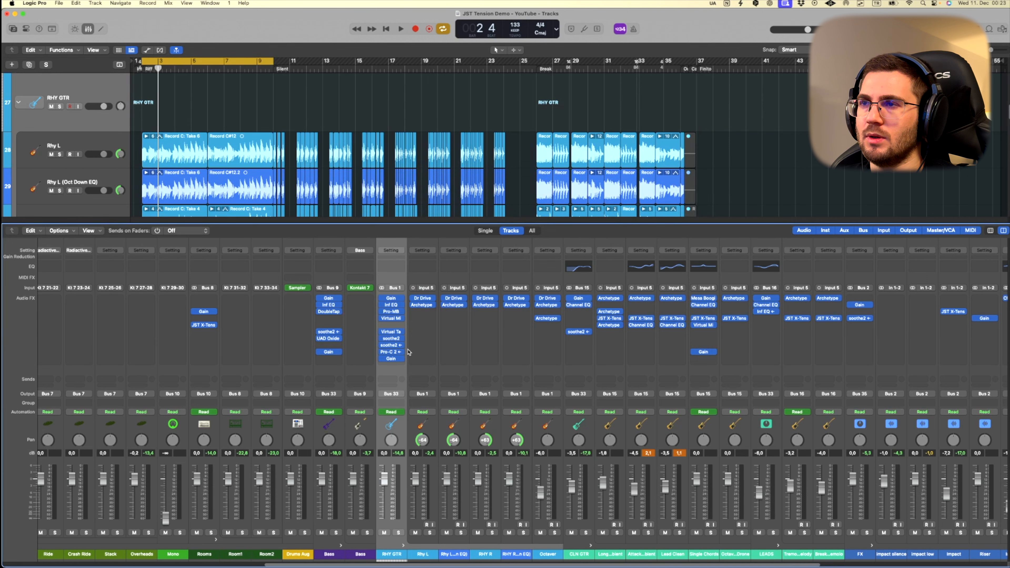
click(392, 353)
drag(504, 117, 659, 129)
click(726, 135)
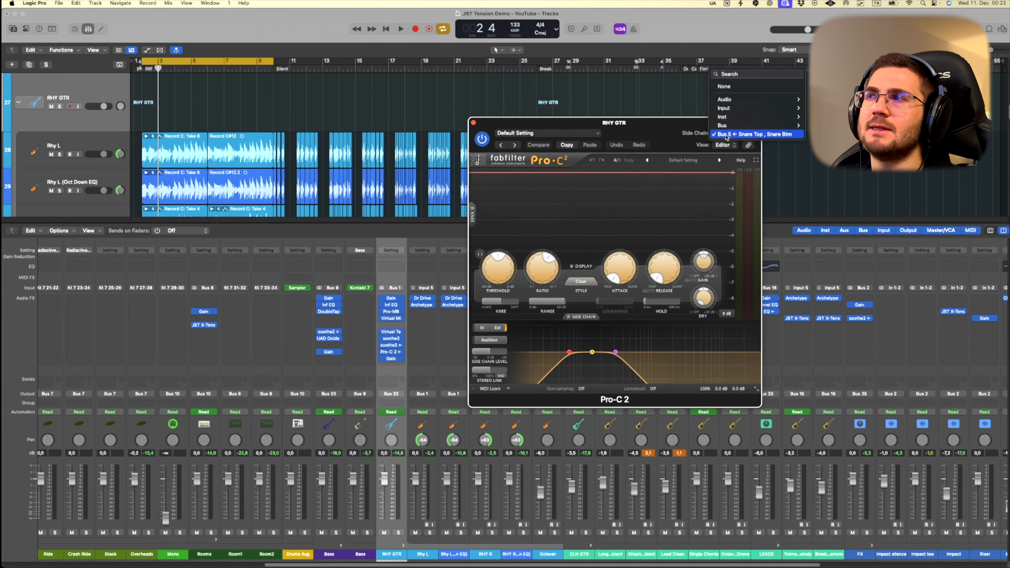
click(645, 133)
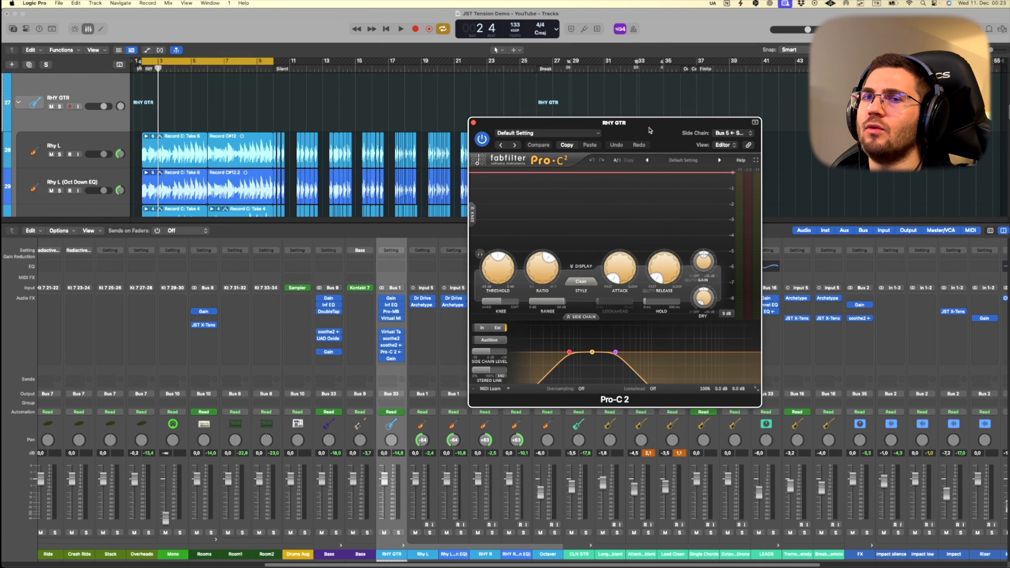
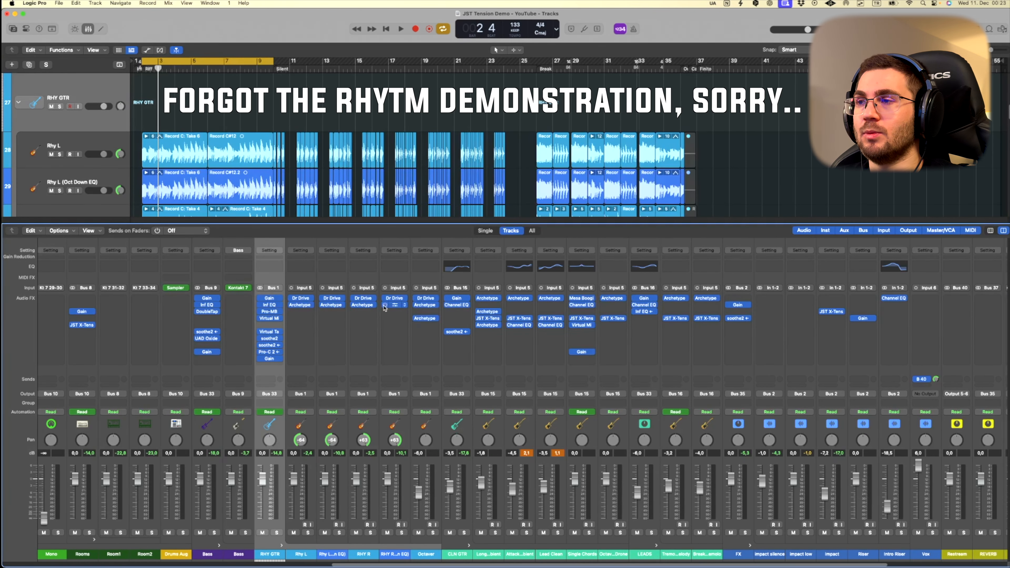
Select the CLN GTR channel, review its soothe2 side-chain and balance settings and its Channel EQ curve, and close the plug-ins.
scroll(395, 313, right, 2)
scroll(395, 313, right, 1)
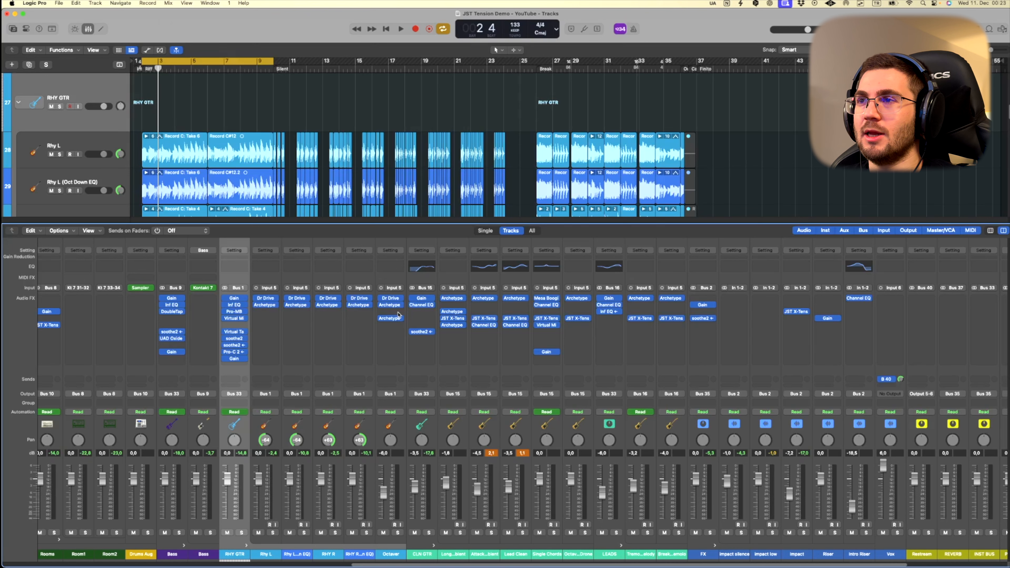
click(422, 350)
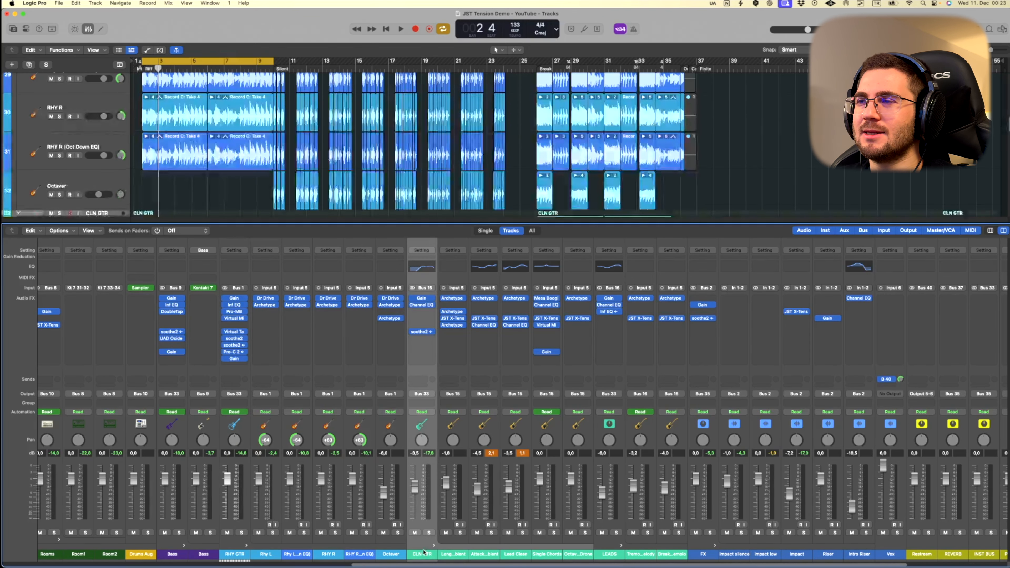
click(421, 333)
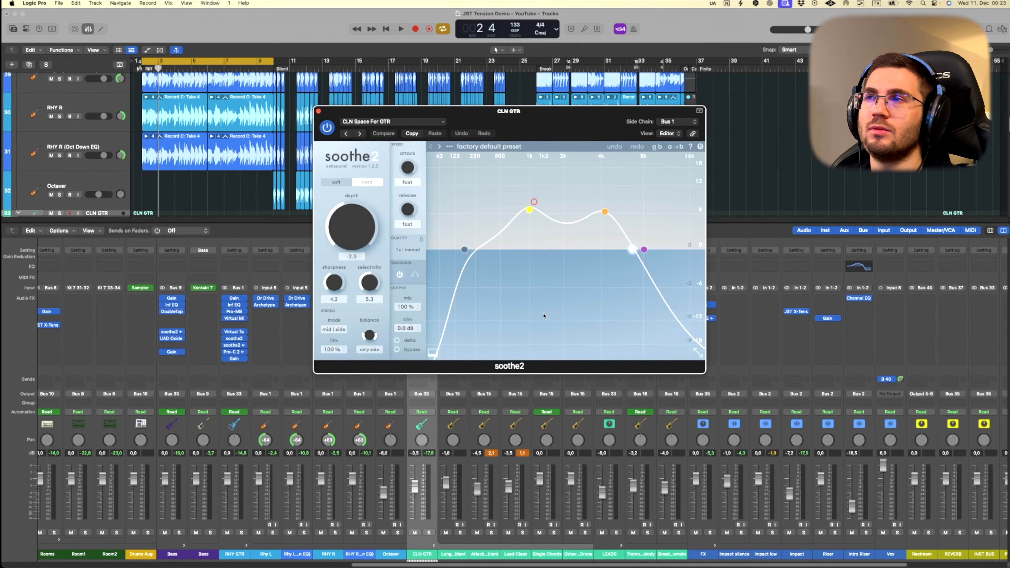
drag(553, 127, 544, 153)
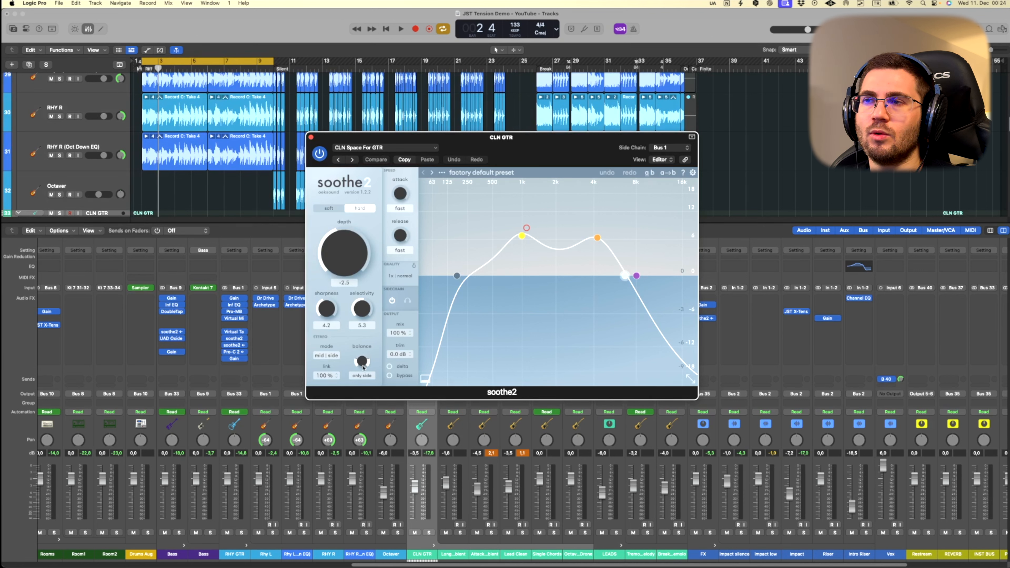
mouse_move(362, 365)
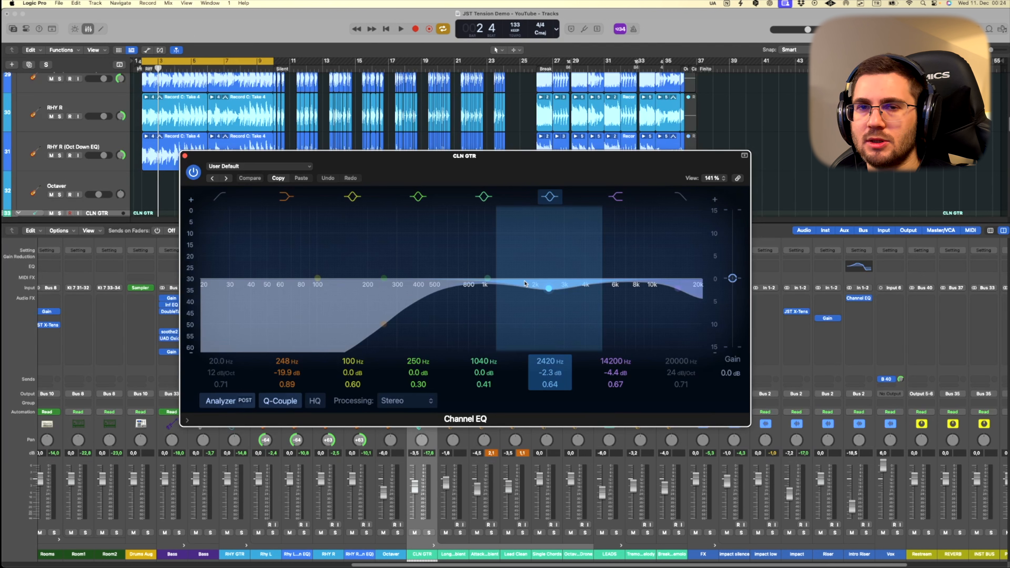
drag(497, 166, 554, 166)
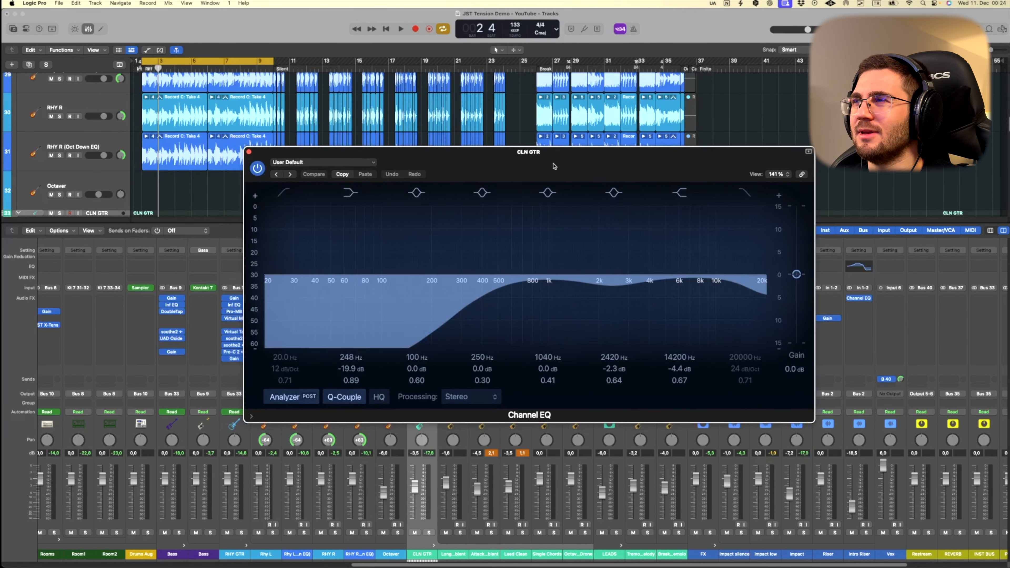
key(super+w)
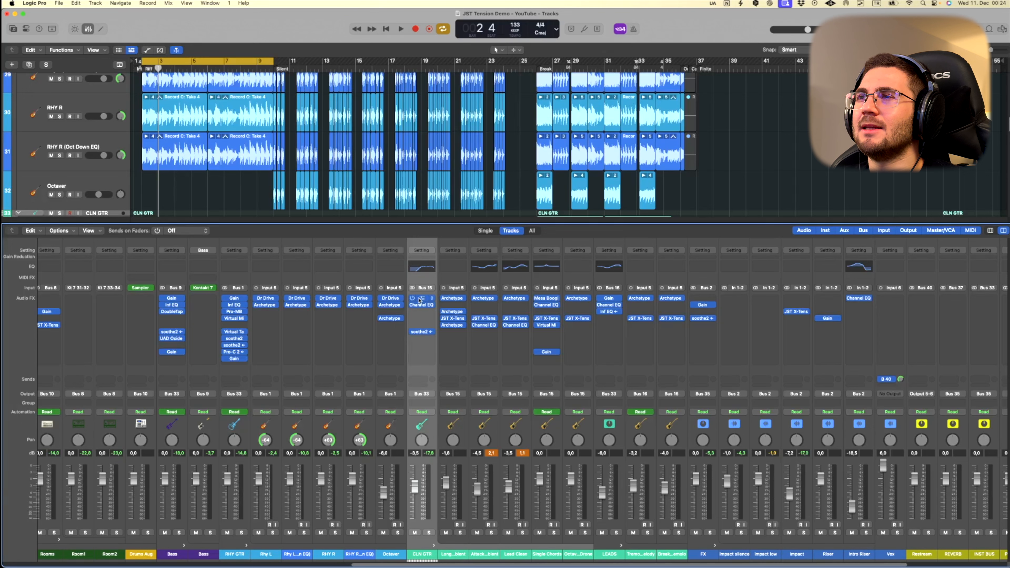
Select the Long Tension Ambient channel and set the cycle range and playhead to the Break section.
click(453, 557)
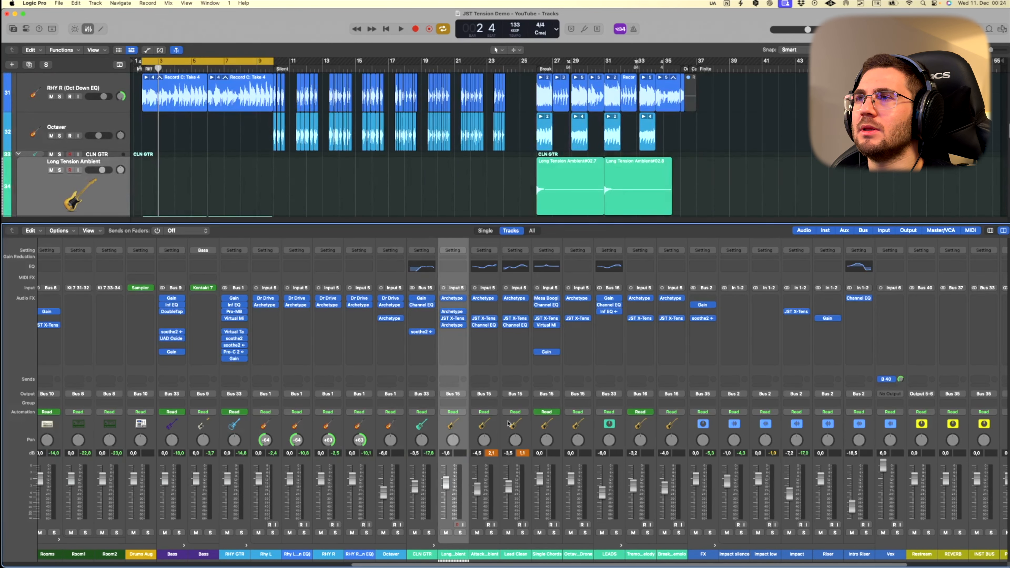
scroll(350, 169, down, 3)
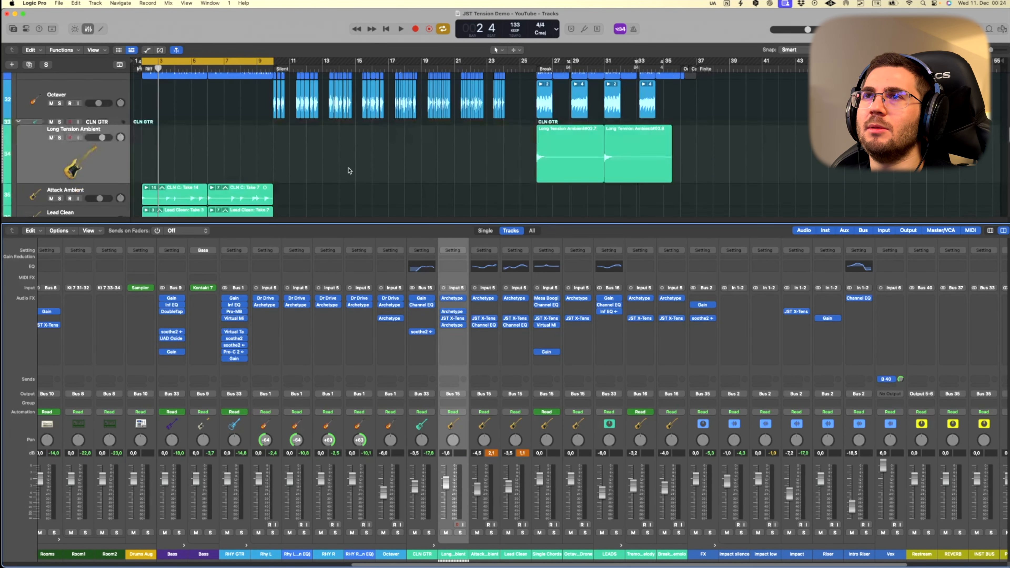
scroll(351, 169, down, 1)
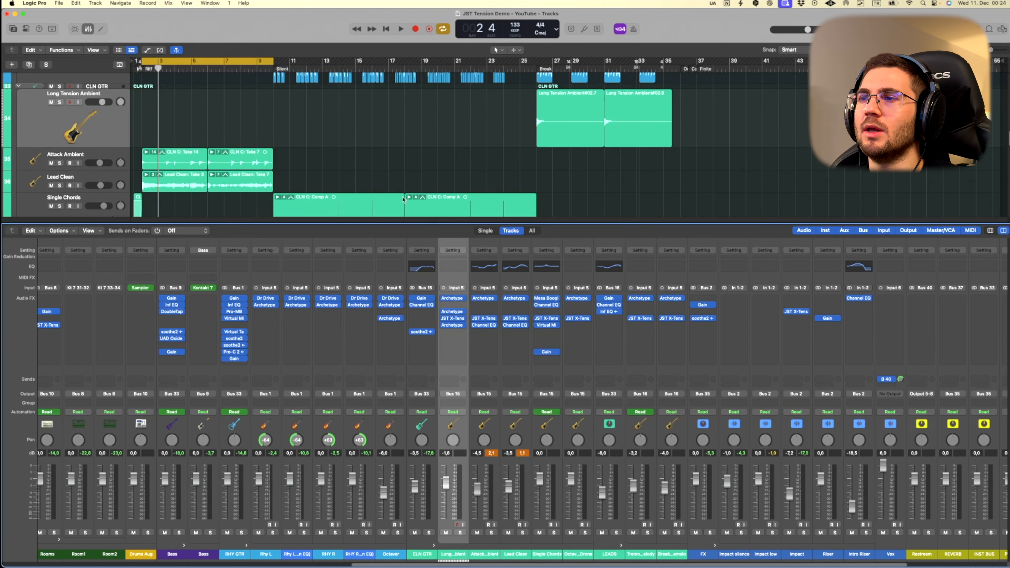
scroll(166, 127, up, 1)
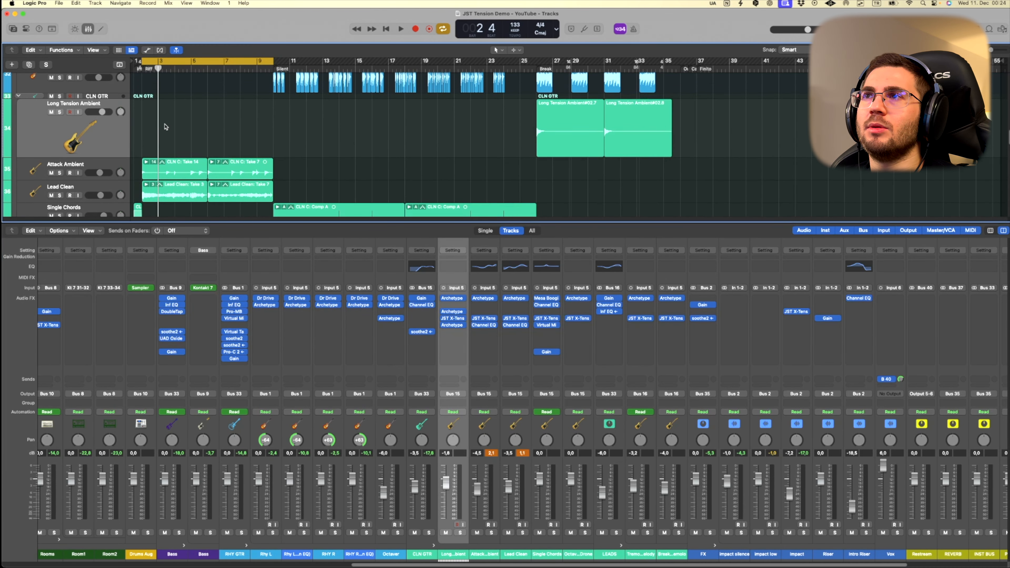
click(543, 68)
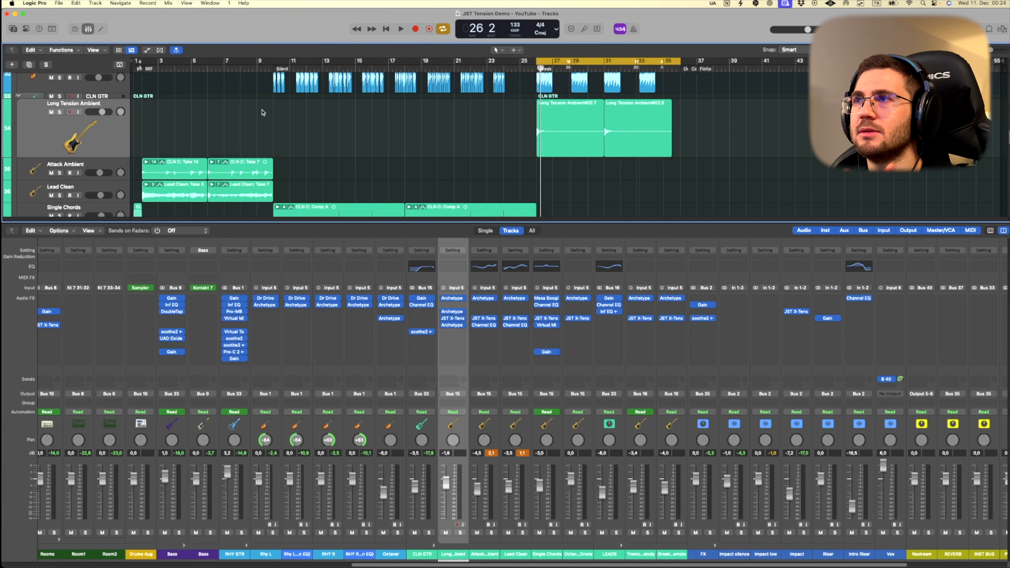
View the Archetype Nolly X pedals on the Long Tension Ambient channel and close the plug-in.
click(453, 298)
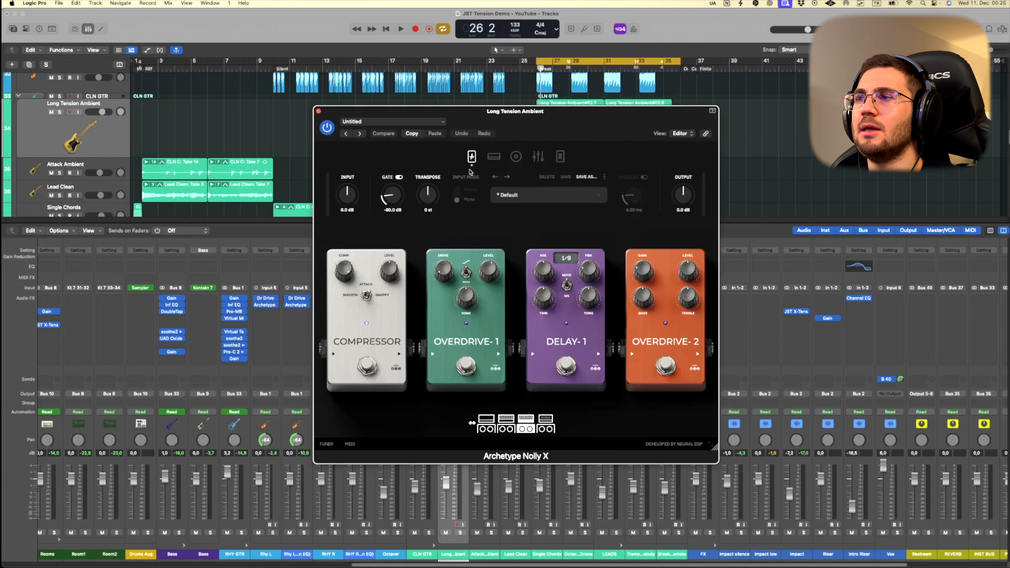
drag(539, 122, 689, 140)
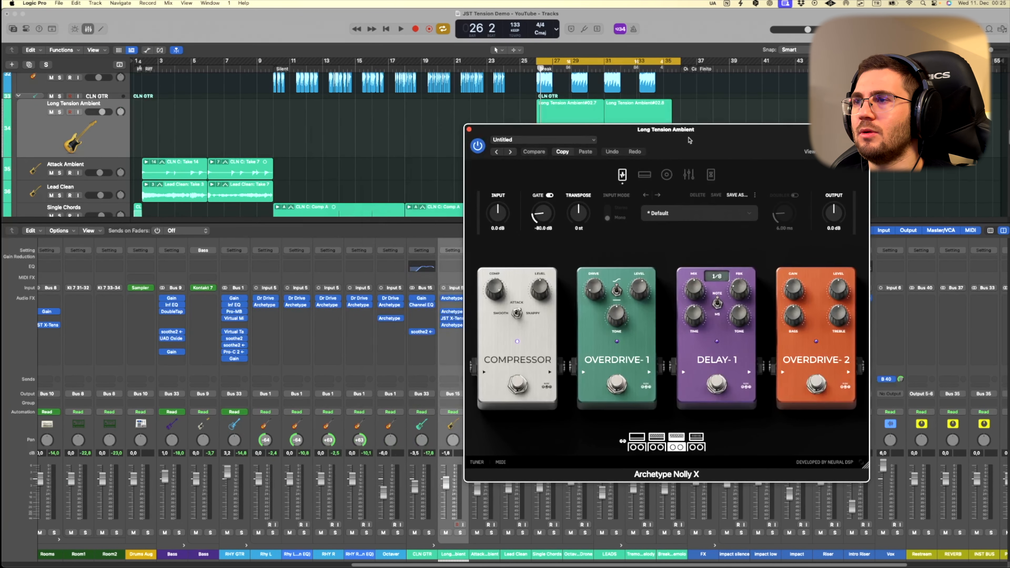
click(469, 129)
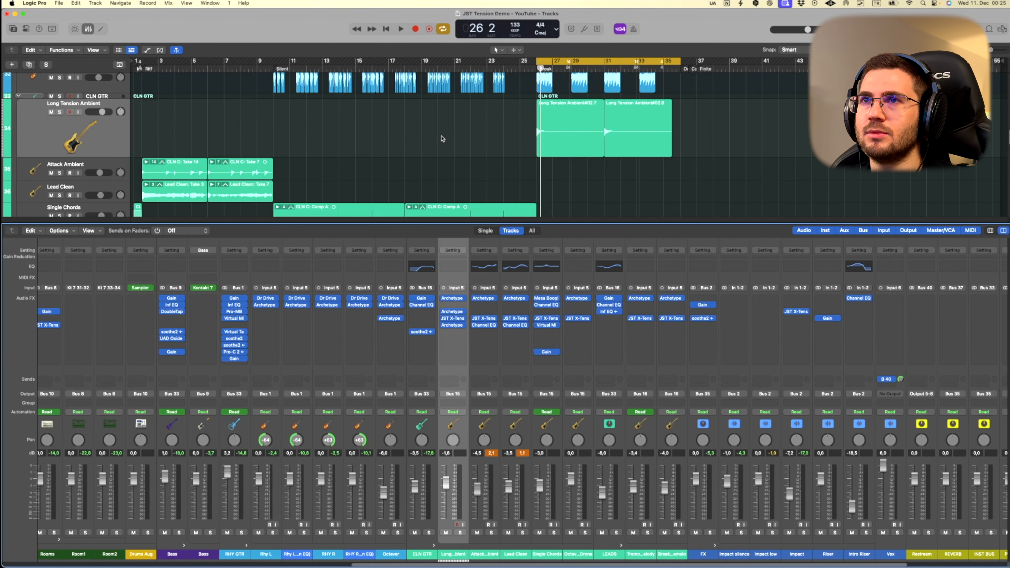
Listen to the Long Tension Ambient track soloed in the Break section, and clear its solo after stopping playback.
key(s)
key(space)
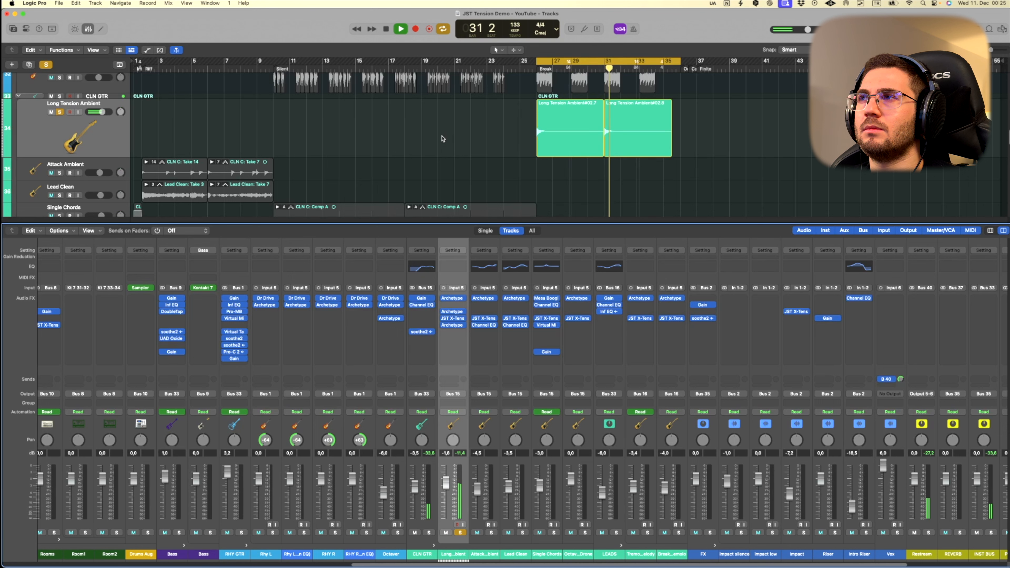
key(space)
key(s)
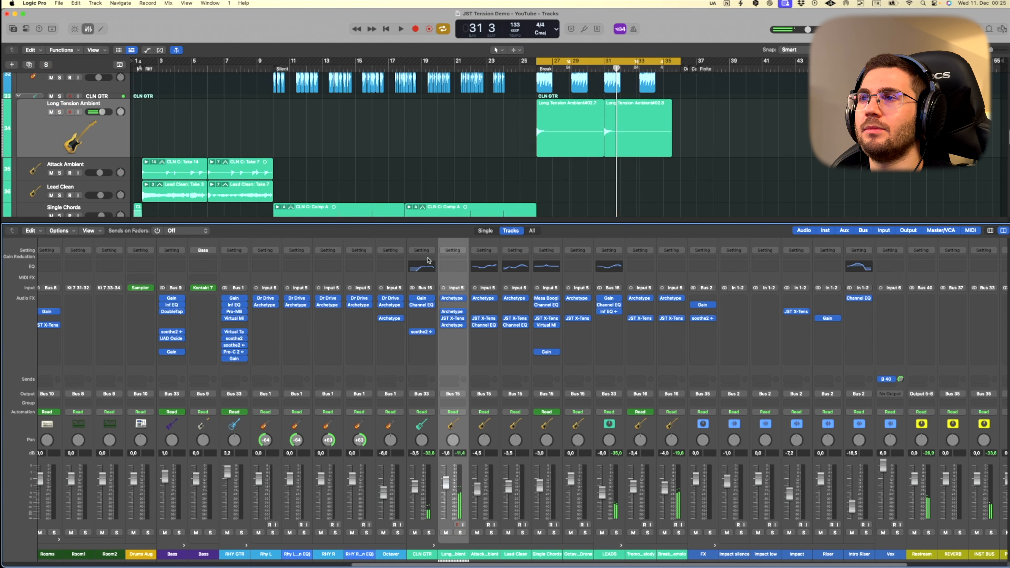
Check Archetype Nolly X once more and close it, and look through the pedal and effects pages of the Long Tension Ambient channel's Archetype Gojira X.
click(453, 300)
drag(684, 149, 584, 149)
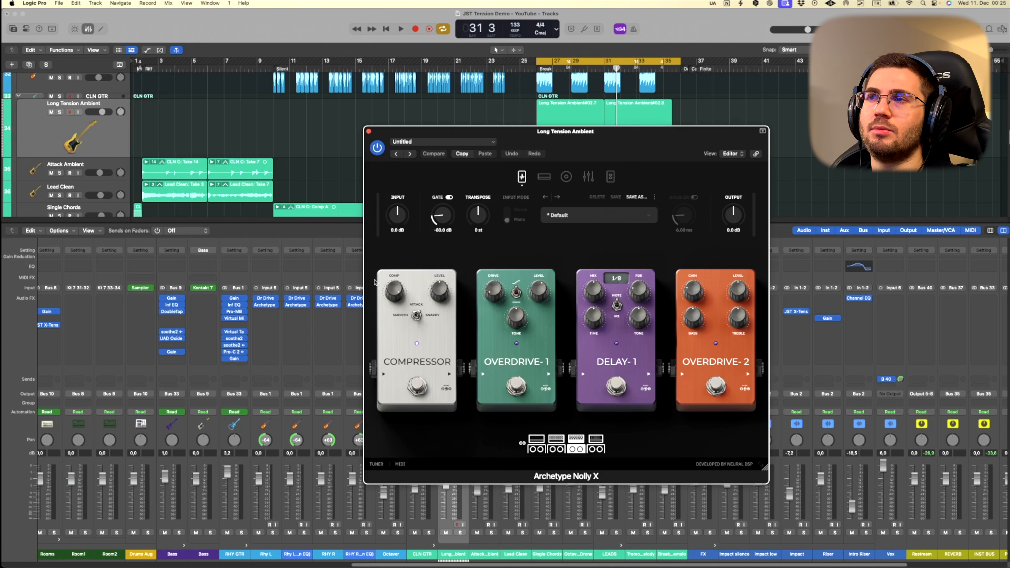
click(369, 133)
click(453, 305)
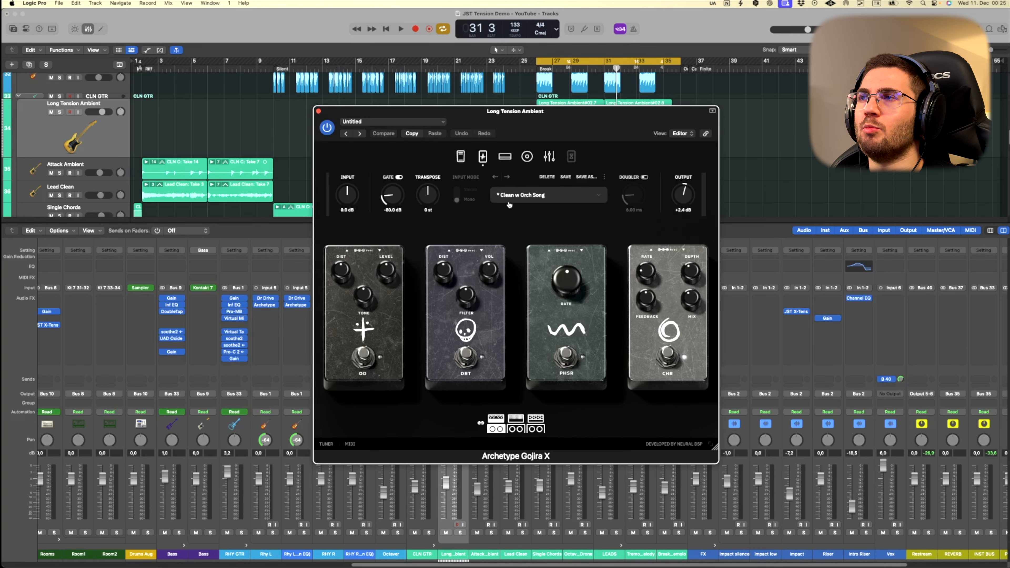
click(572, 157)
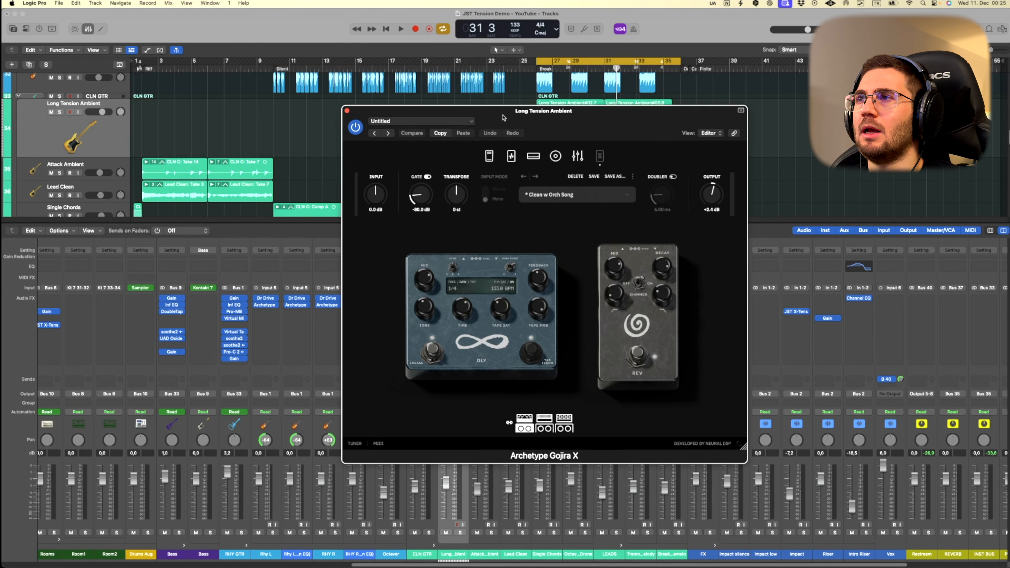
click(490, 156)
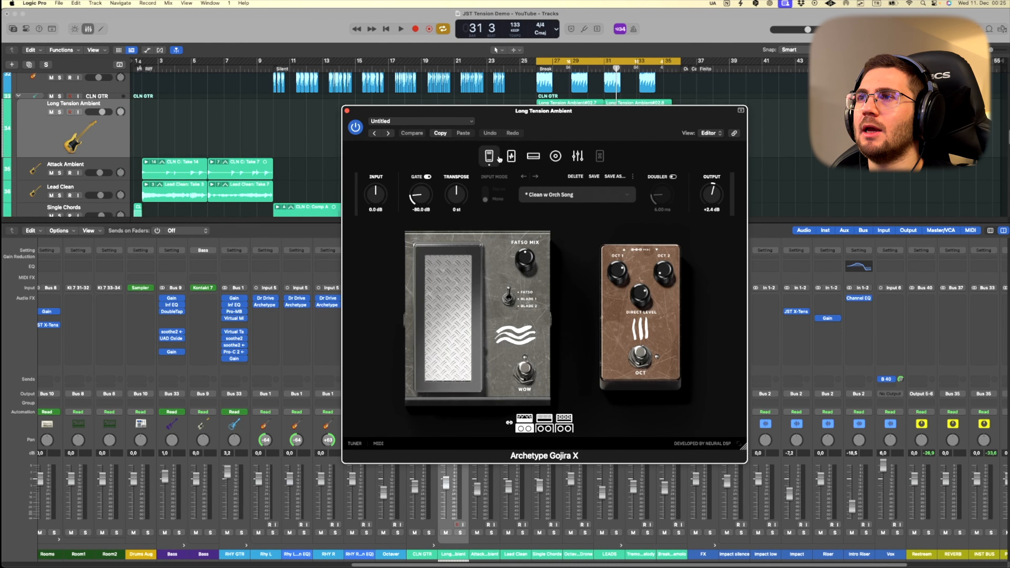
click(510, 156)
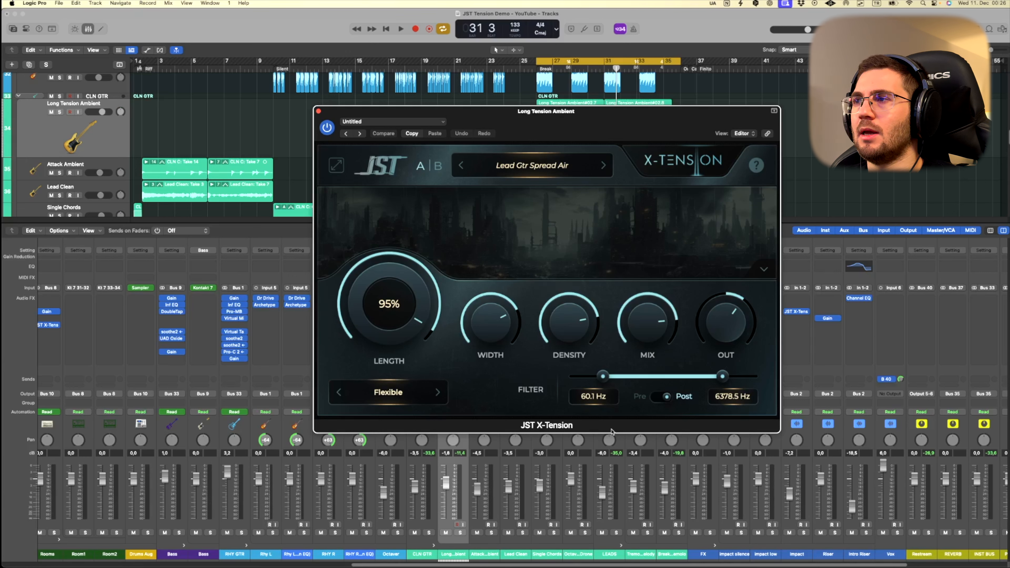
Check the JST X-Tension mix amount, compare the soloed Long Tension Ambient track with the plug-in bypassed and enabled, and close it.
mouse_move(658, 325)
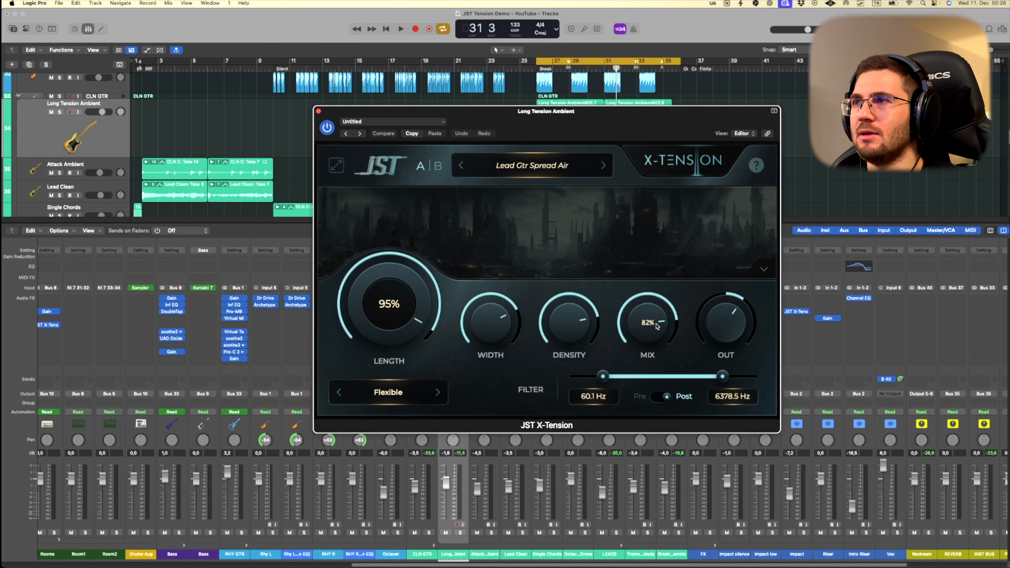
key(s)
click(327, 128)
key(space)
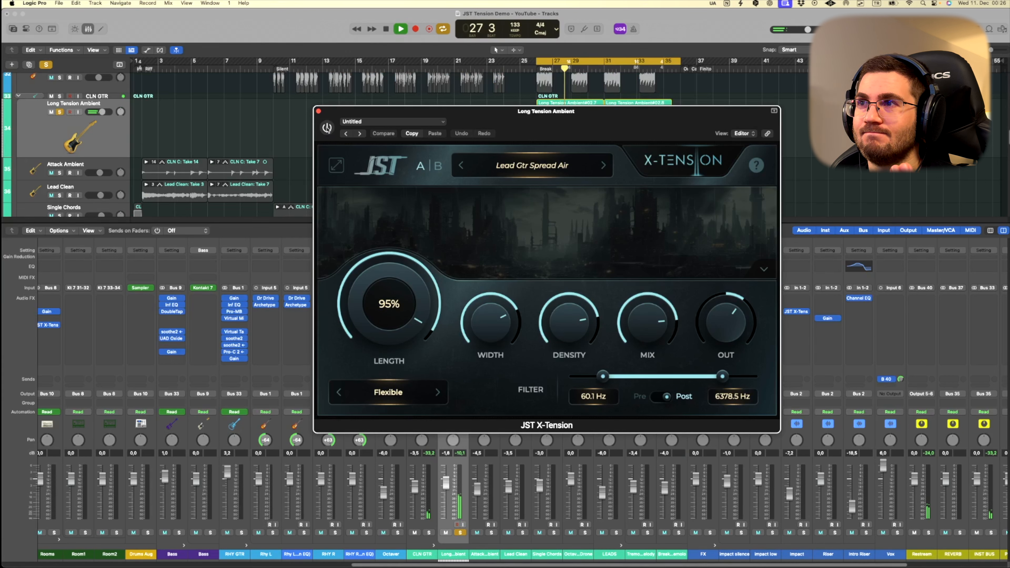
click(327, 129)
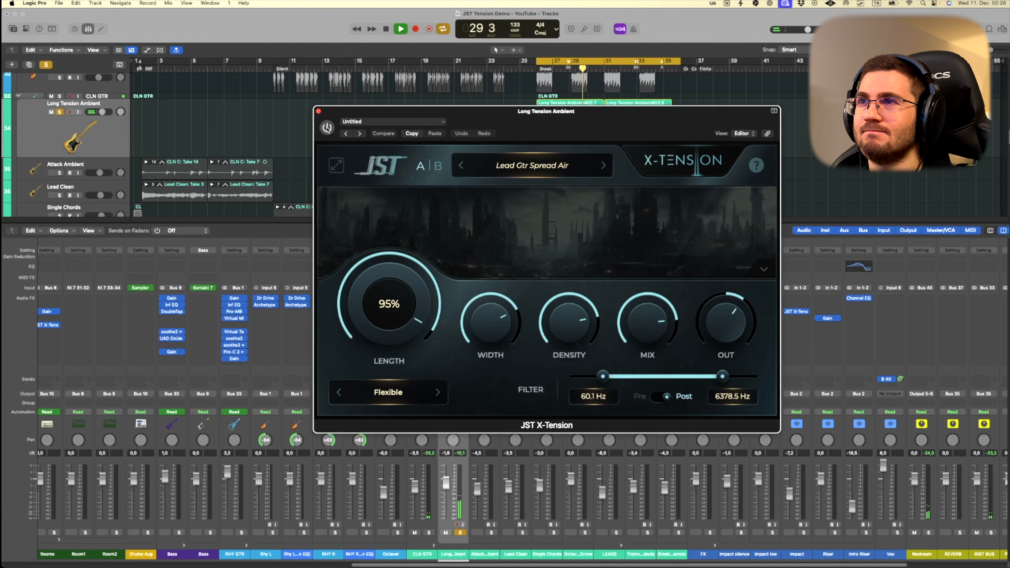
key(space)
key(space)
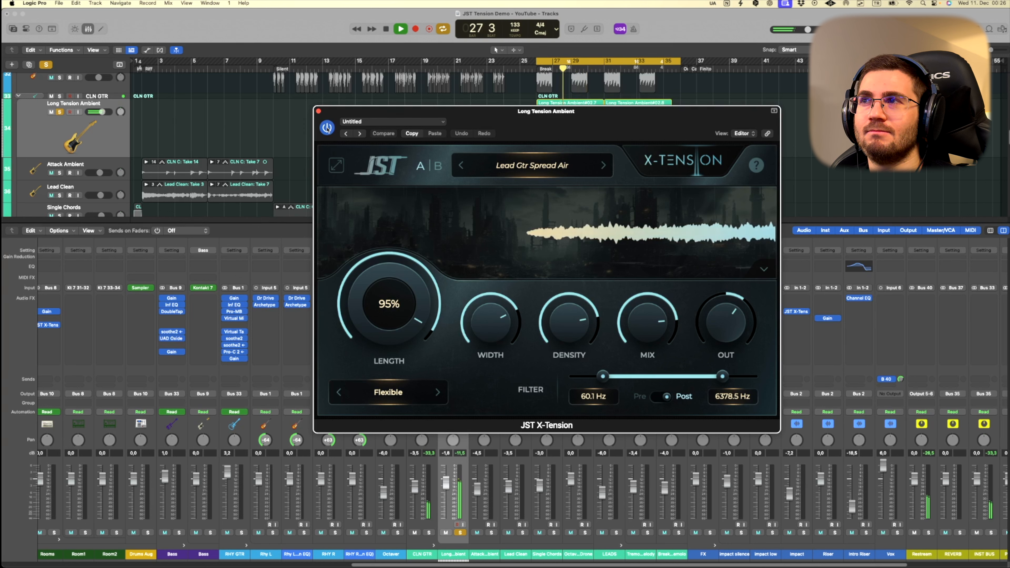
key(space)
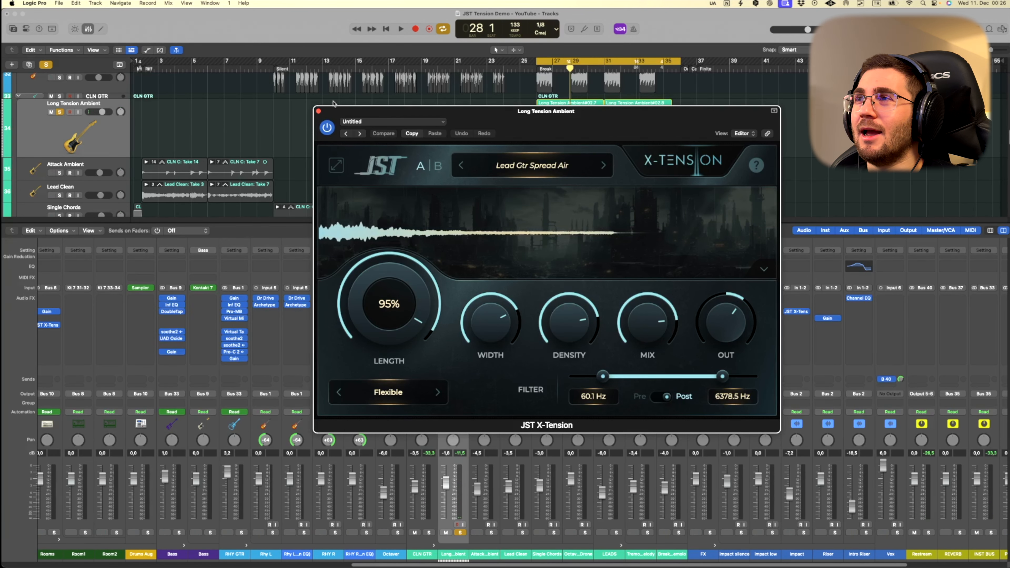
drag(534, 128, 410, 106)
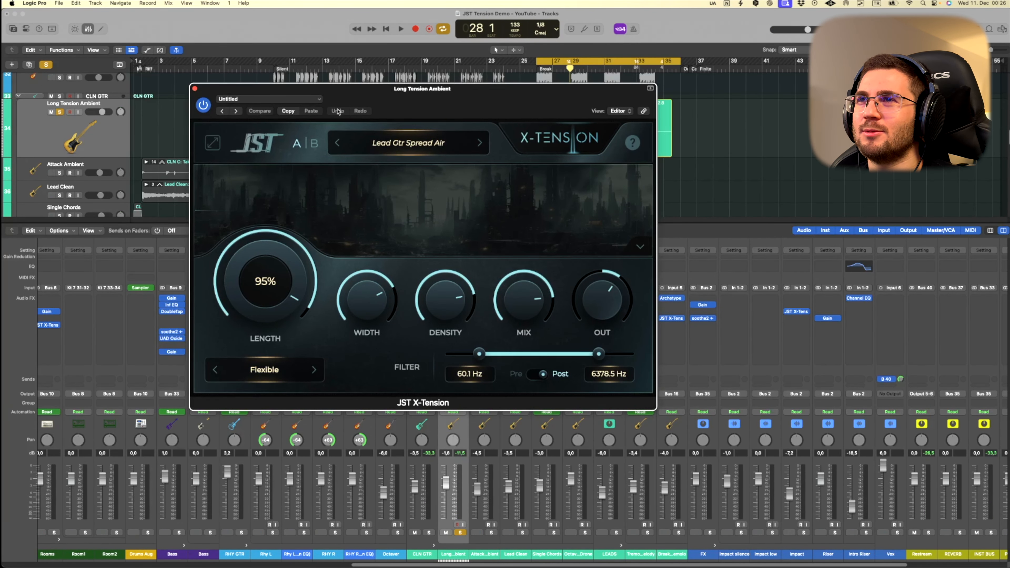
drag(407, 101, 587, 139)
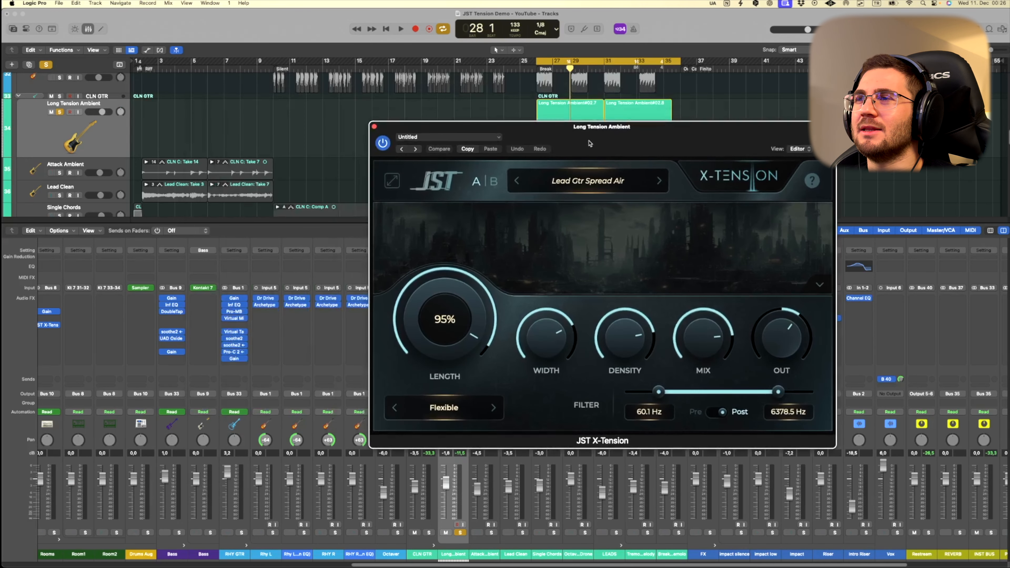
click(374, 127)
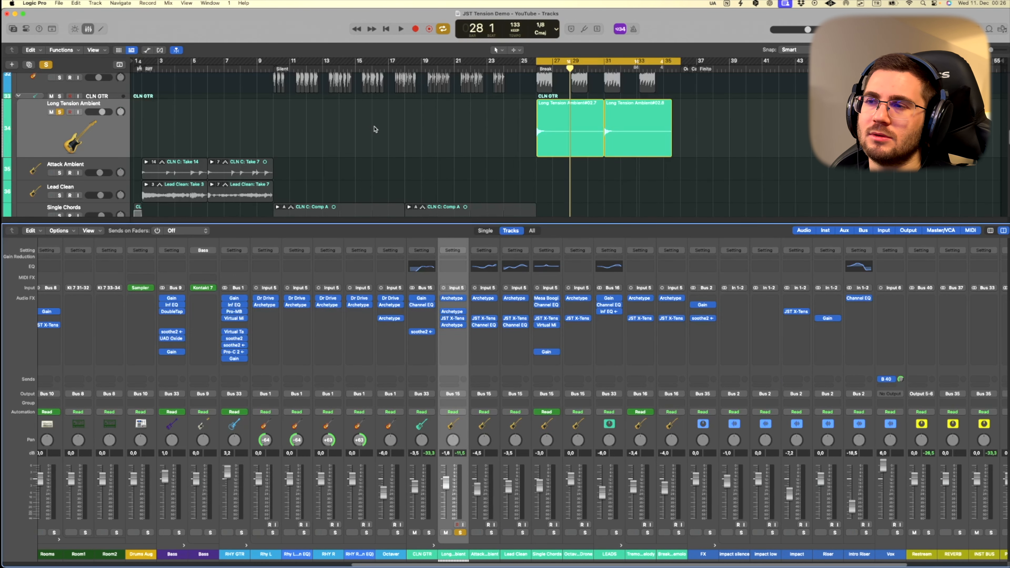
View the delay and reverb pedals of the second Archetype Gojira X during soloed playback, and close the plug-in.
click(452, 325)
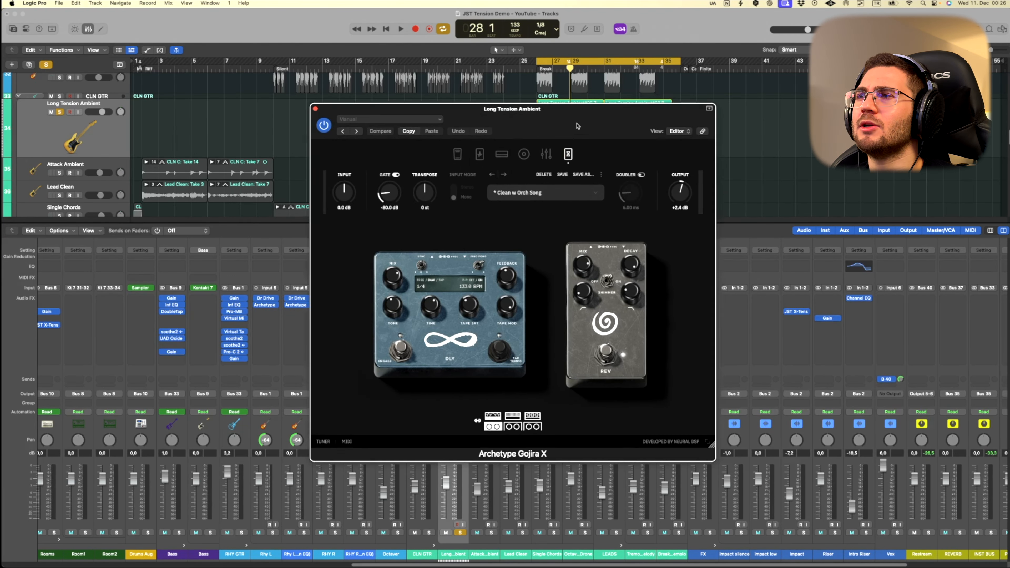
drag(577, 126, 819, 48)
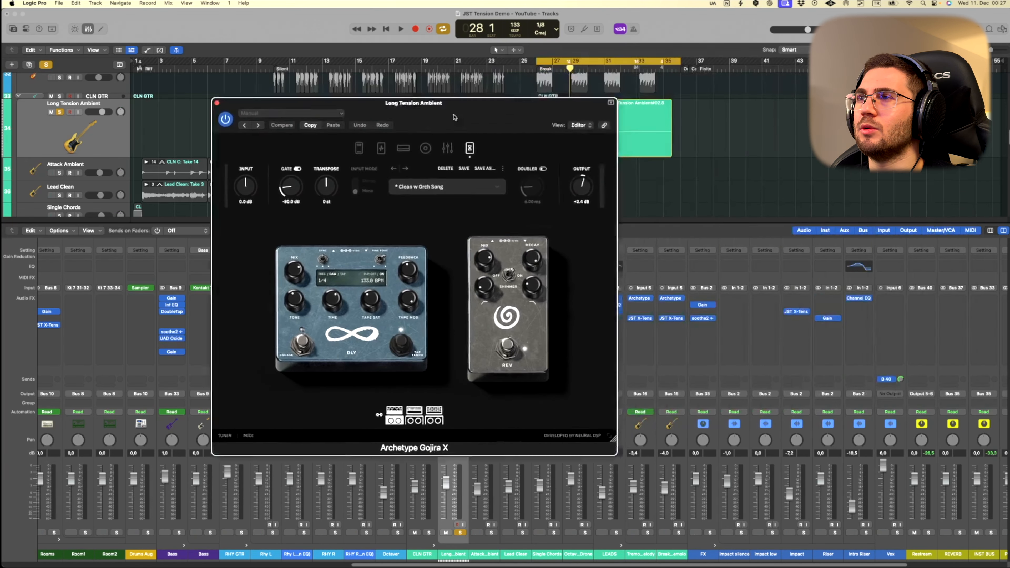
drag(454, 117, 357, 127)
key(space)
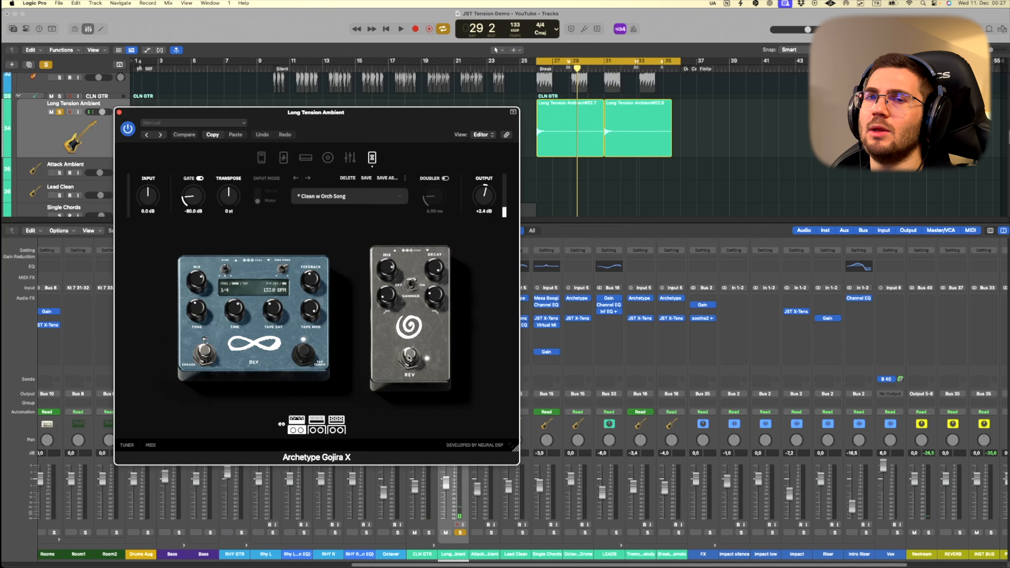
key(space)
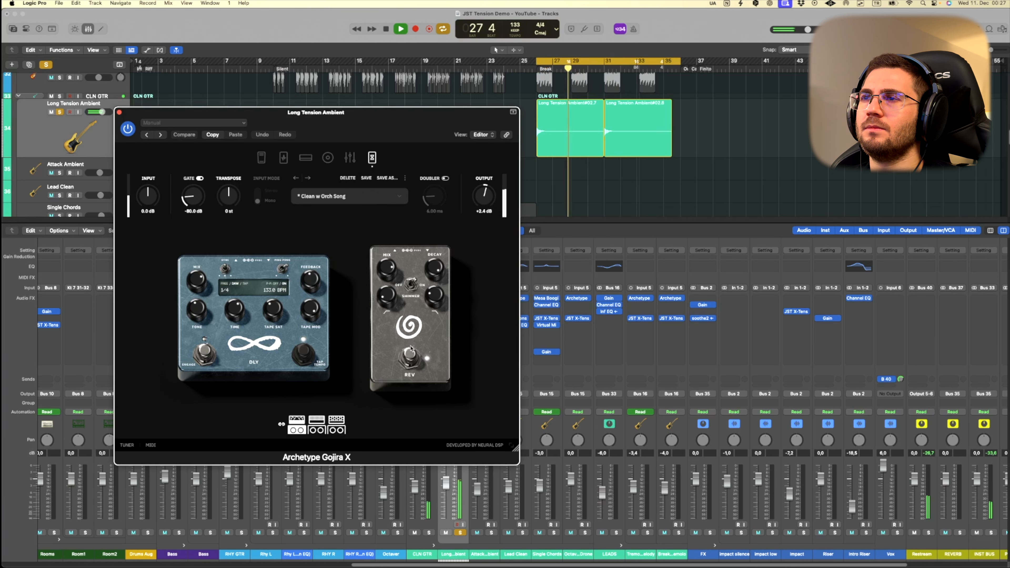
key(space)
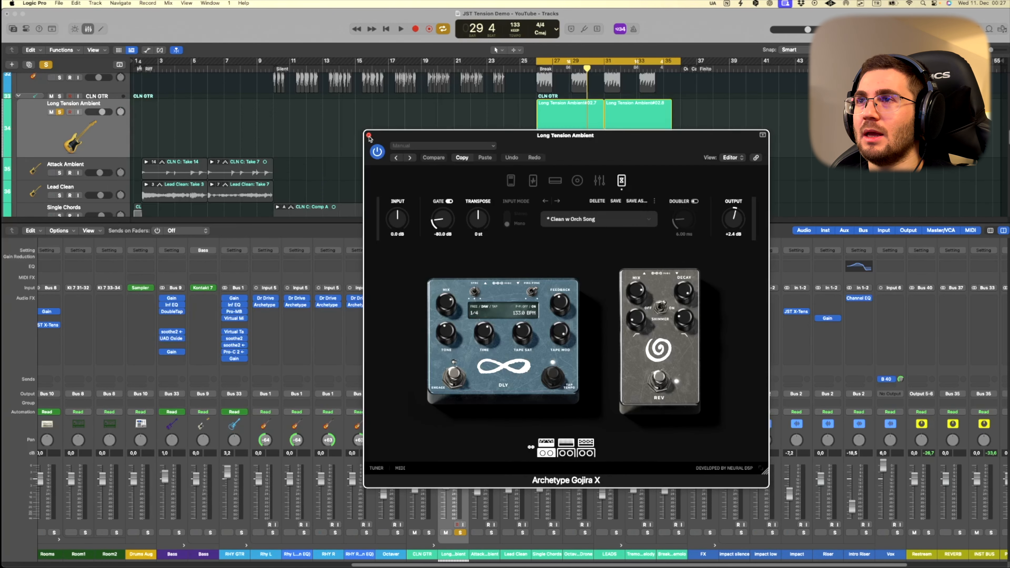
click(370, 137)
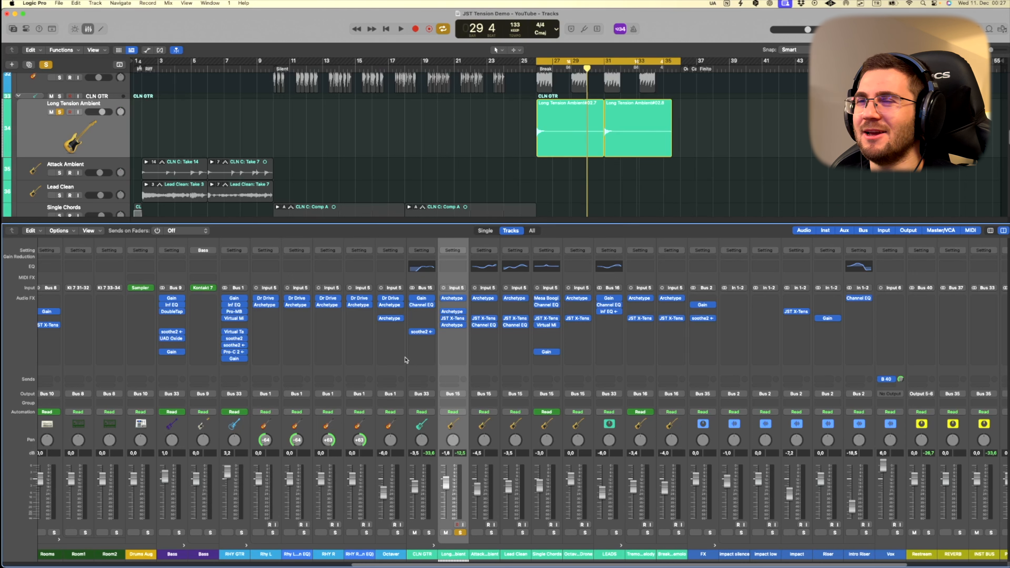
Clear the Long Tension Ambient solo, select the Attack Ambient channel and set the cycle range to its first region.
click(460, 532)
click(474, 541)
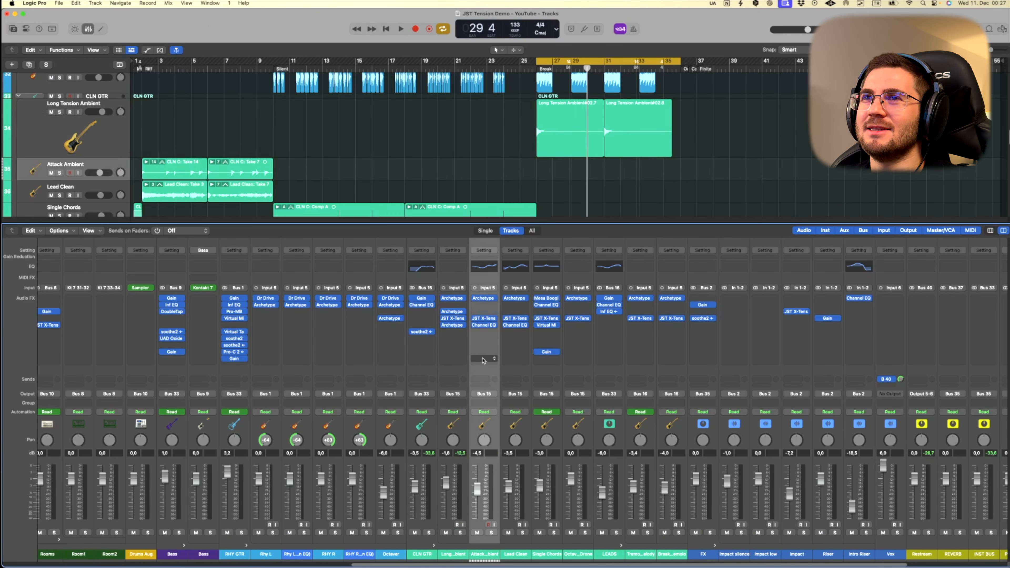
scroll(451, 168, down, 2)
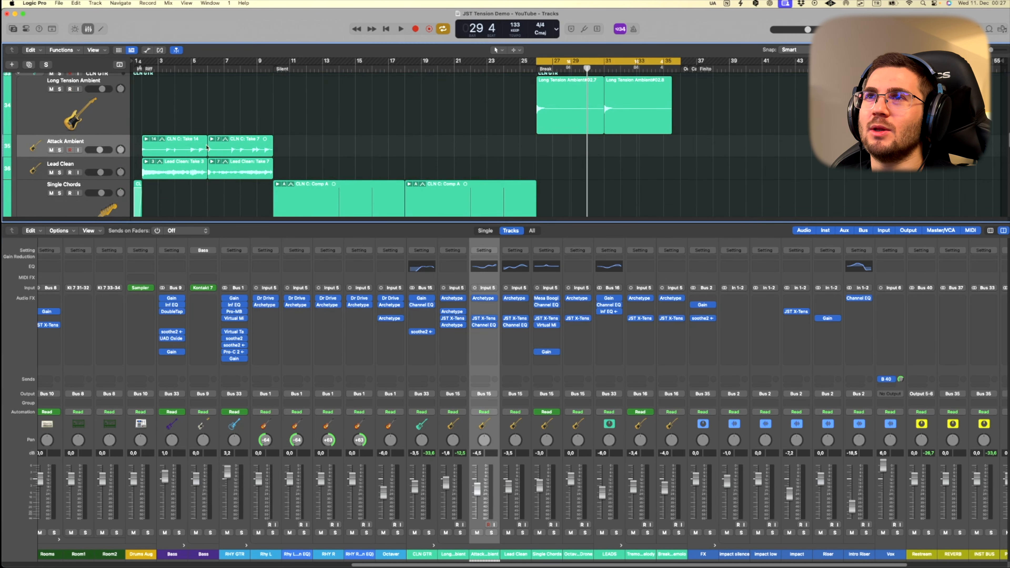
click(184, 144)
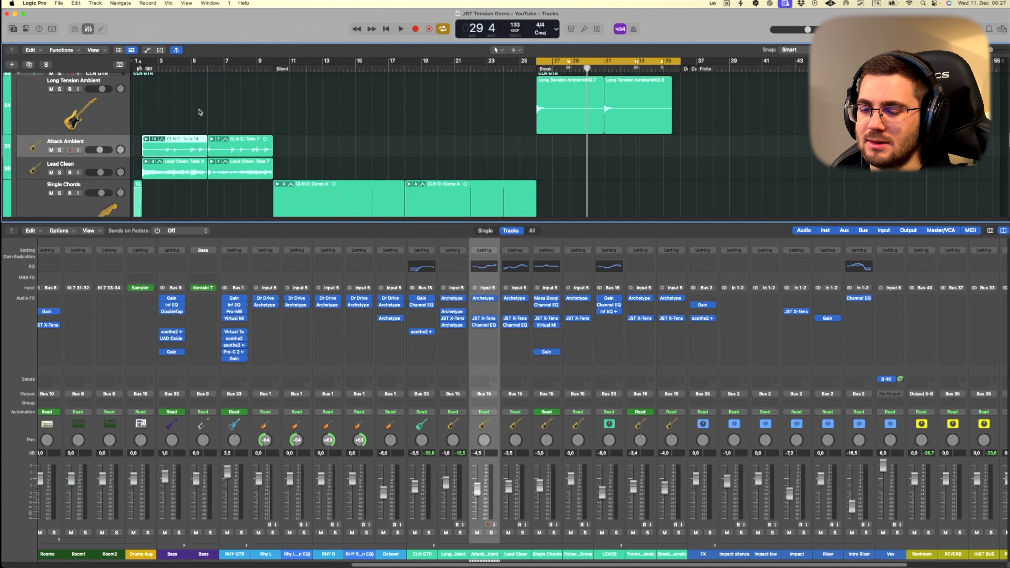
key(super+u)
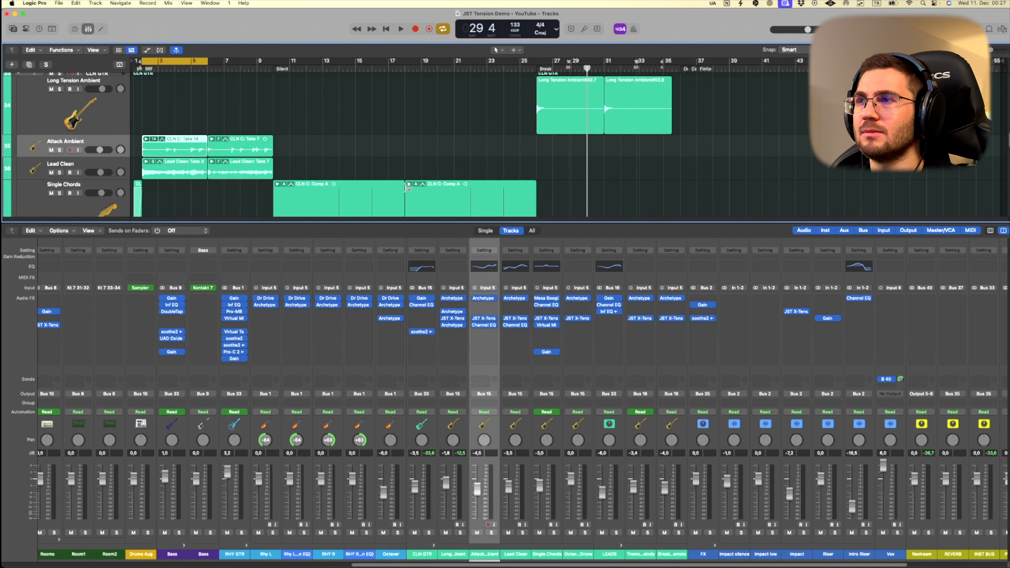
Solo the Attack Ambient track and listen to it within the cycle range.
key(s)
key(space)
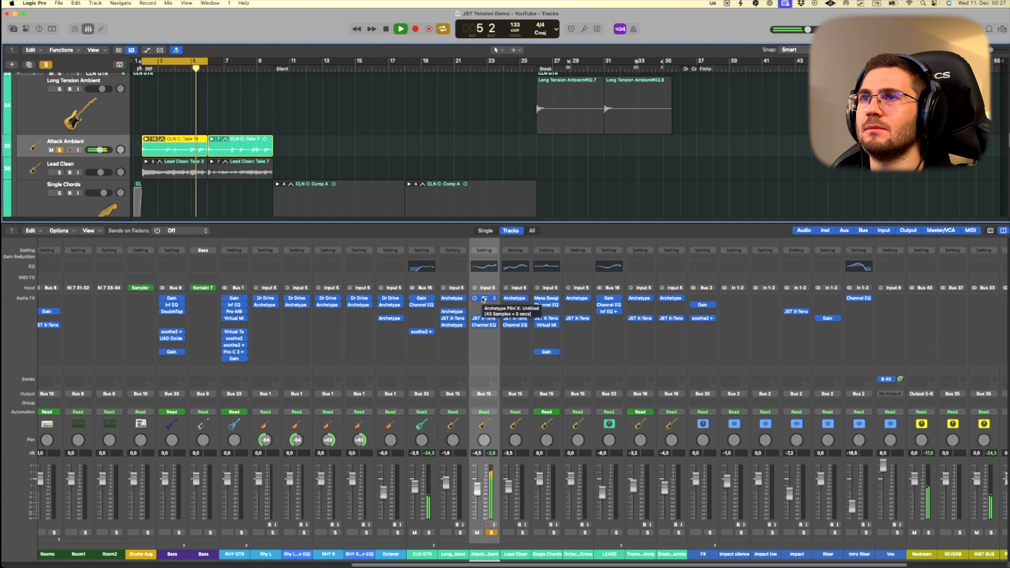
key(space)
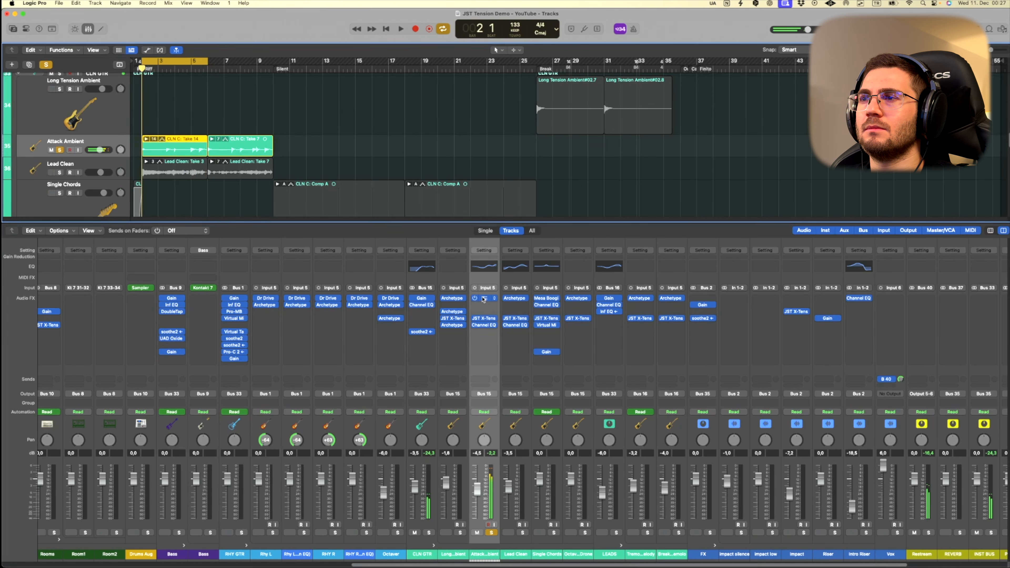
View Archetype Plini X on the Attack Ambient channel and browse its User presets without choosing another one.
click(483, 299)
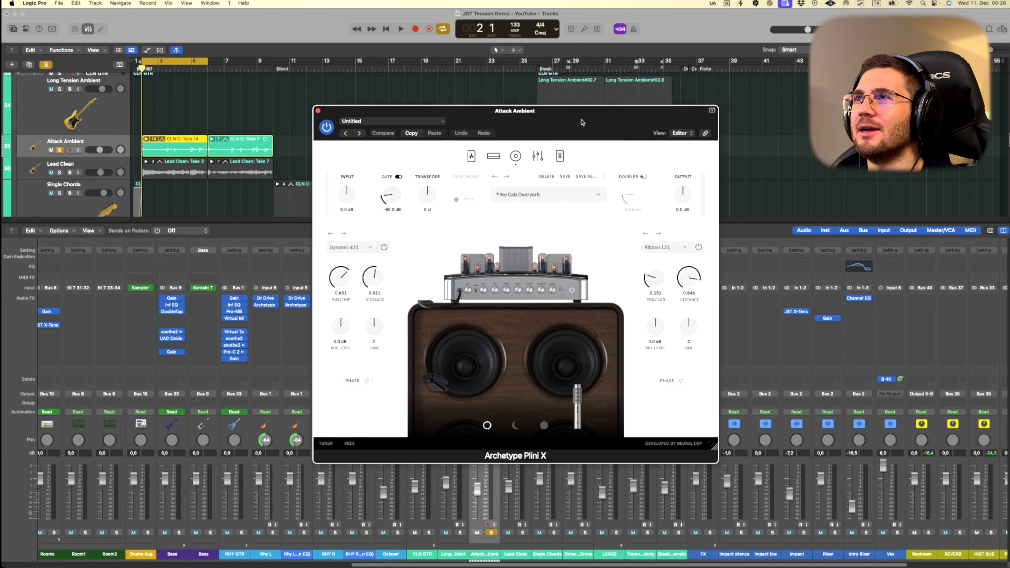
drag(582, 122, 568, 120)
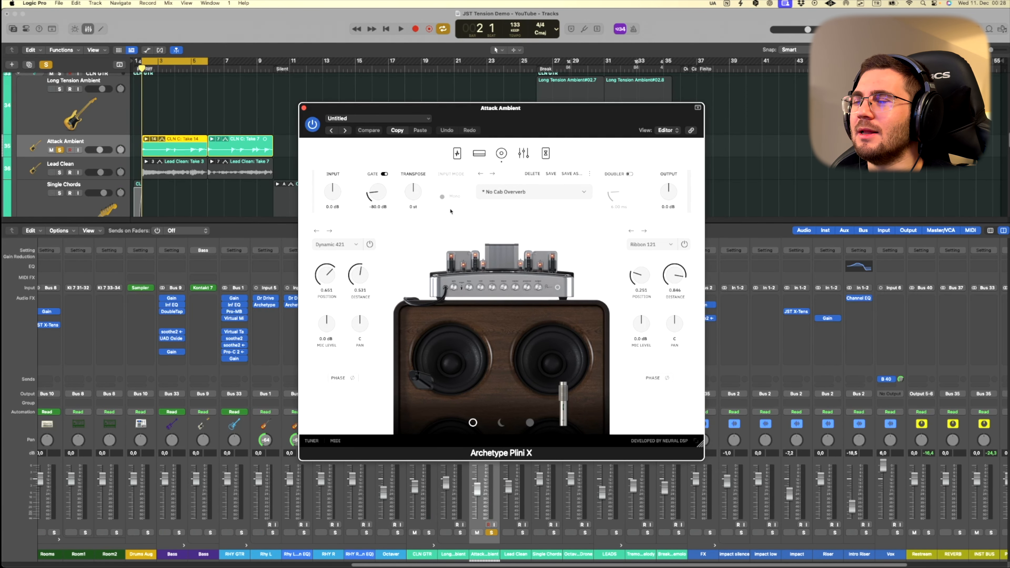
click(517, 192)
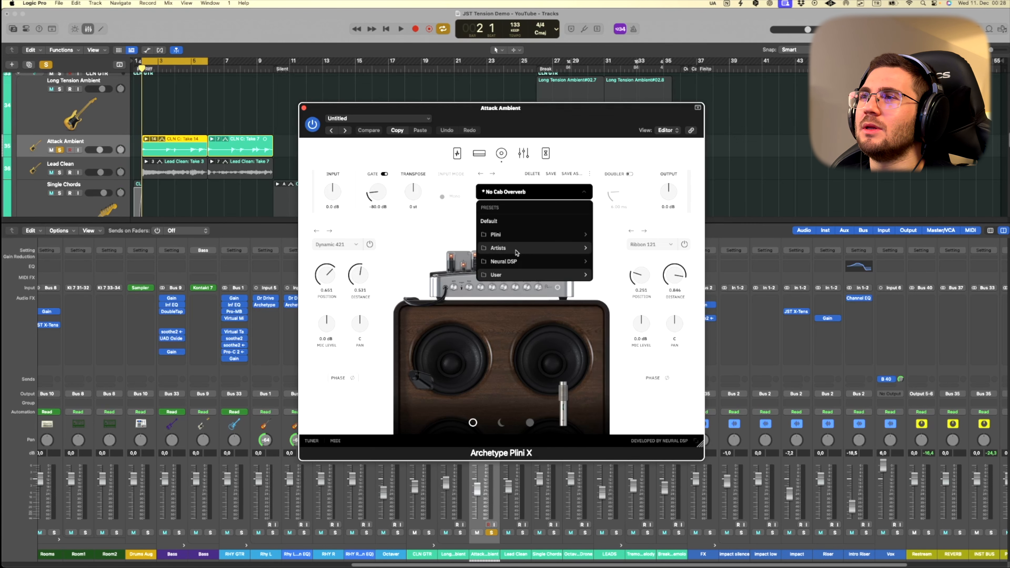
mouse_move(518, 275)
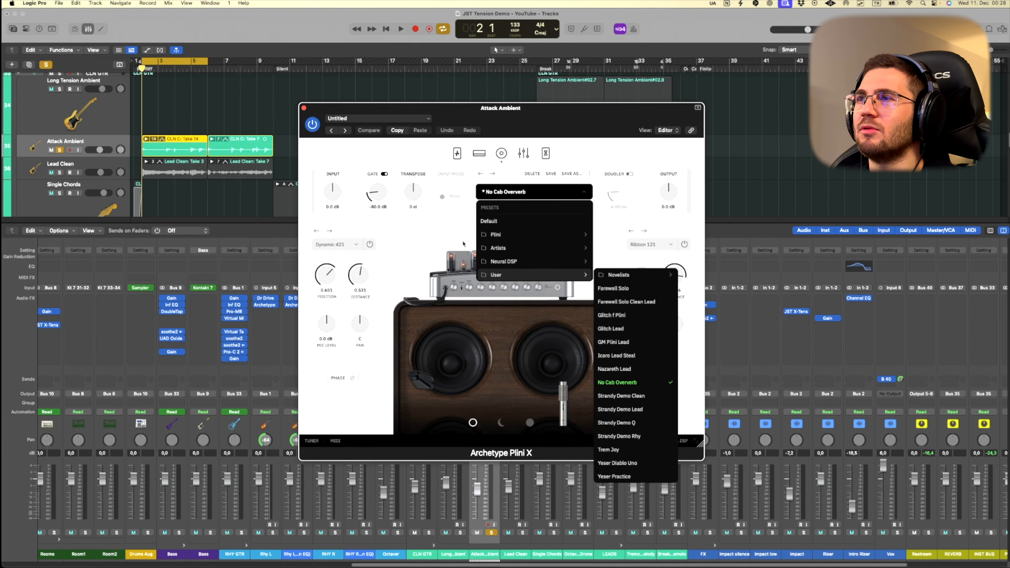
click(446, 225)
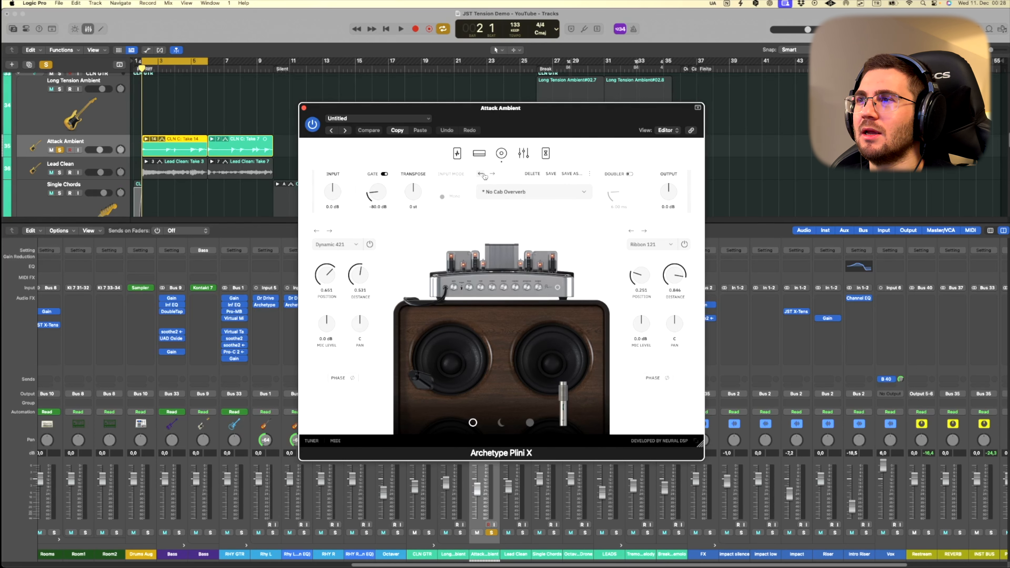
Close Archetype Plini X and view the JST X-Tension settings on the Attack Ambient channel.
drag(318, 110, 532, 101)
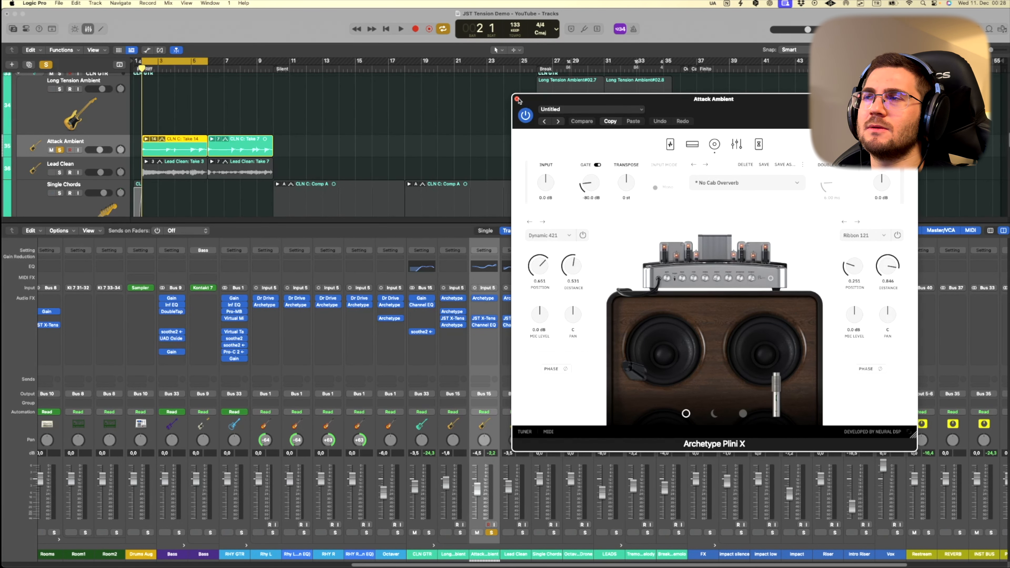
click(517, 99)
click(488, 319)
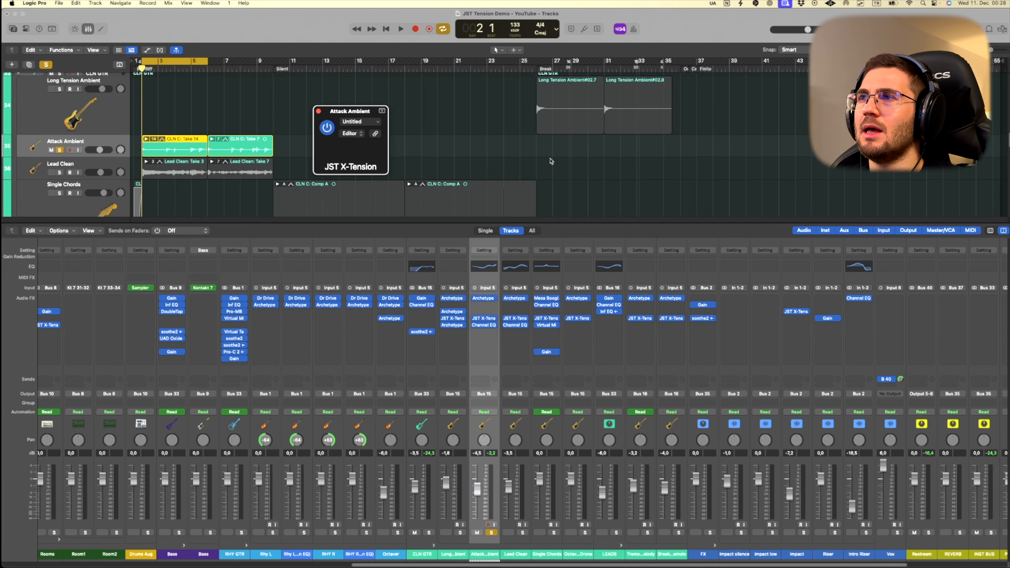
drag(501, 104, 429, 85)
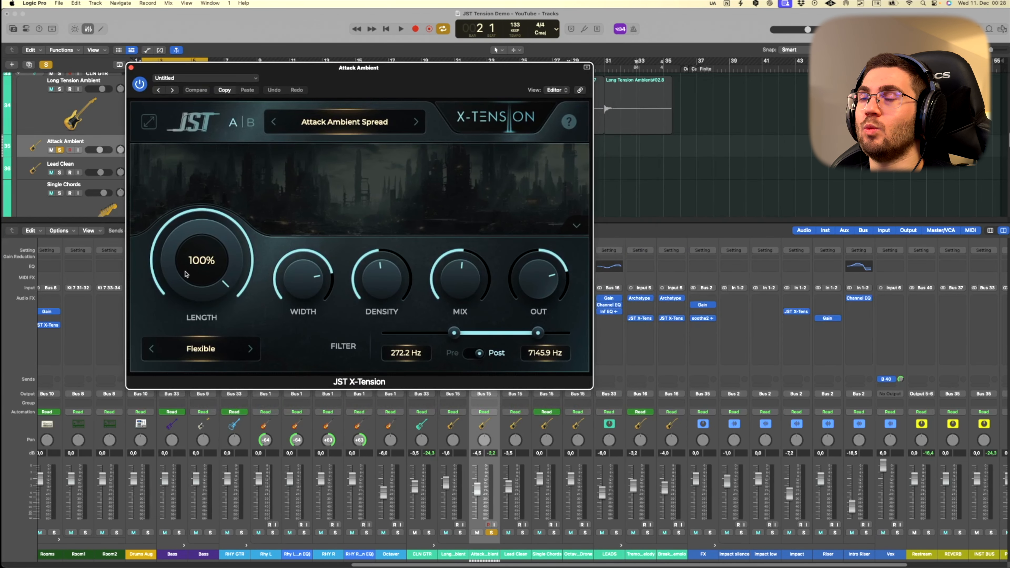
mouse_move(473, 306)
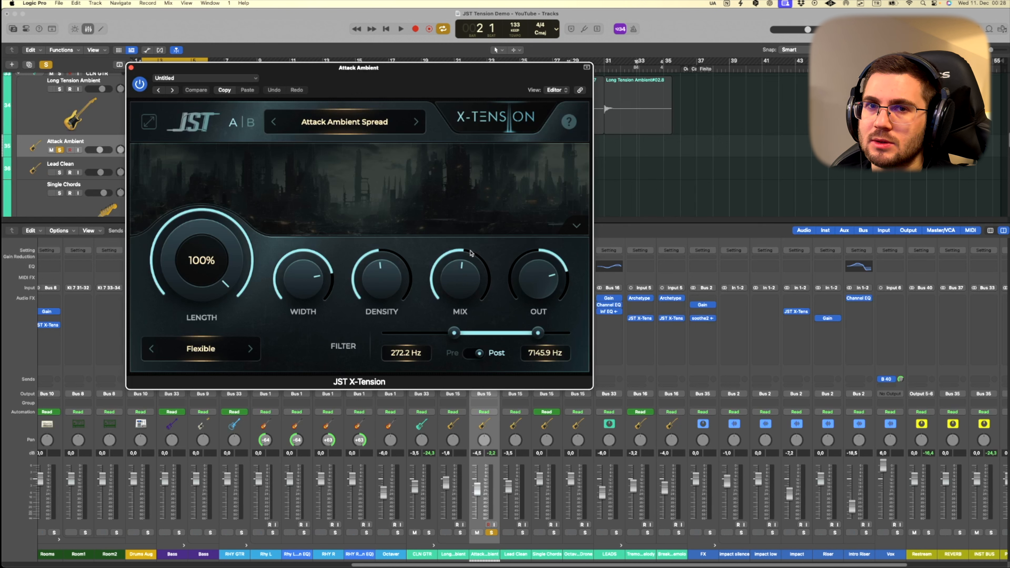
mouse_move(434, 280)
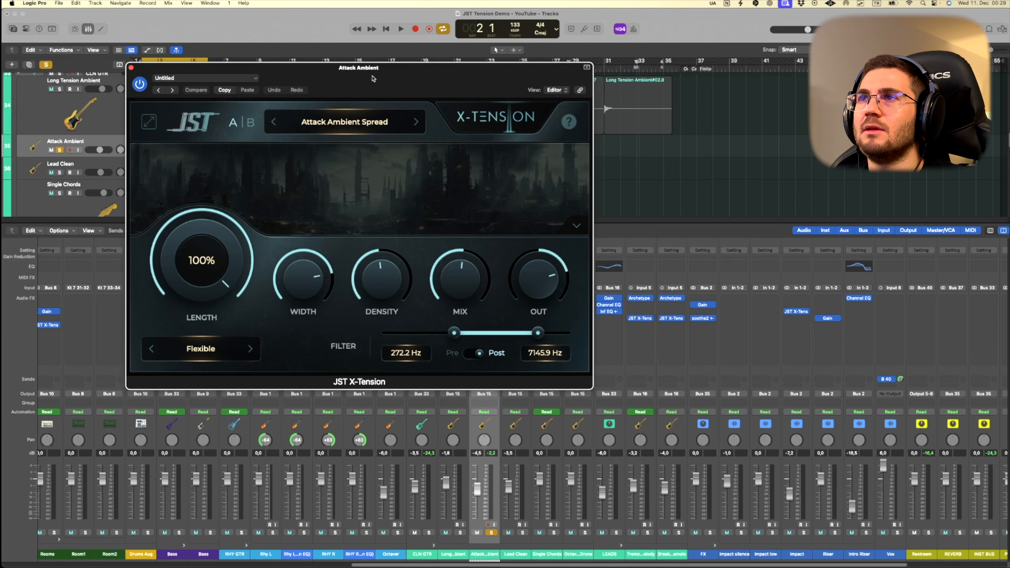
drag(372, 80, 764, 72)
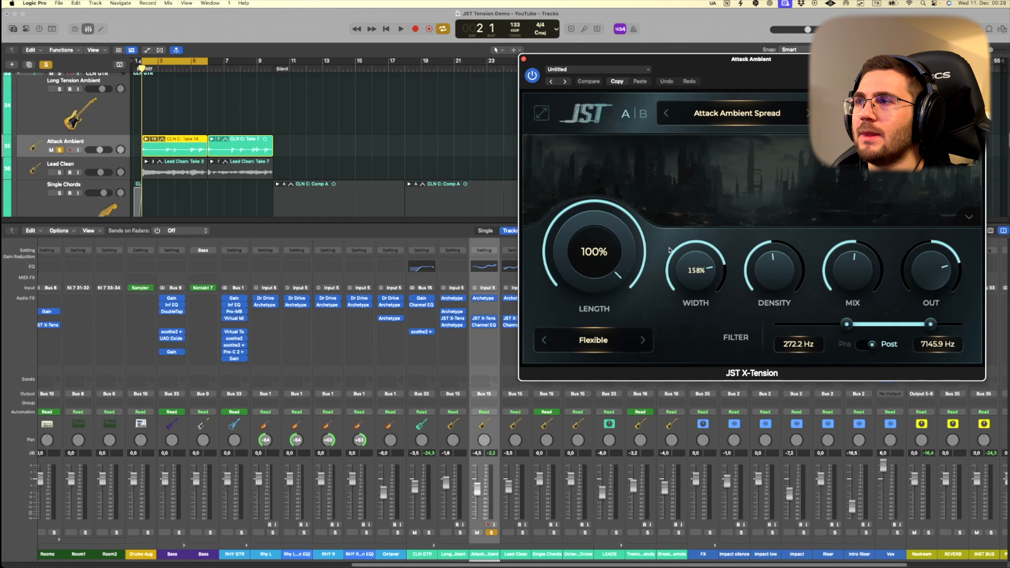
Compare the soloed Attack Ambient with X-Tension bypassed and enabled during playback, close the plug-in and clear the solo.
click(533, 77)
key(space)
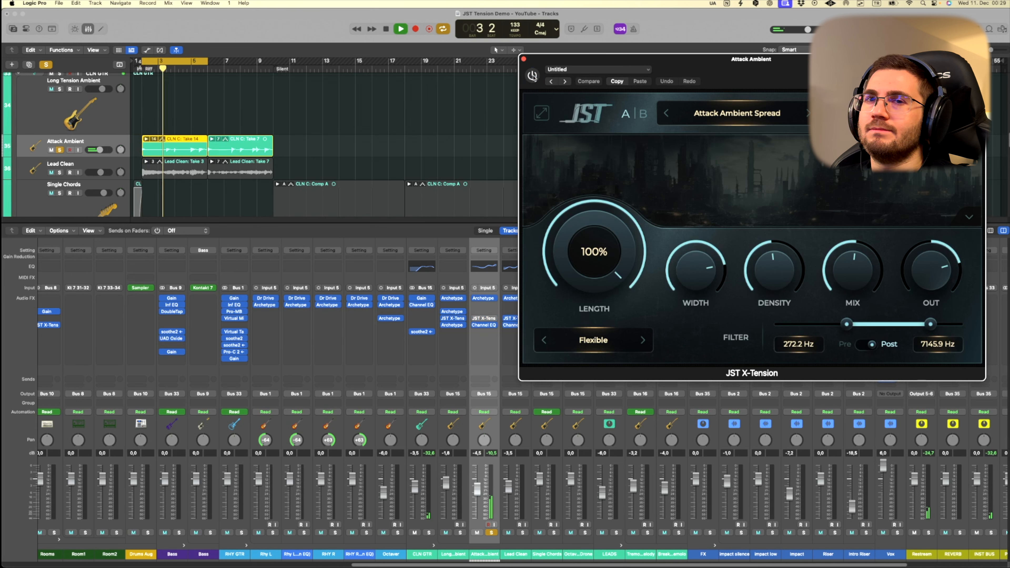
click(533, 76)
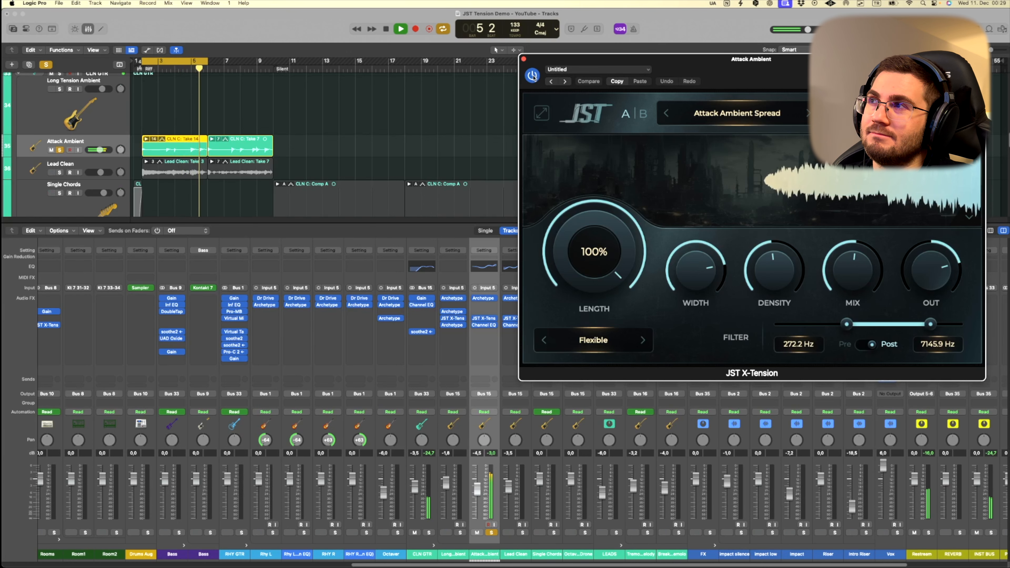
click(523, 58)
key(space)
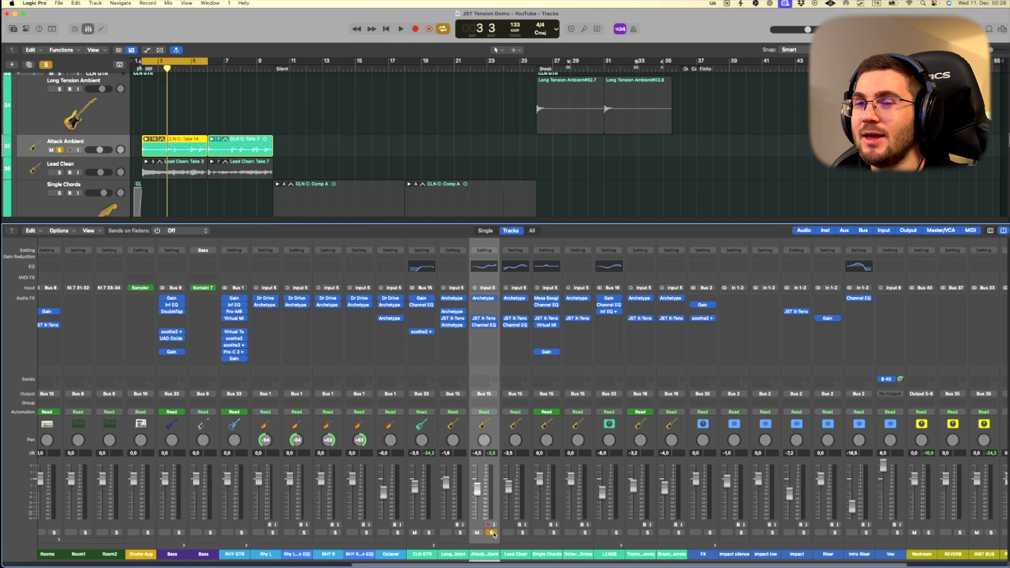
click(491, 533)
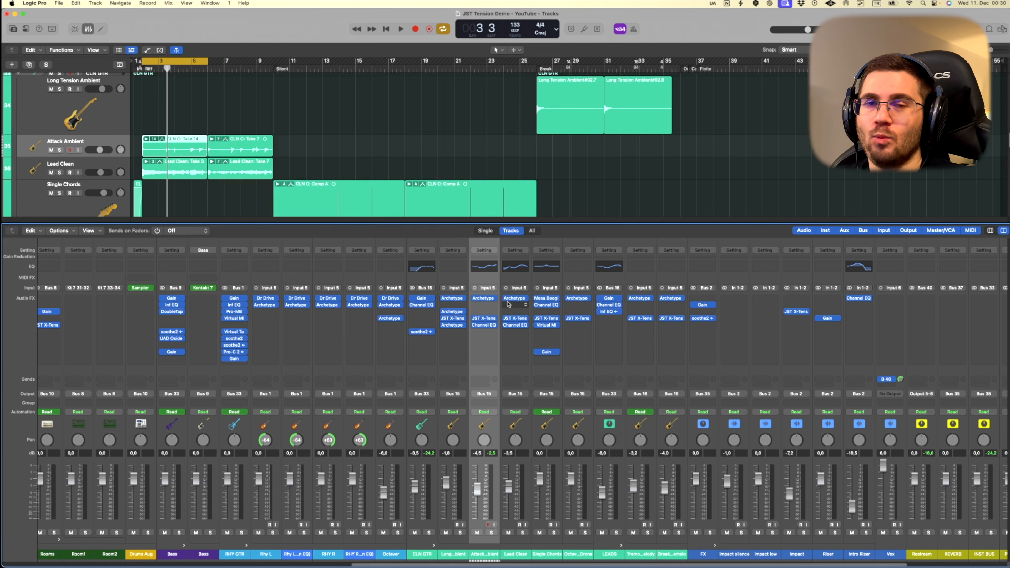
Select the Lead Clean channel and view its JST X-Tension settings with the track's regions in sight.
click(515, 318)
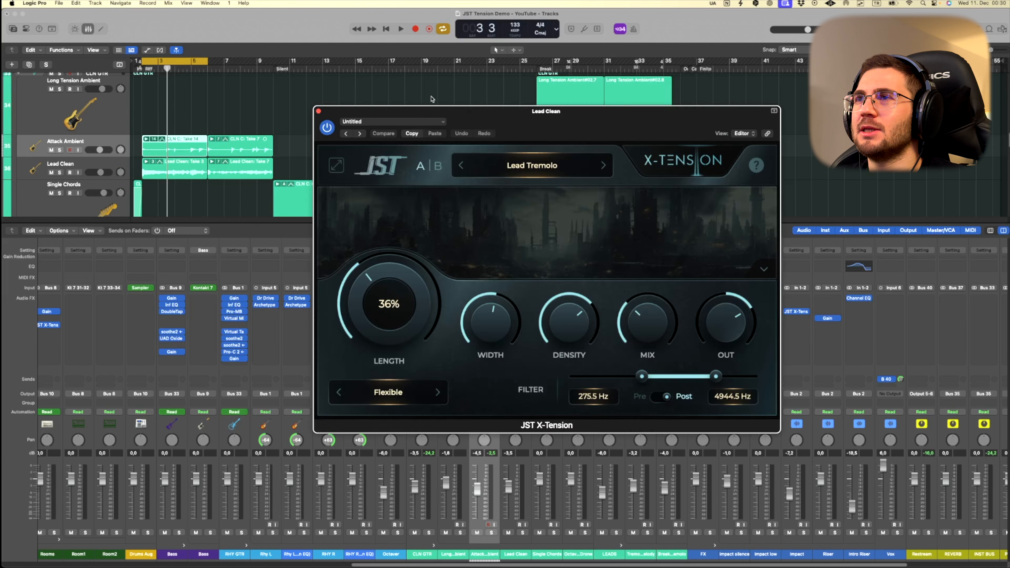
click(525, 553)
click(318, 111)
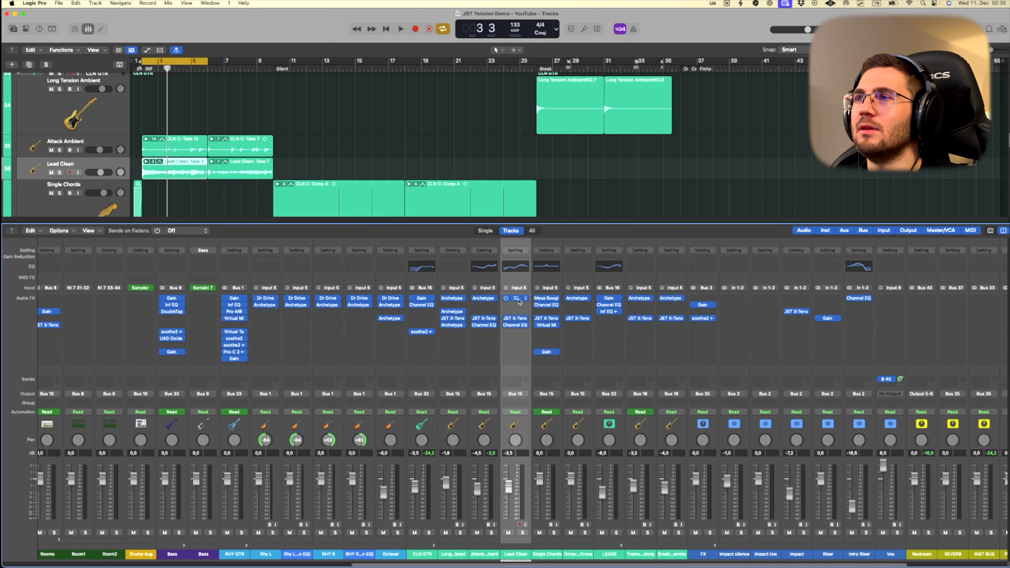
click(519, 325)
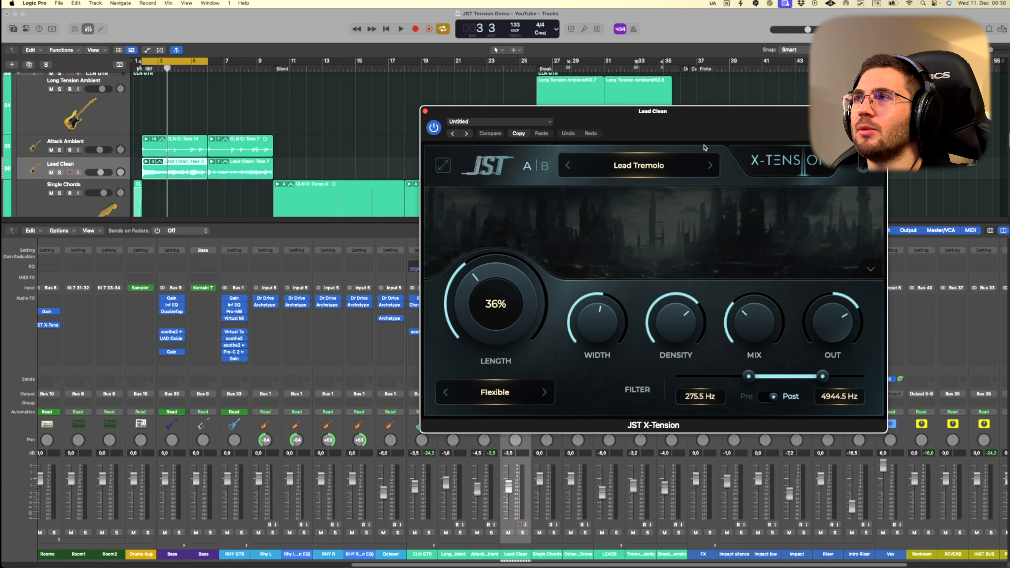
drag(696, 127, 744, 124)
scroll(187, 179, down, 3)
scroll(159, 145, up, 2)
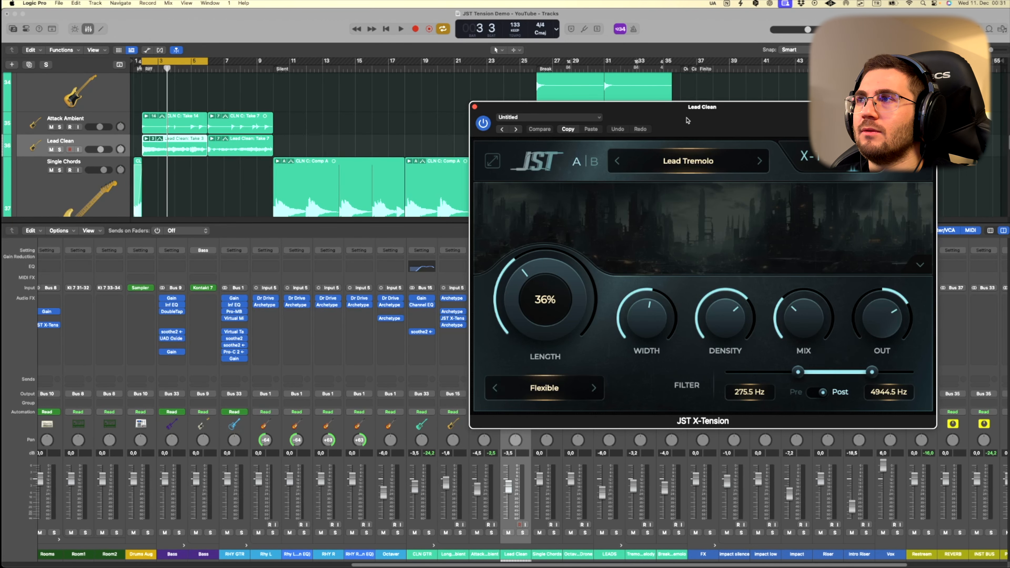
drag(533, 144, 486, 168)
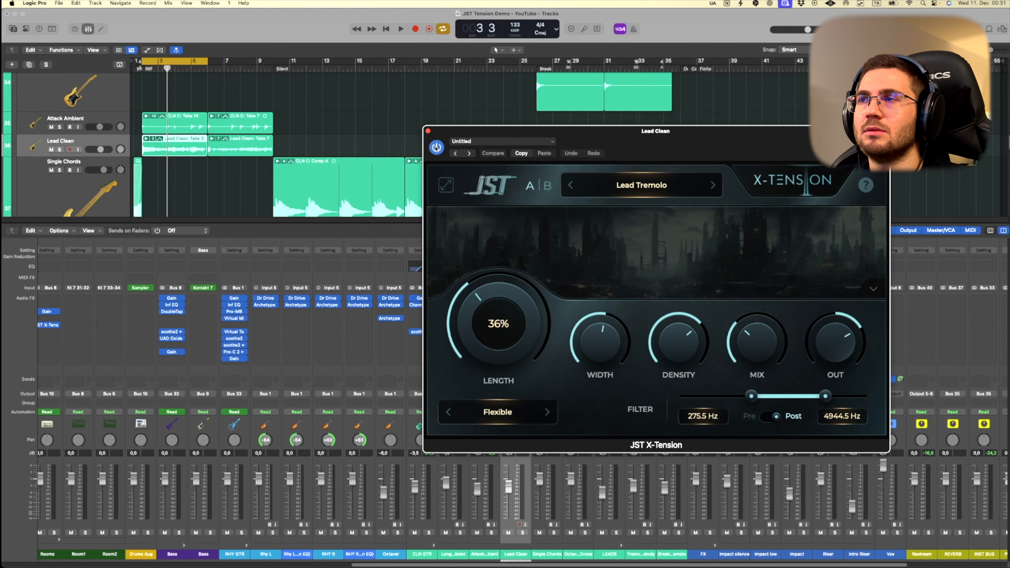
Solo Lead Clean, compare it with X-Tension bypassed and enabled during playback, and clear the solo and close the plug-in.
key(s)
key(space)
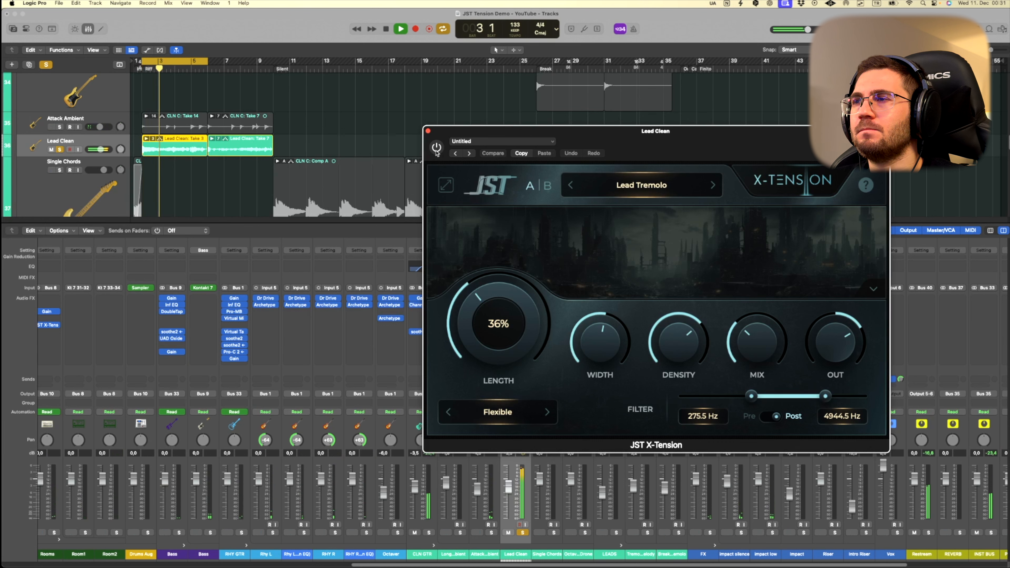
click(436, 148)
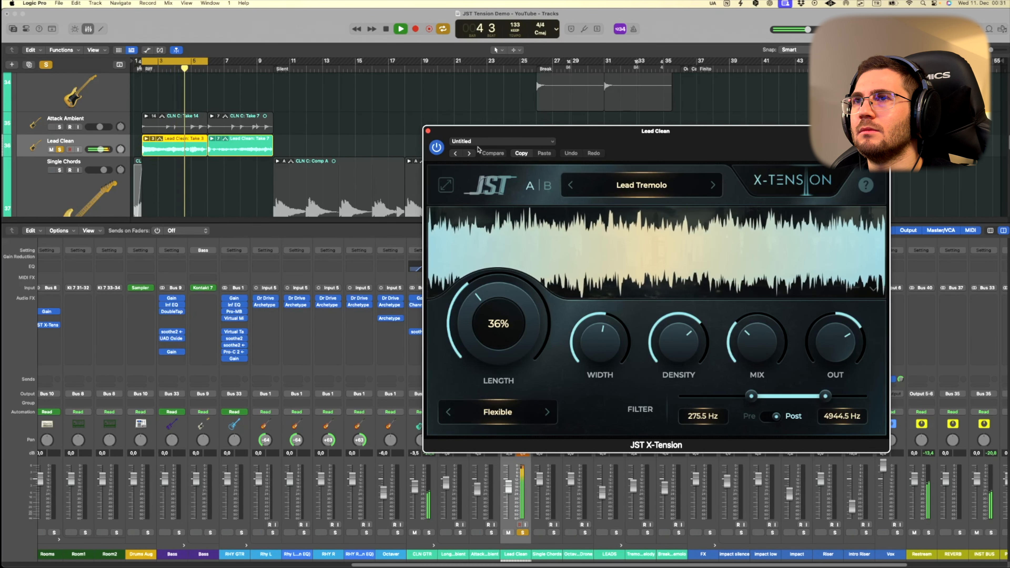
key(space)
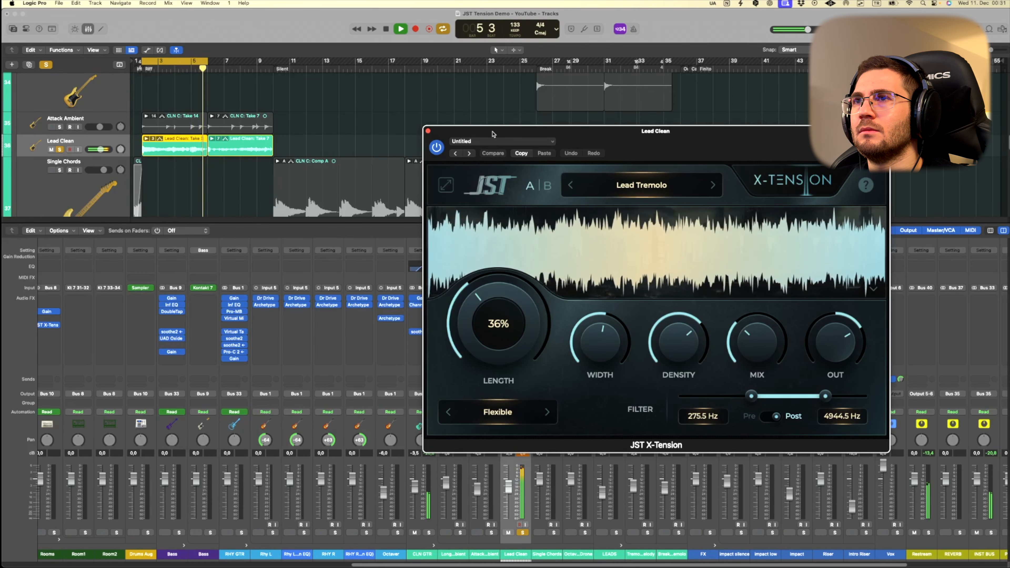
key(s)
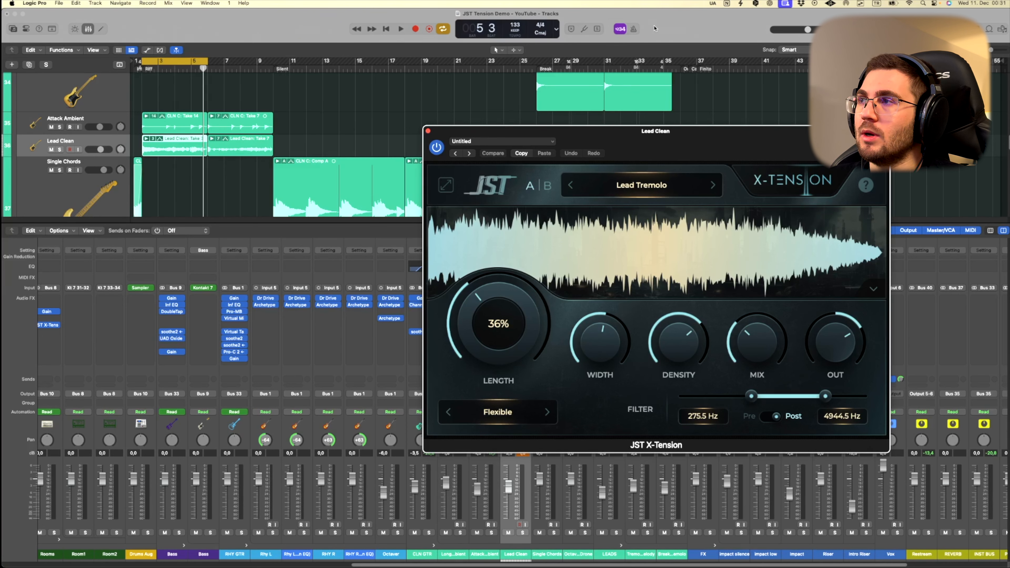
click(429, 131)
Select the Single Chords track and set the cycle range to its region starting at bar 10.
key(Down)
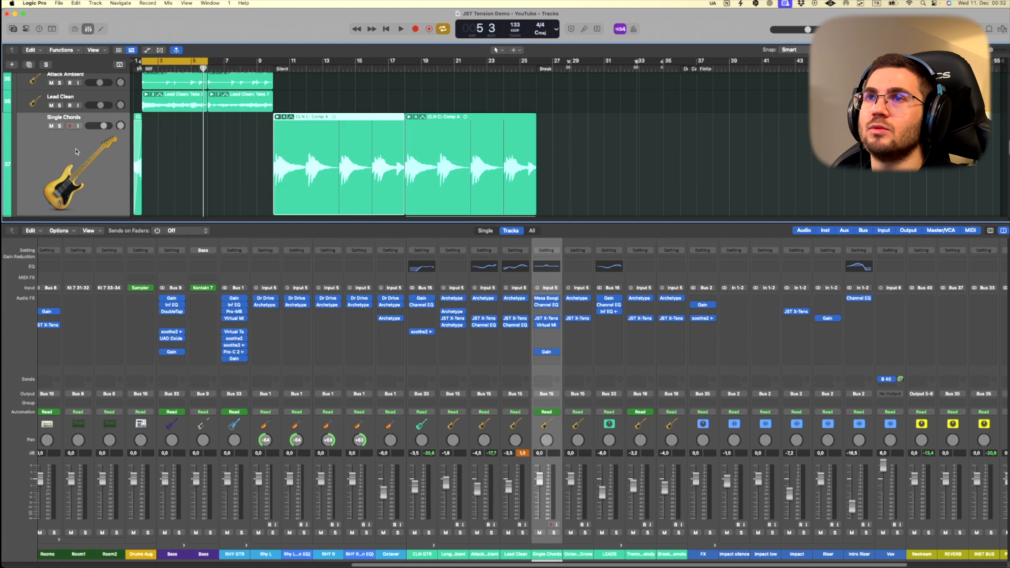
click(317, 140)
key(super+u)
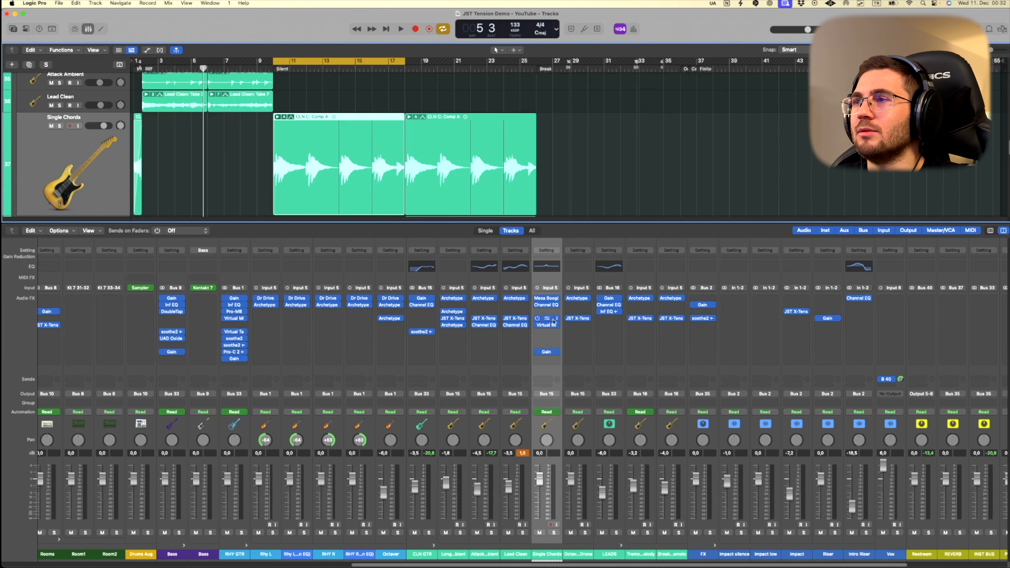
View Archetype Plini X on Lead Clean and the EQ, pedals and amp of Mesa Boogie Mark IIC+ Suite on Single Chords.
click(516, 299)
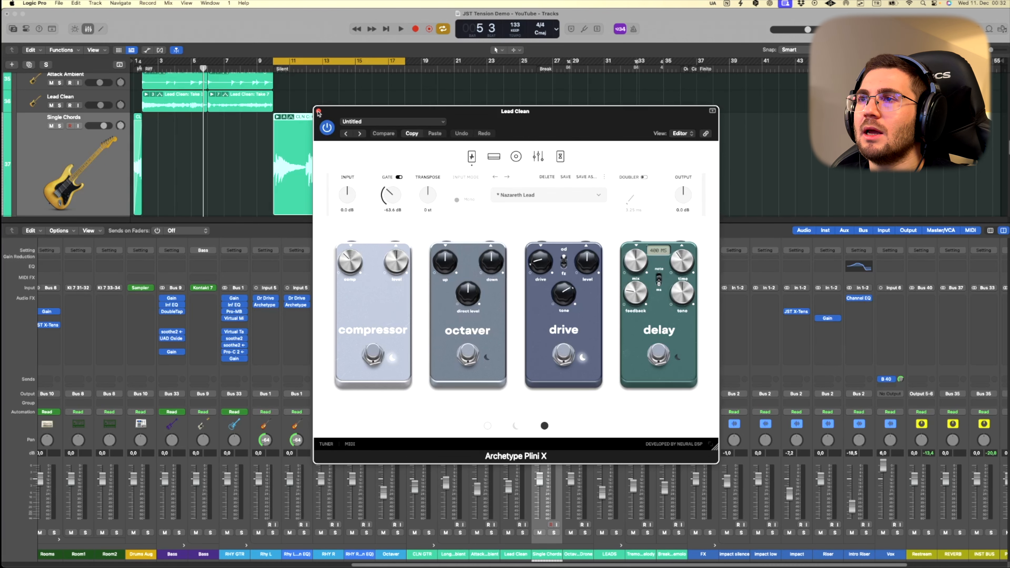
click(319, 112)
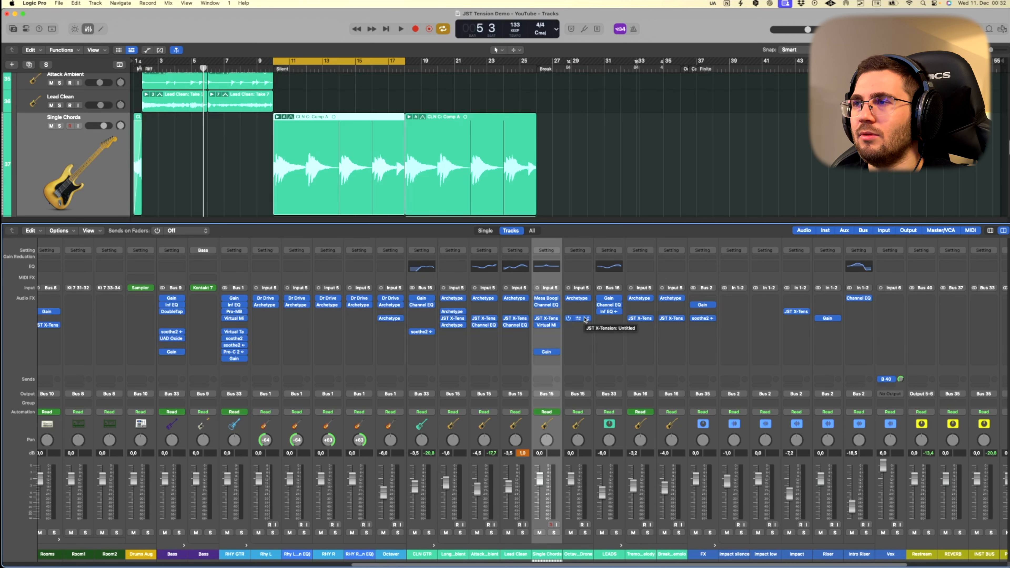
click(547, 298)
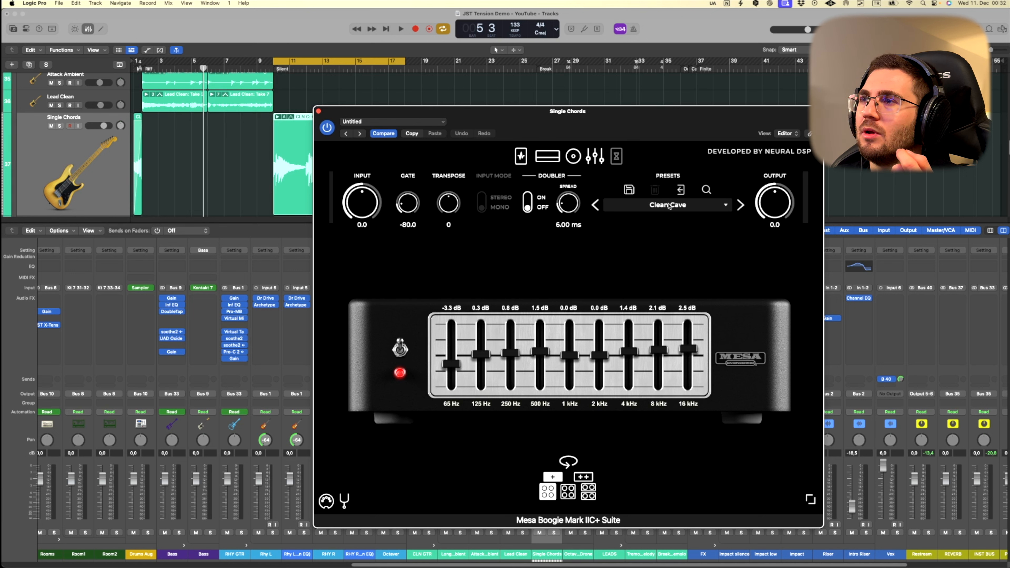
click(517, 159)
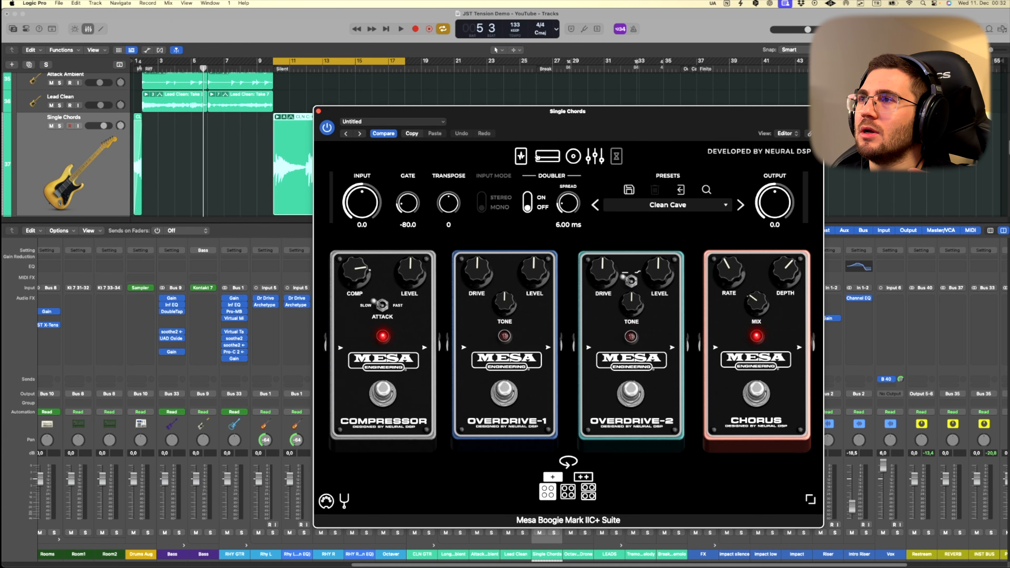
click(537, 157)
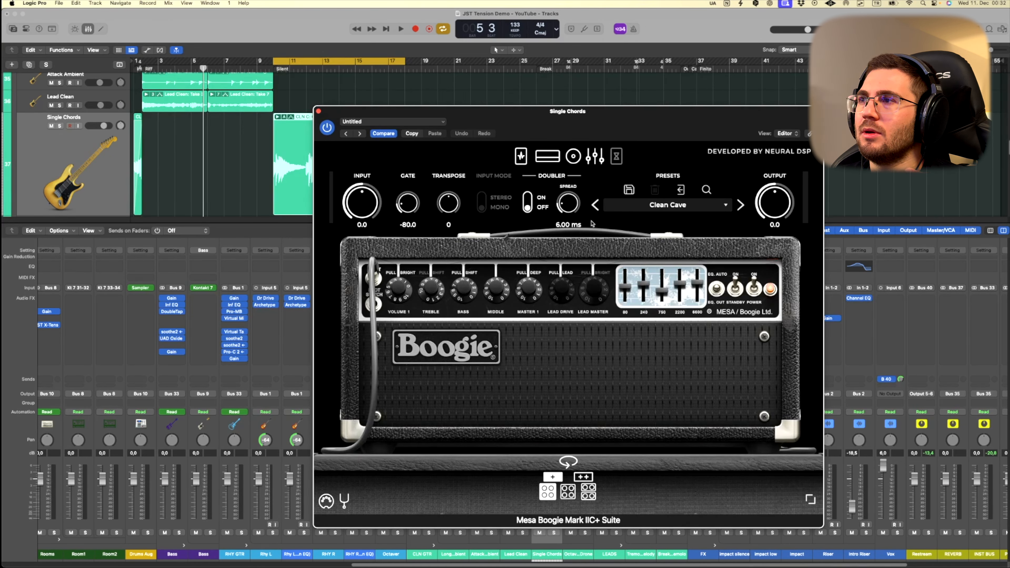
click(318, 111)
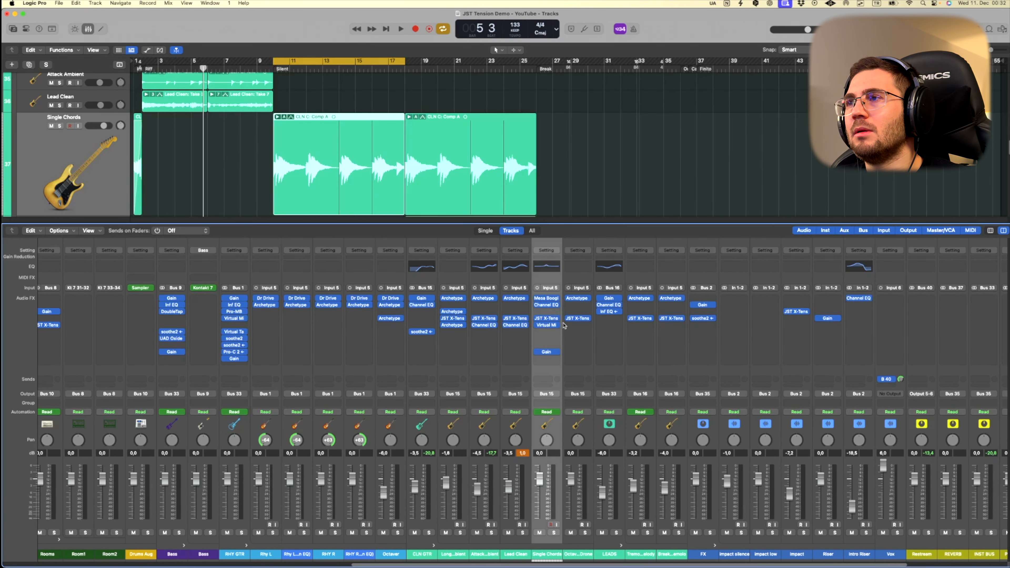
View the JST X-Tension and Channel EQ settings on the Single Chords channel, keeping only X-Tension open.
click(550, 319)
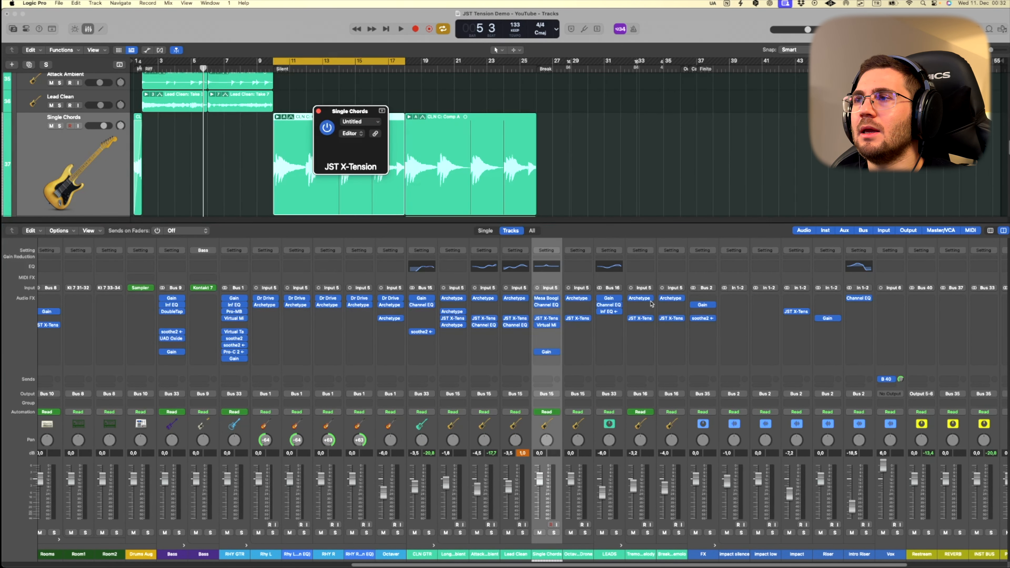
drag(592, 126, 313, 160)
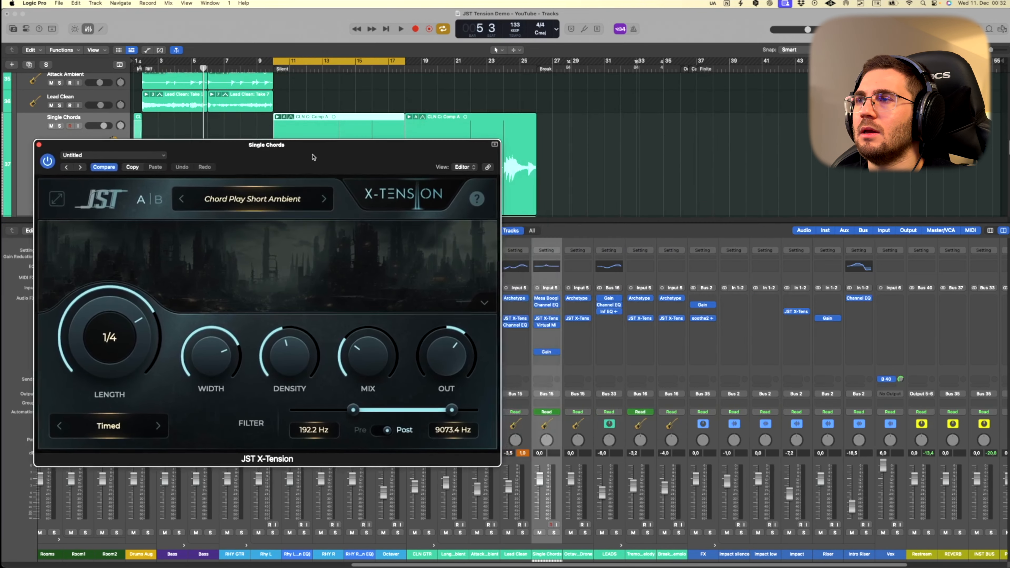
click(549, 312)
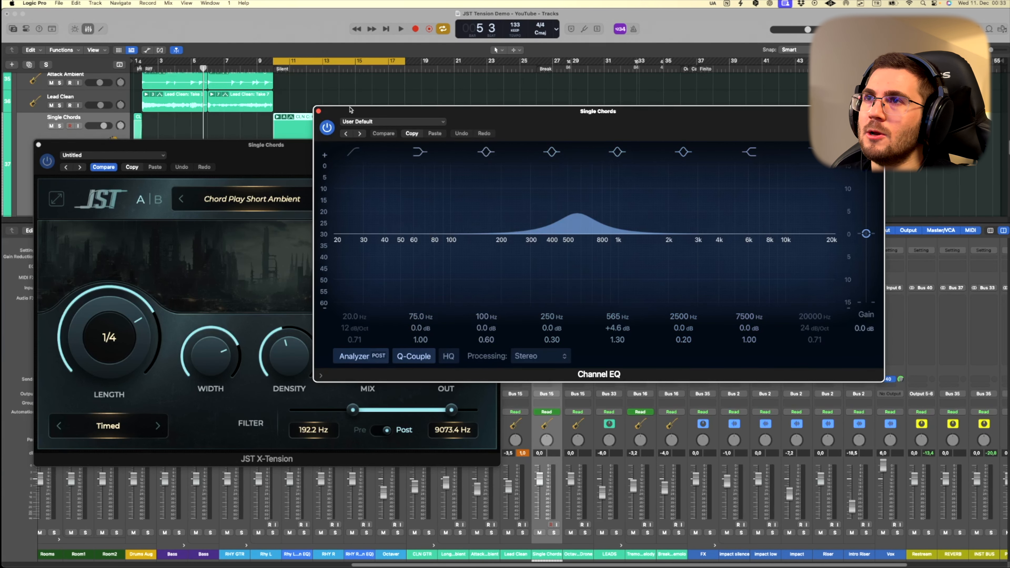
click(318, 112)
drag(296, 159, 565, 177)
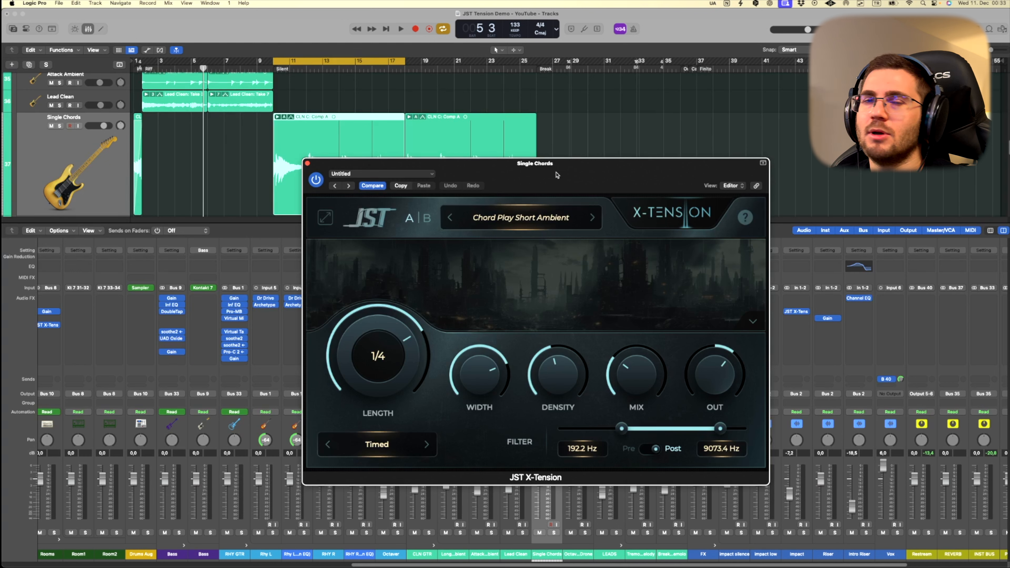
drag(568, 194, 292, 168)
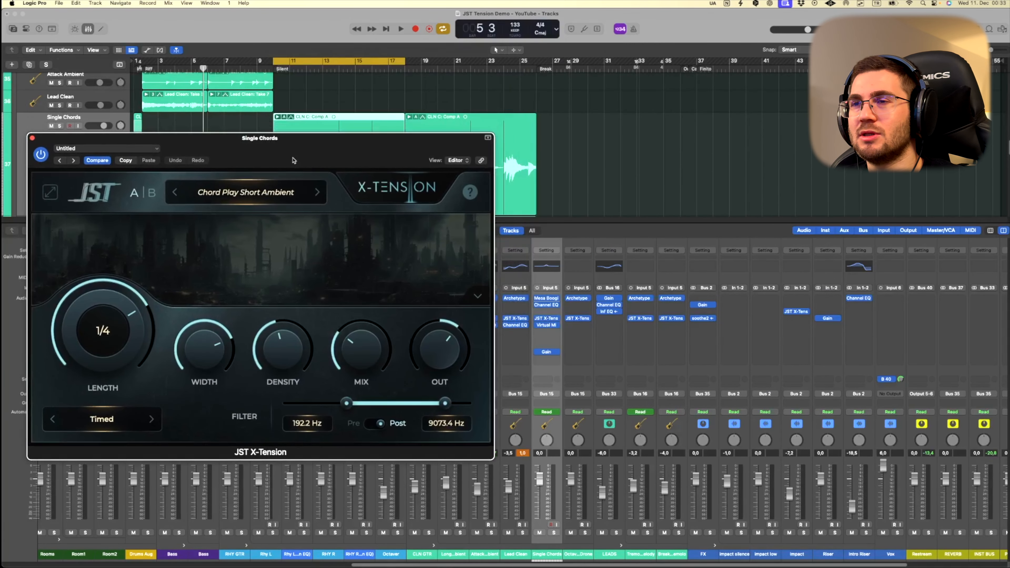
Compare the soloed Single Chords track with X-Tension bypassed and enabled while playing the cycle range.
click(538, 319)
key(space)
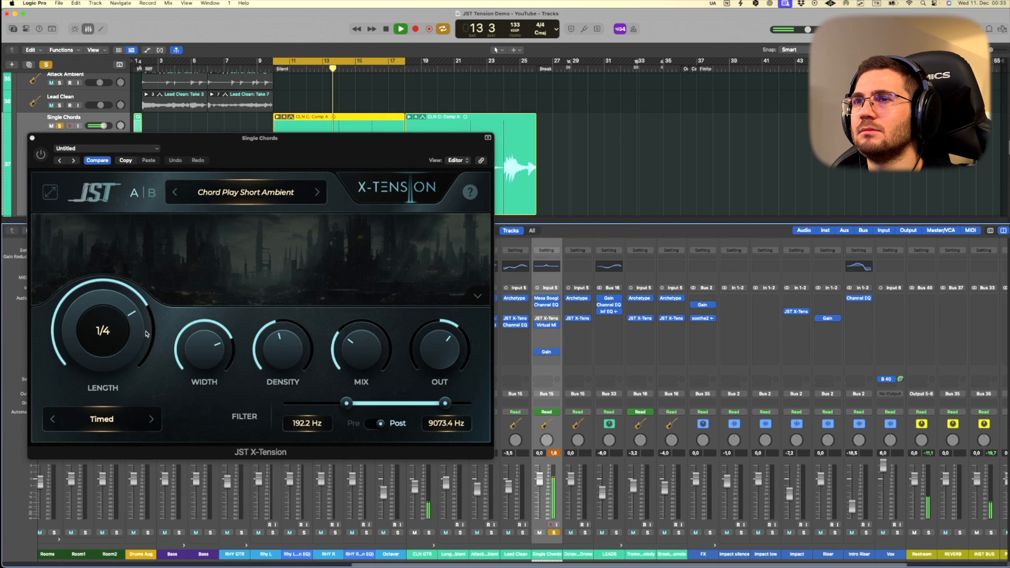
click(41, 155)
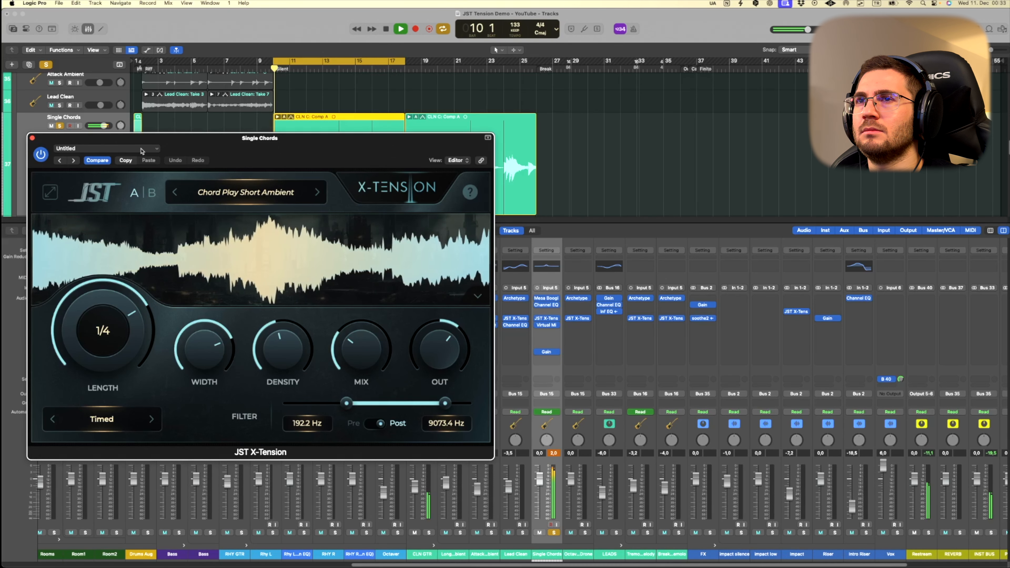
key(space)
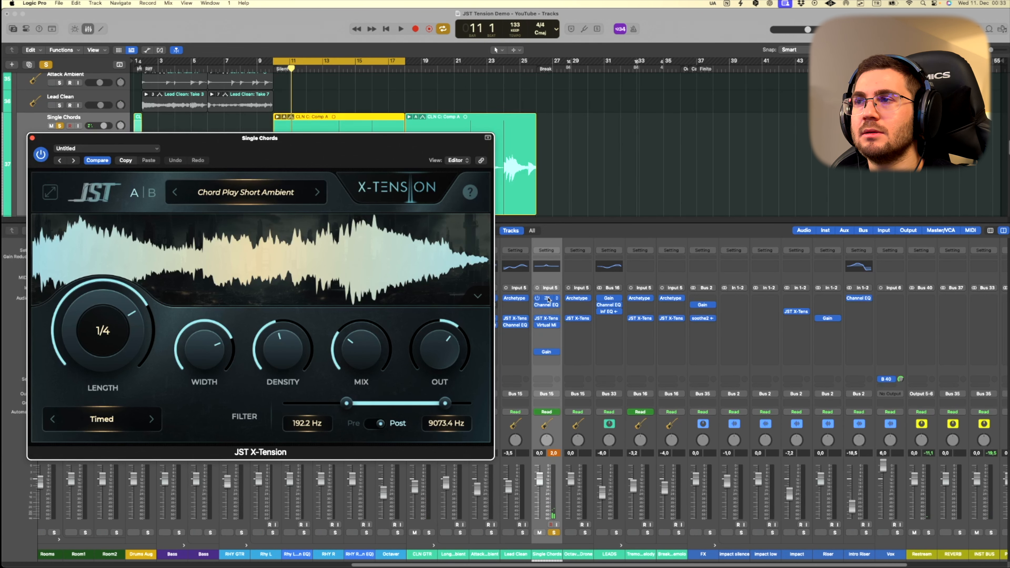
View the FG-N, FG-401 and Revival modules of Virtual Mix Rack on the soloed Single Chords channel, including during playback.
drag(329, 144, 326, 134)
click(547, 324)
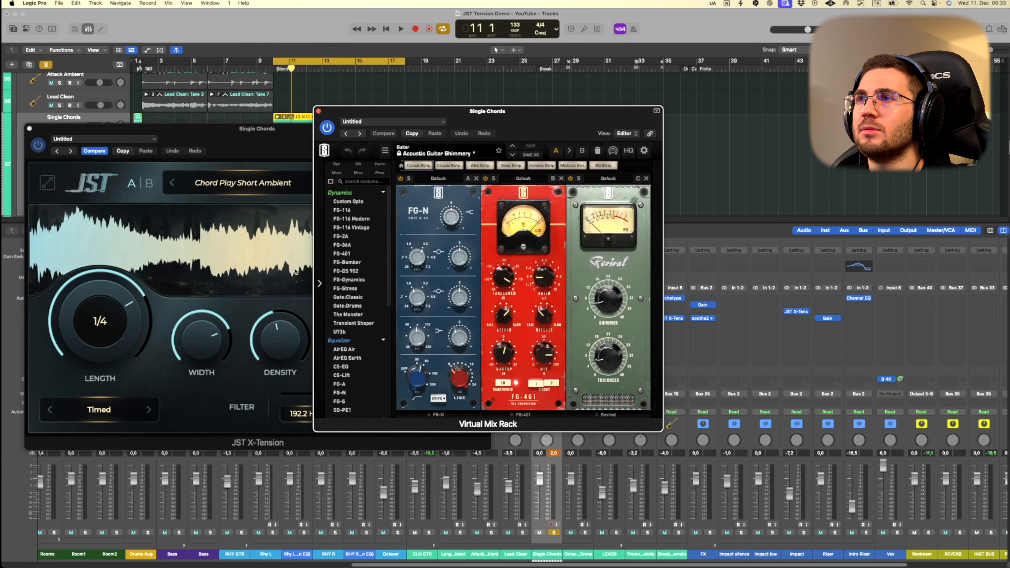
drag(496, 116, 726, 98)
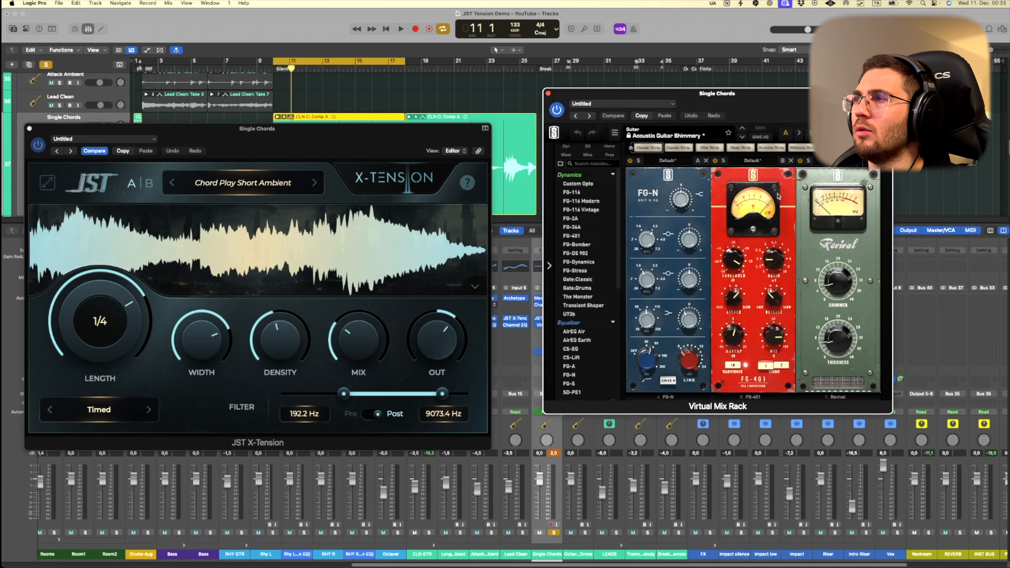
key(space)
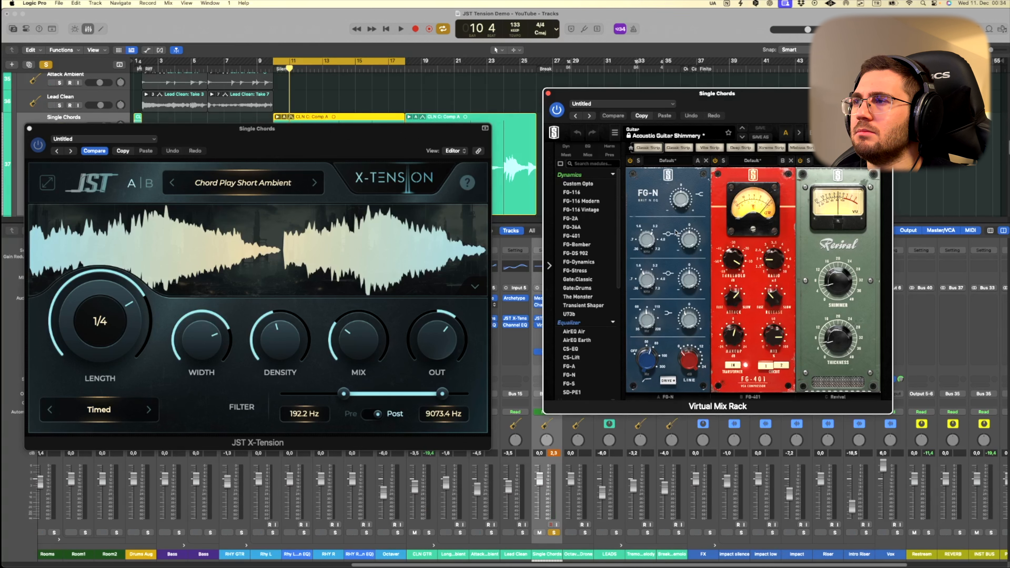
drag(685, 316, 686, 325)
mouse_move(654, 316)
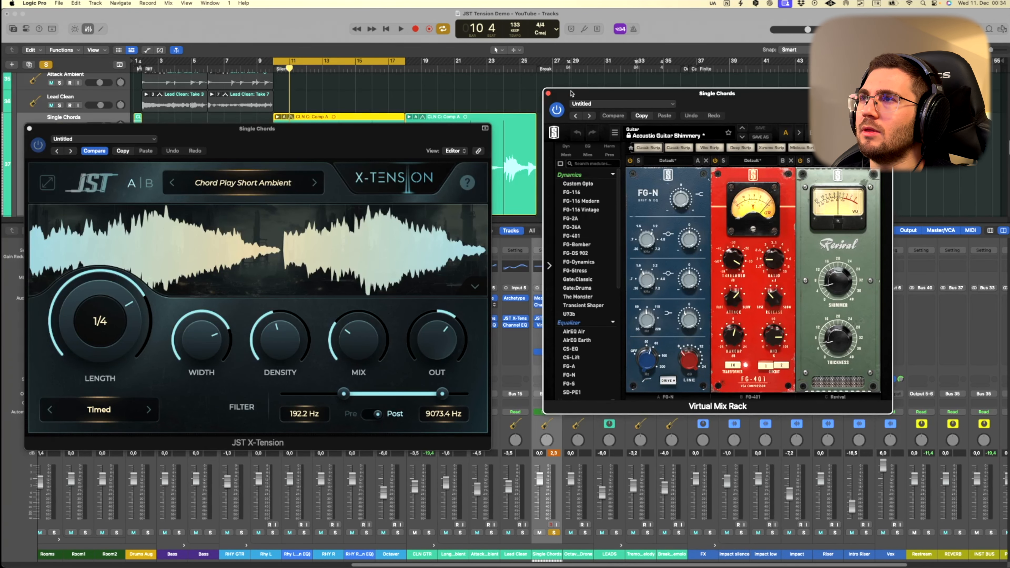
click(548, 93)
Close X-Tension on Single Chords and take the channel out of solo.
drag(357, 150, 432, 157)
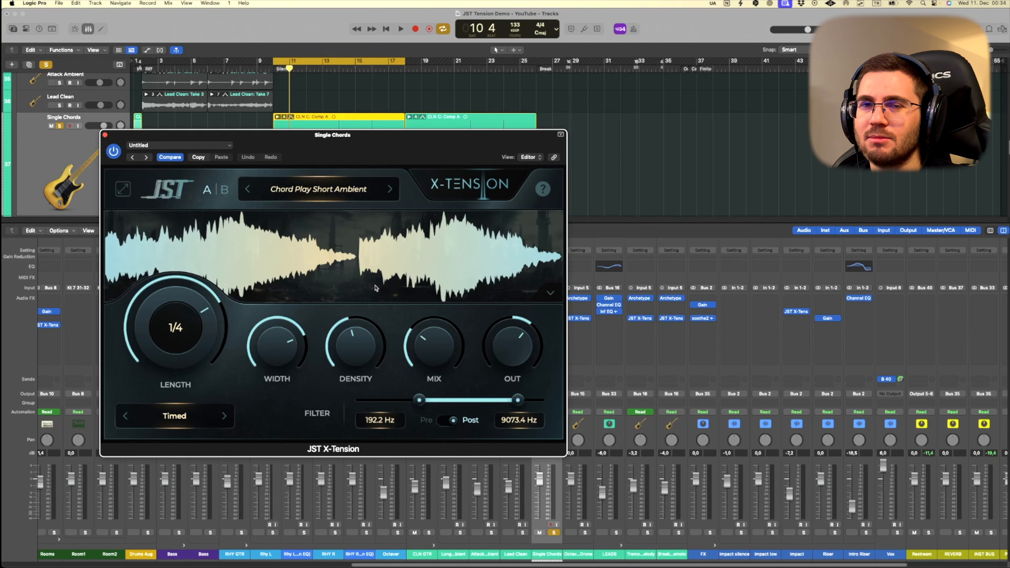
key(super+w)
click(554, 532)
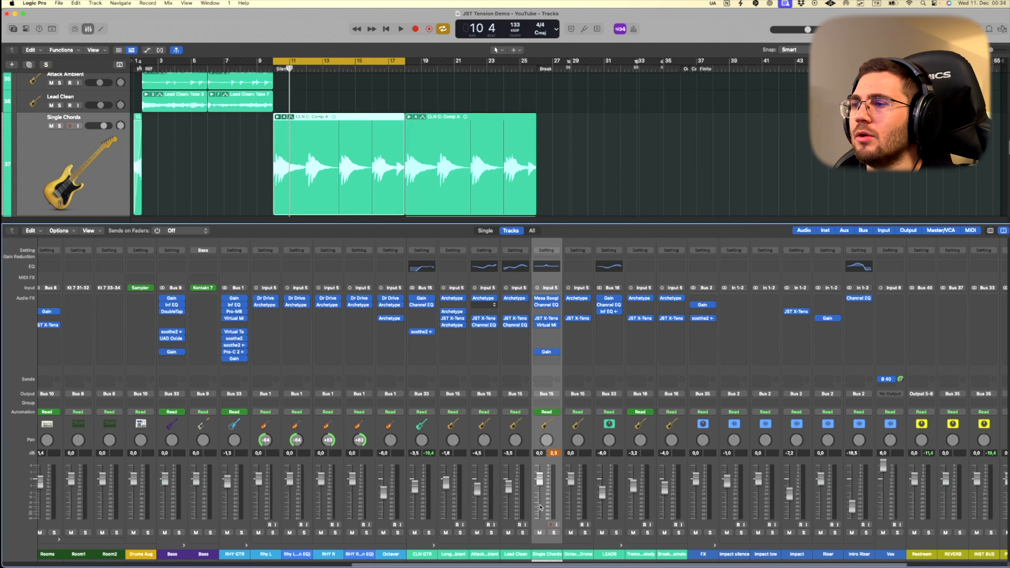
Select the Octave Down Ambient Drone track's second region and move the cycle range over it, starting at bar 18.
click(585, 560)
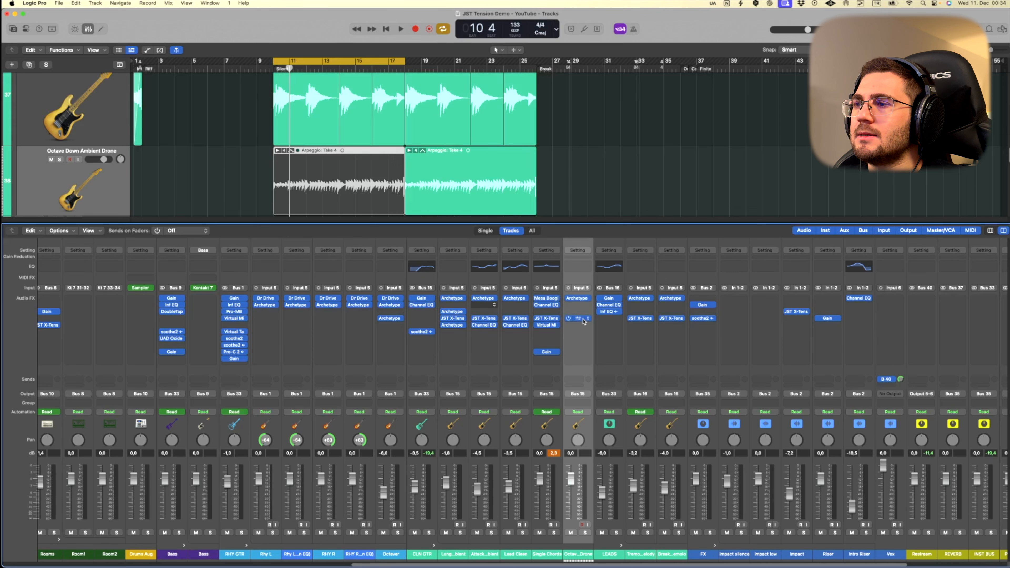
click(463, 167)
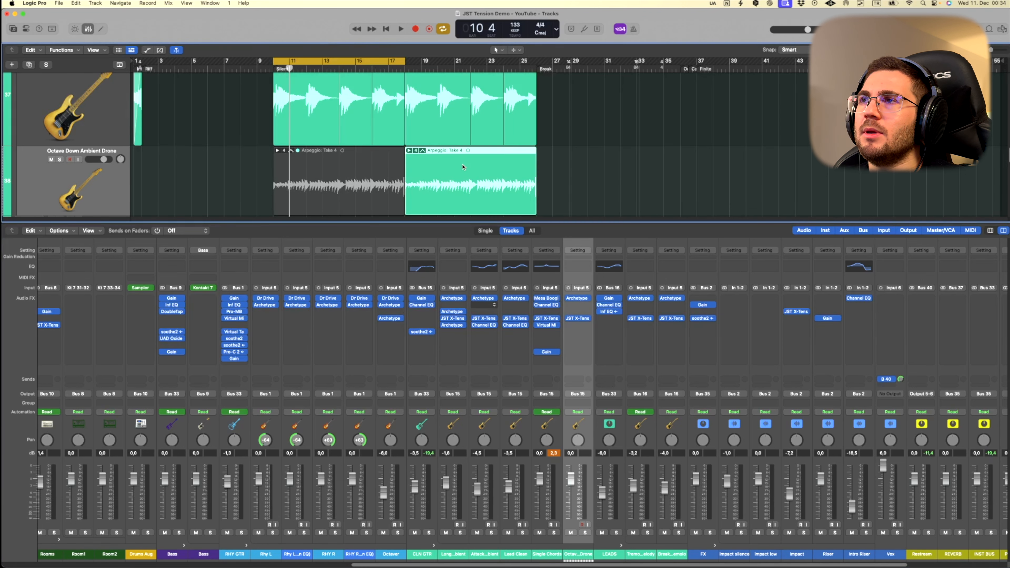
drag(438, 66, 438, 61)
drag(275, 60, 405, 66)
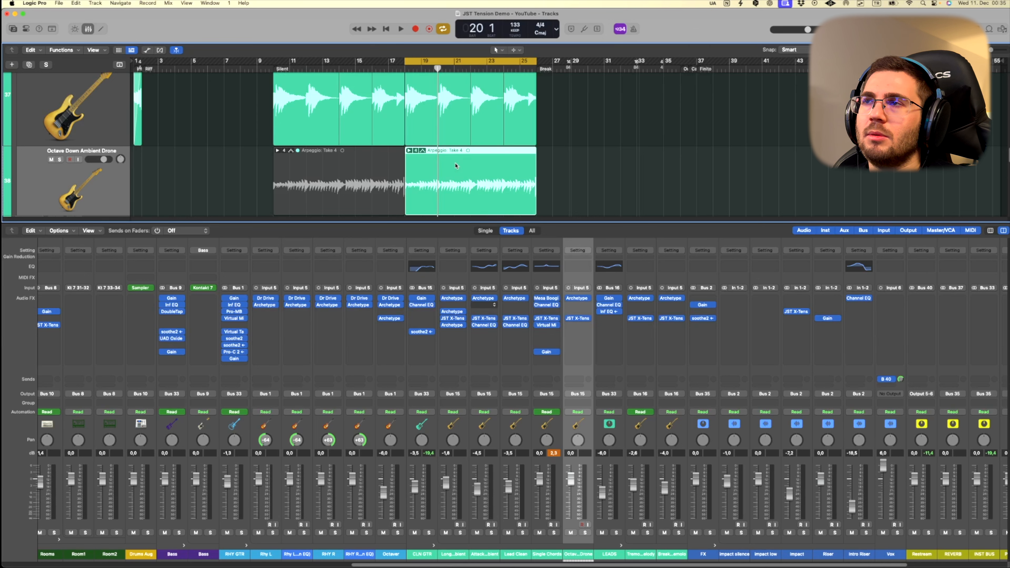
View the EQ and the delay and reverb pedals of Archetype Gojira X on the Octave Down Ambient Drone channel.
click(578, 298)
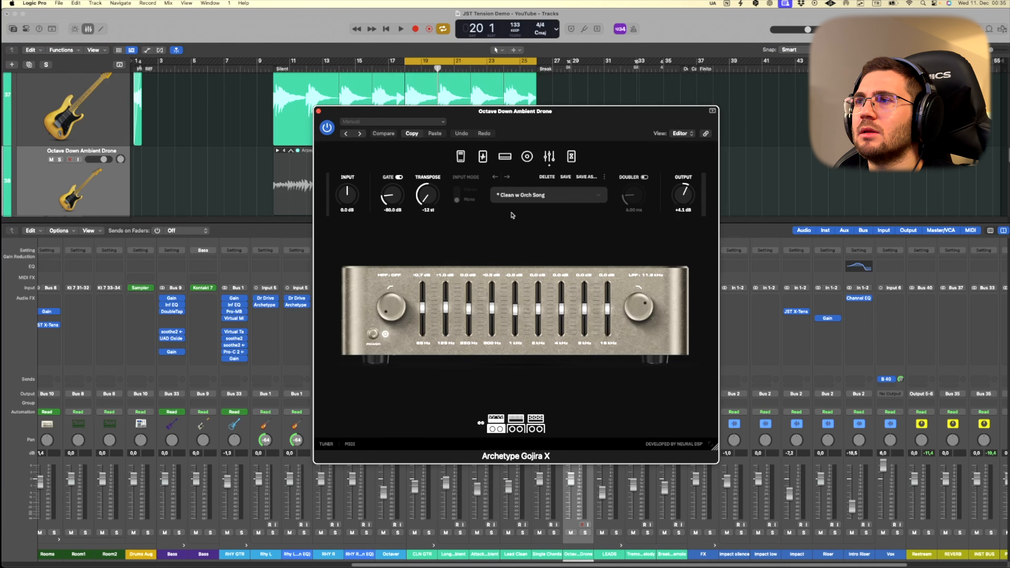
click(571, 159)
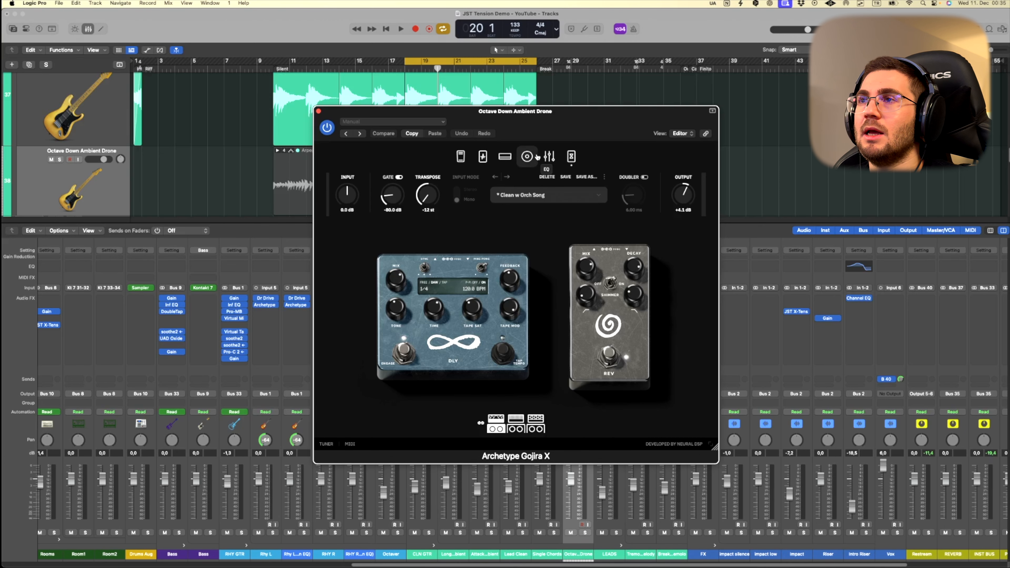
click(319, 112)
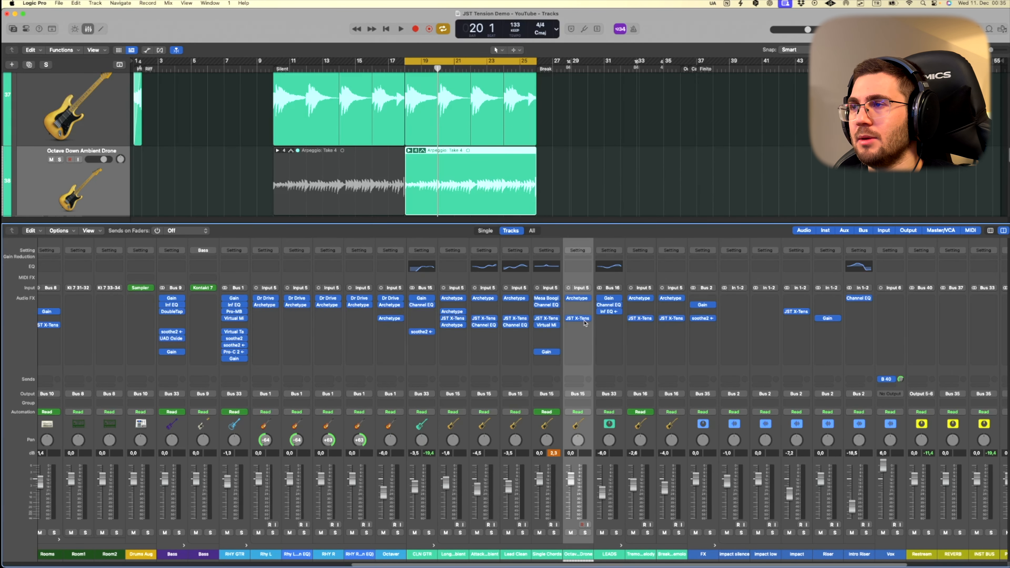
Compare the soloed Octave Down Ambient Drone with X-Tension bypassed and enabled during playback, ending with solo off and the plug-in closed.
click(578, 318)
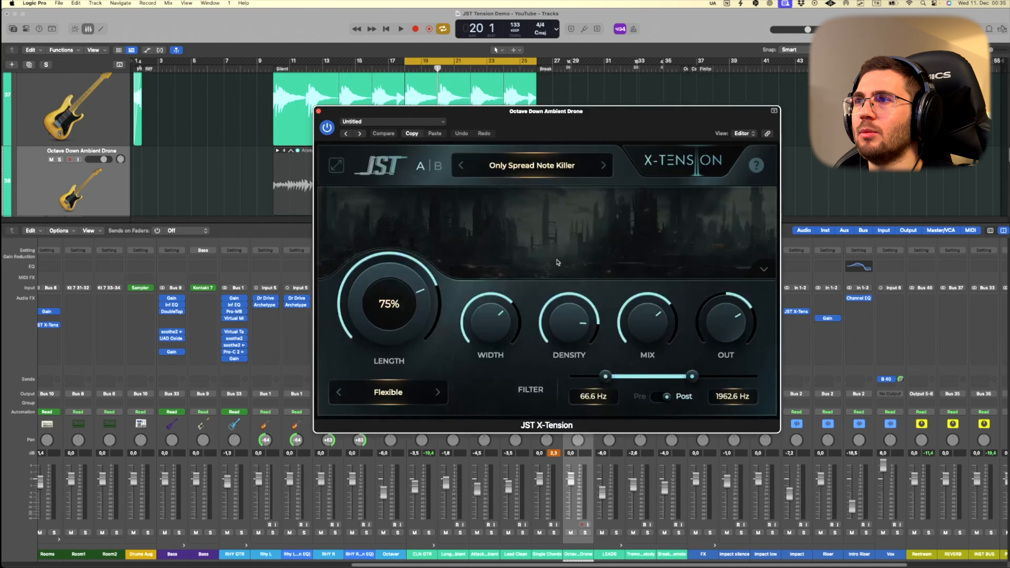
drag(638, 136, 381, 126)
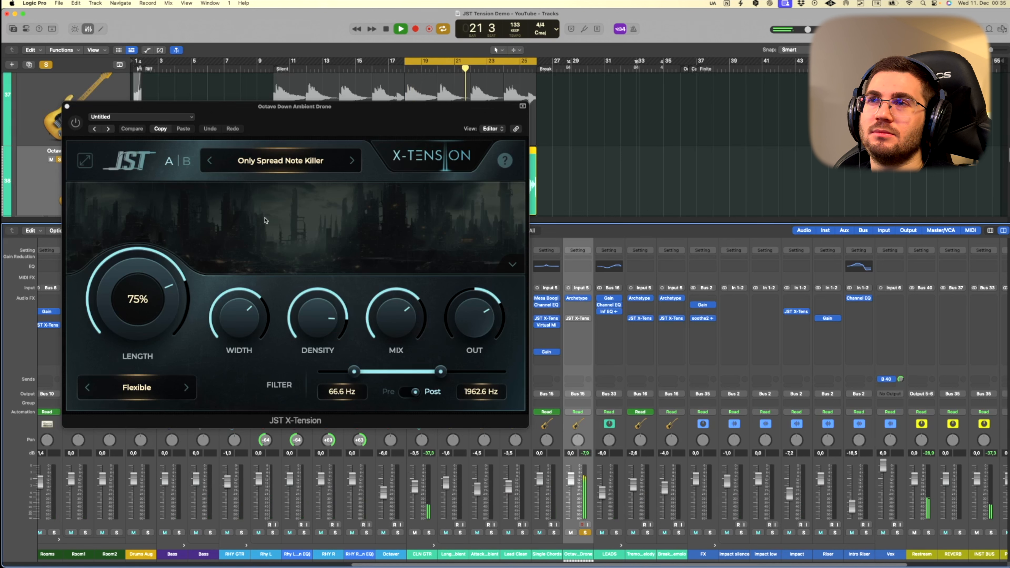
key(space)
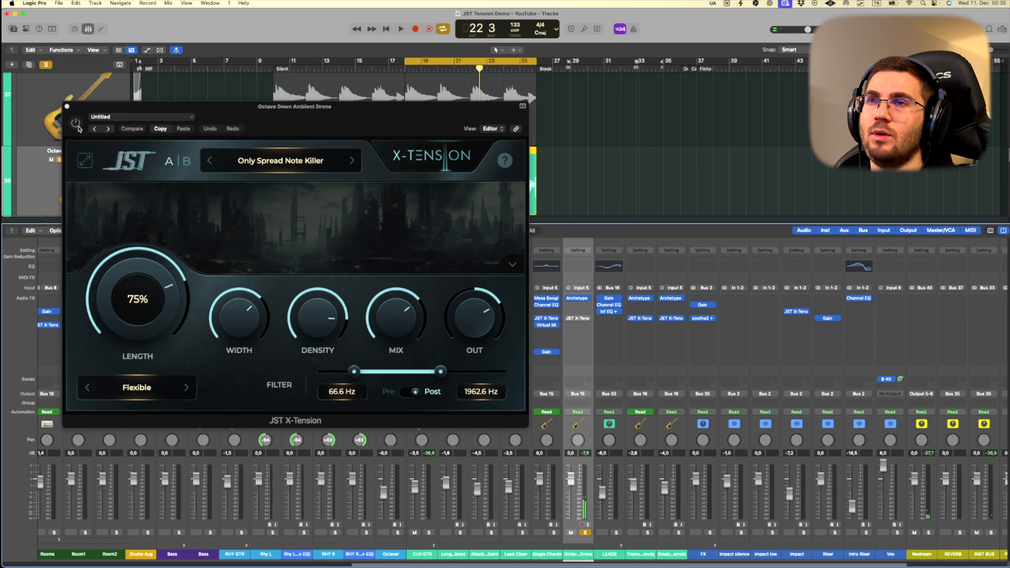
click(76, 123)
key(space)
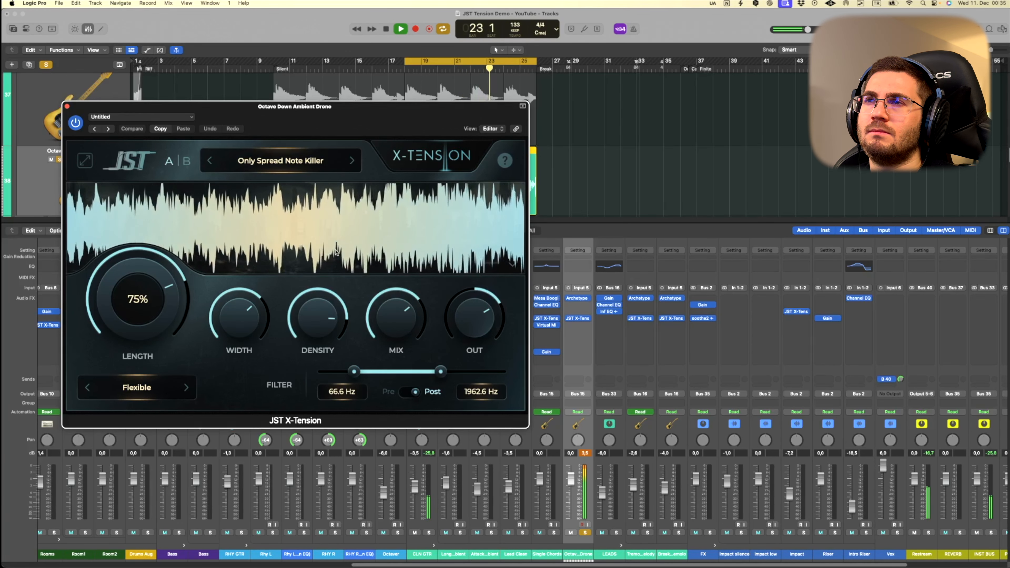
key(space)
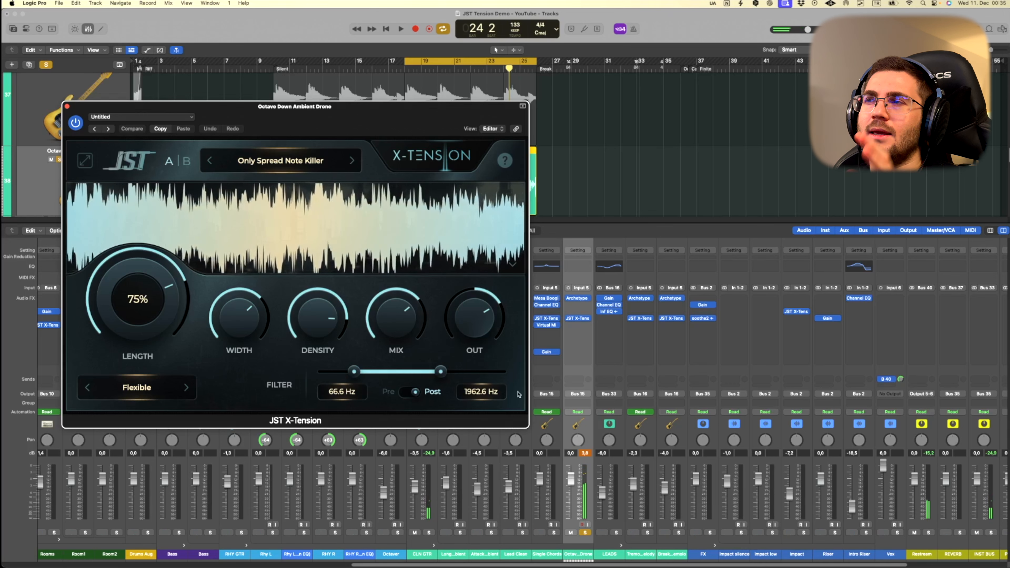
click(587, 532)
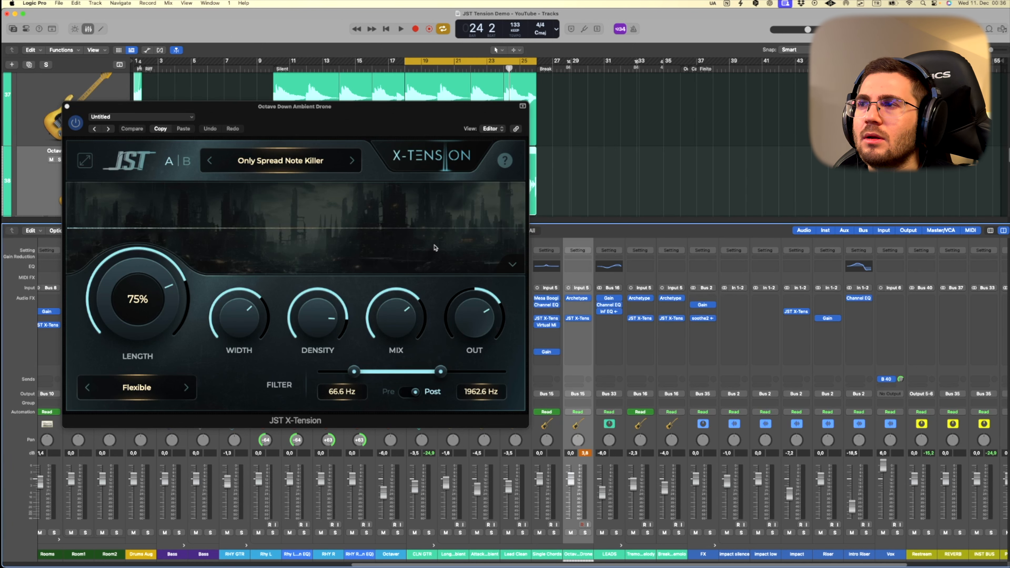
click(67, 107)
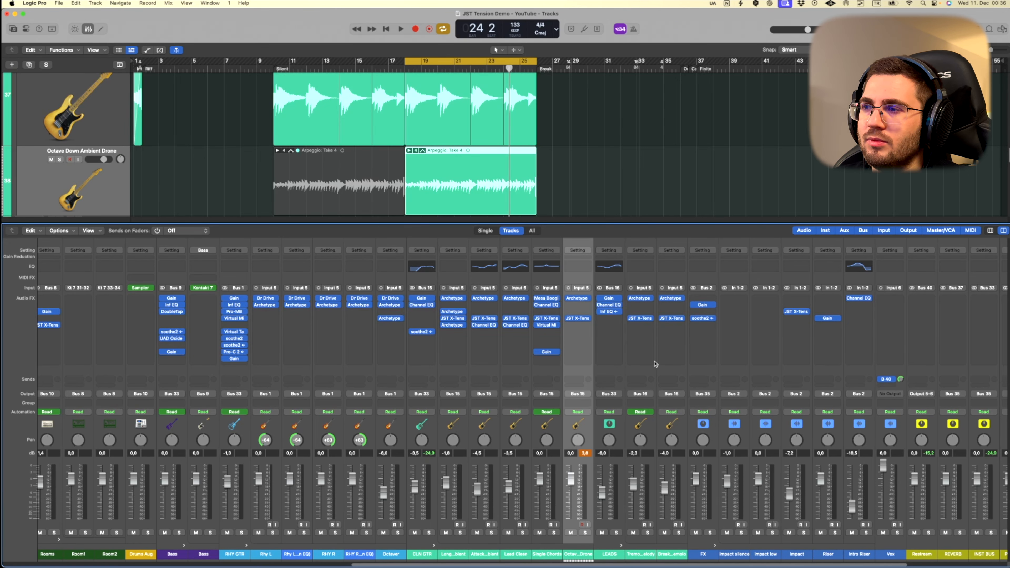
Select the LEADS bus and examine its Channel EQ curve, including the 7150 Hz band.
scroll(567, 407, right, 6)
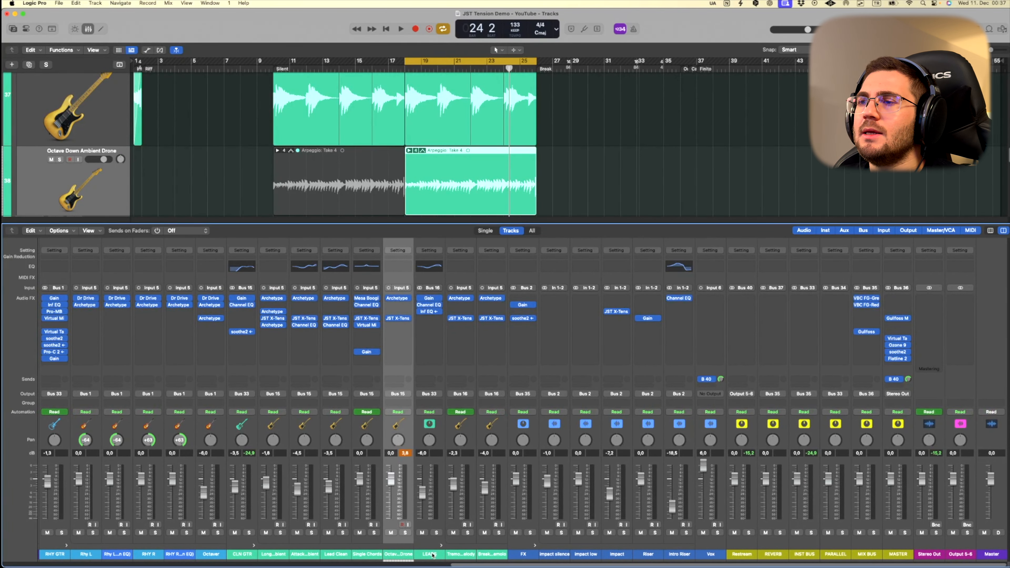
click(432, 555)
scroll(399, 120, down, 5)
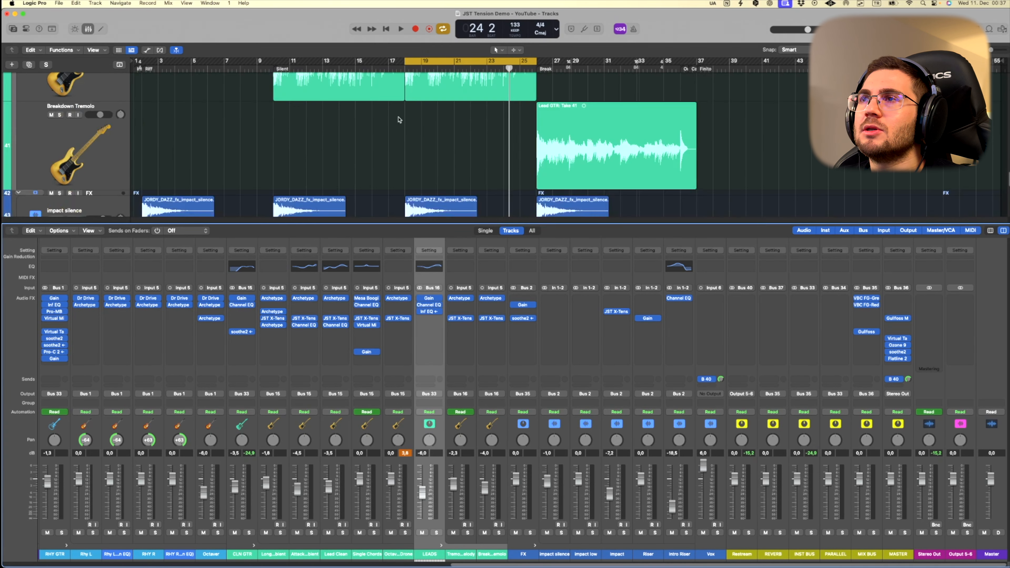
scroll(399, 120, up, 2)
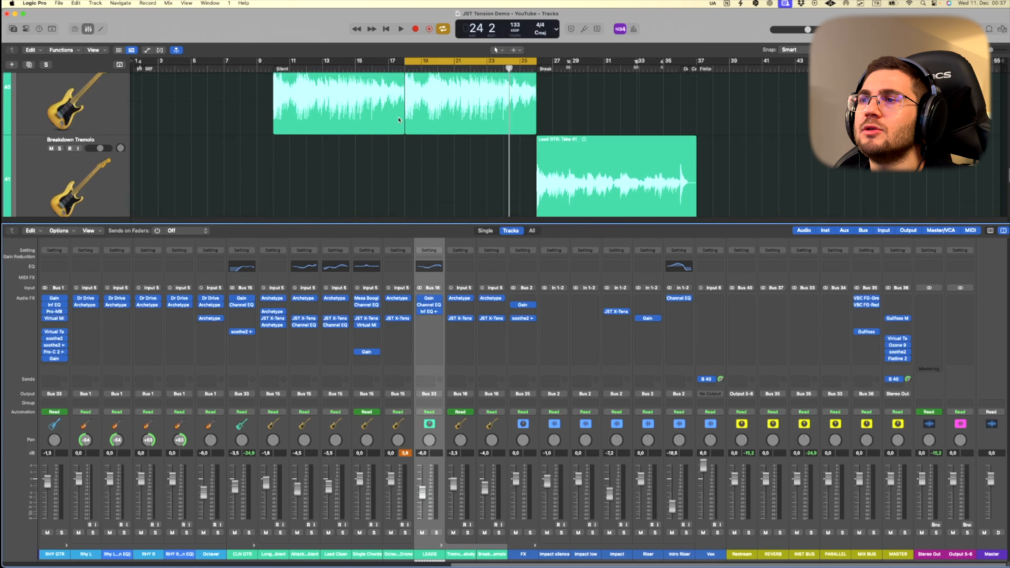
click(440, 308)
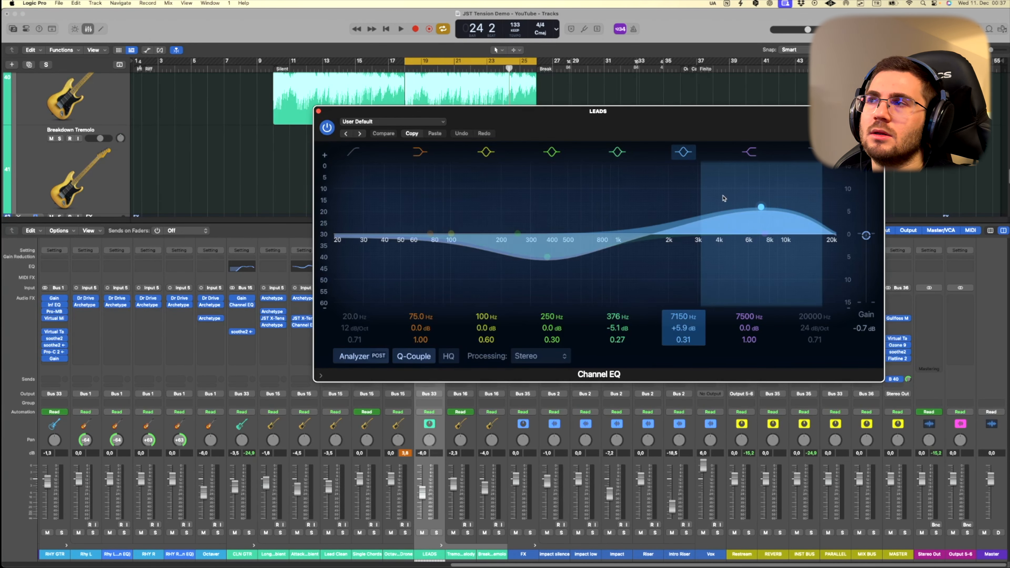
click(761, 208)
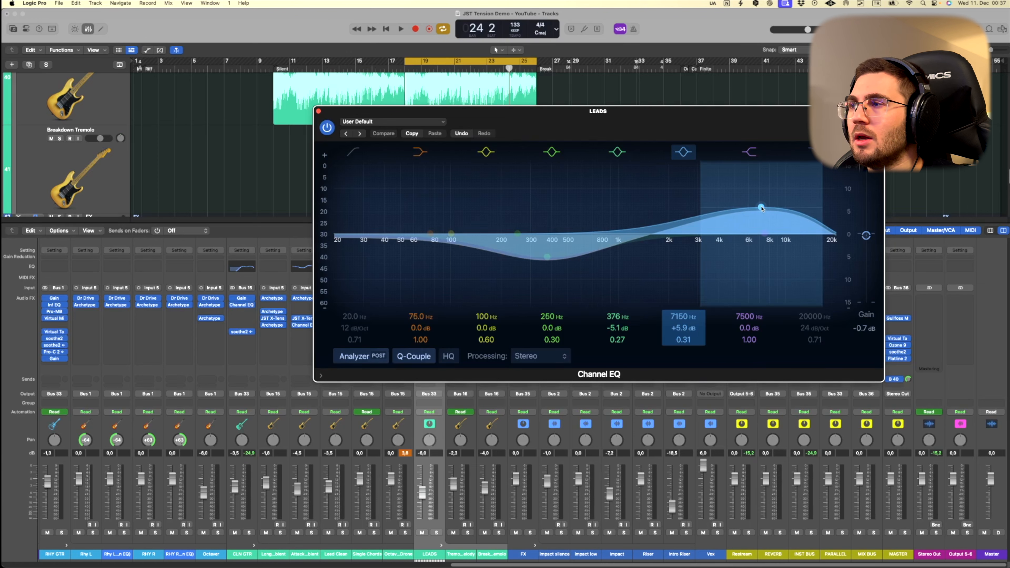
click(318, 112)
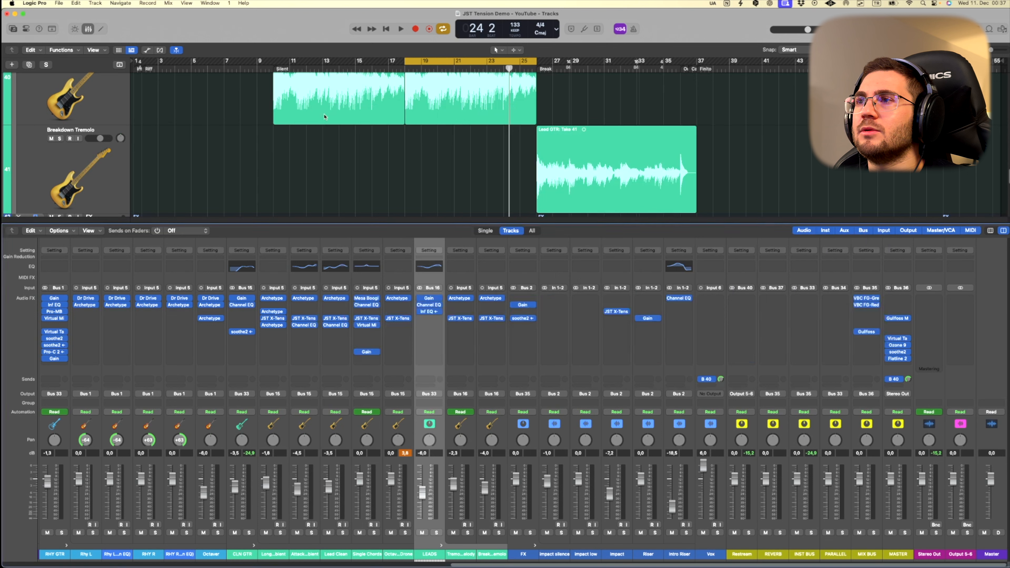
Examine the Infinity EQ 2 bands and side-chain source on the LEADS bus.
click(433, 312)
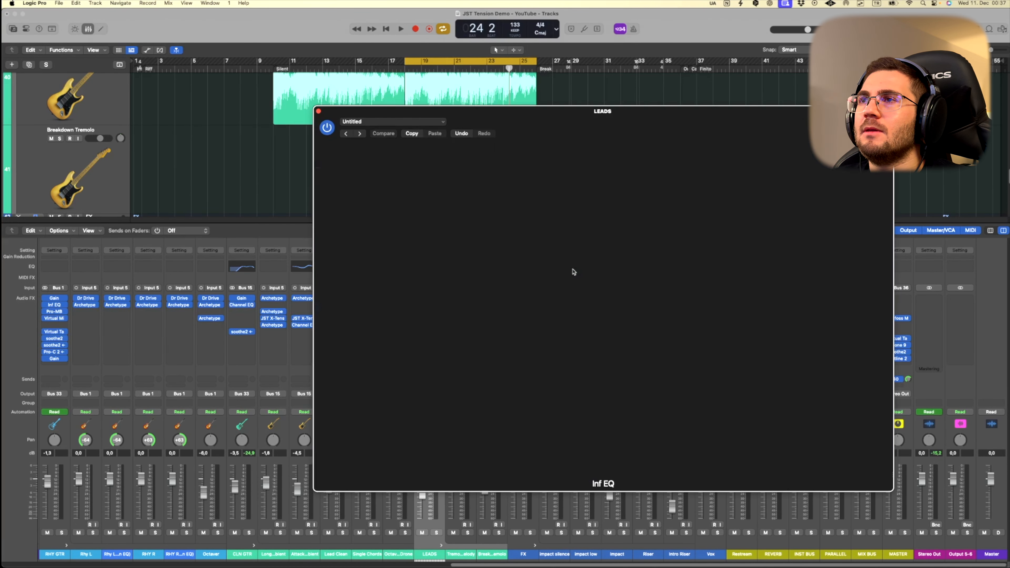
drag(671, 120, 616, 120)
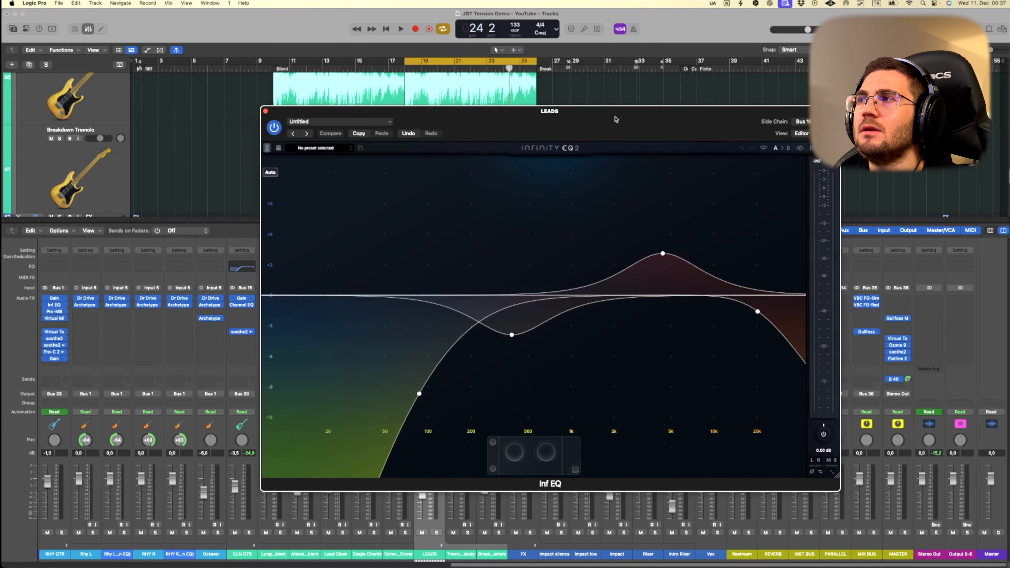
click(800, 121)
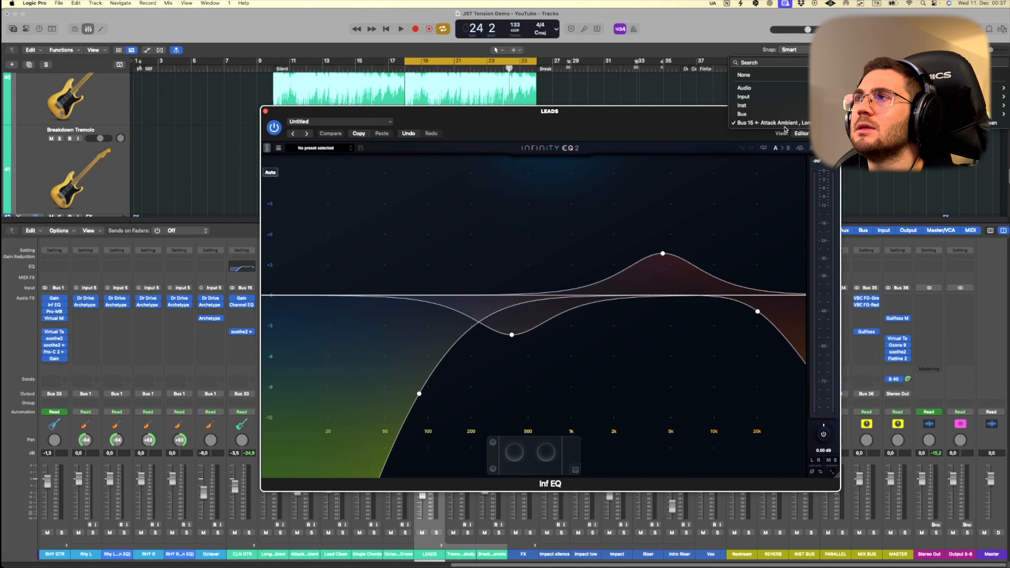
click(764, 124)
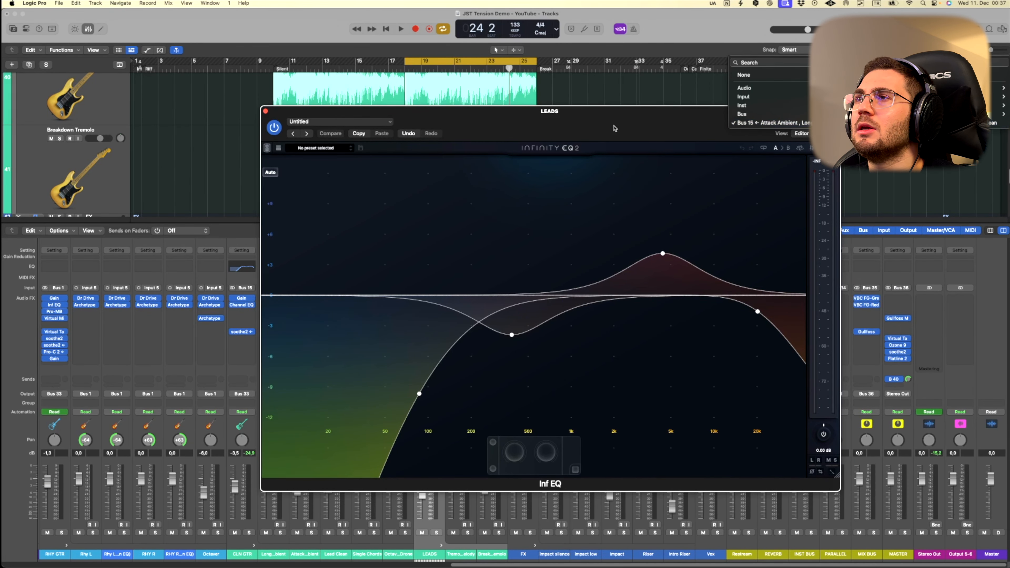
click(512, 335)
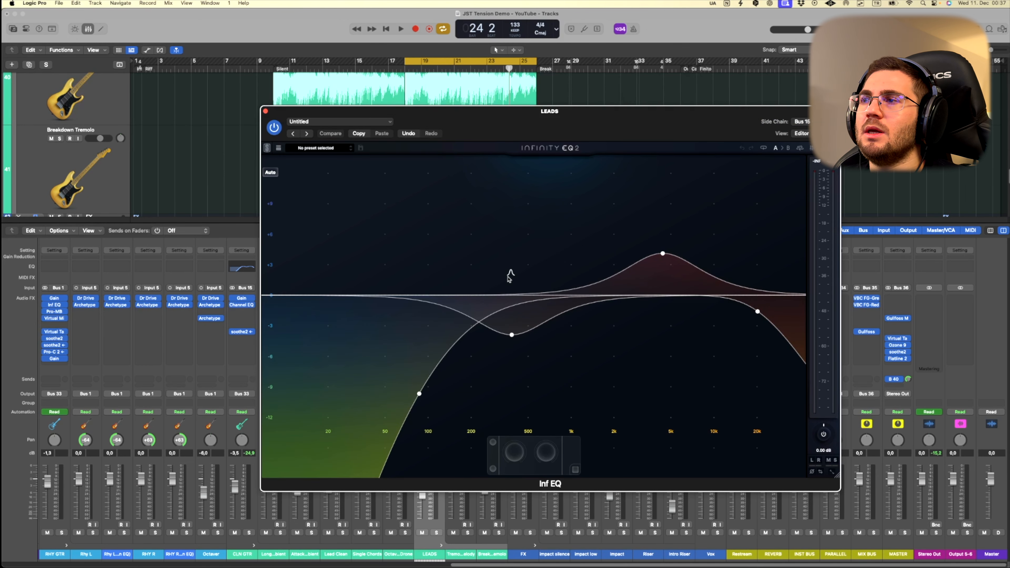
drag(569, 130, 528, 121)
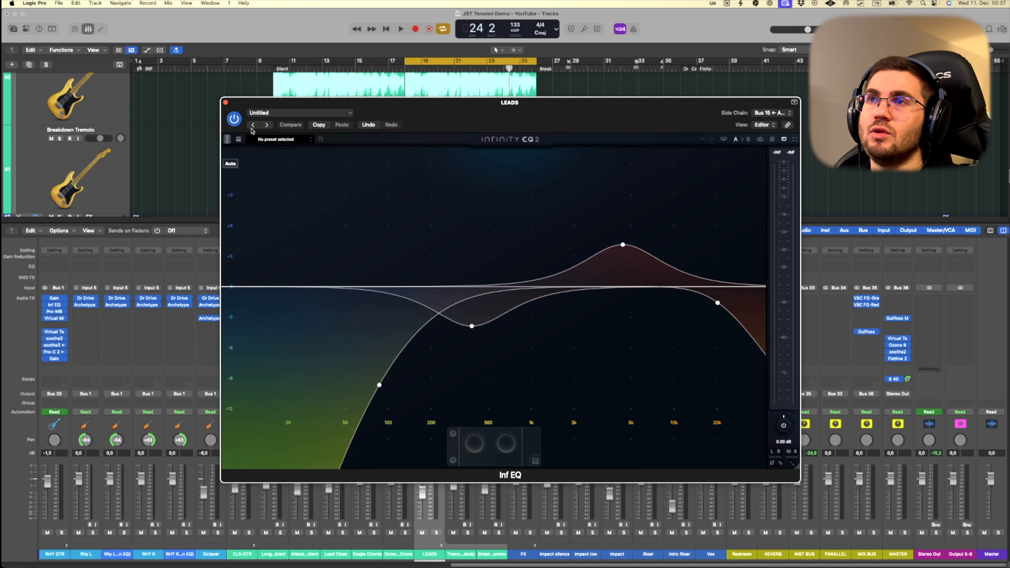
click(225, 102)
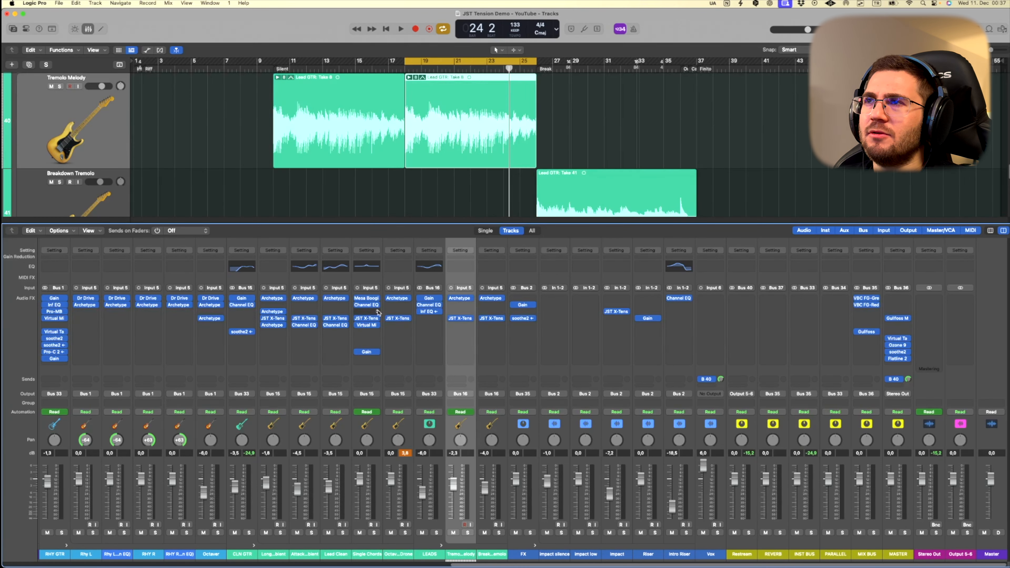
Select the Tremolo Melody track and solo it.
scroll(385, 160, down, 4)
scroll(212, 165, up, 6)
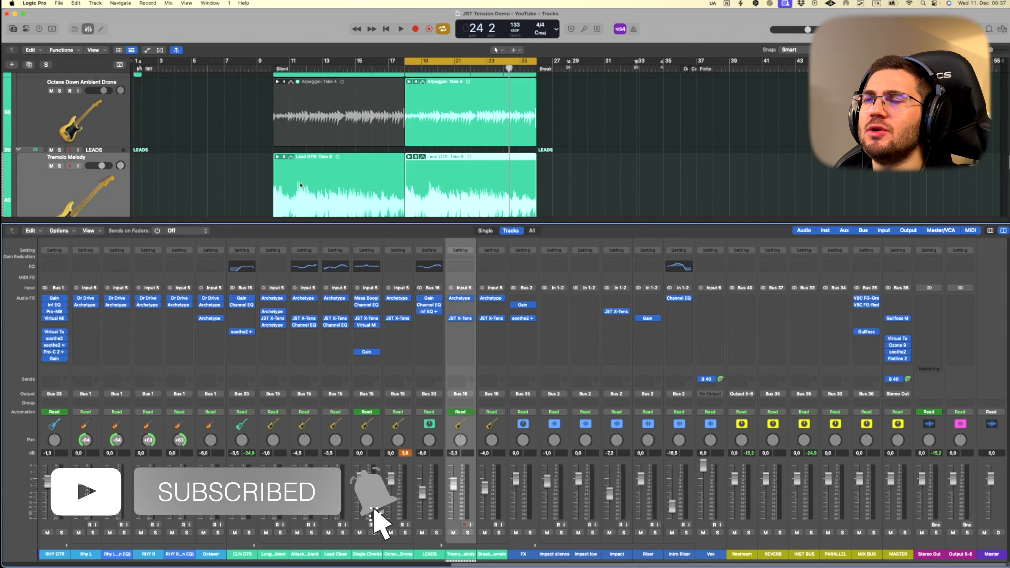
scroll(457, 128, down, 2)
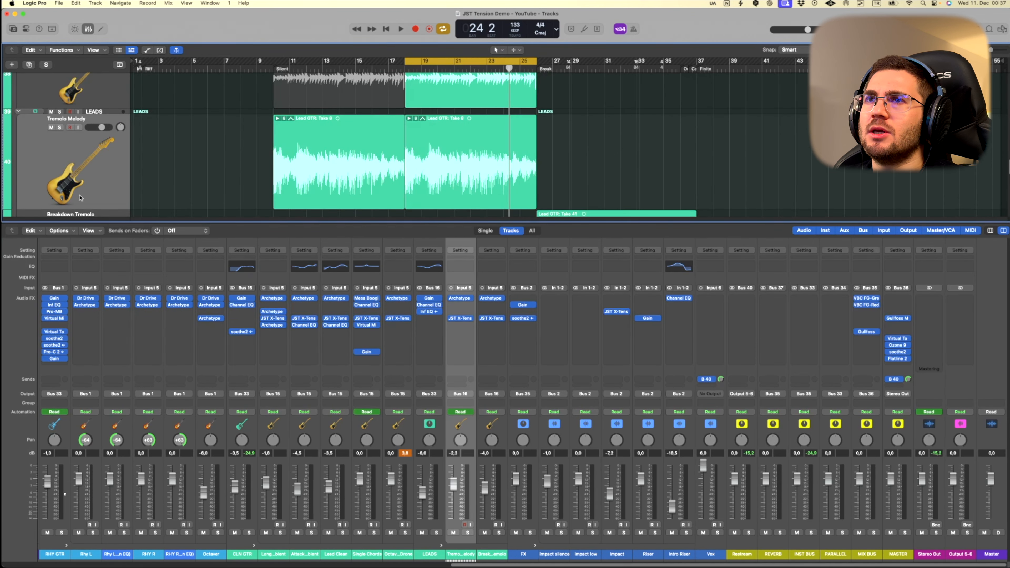
click(105, 174)
key(s)
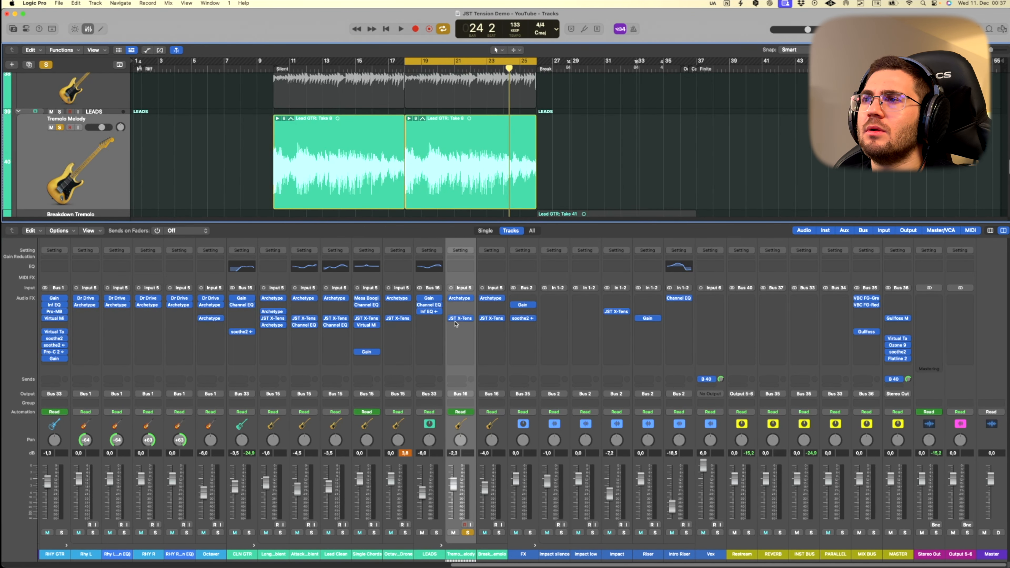
Examine the Archetype Nolly X amp and the X-Tension settings on the Tremolo Melody track.
click(459, 298)
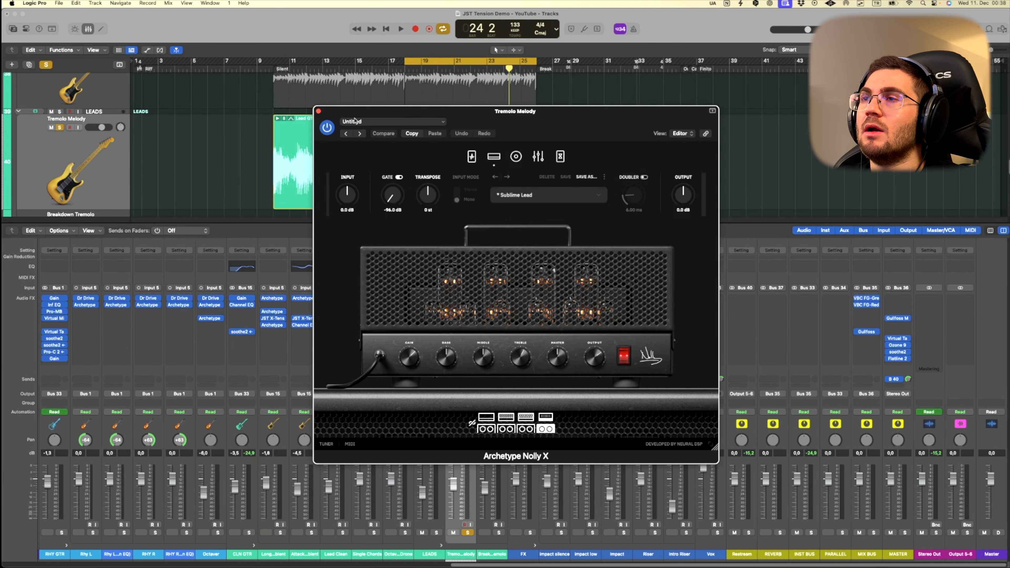
click(318, 113)
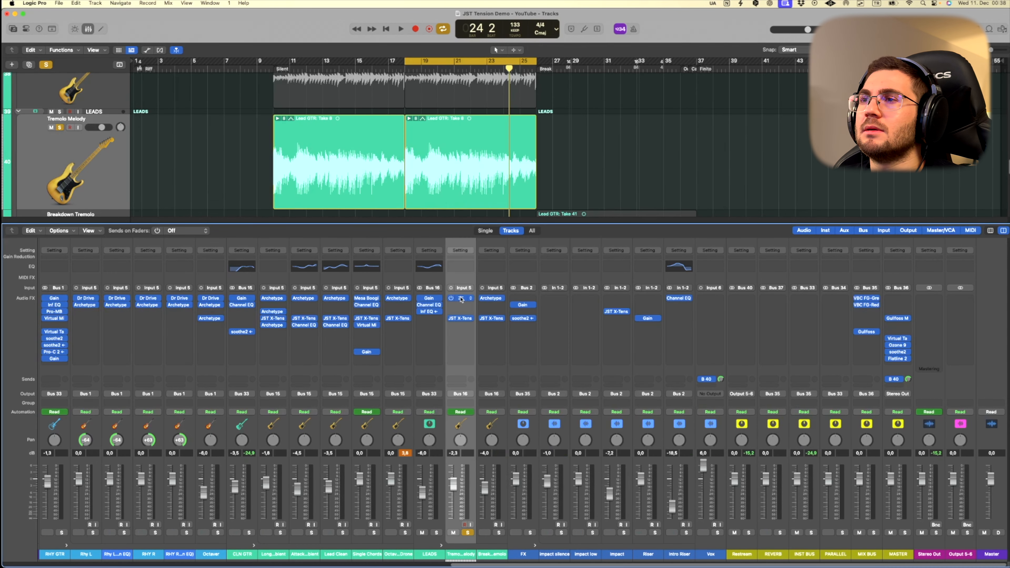
click(463, 319)
click(350, 133)
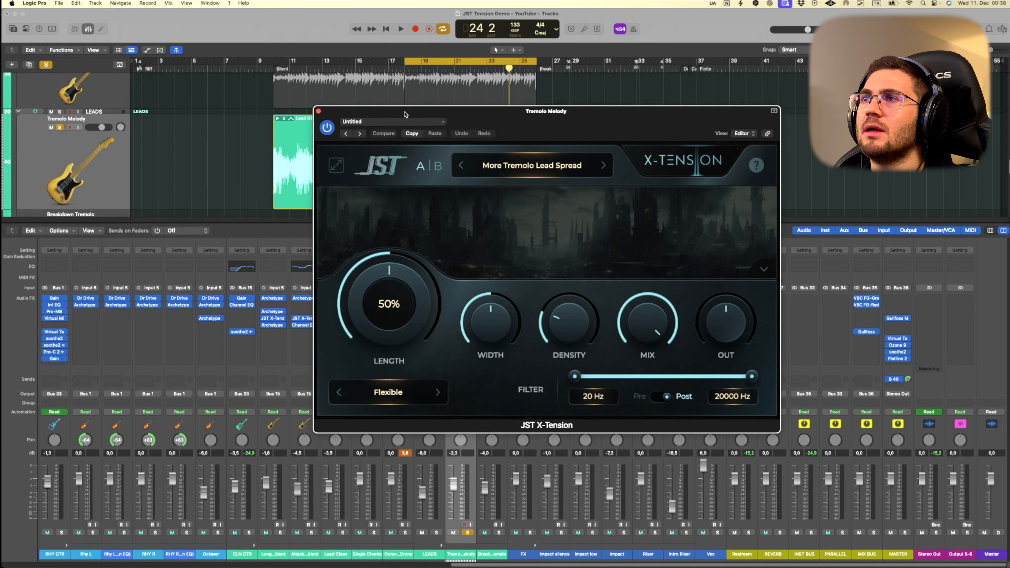
drag(407, 114, 492, 112)
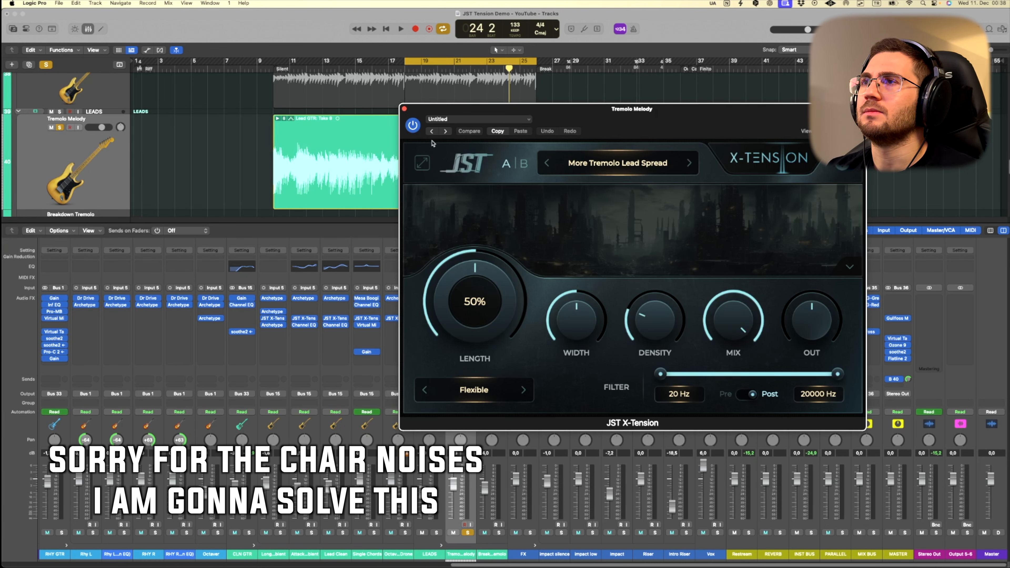
Compare the soloed Tremolo Melody with X-Tension bypassed and enabled during playback, ending with the plug-in closed and solo off.
click(413, 125)
key(space)
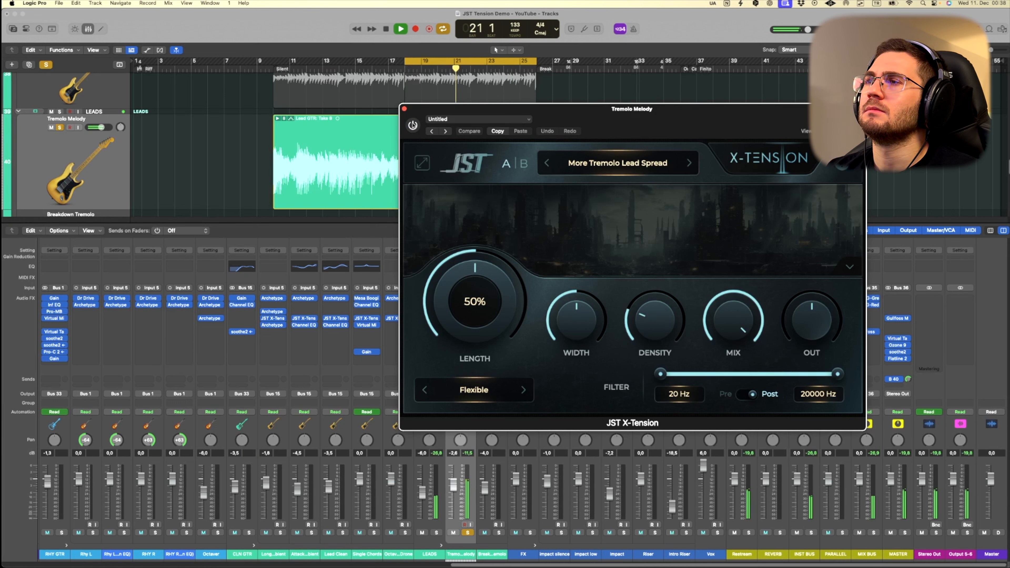
key(space)
click(414, 125)
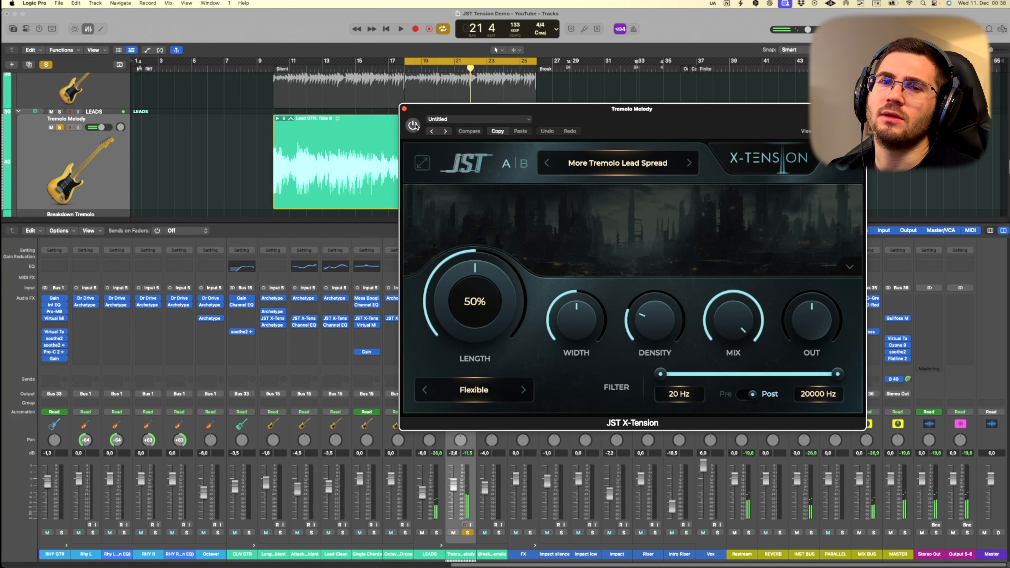
key(space)
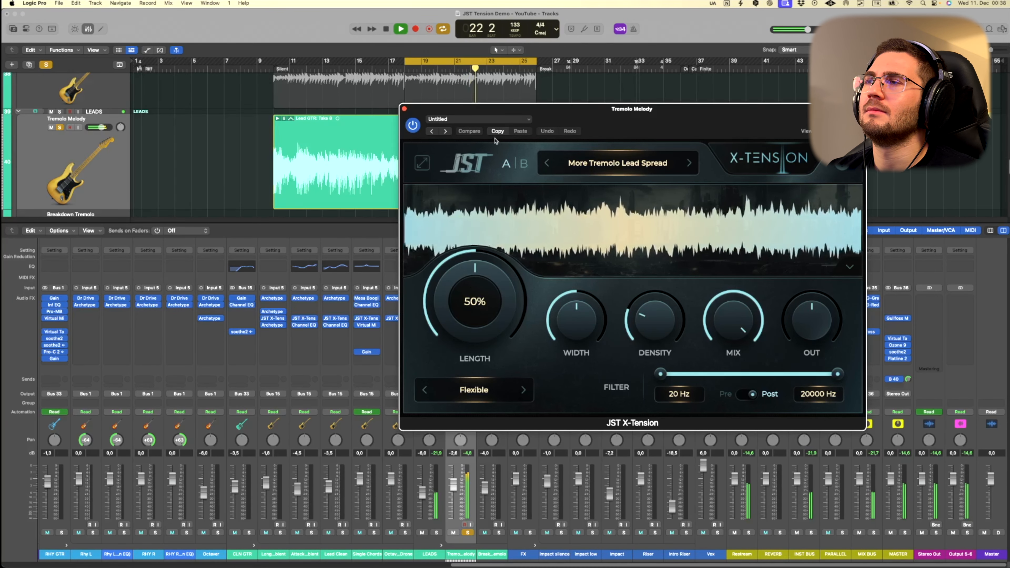
key(space)
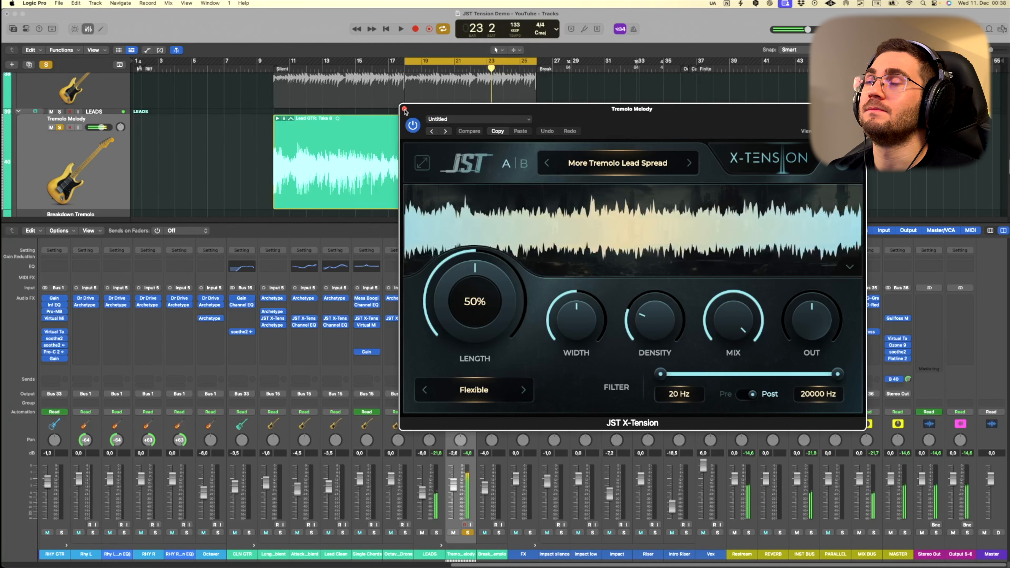
click(404, 110)
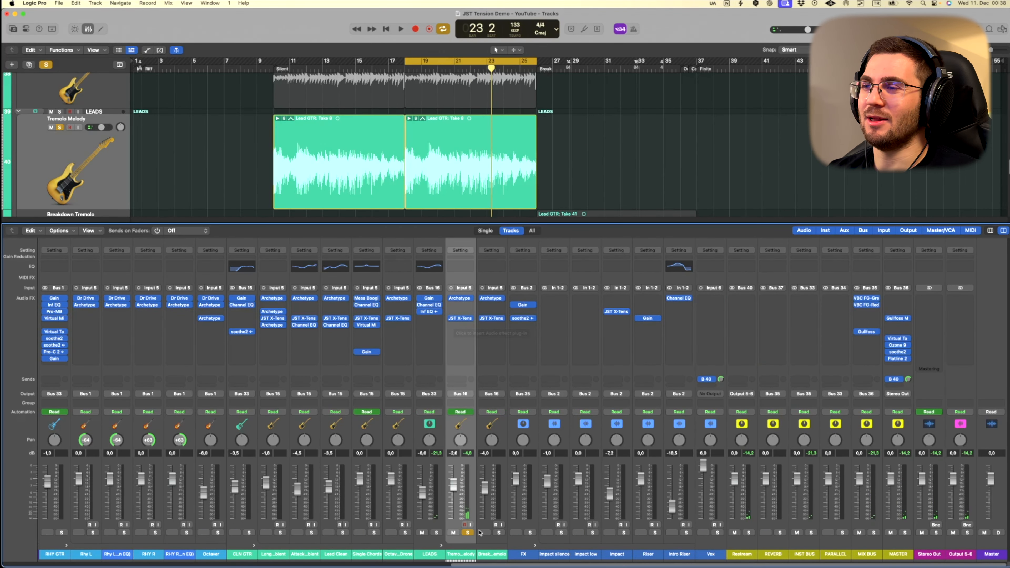
click(467, 532)
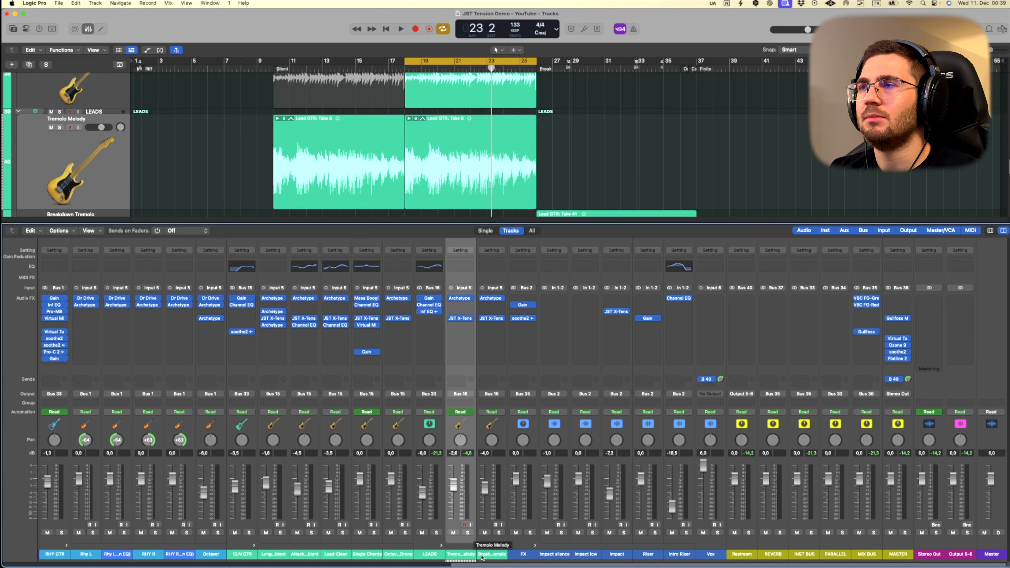
Select the Breakdown Tremolo track, place the playhead at bar 27, and examine its Archetype Nolly X and X-Tension settings.
click(491, 552)
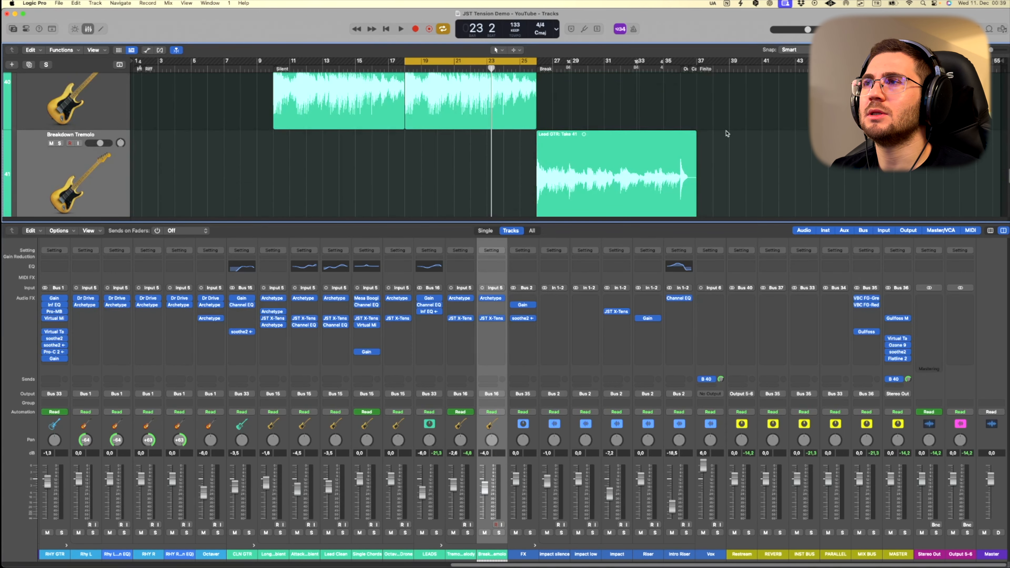
click(557, 68)
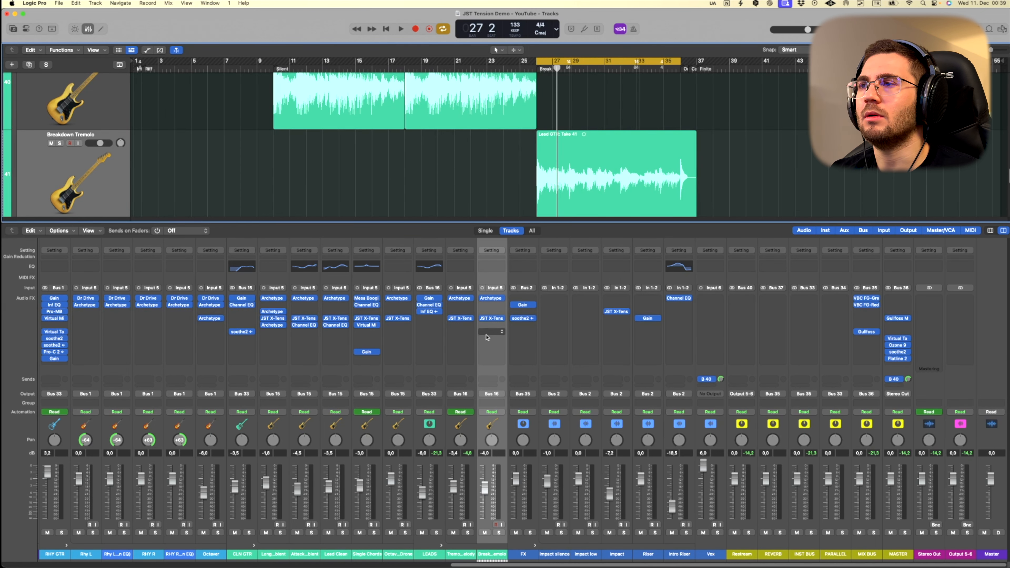
click(491, 298)
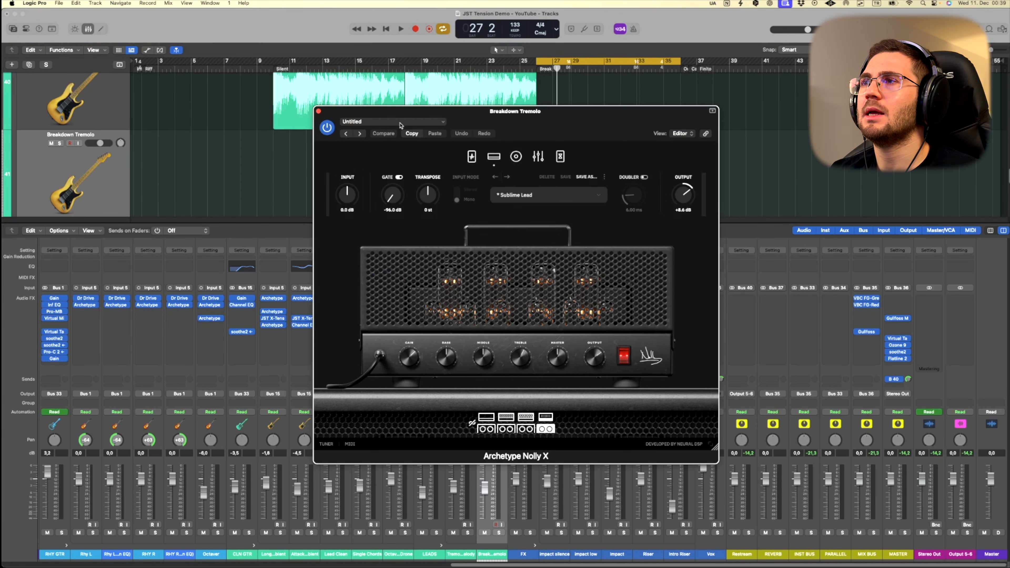
click(319, 112)
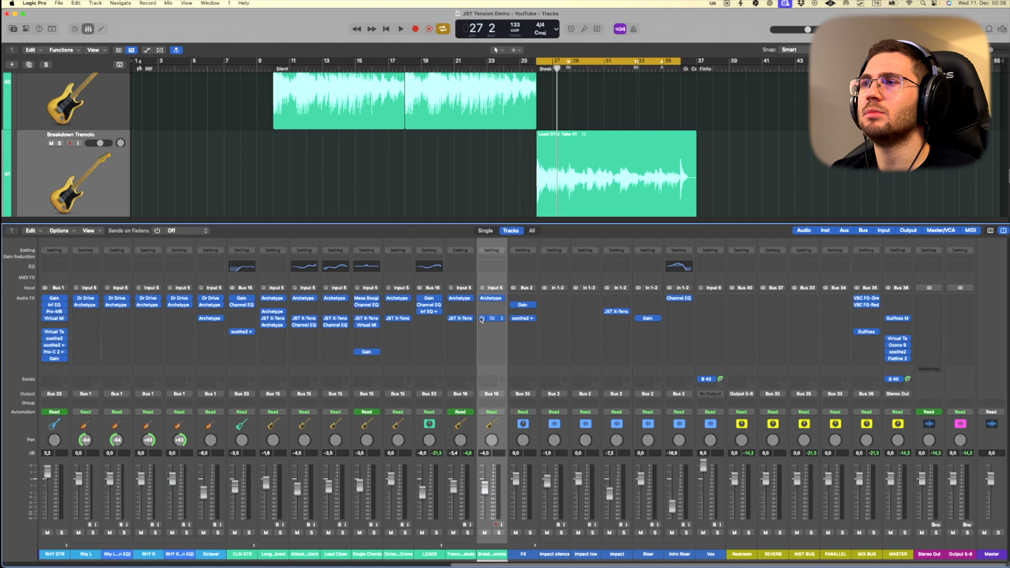
click(491, 318)
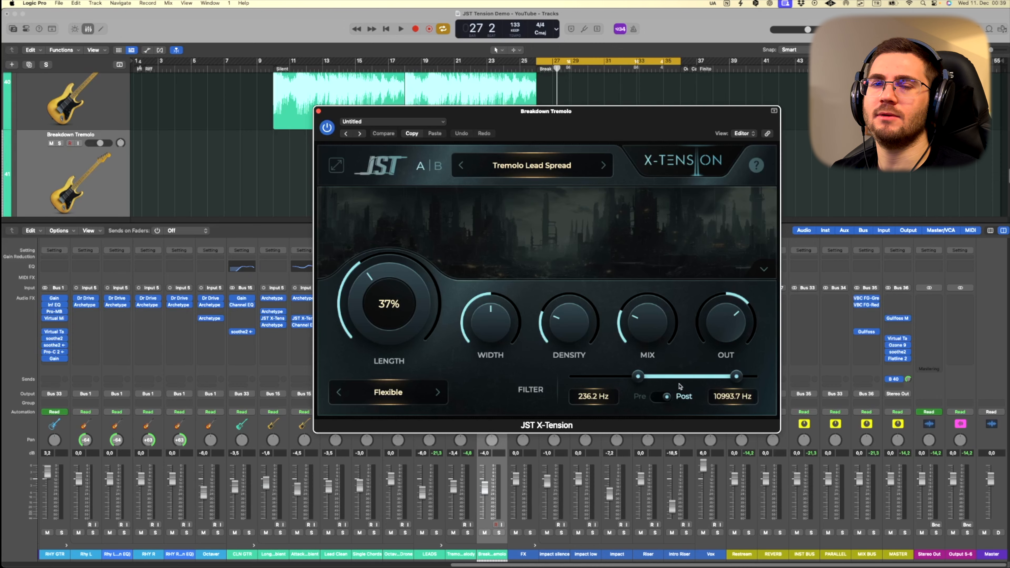
drag(627, 127, 332, 106)
Audition the soloed Breakdown Tremolo from the start of the breakdown, ending with X-Tension closed and solo off.
key(s)
key(space)
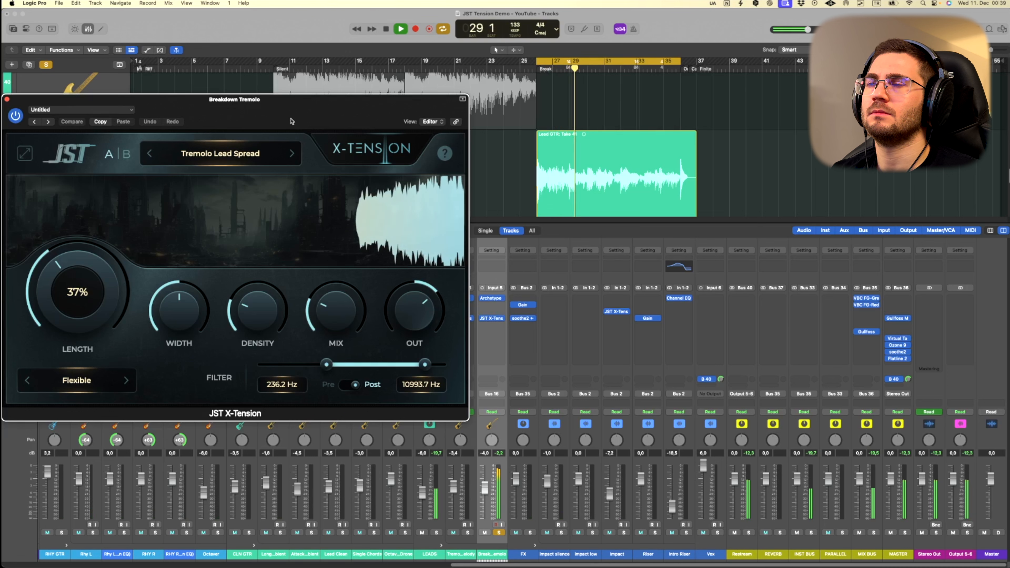
click(7, 100)
key(space)
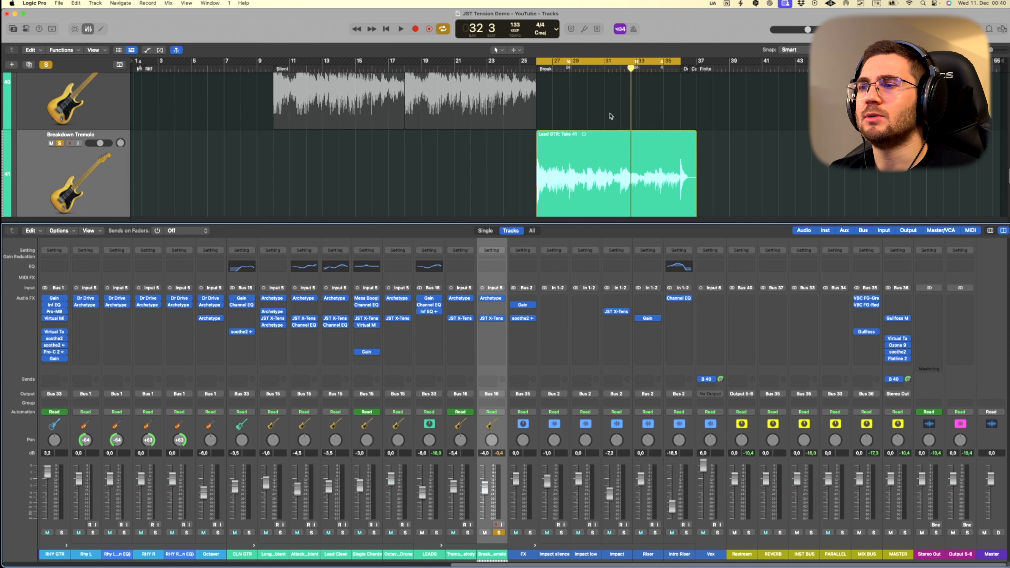
click(499, 533)
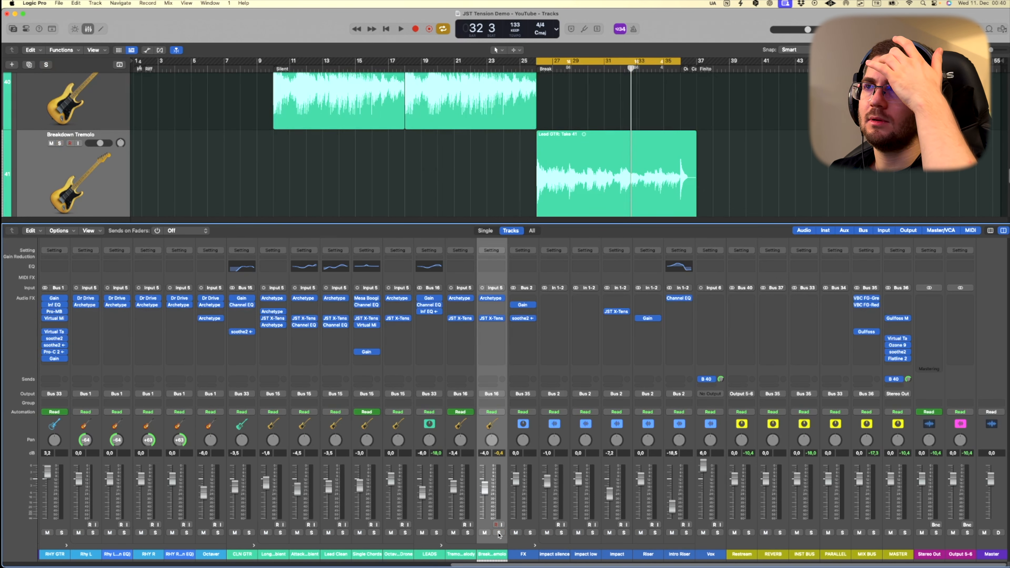
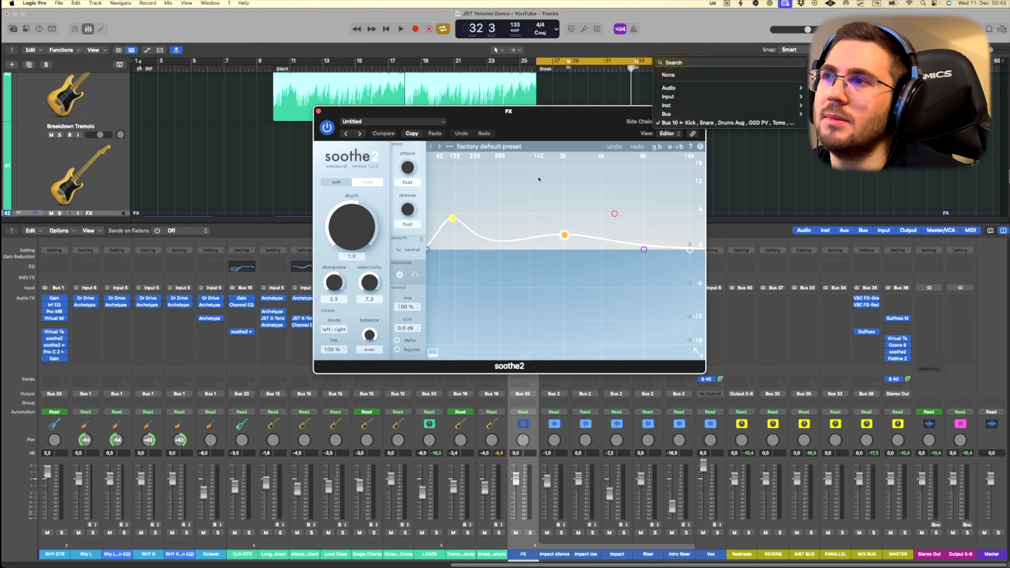
Close the FX bus's soothe2 side-chain list and plug-in, and hide the mixer to show the FX tracks.
click(575, 130)
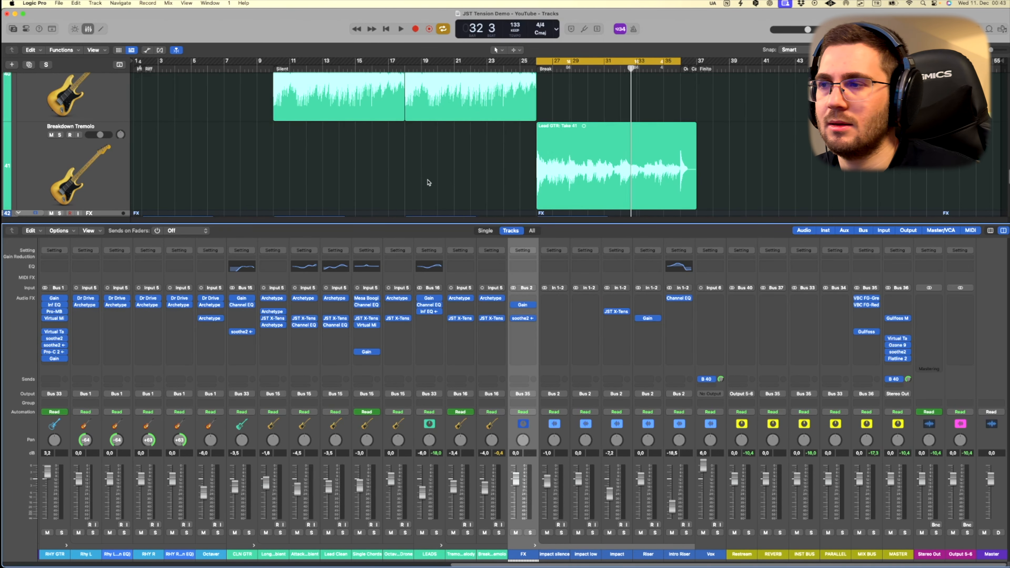
scroll(394, 181, down, 5)
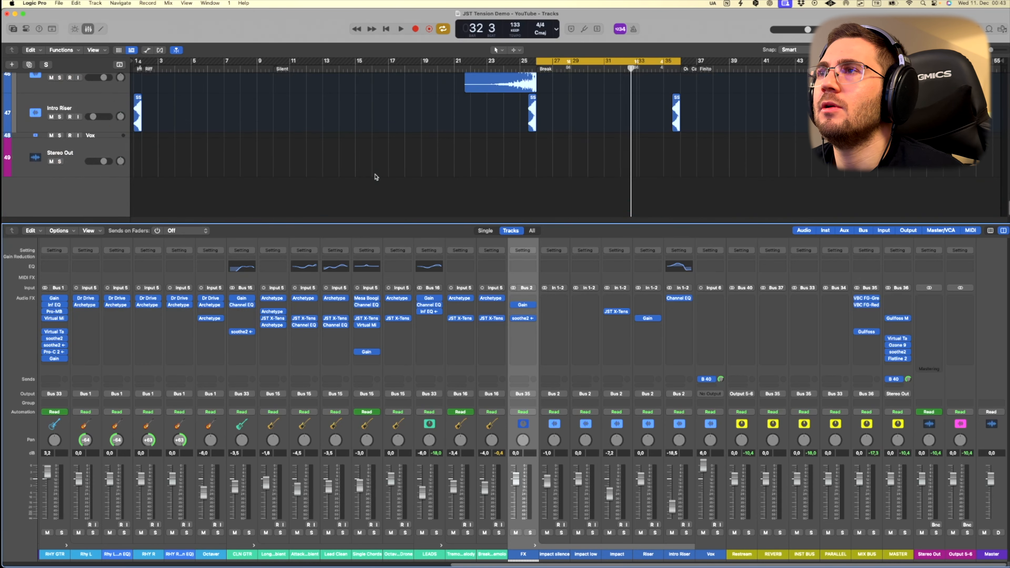
scroll(375, 177, up, 3)
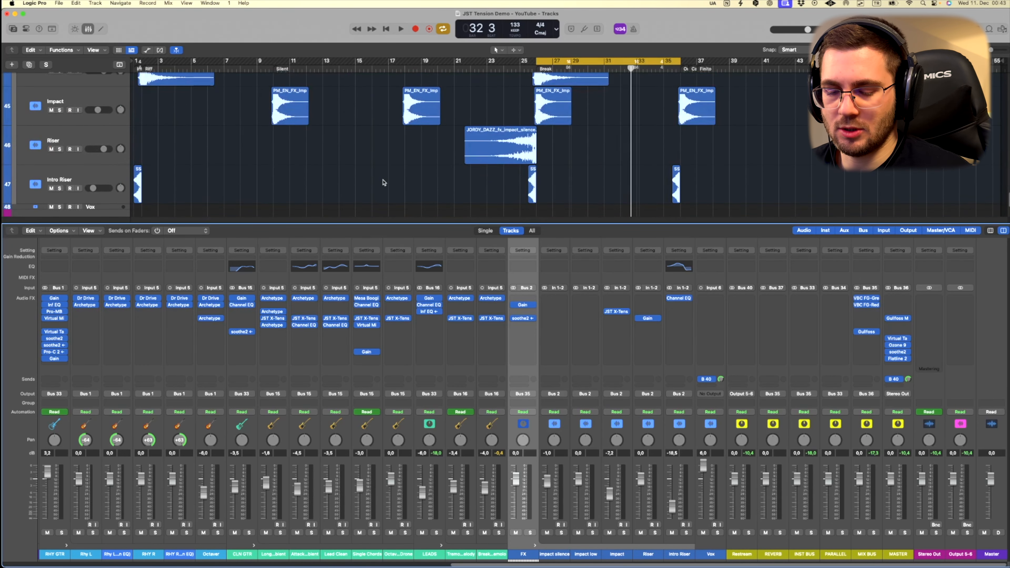
key(x)
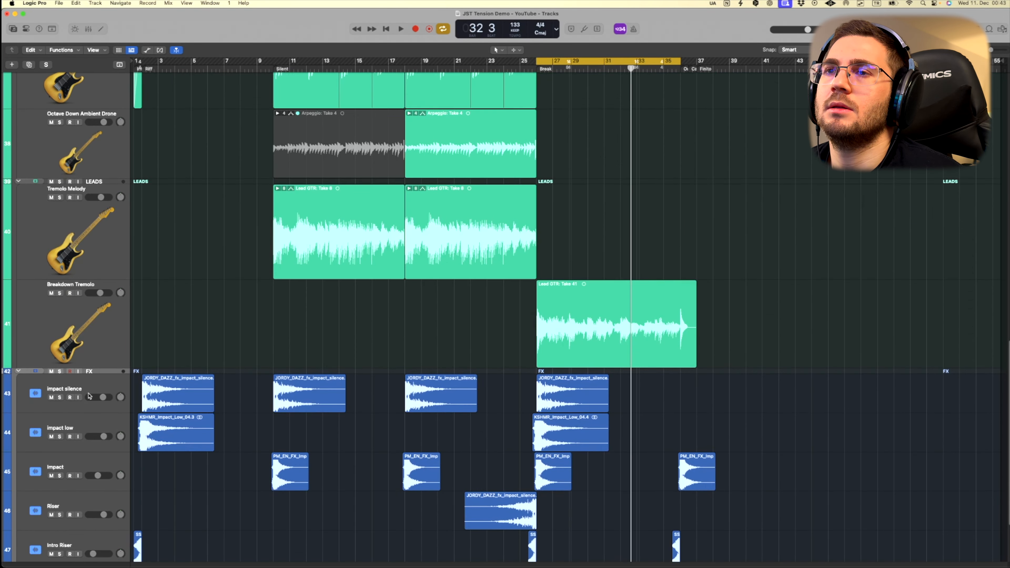
Audition the impact silence, impact low and Impact tracks one after another in solo, ending with playback stopped and solo off.
click(90, 396)
scroll(143, 341, down, 3)
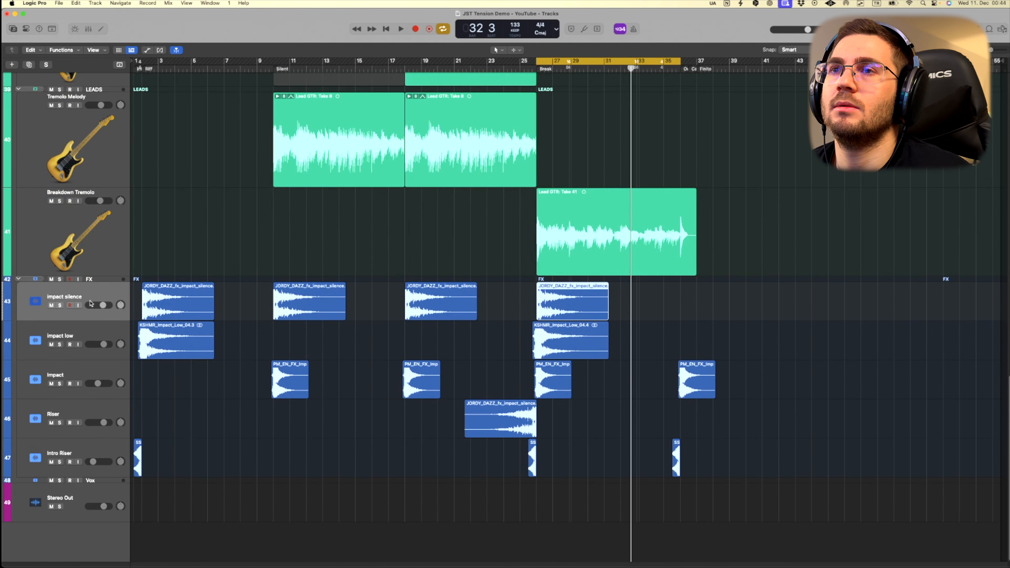
click(60, 305)
click(189, 285)
key(space)
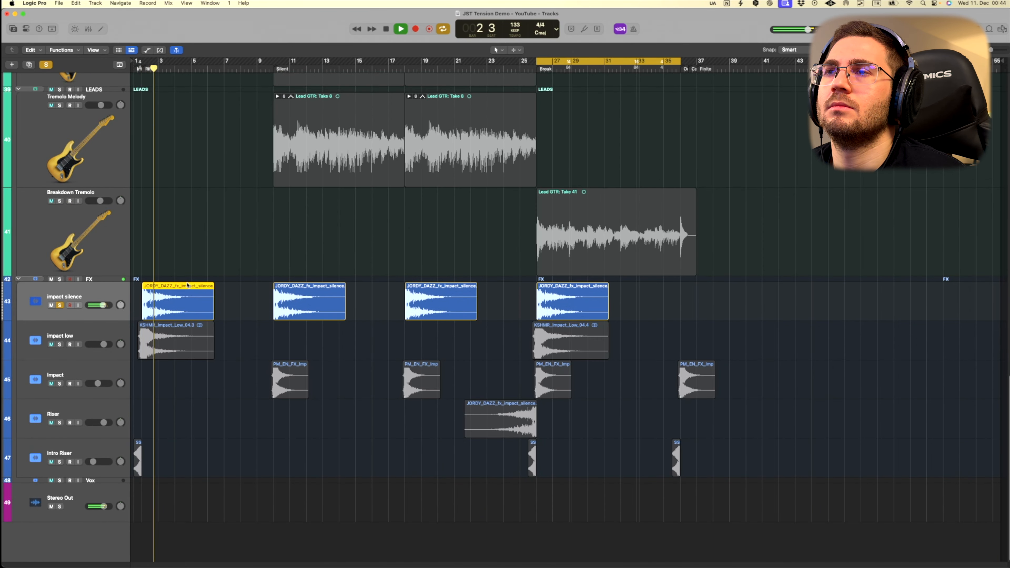
click(60, 306)
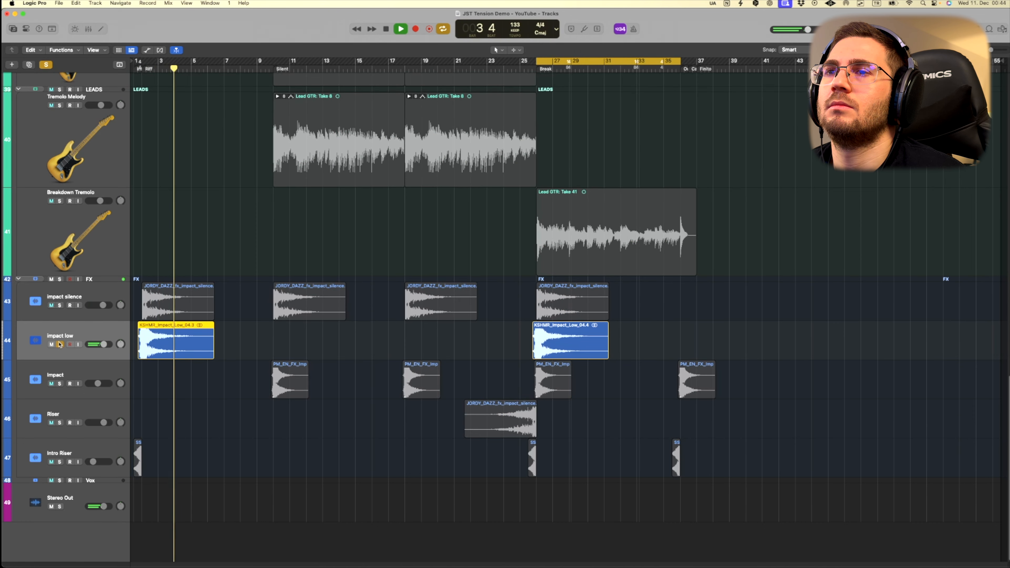
click(291, 375)
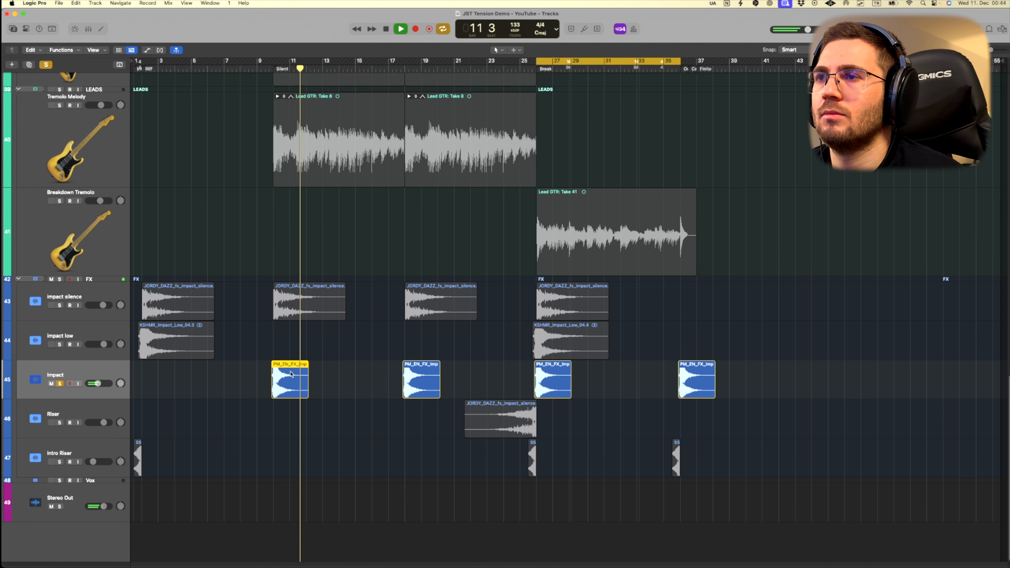
key(space)
key(s)
Turn cycle mode off and audition the soloed Riser track up to the breakdown, ending with solo off.
click(512, 421)
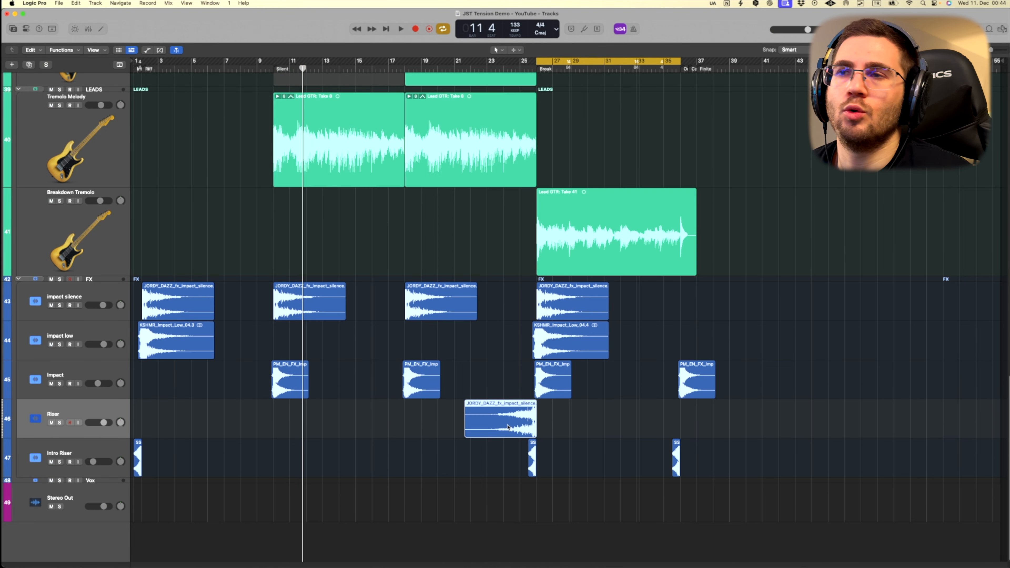
click(559, 430)
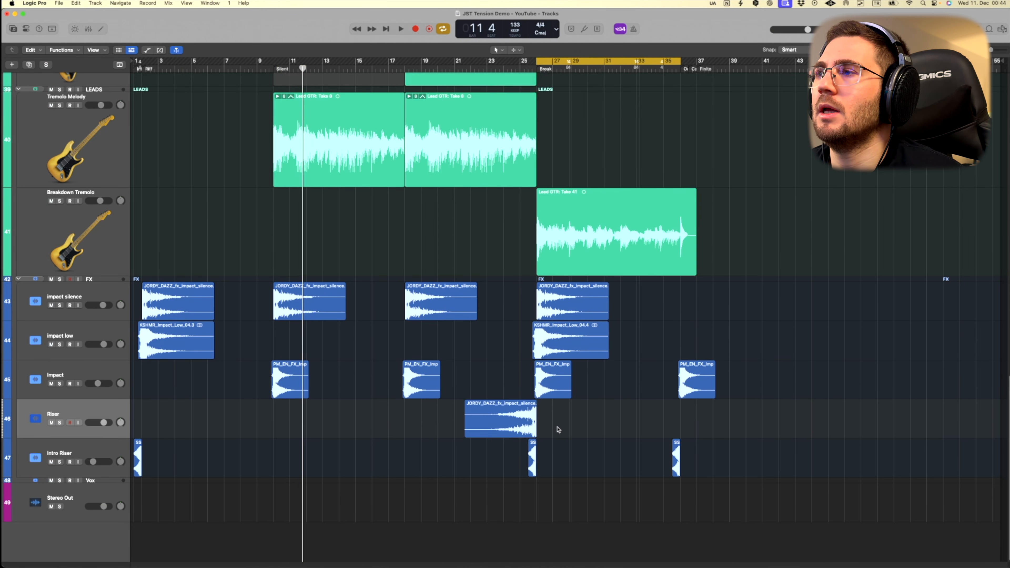
key(c)
click(512, 67)
key(s)
key(space)
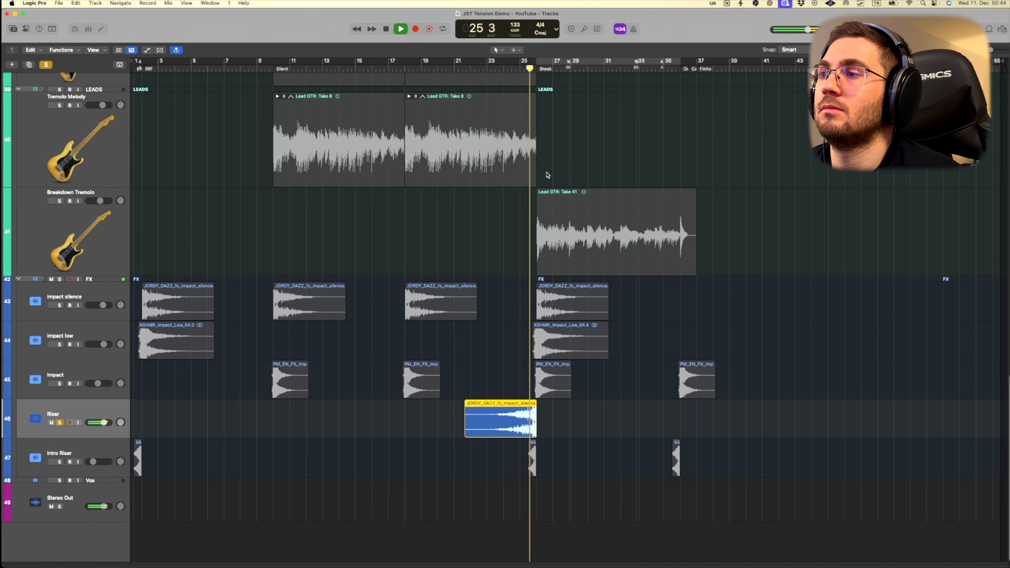
key(space)
key(s)
Select the Intro Riser track and audition it in solo, ending with solo off and playback stopped.
key(Down)
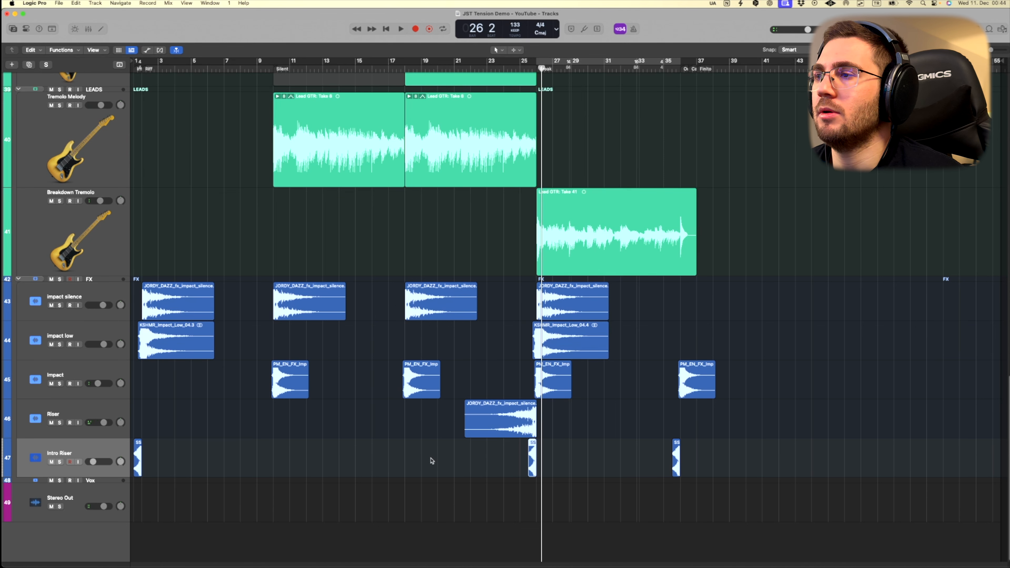
click(59, 462)
key(space)
click(60, 462)
key(space)
Open X-Tension on the Impact channel and examine its settings with the mixer hidden.
key(x)
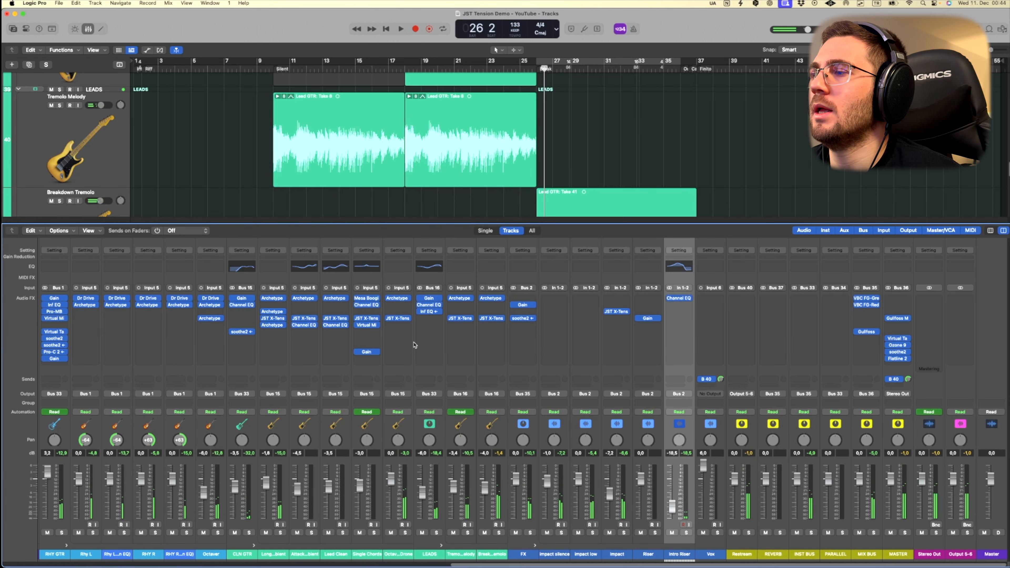
click(621, 259)
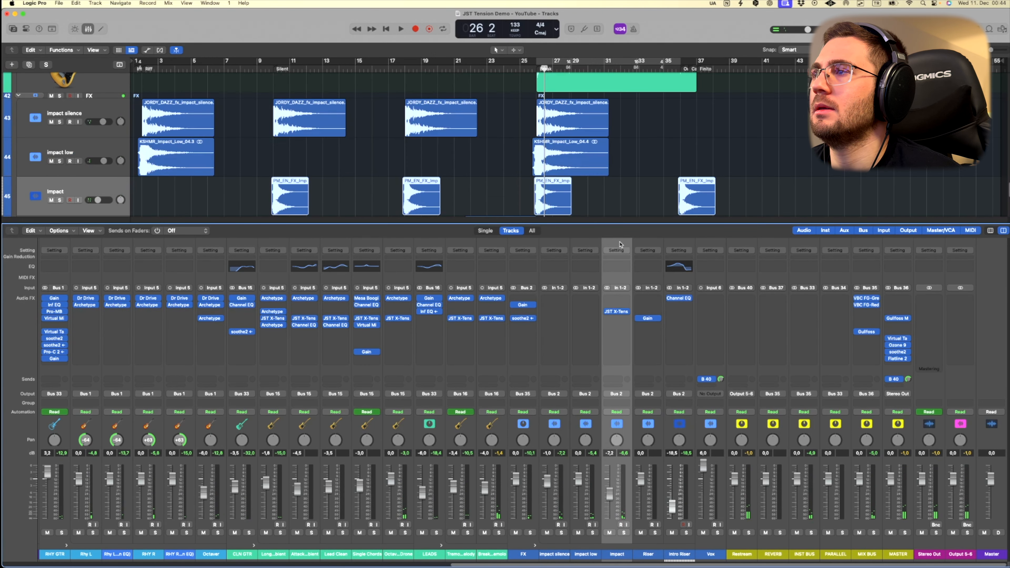
click(617, 311)
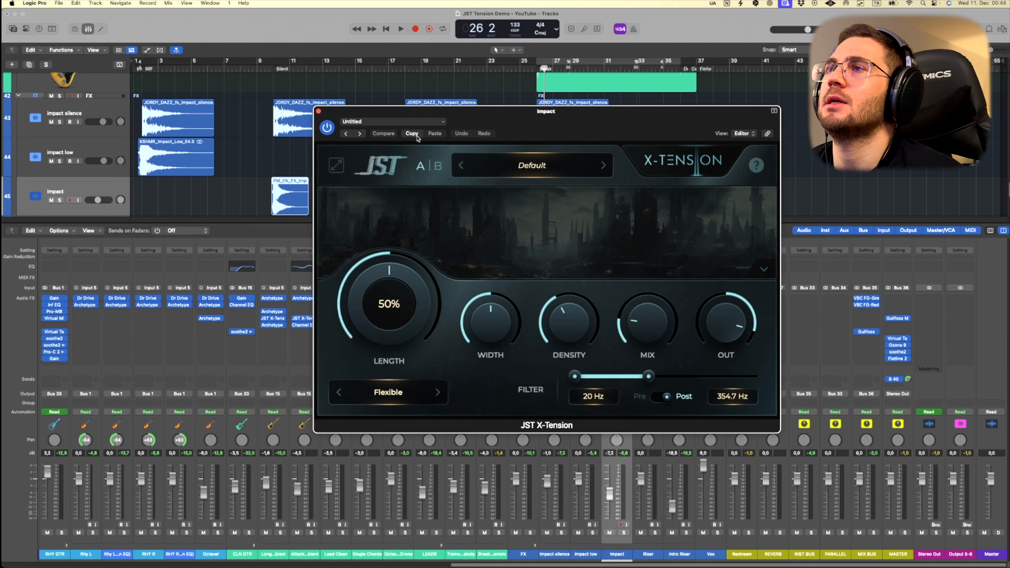
key(x)
mouse_move(654, 326)
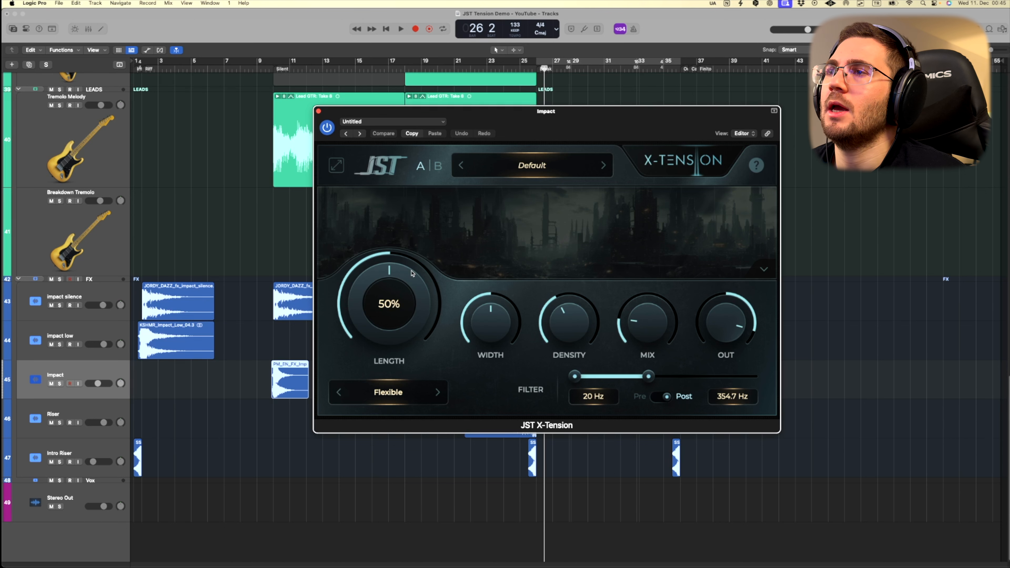
Loop the first Impact region in solo and compare it with X-Tension bypassed and enabled, ending with playback stopped and solo off.
click(318, 111)
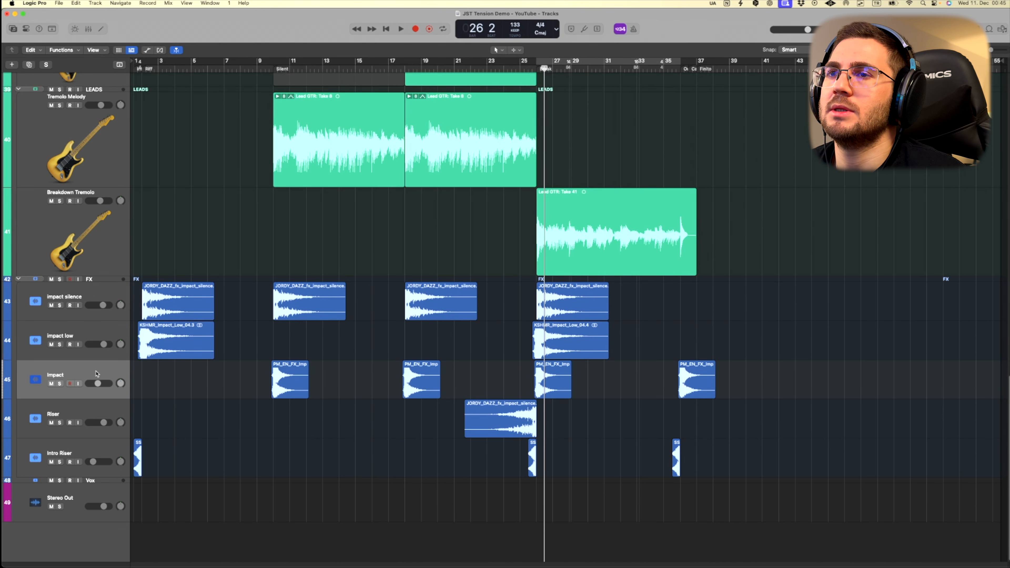
click(295, 375)
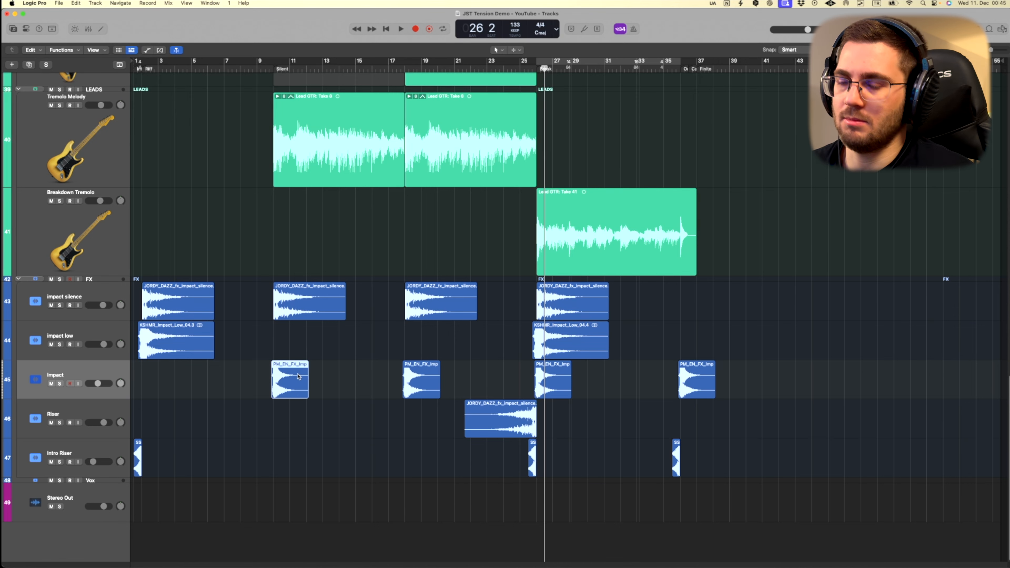
key(super+u)
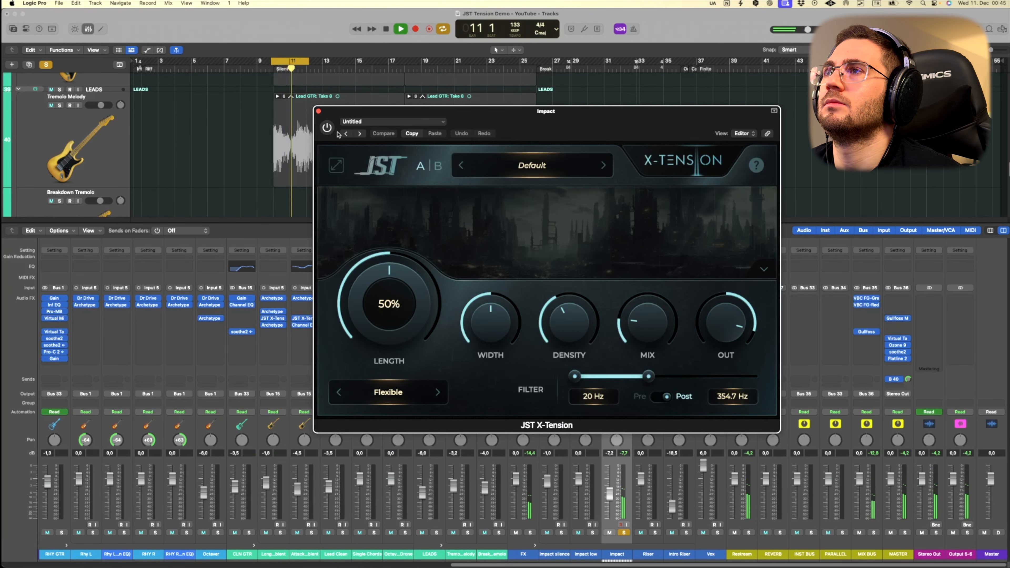
key(space)
click(327, 128)
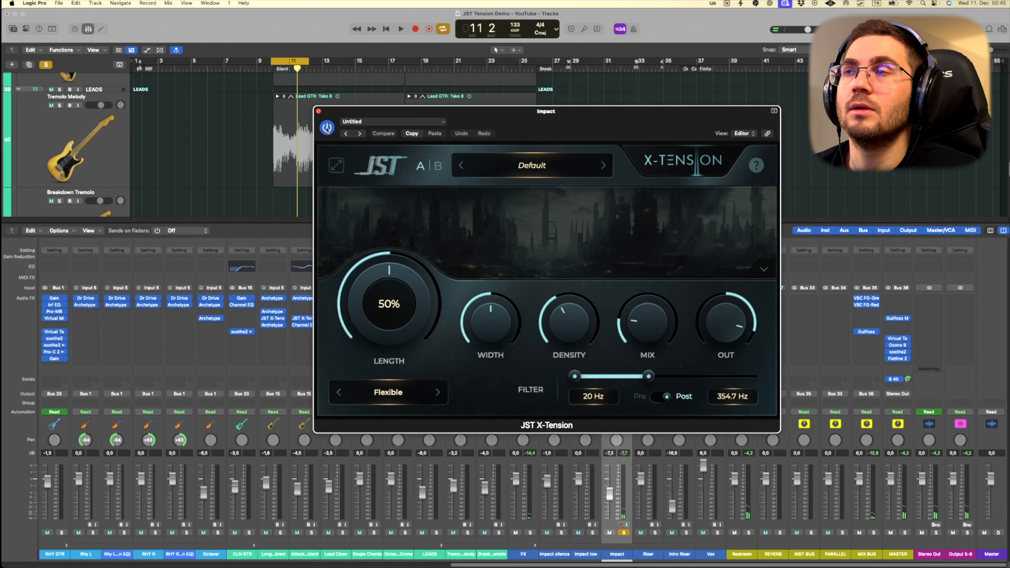
key(space)
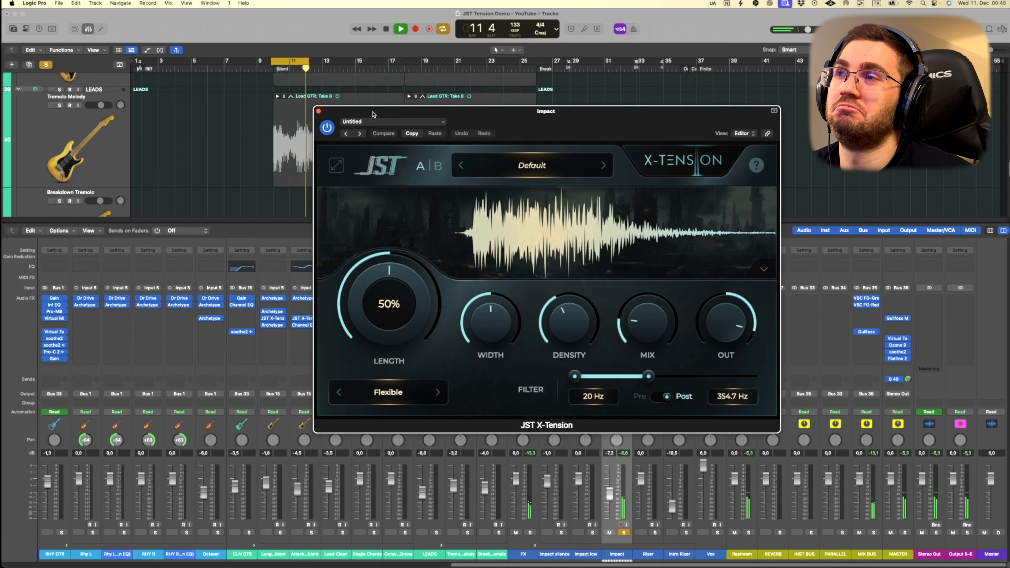
key(super+w)
key(space)
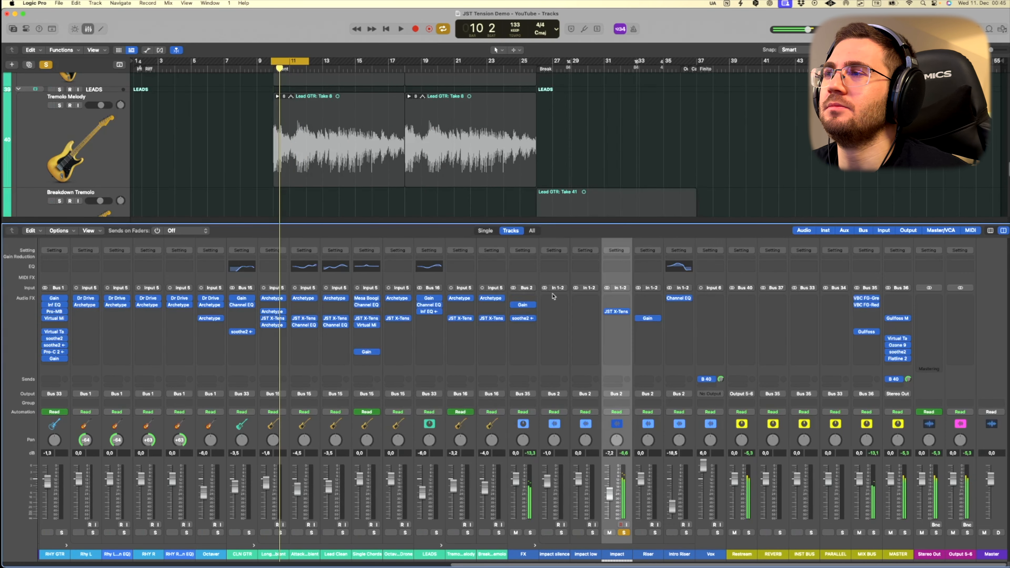
key(x)
click(60, 383)
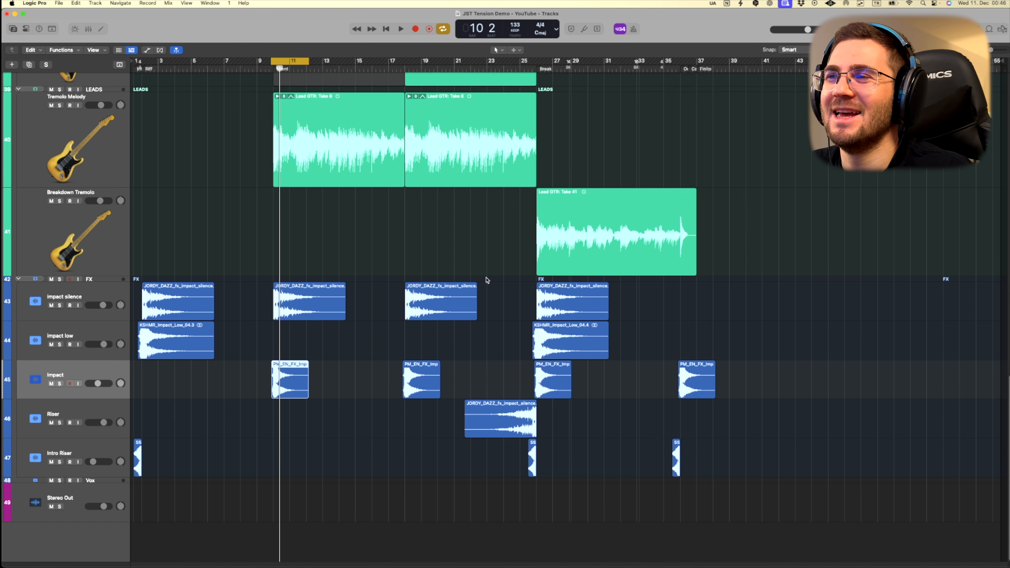
Open Channel EQ on the Intro Riser channel and examine its curve with the mixer hidden and the Intro Riser regions uncovered.
key(x)
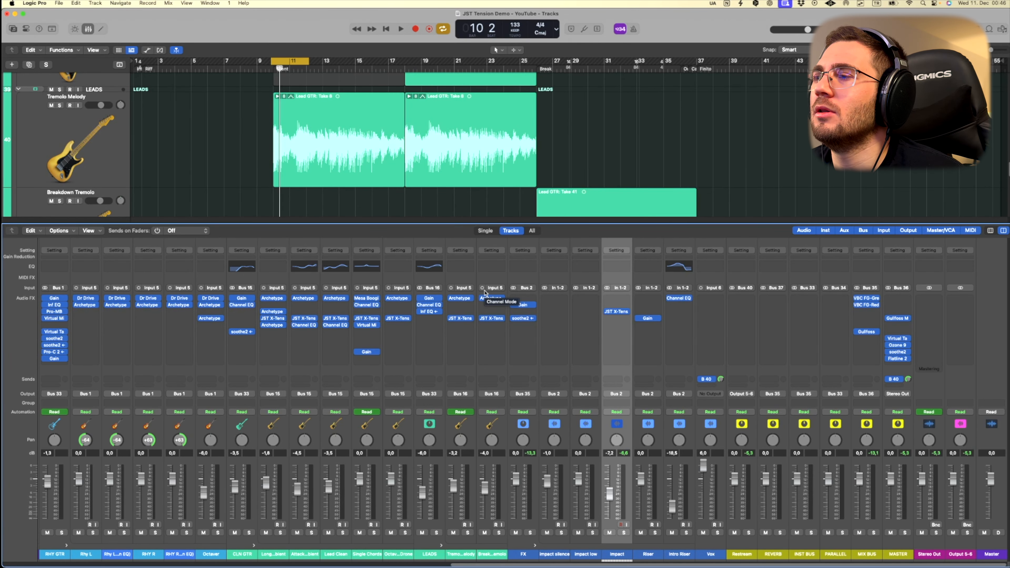
click(683, 562)
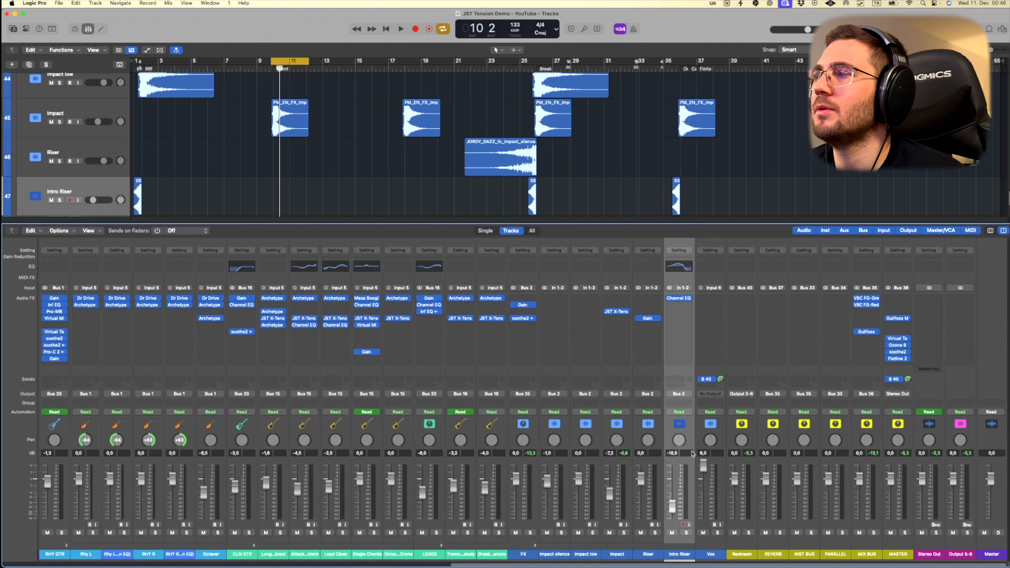
click(684, 264)
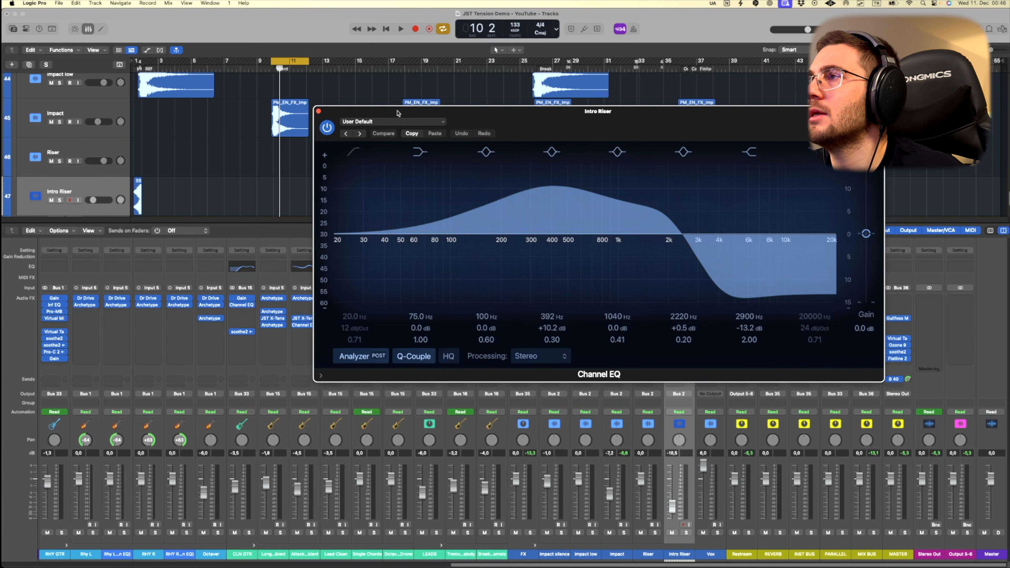
drag(661, 125, 543, 250)
key(x)
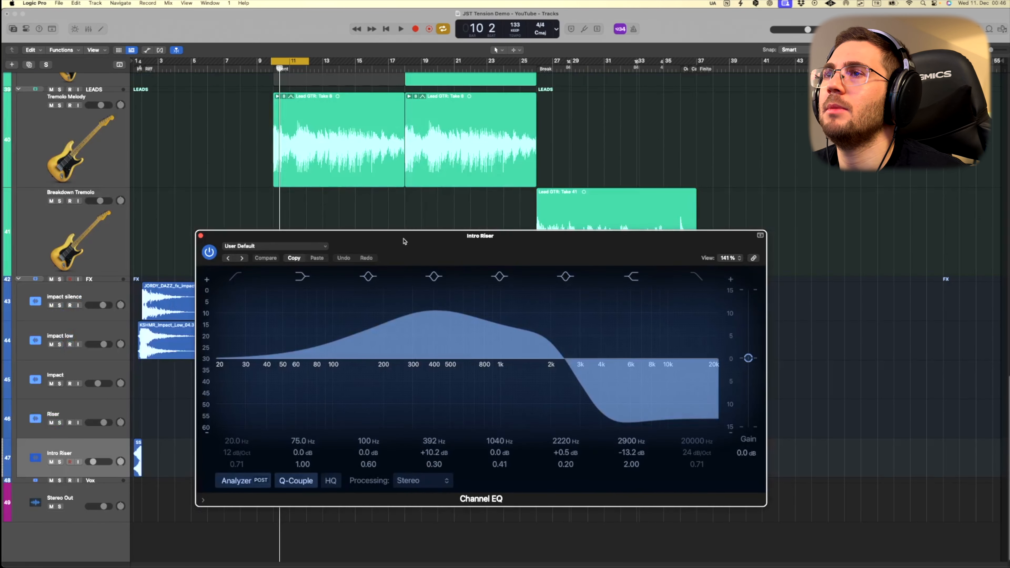
drag(402, 241, 617, 110)
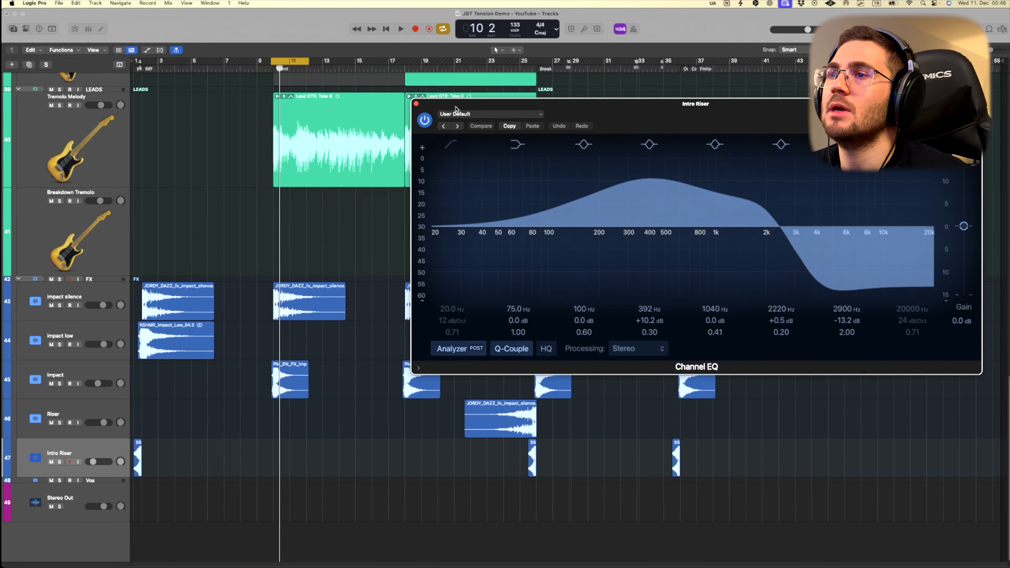
drag(458, 109, 457, 98)
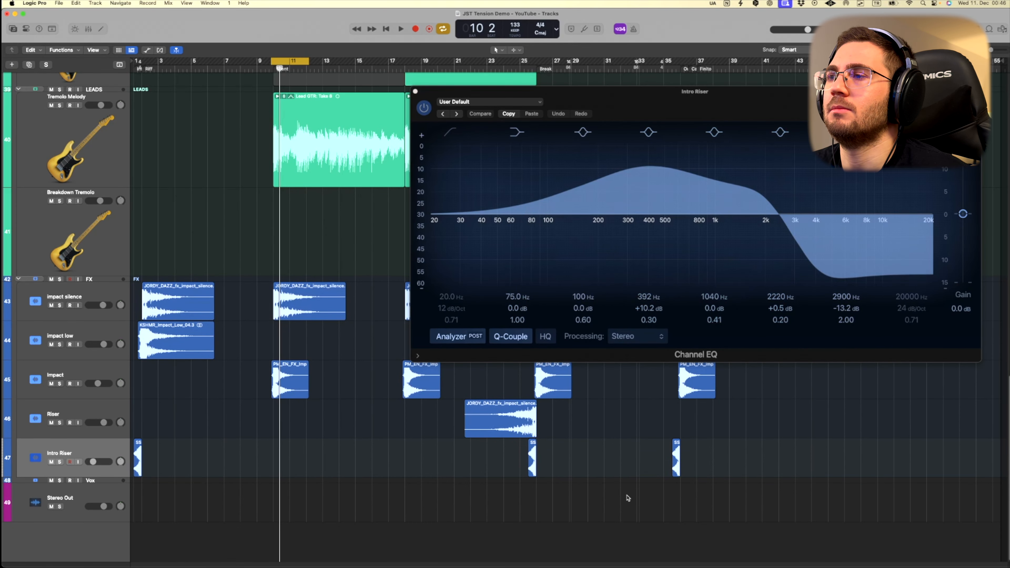
Loop the Intro Riser region before the breakdown in solo and compare it with Channel EQ bypassed and enabled, ending with EQ bypassed and closed.
click(532, 458)
key(s)
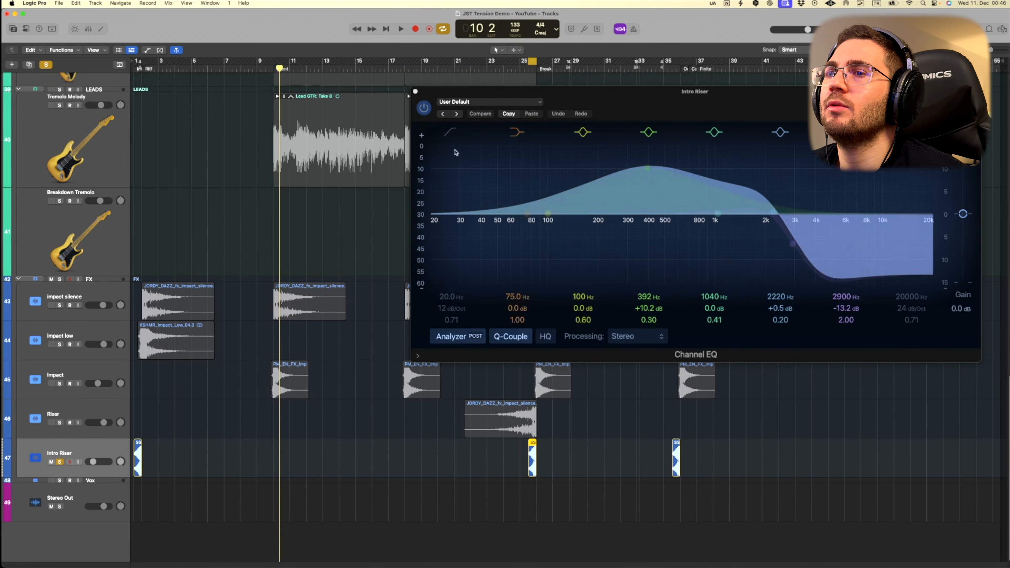
click(424, 108)
key(space)
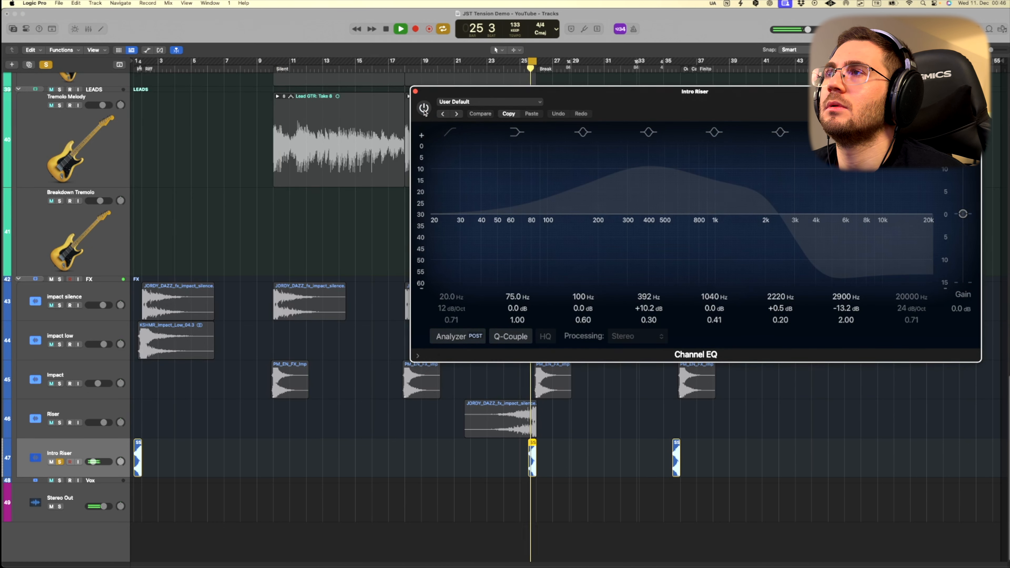
key(space)
click(424, 109)
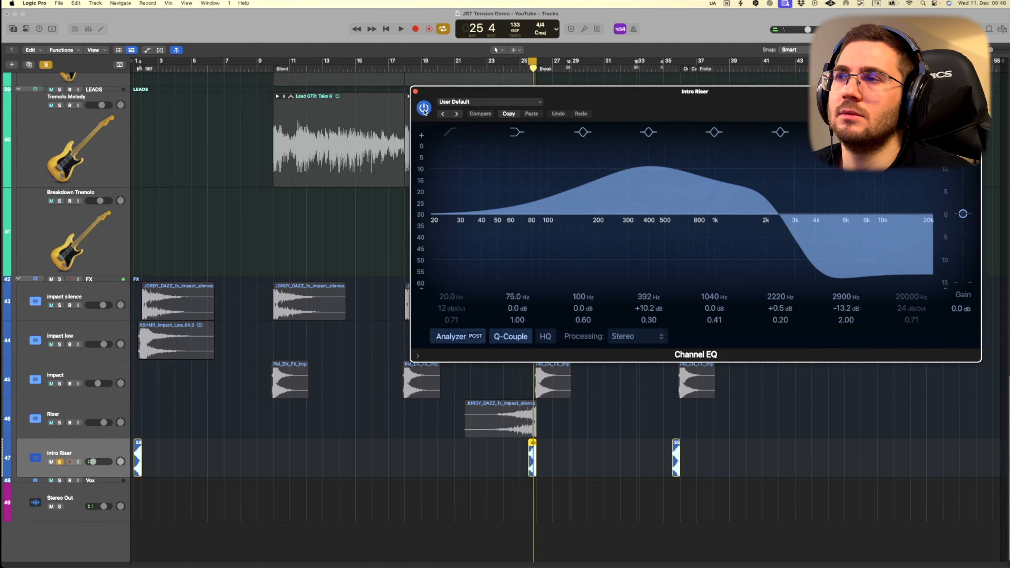
key(space)
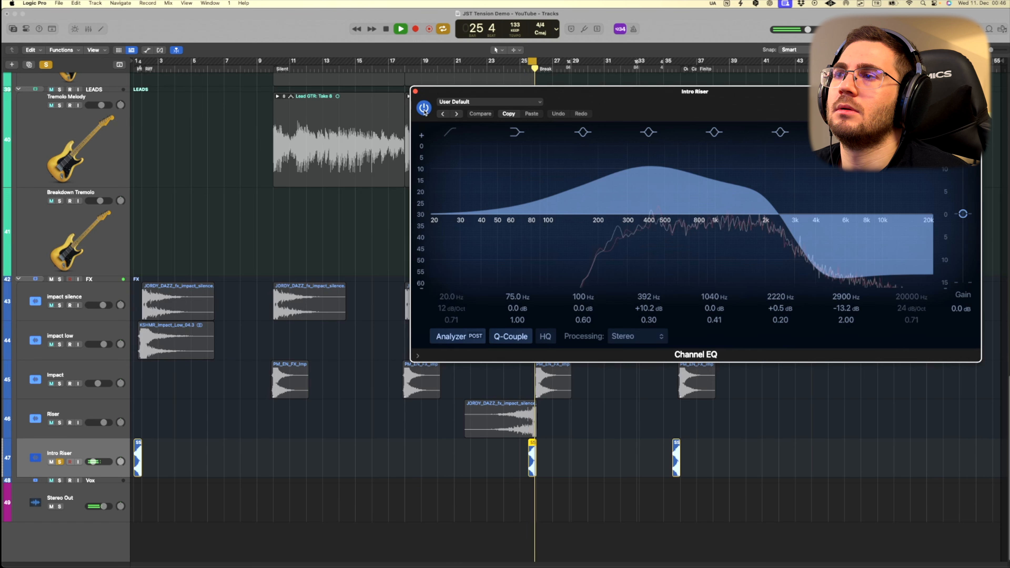
key(space)
click(424, 112)
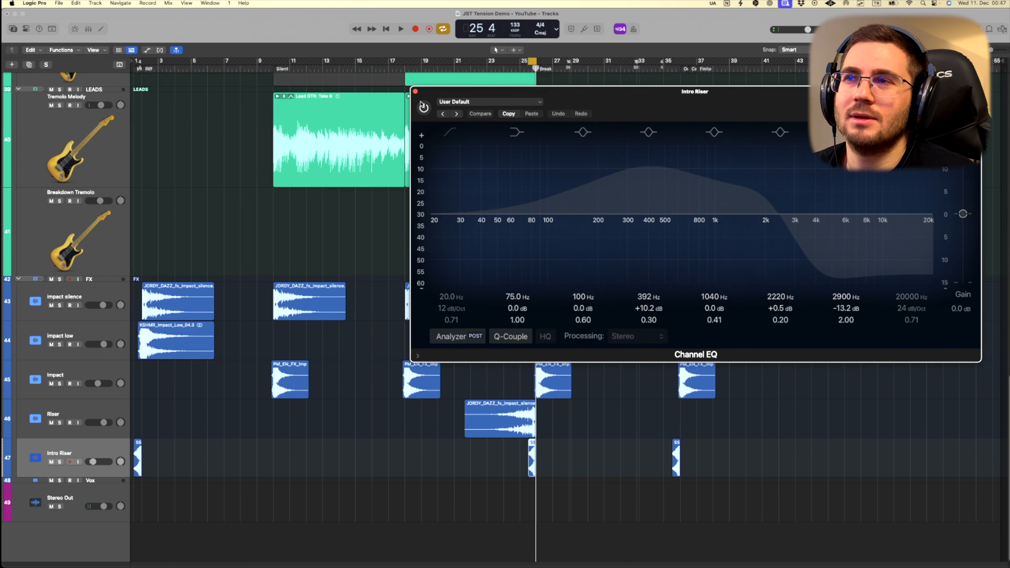
click(415, 91)
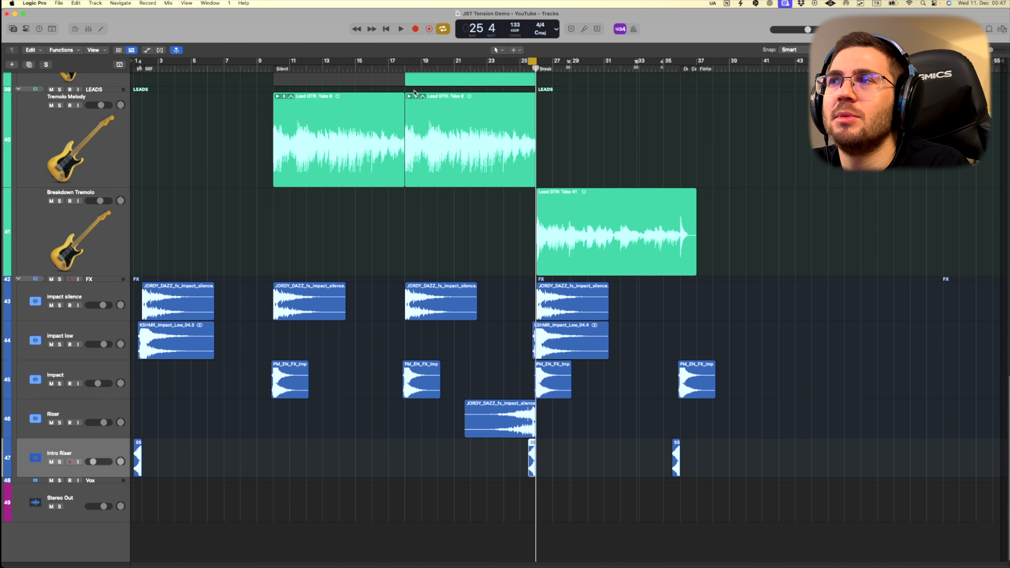
Turn cycle mode off and switch the Intro Riser channel's Channel EQ back on, ending with the mixer hidden.
key(c)
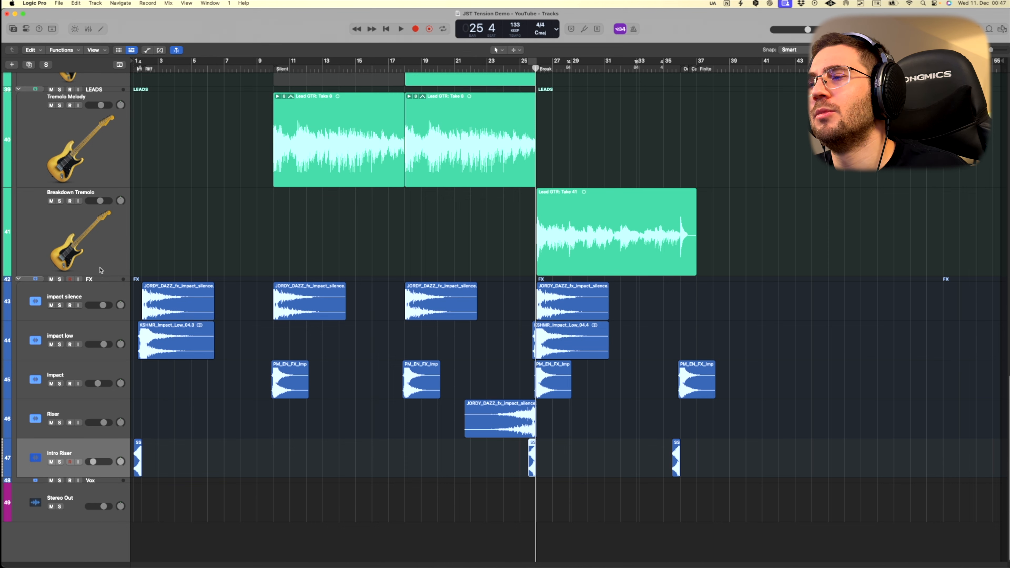
key(x)
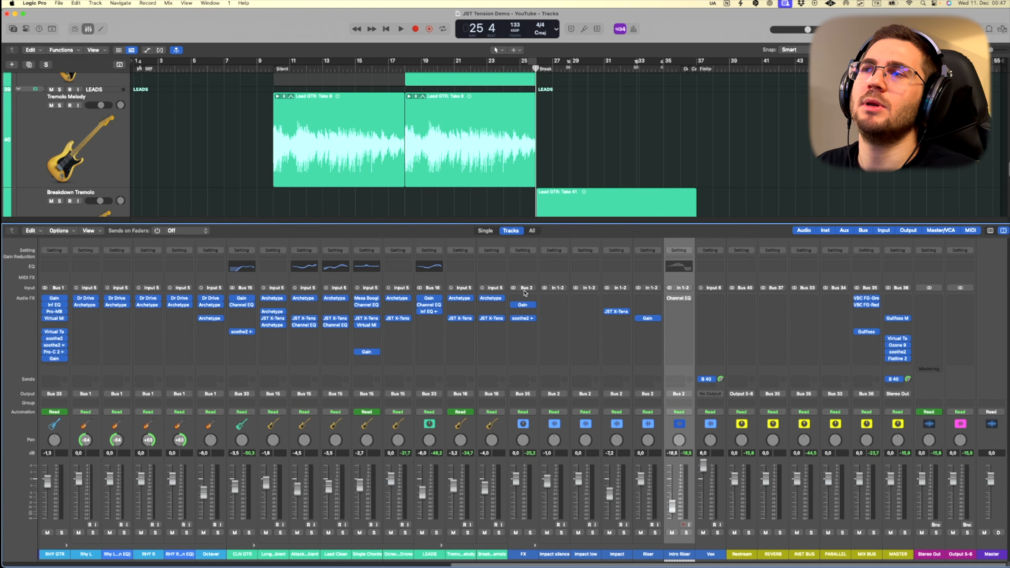
mouse_move(682, 303)
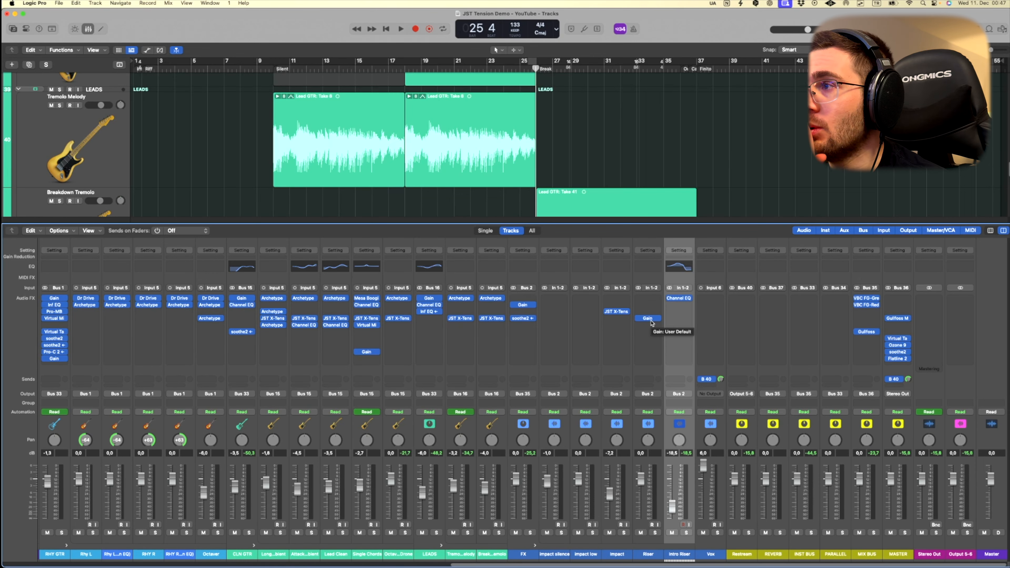
key(x)
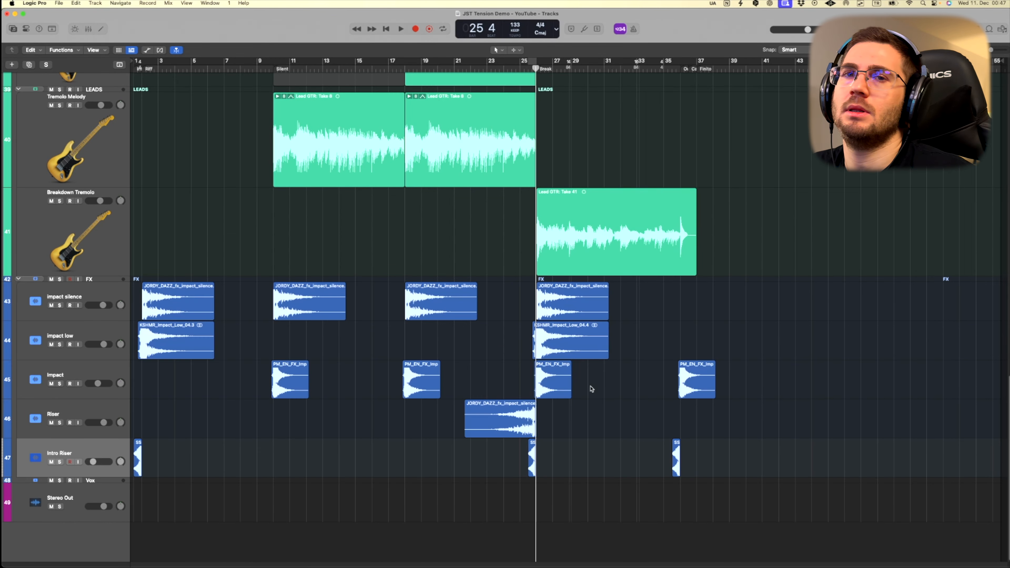
Replay the soloed Intro Riser loop with Channel EQ bypassed and enabled, ending with EQ bypassed and closed, solo and cycle mode off.
key(space)
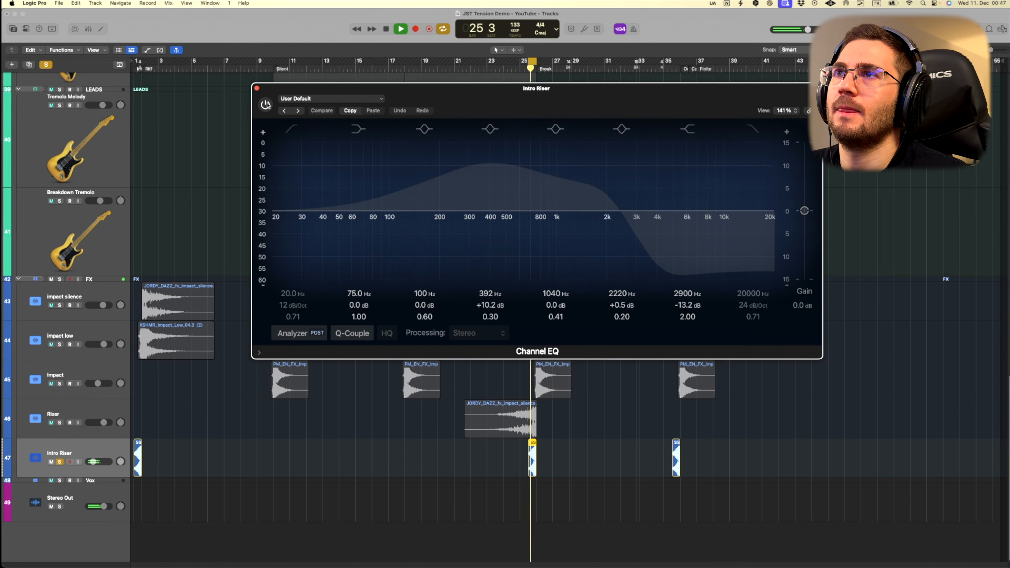
key(space)
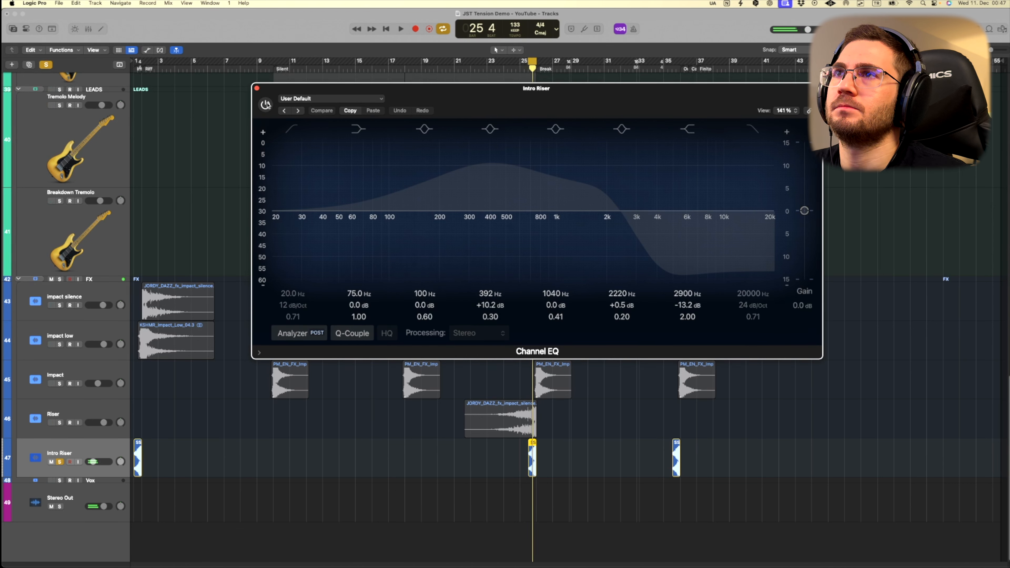
click(266, 105)
key(space)
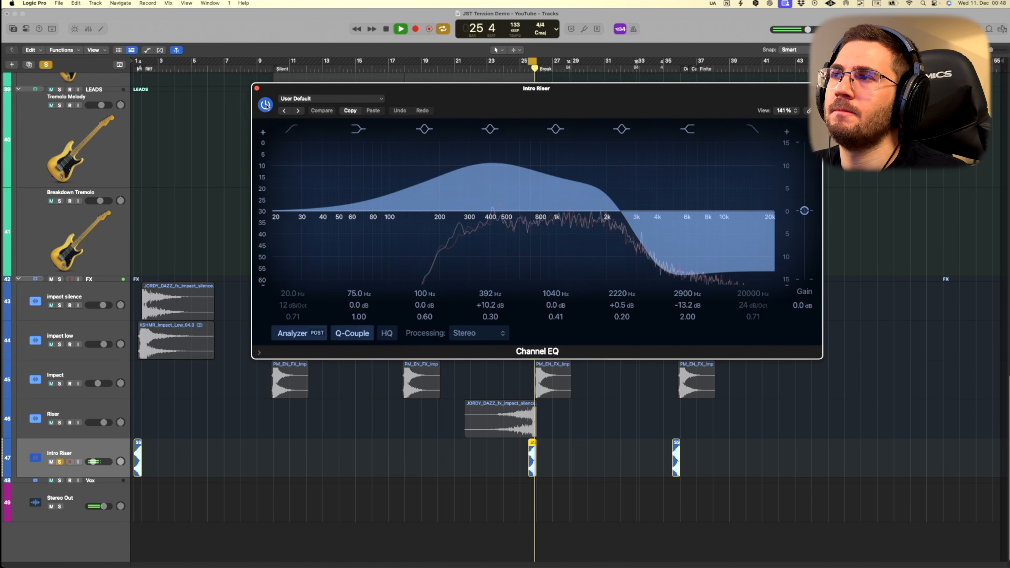
click(265, 104)
key(space)
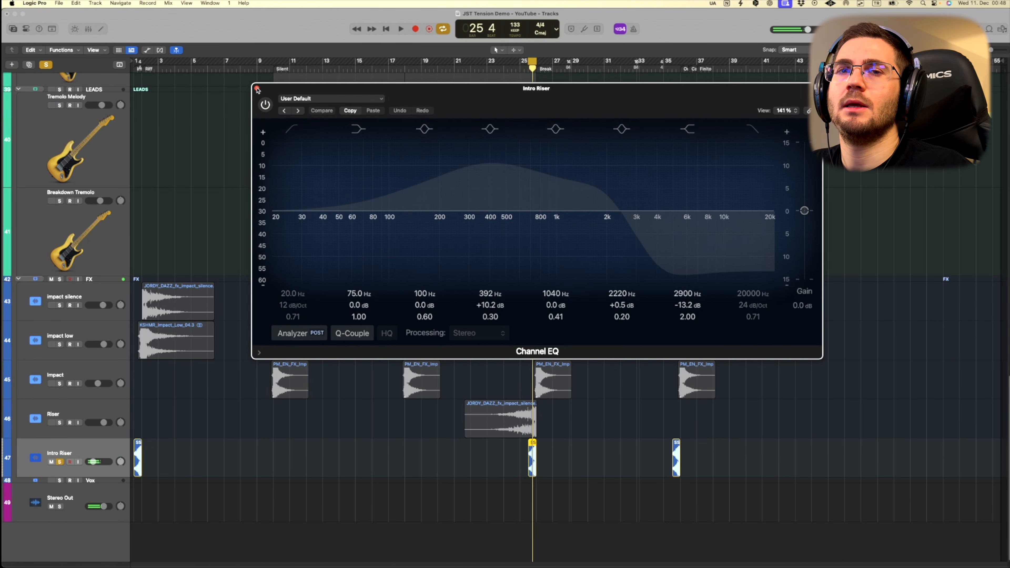
click(257, 90)
key(s)
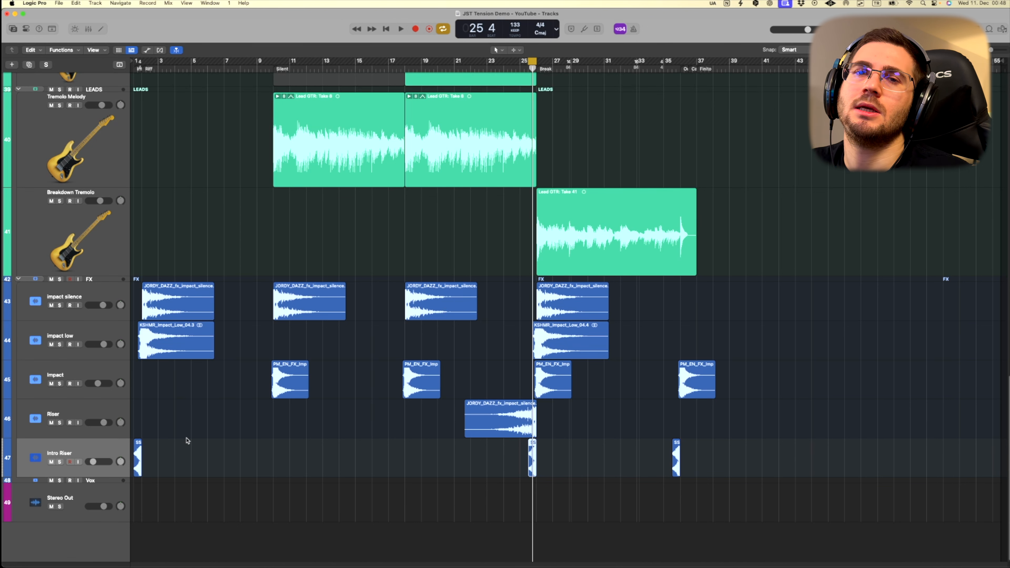
key(c)
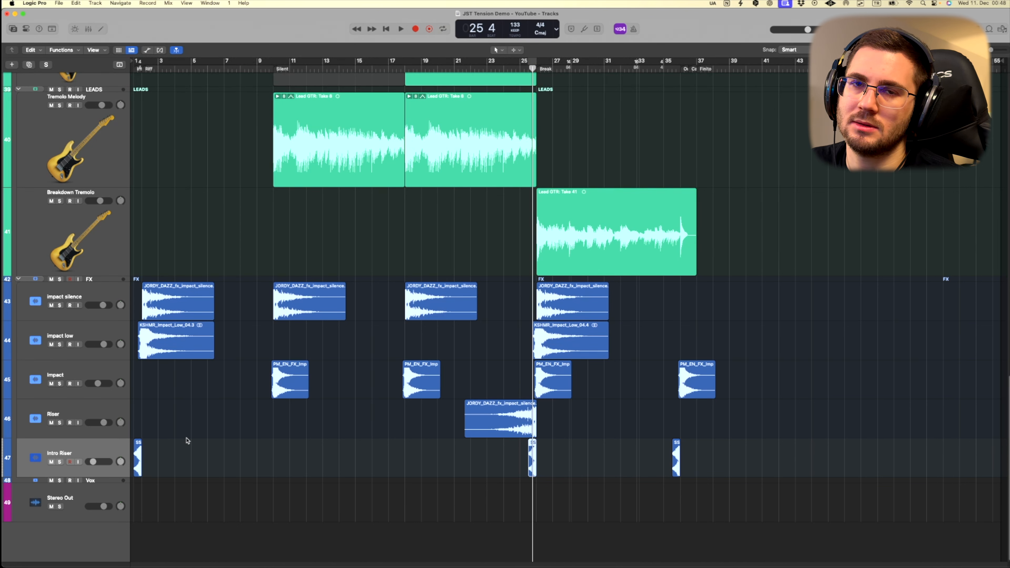